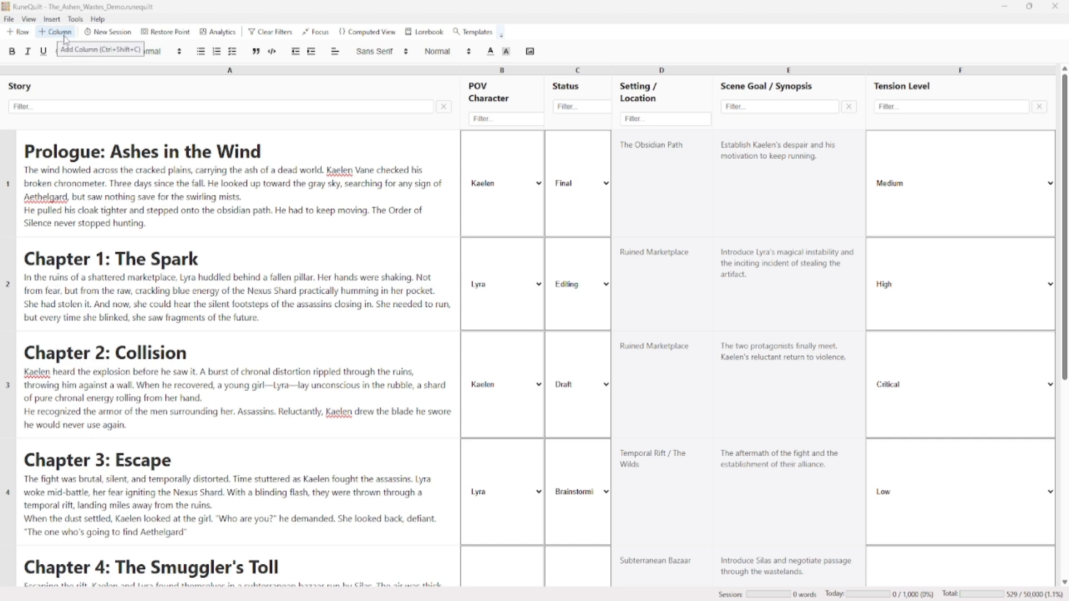
# Add a row at the end of the grid and a new column named "Day of Week"
pyautogui.click(16, 36)
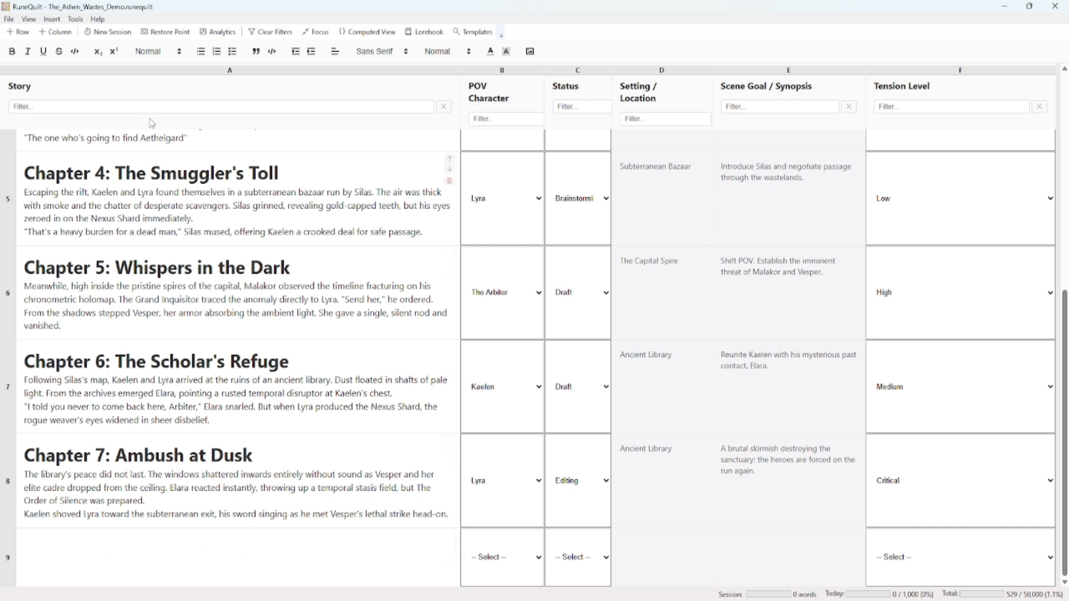
pyautogui.click(58, 31)
pyautogui.moveTo(976, 583); pyautogui.dragTo(987, 587)
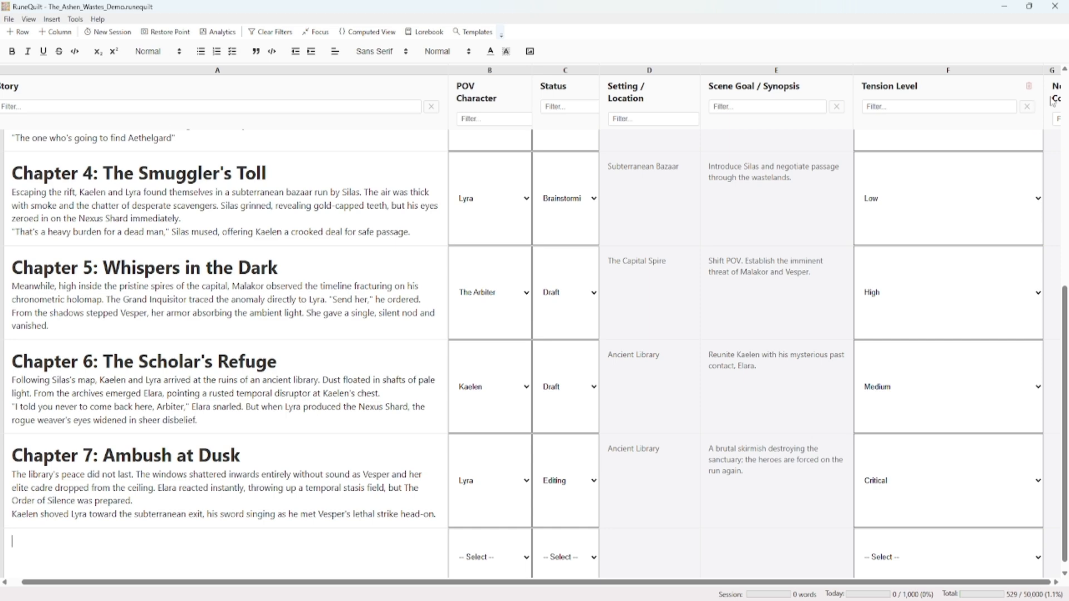
pyautogui.moveTo(1052, 100)
pyautogui.mouseDown()
pyautogui.moveTo(998, 104)
pyautogui.moveTo(1061, 102)
pyautogui.mouseUp()
pyautogui.moveTo(1021, 583); pyautogui.dragTo(1050, 582)
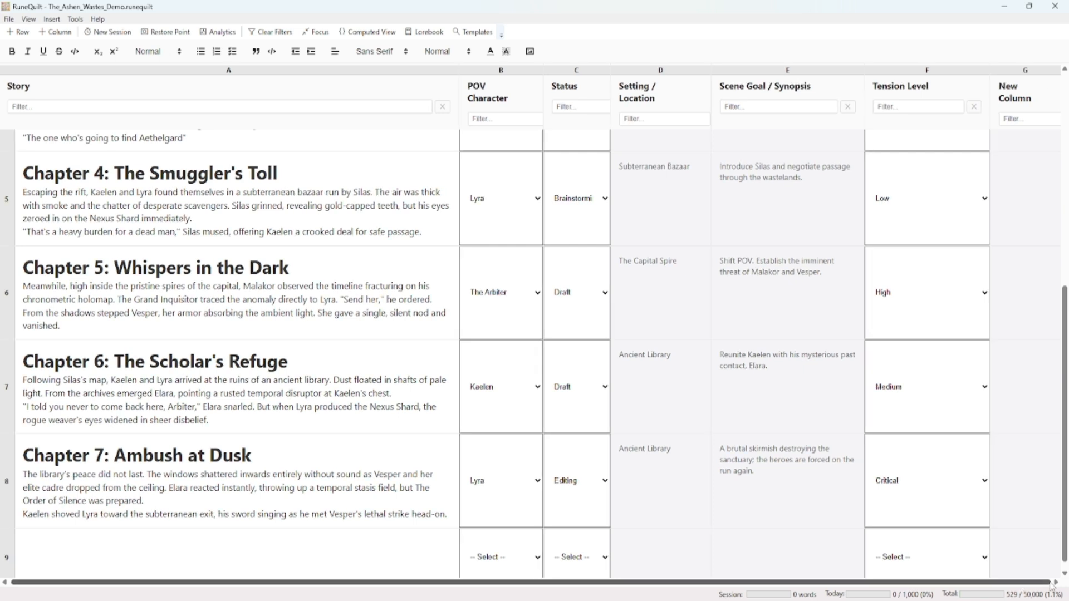
pyautogui.moveTo(1034, 98); pyautogui.dragTo(999, 87)
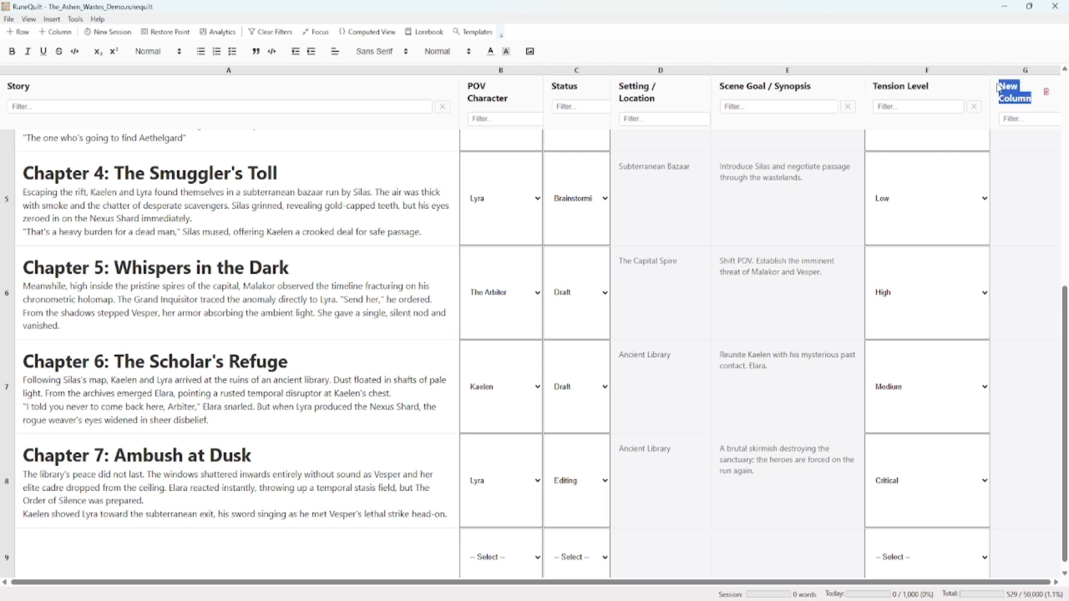
pyautogui.write('Day of Week')
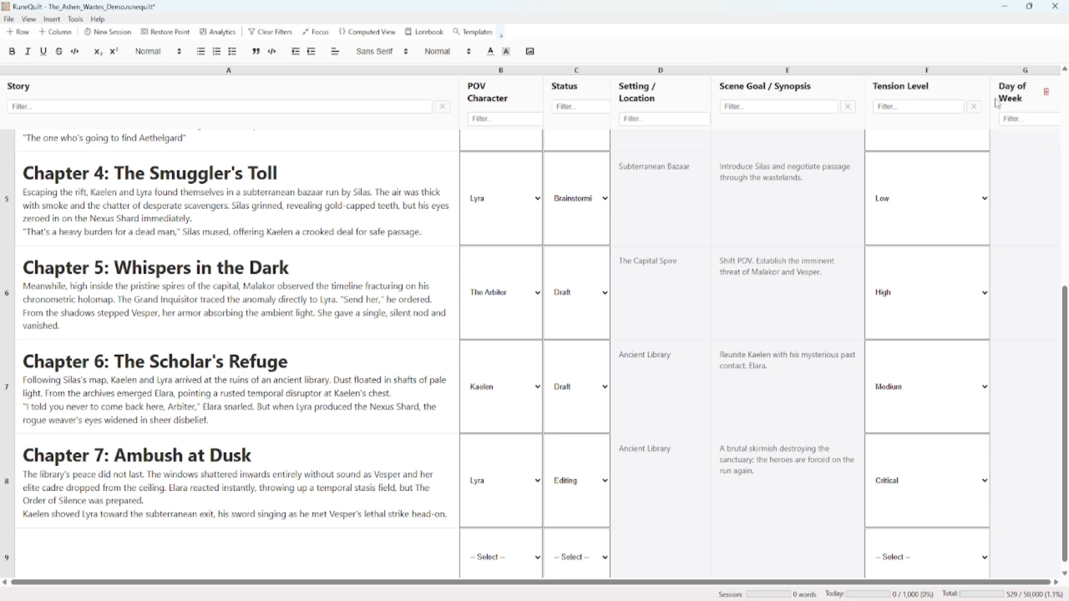
# Insert a new column directly before Tension Level and widen it enough to fit its heading on one line
pyautogui.scroll(6, 1028, 201)
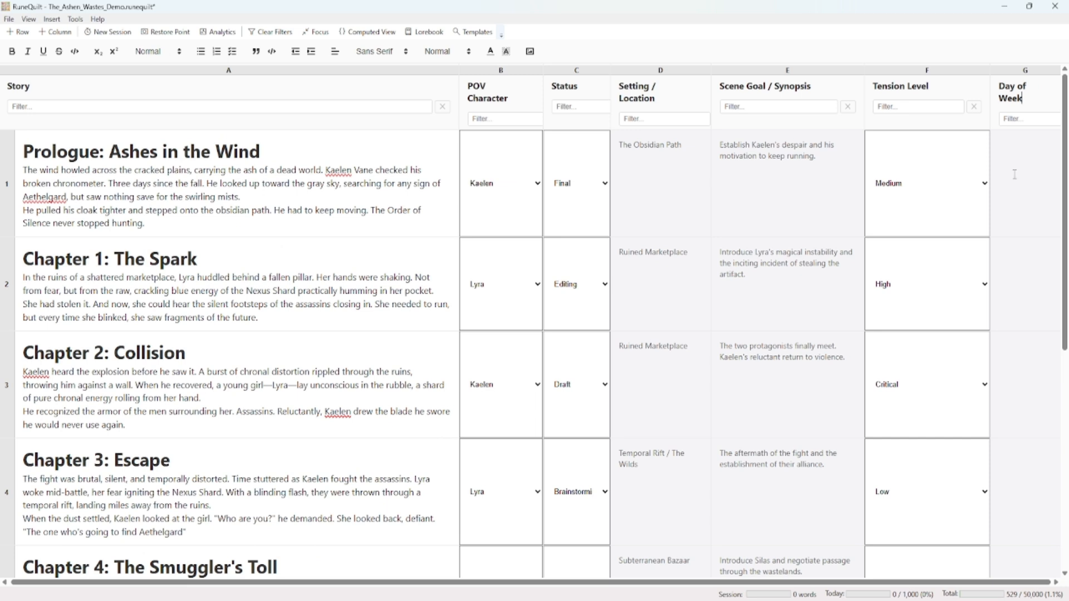
pyautogui.rightClick(932, 83)
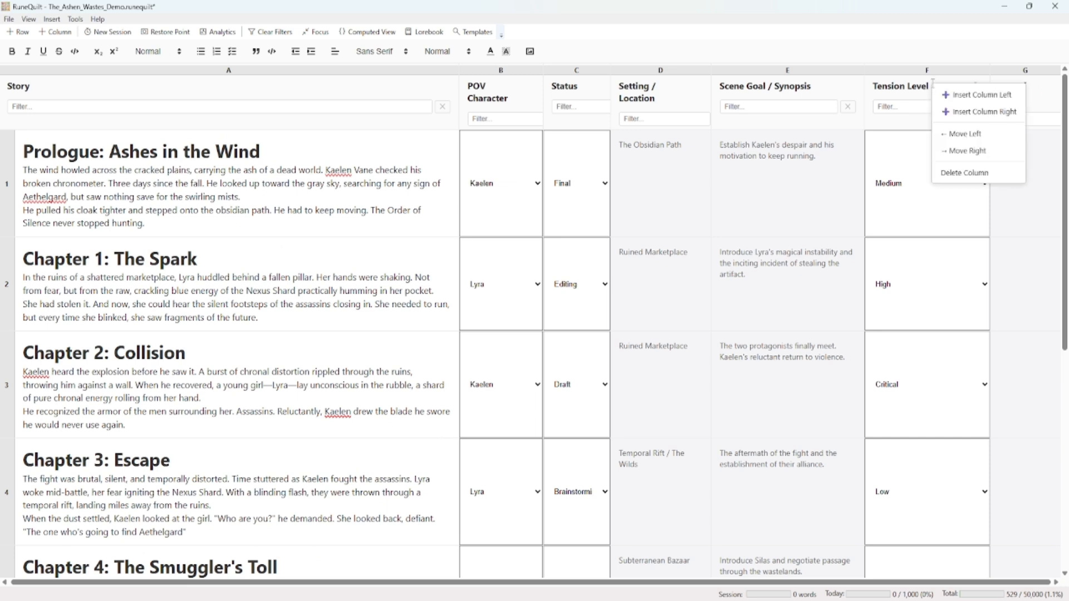
pyautogui.click(974, 95)
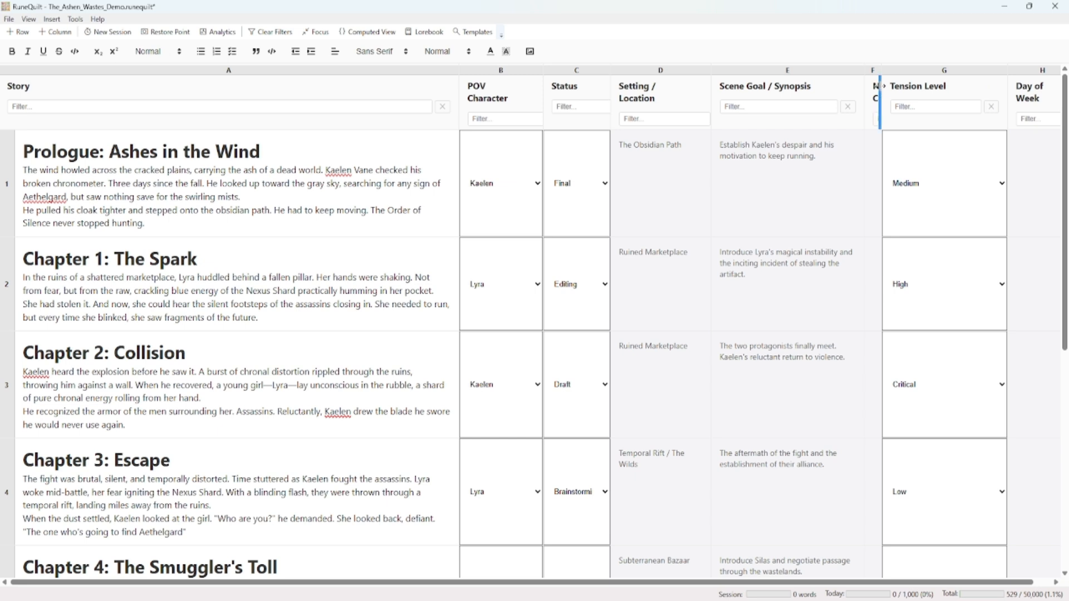
pyautogui.moveTo(880, 89); pyautogui.dragTo(949, 89)
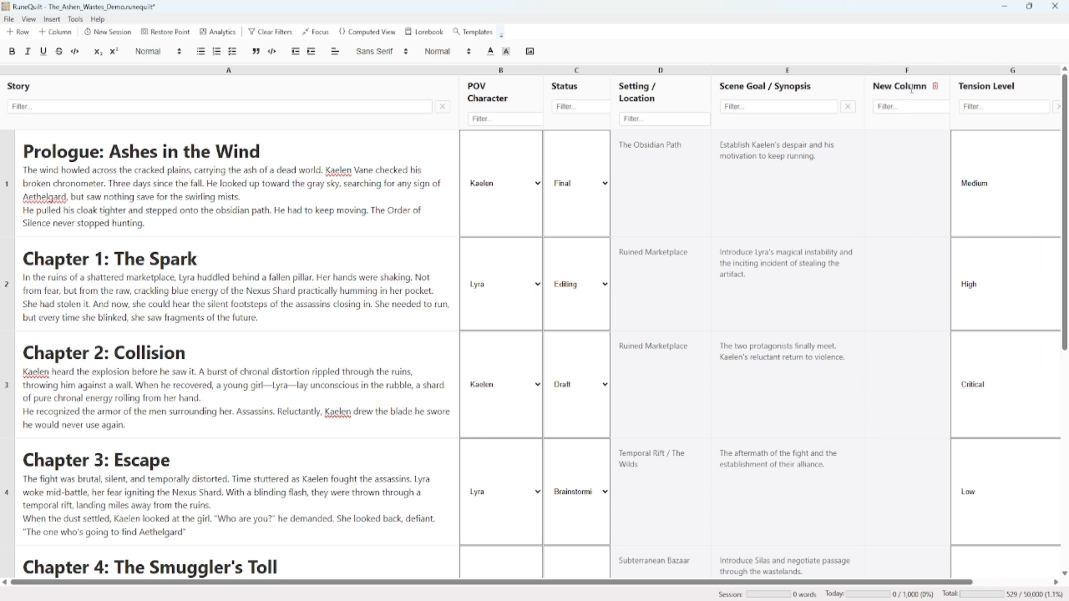
# Insert a row above the Prologue, give it the story text "new row" and move it down below Chapter 1
pyautogui.rightClick(9, 211)
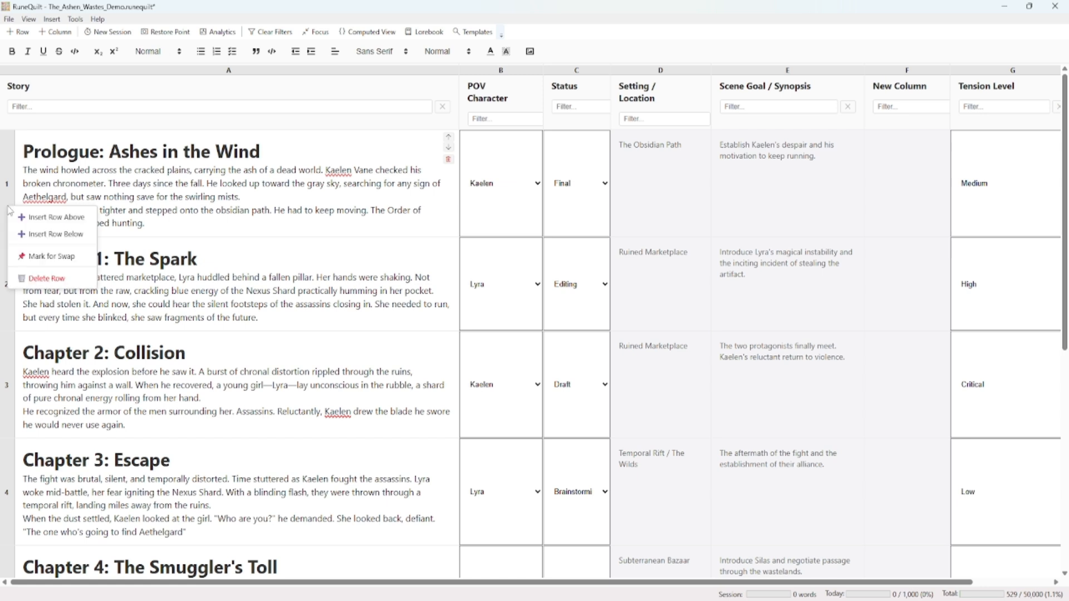
pyautogui.click(54, 222)
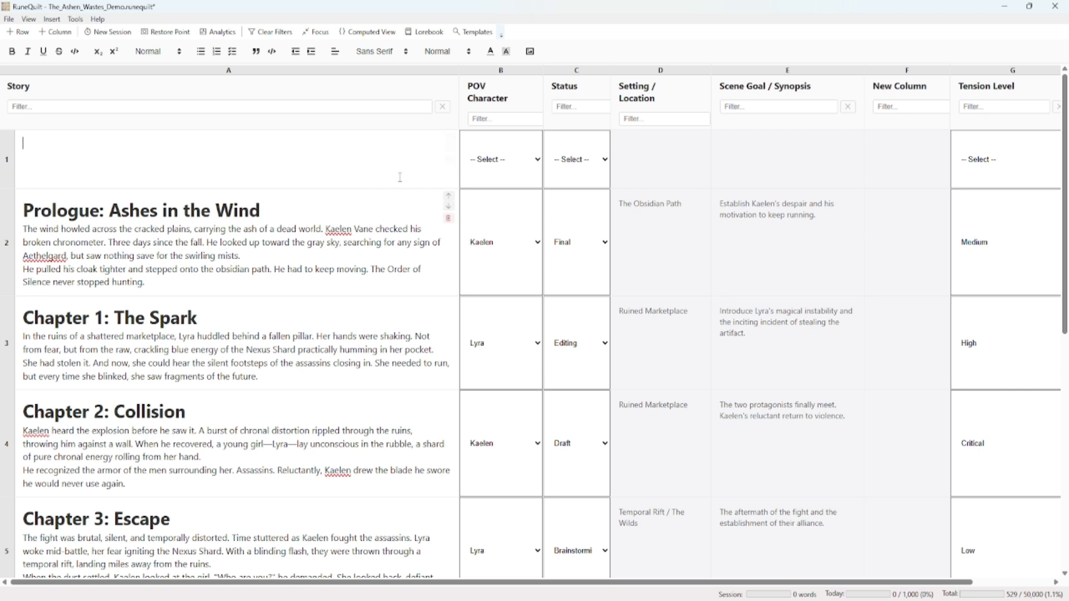
pyautogui.click(448, 147)
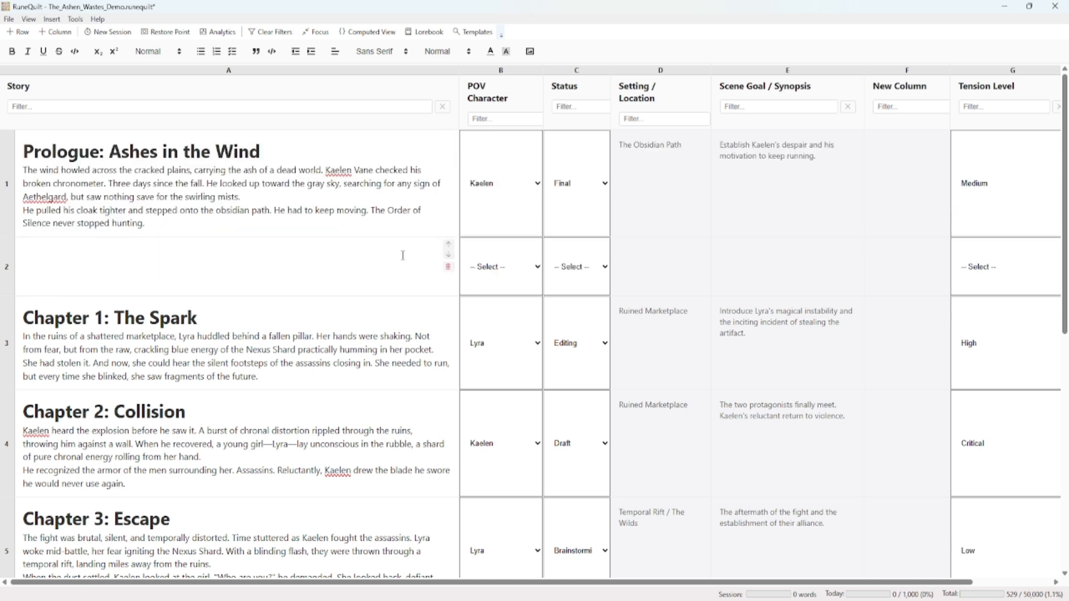
pyautogui.write('new row')
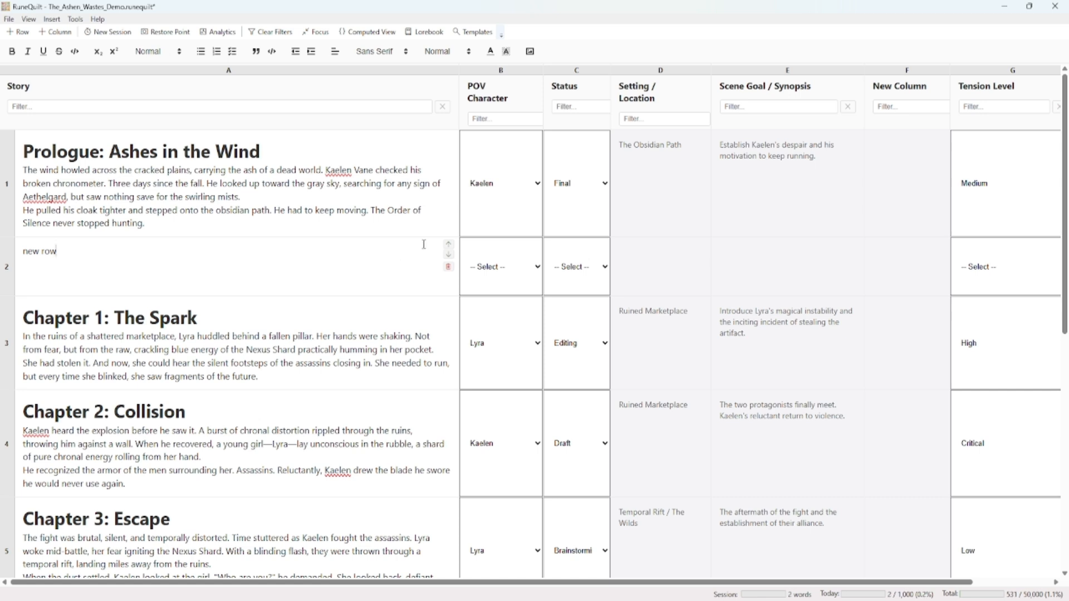
pyautogui.click(449, 257)
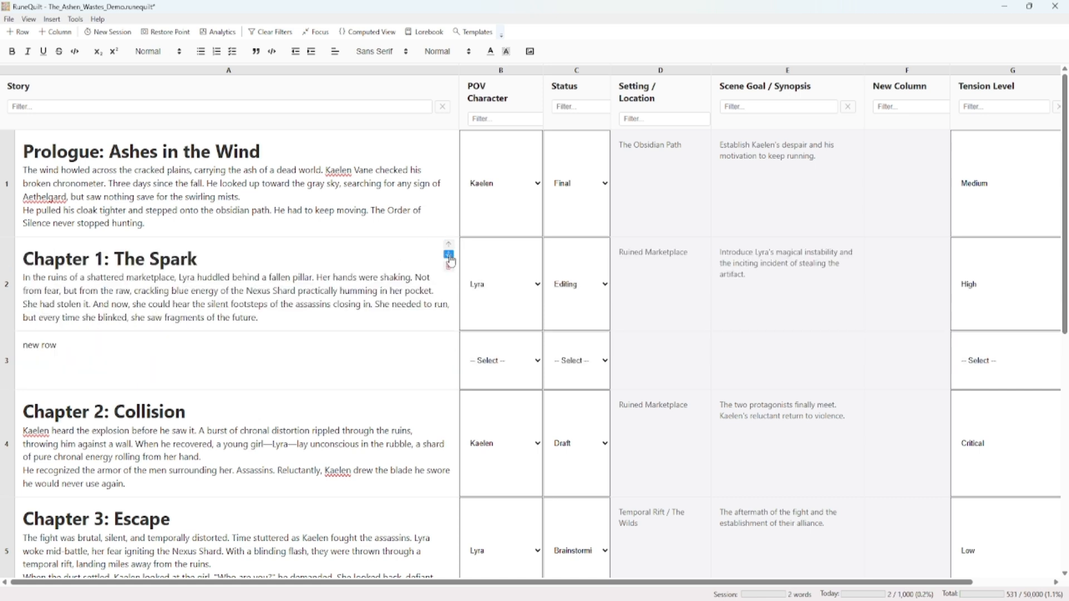
# Move the POV Character column two places right, past Setting / Location, and delete the Status column
pyautogui.rightClick(504, 89)
pyautogui.click(546, 160)
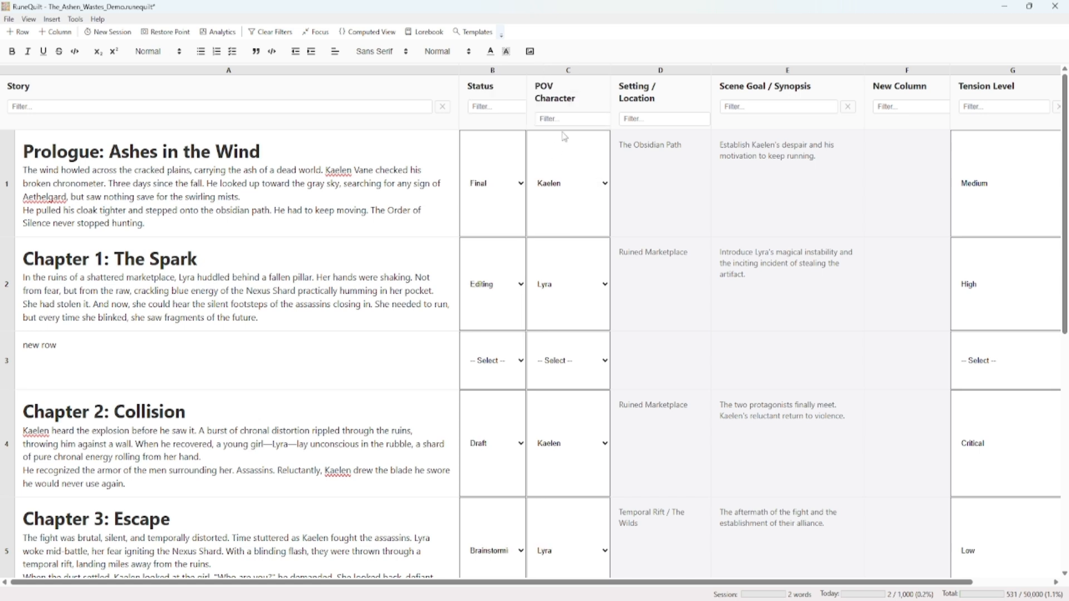
pyautogui.rightClick(573, 93)
pyautogui.click(613, 158)
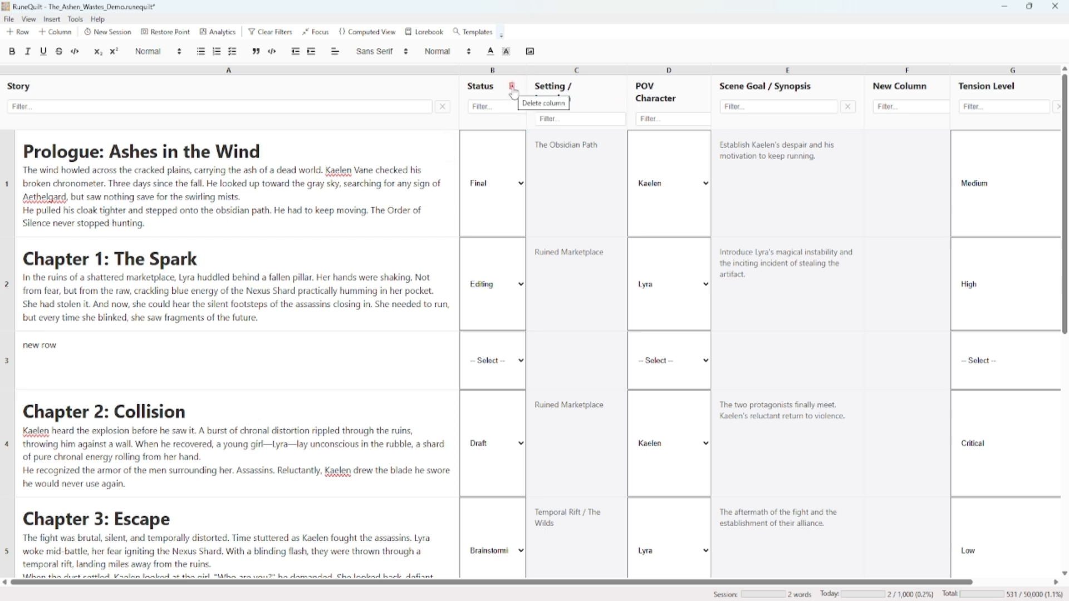
pyautogui.click(512, 87)
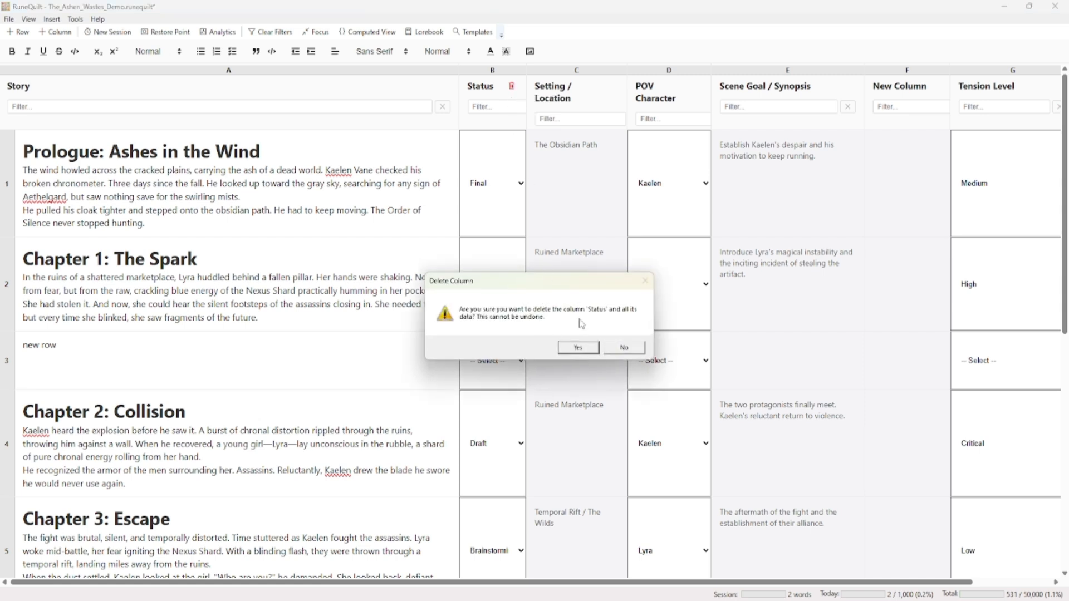
pyautogui.click(579, 349)
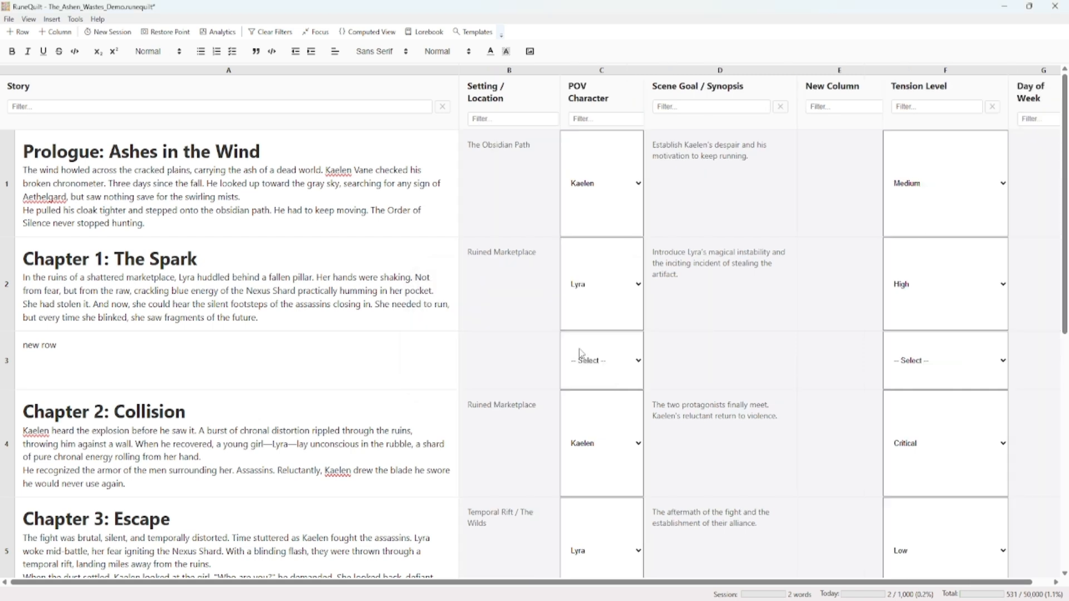
# Start deleting the Chapter 1: The Spark row and choose to capture a snapshot of the grid first
pyautogui.rightClick(11, 286)
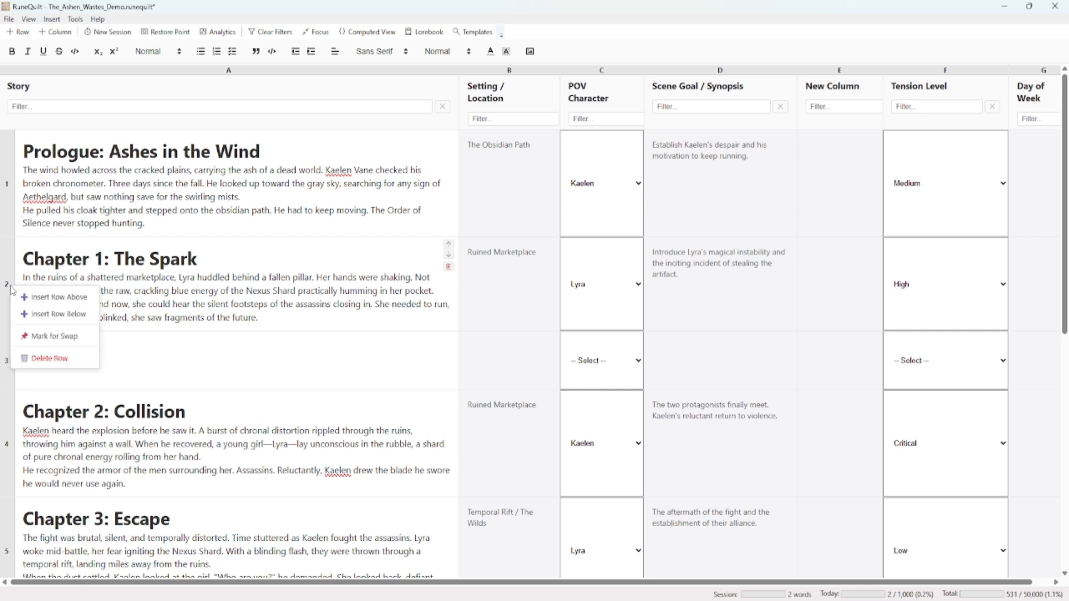
pyautogui.click(90, 259)
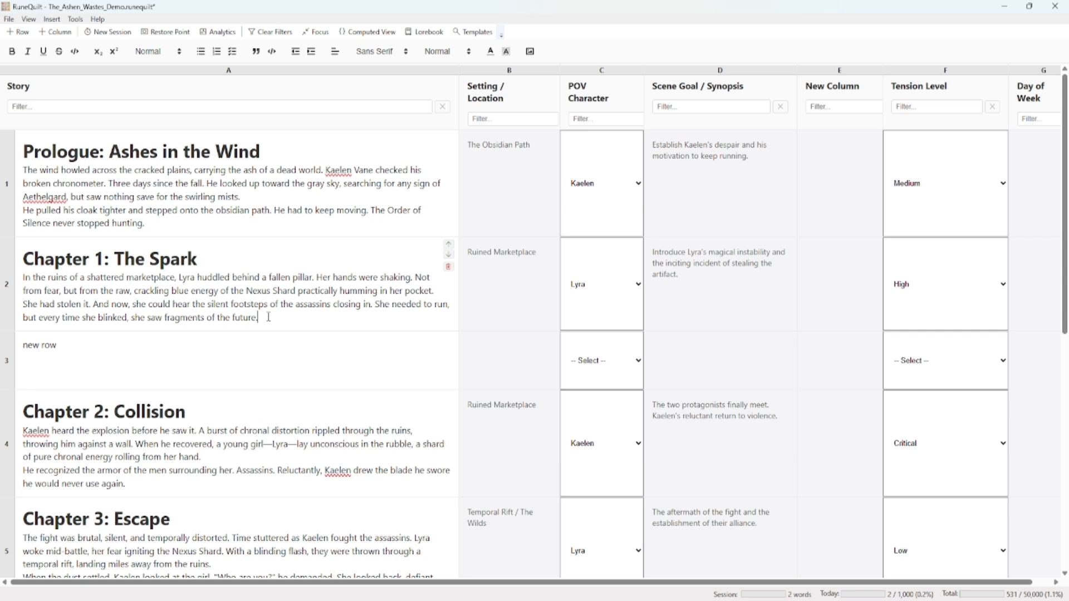
pyautogui.moveTo(265, 317); pyautogui.dragTo(20, 257)
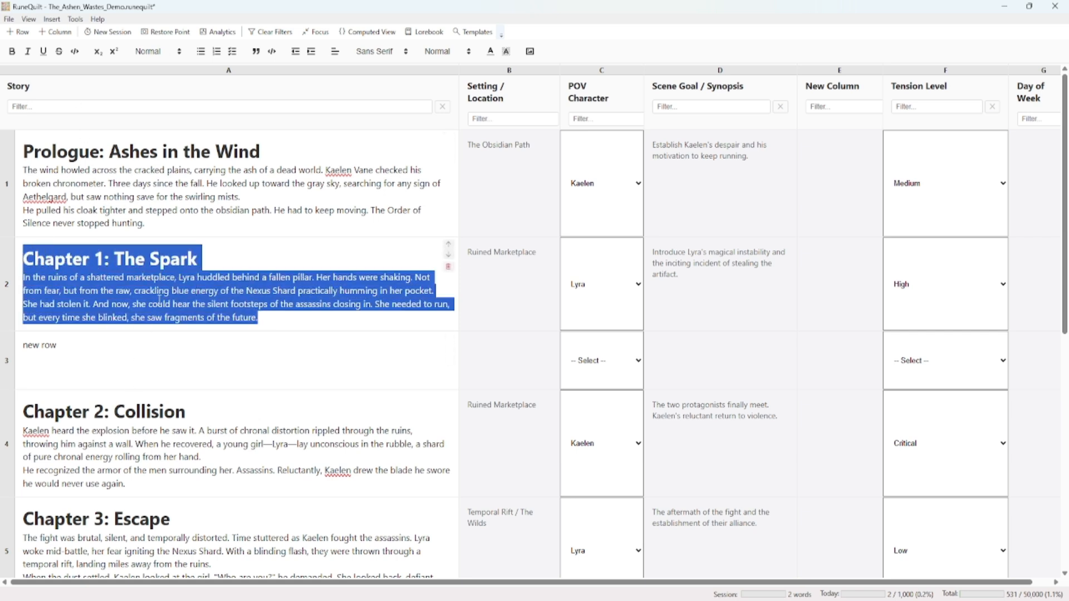
pyautogui.rightClick(14, 302)
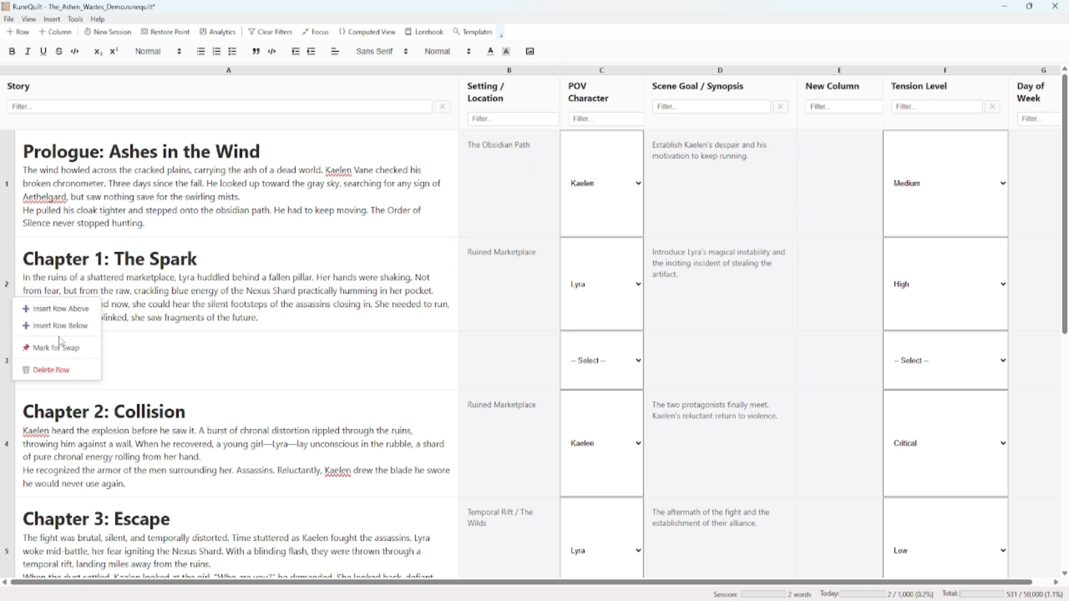
pyautogui.click(69, 371)
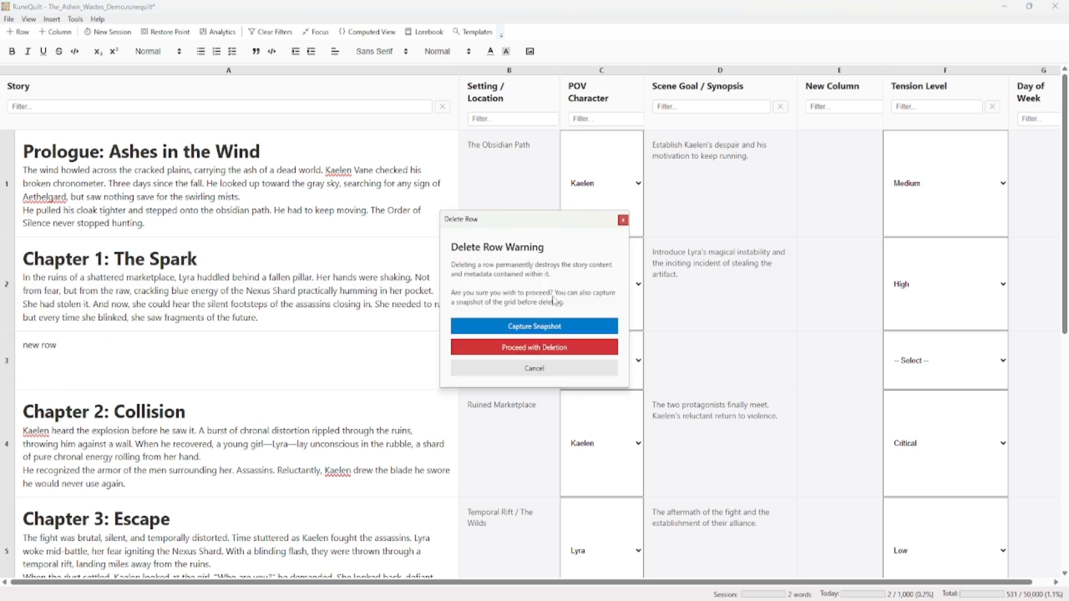
pyautogui.click(555, 327)
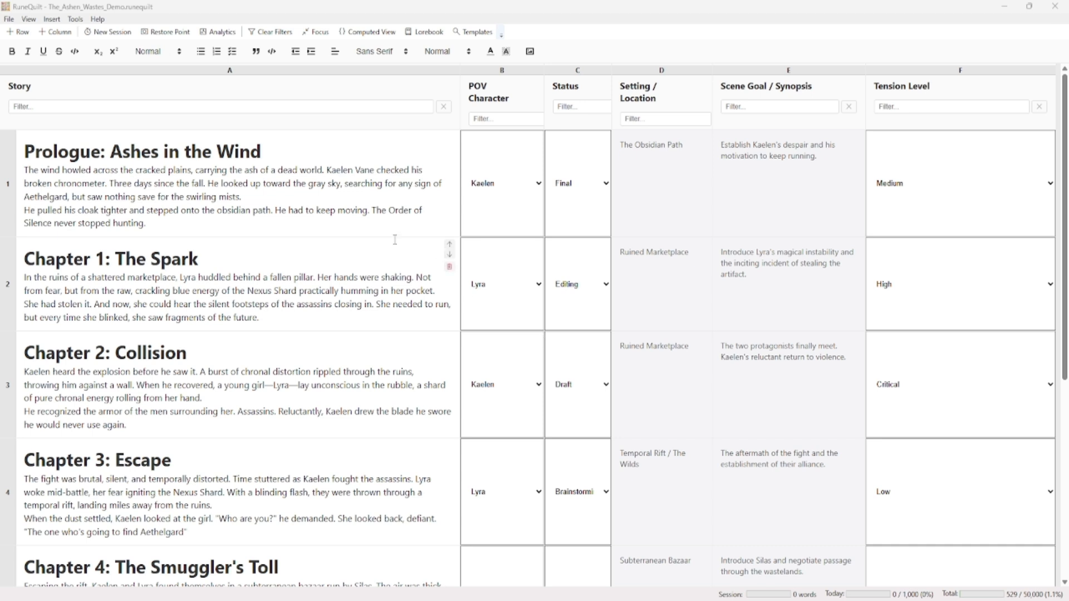
# Filter the Story column by "prologue" and clear that column's filter
pyautogui.click(175, 106)
pyautogui.click(486, 120)
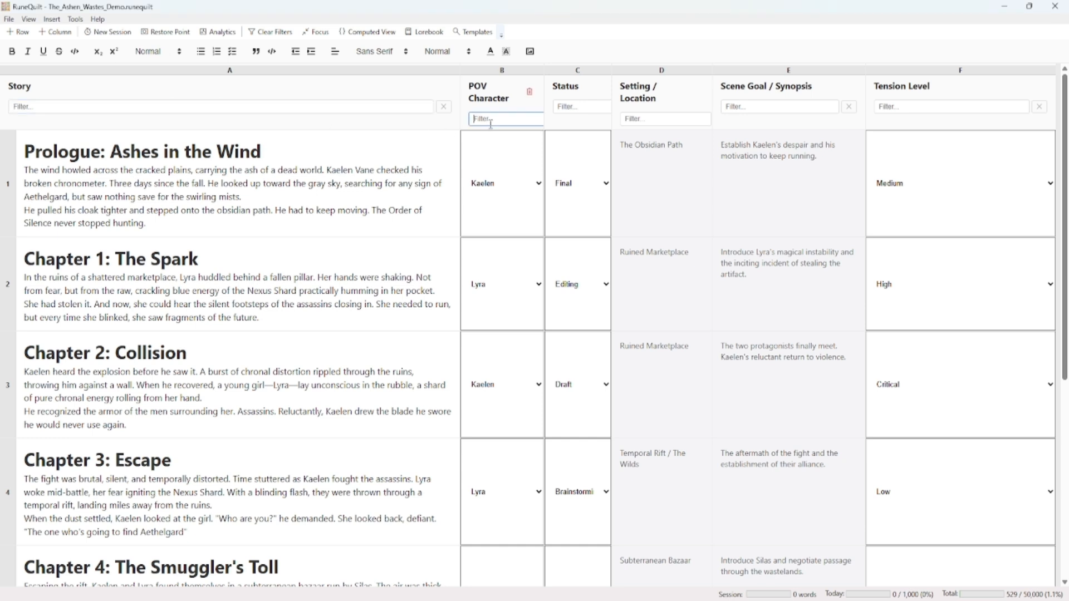
pyautogui.click(581, 105)
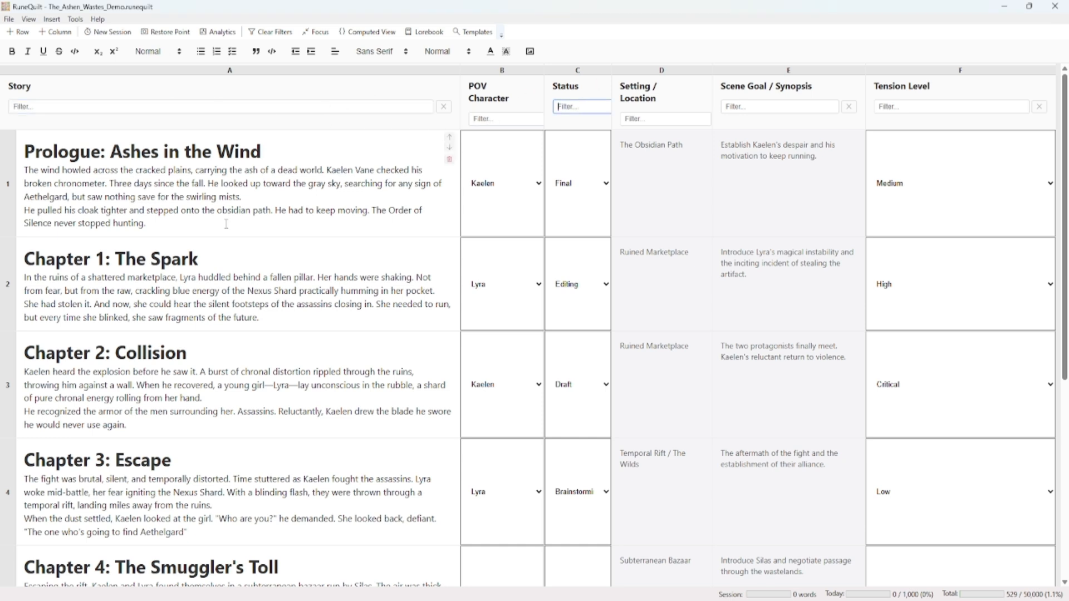
pyautogui.click(194, 107)
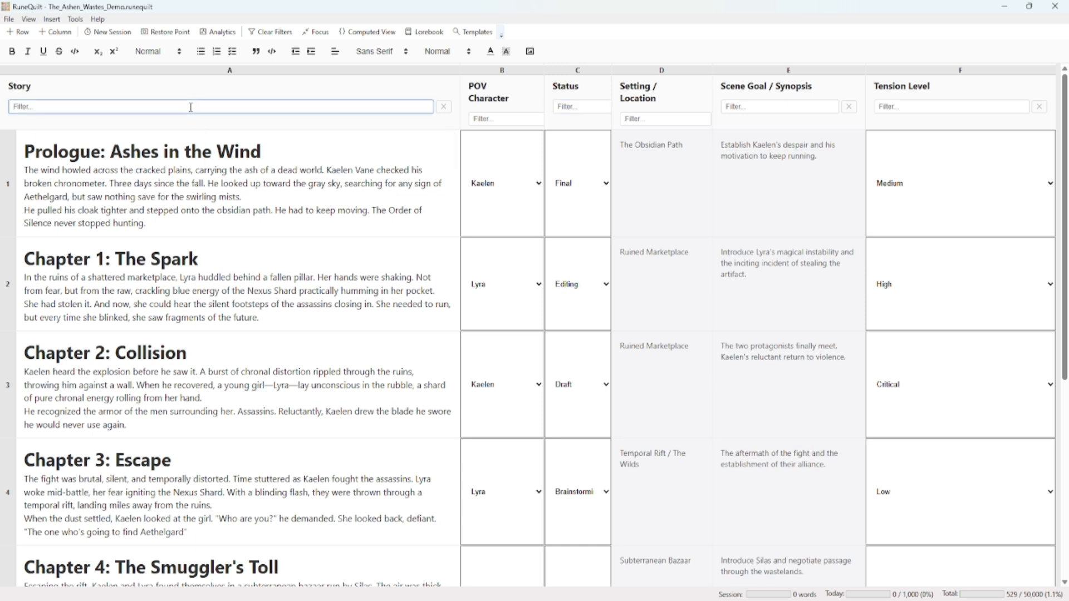
pyautogui.write('arolog')
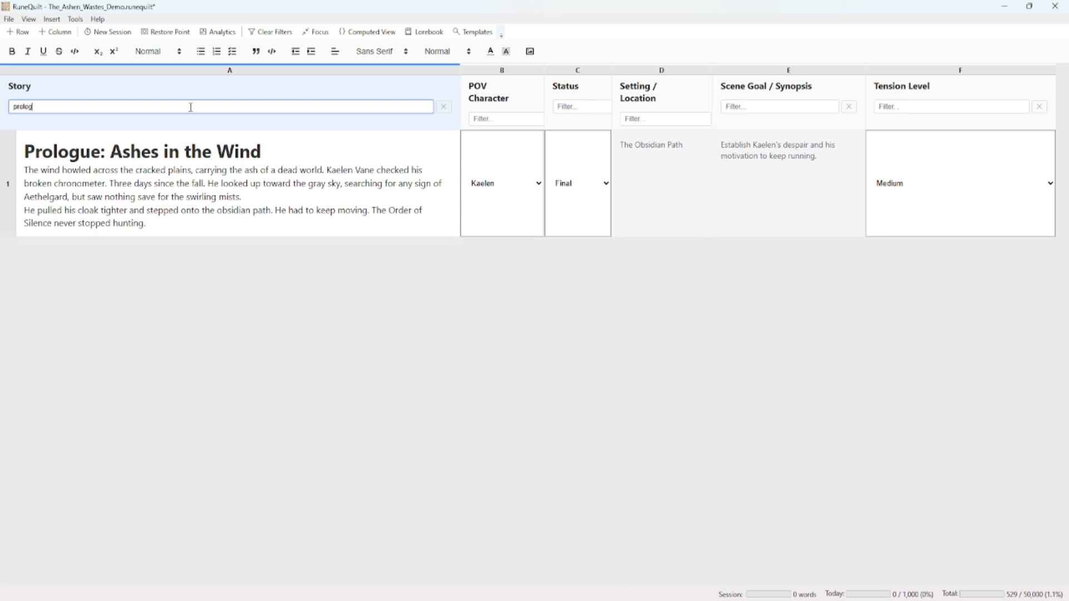
pyautogui.write('ue')
pyautogui.click(446, 109)
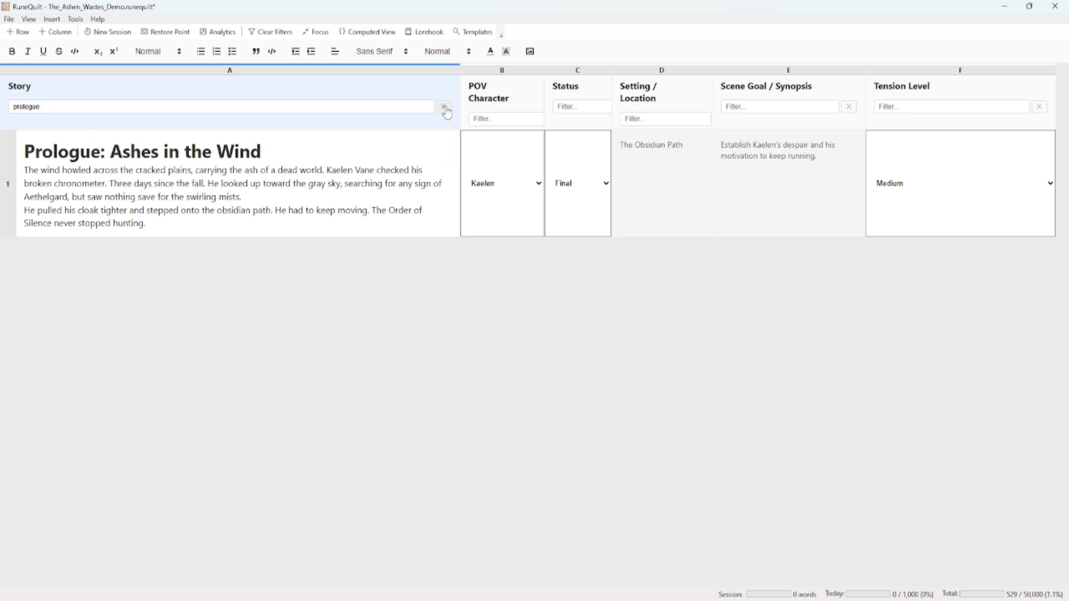
# Filter the POV Character column by "kaelen" and clear all filters from the grid
pyautogui.click(501, 119)
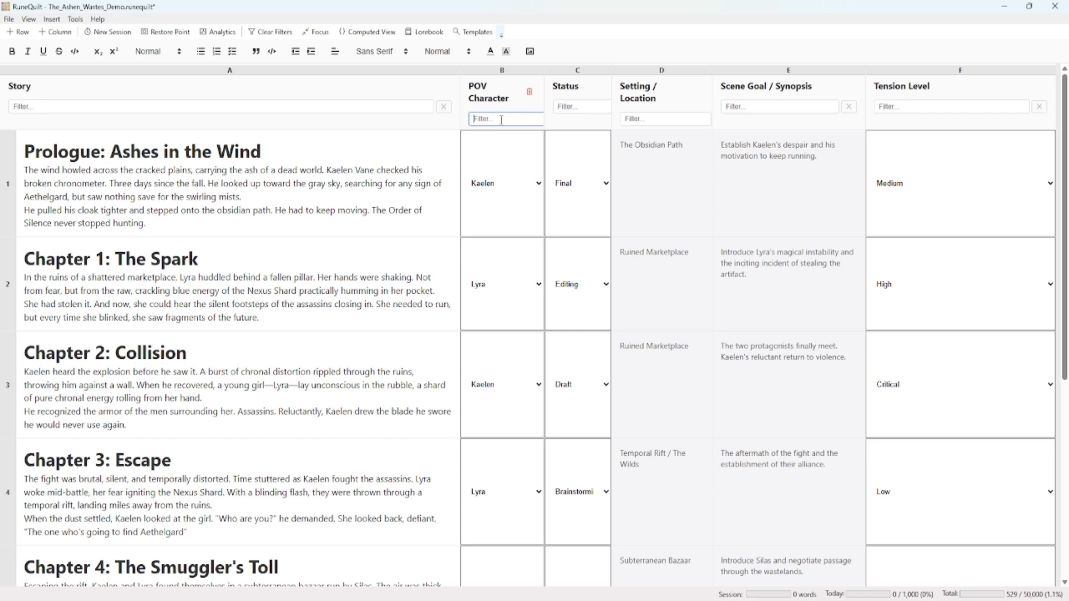
pyautogui.scroll(-6, 484, 263)
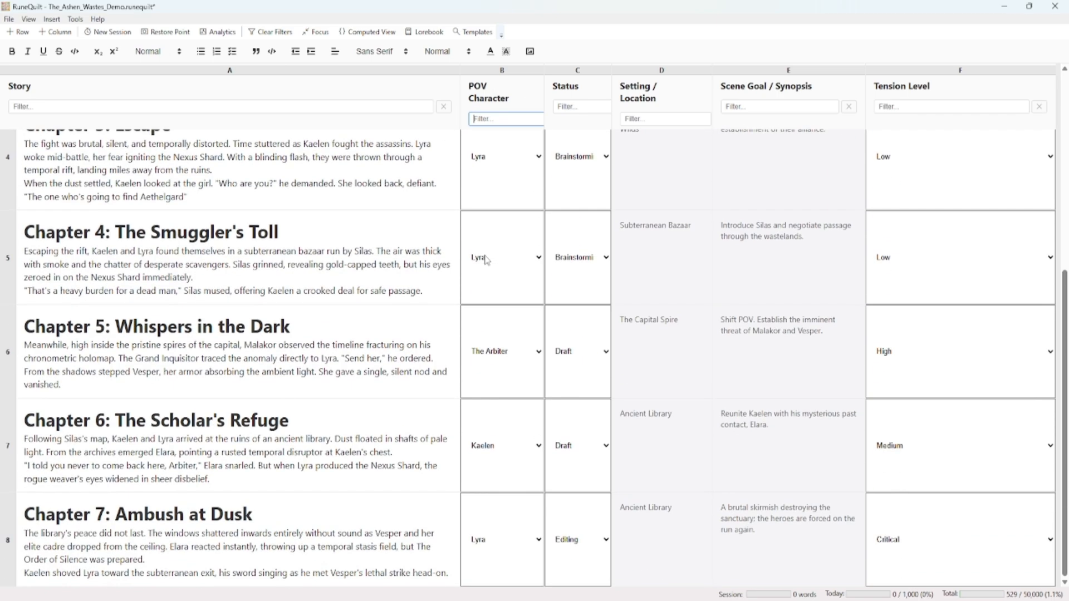
pyautogui.scroll(6, 499, 246)
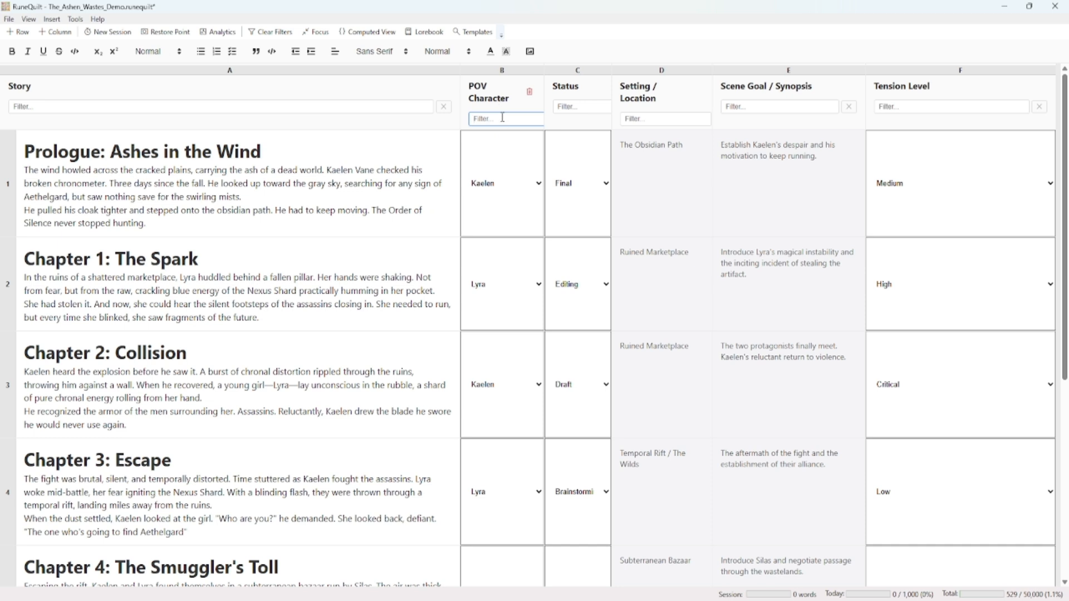
pyautogui.write('kaelen')
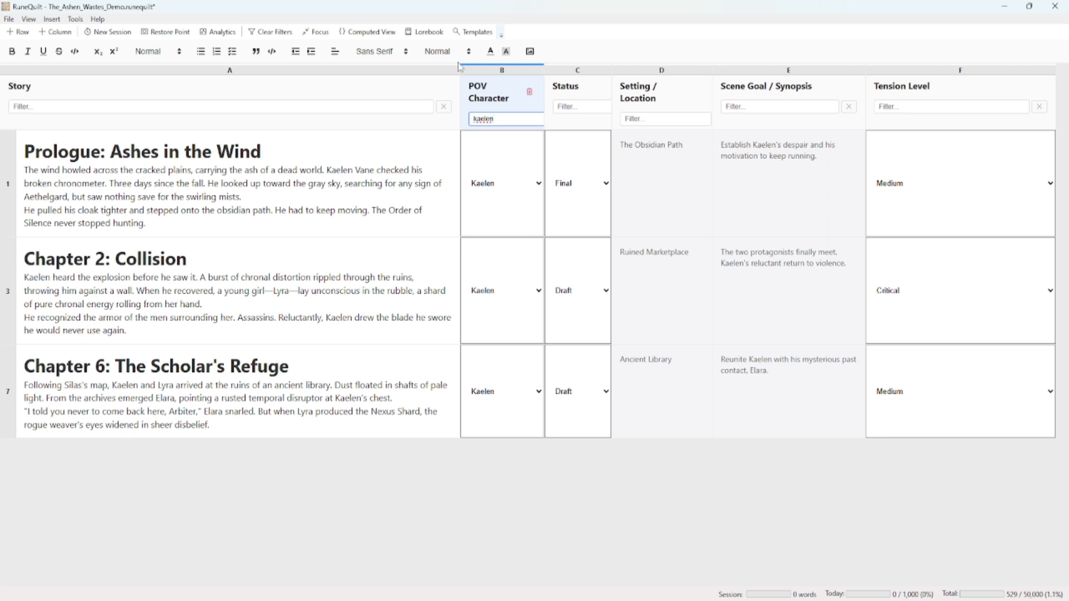
pyautogui.click(280, 33)
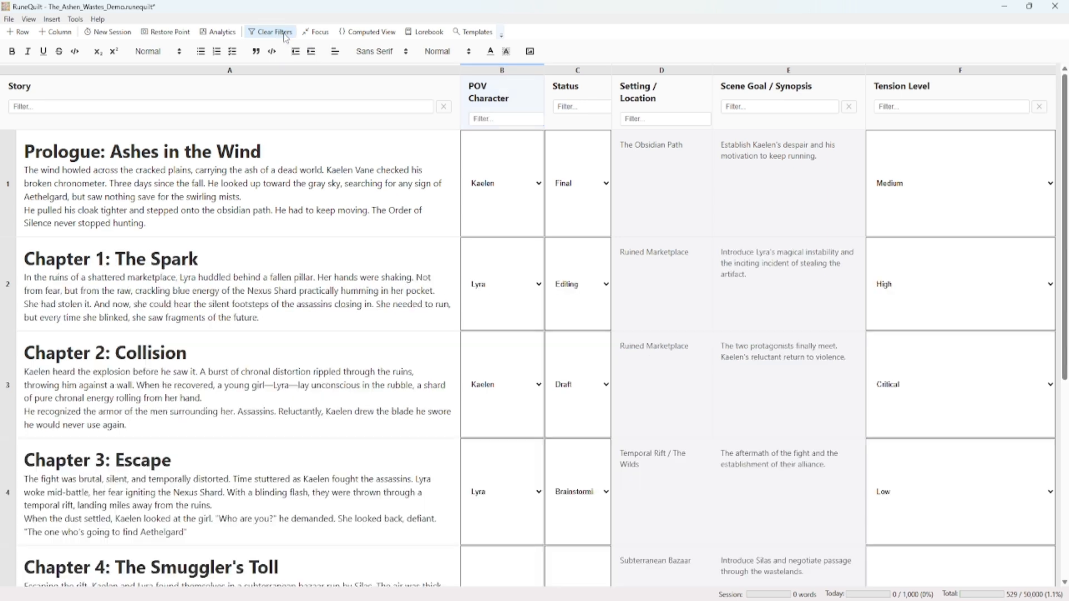
# Widen the Status column to fit its full status names and filter field
pyautogui.moveTo(612, 106); pyautogui.dragTo(672, 106)
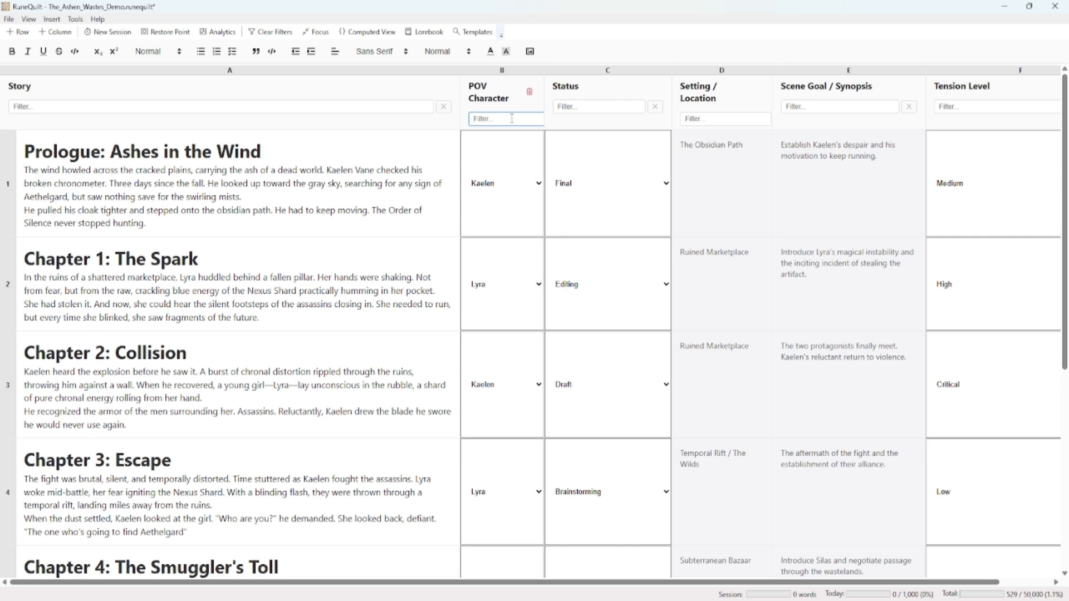
# Filter the POV Character column by "kaelen" and the Status column by "draft", then clear all filters
pyautogui.write('kaelen')
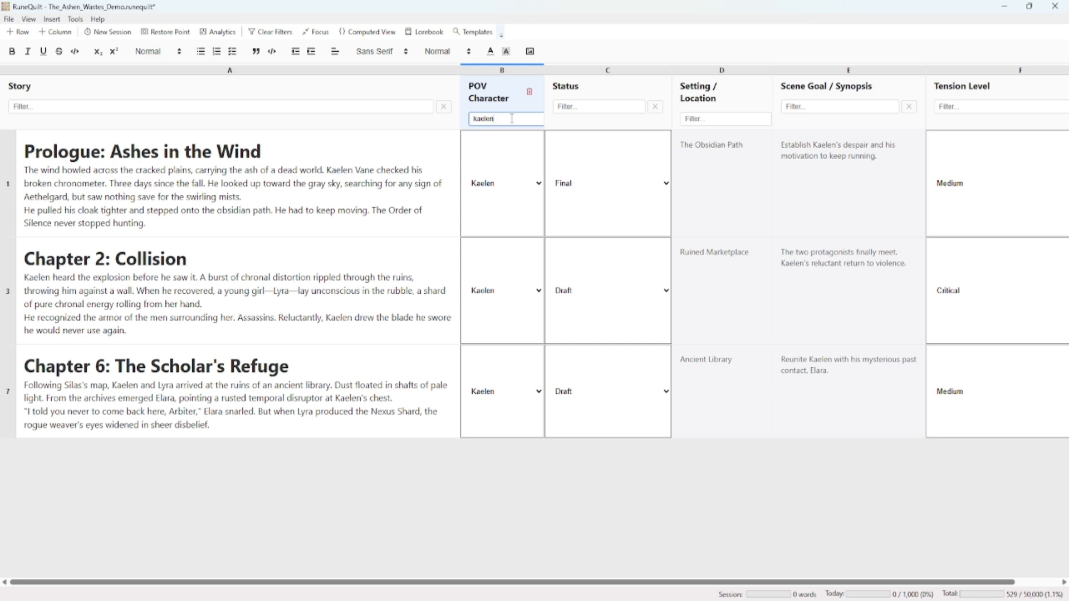
pyautogui.click(597, 108)
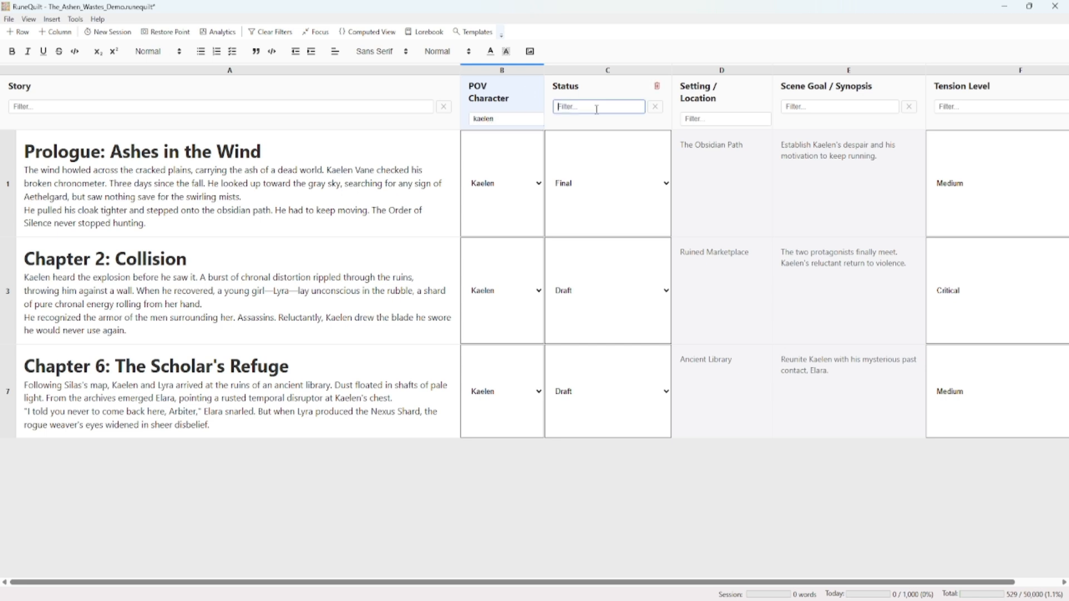
pyautogui.write('draft')
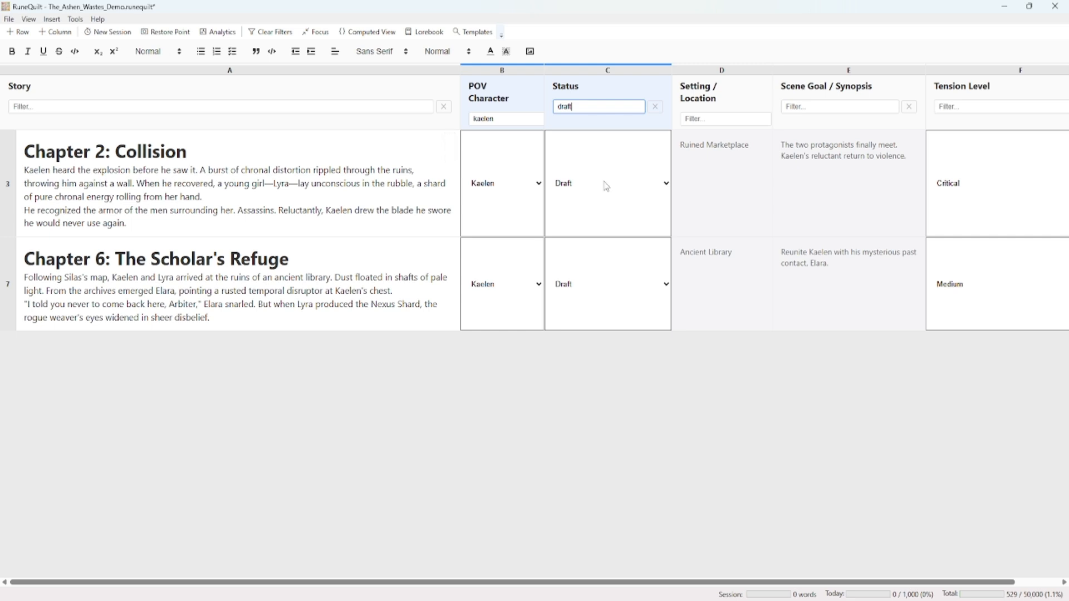
pyautogui.click(271, 32)
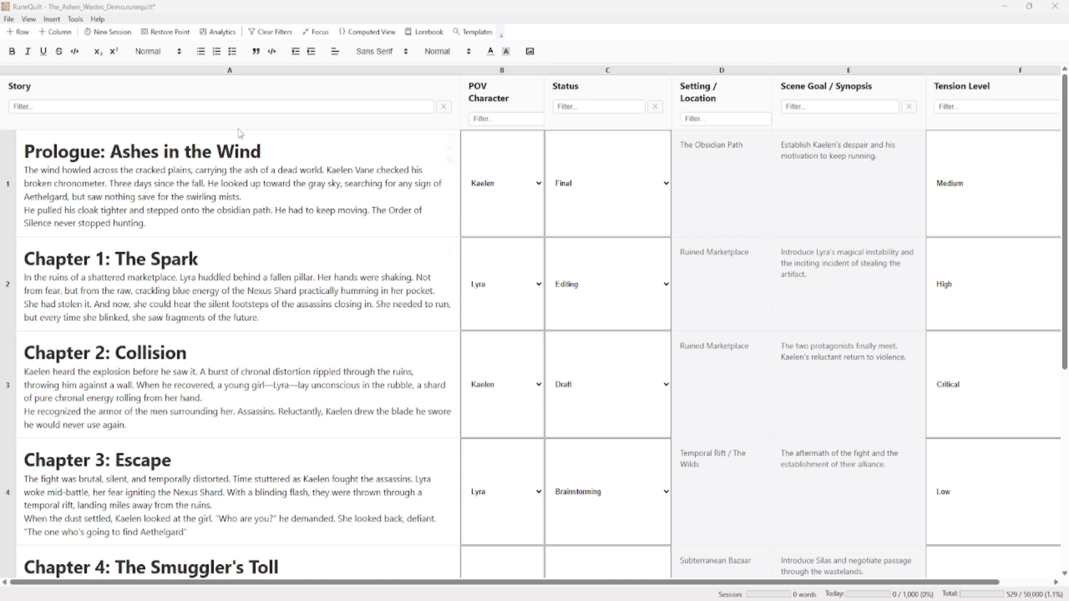
# Add a bulleted list with "item 1" and "item 2" after the last line of the Prologue text
pyautogui.click(270, 226)
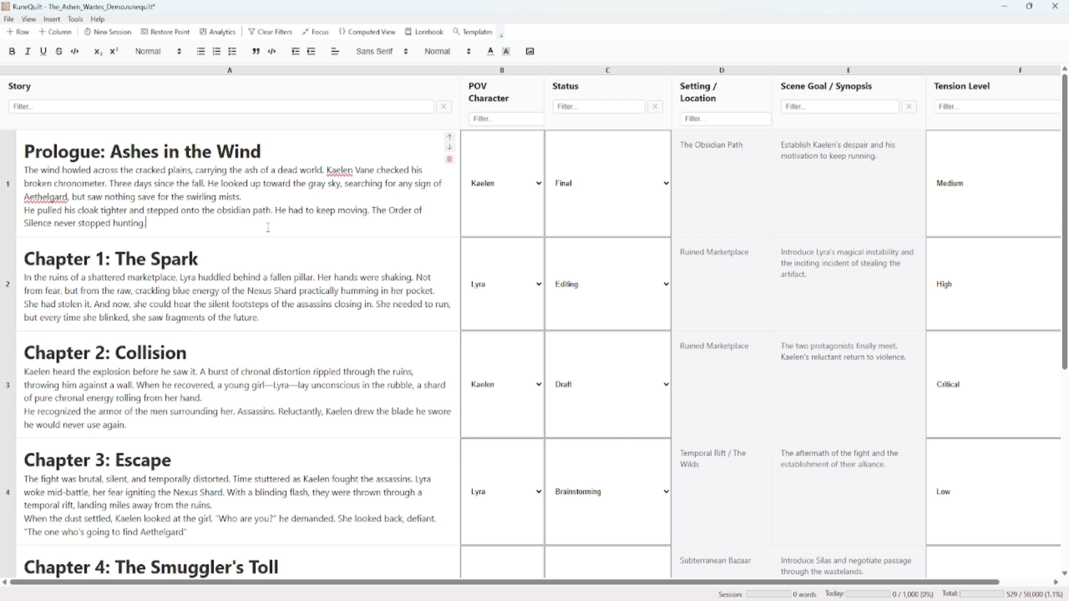
pyautogui.press('Return')
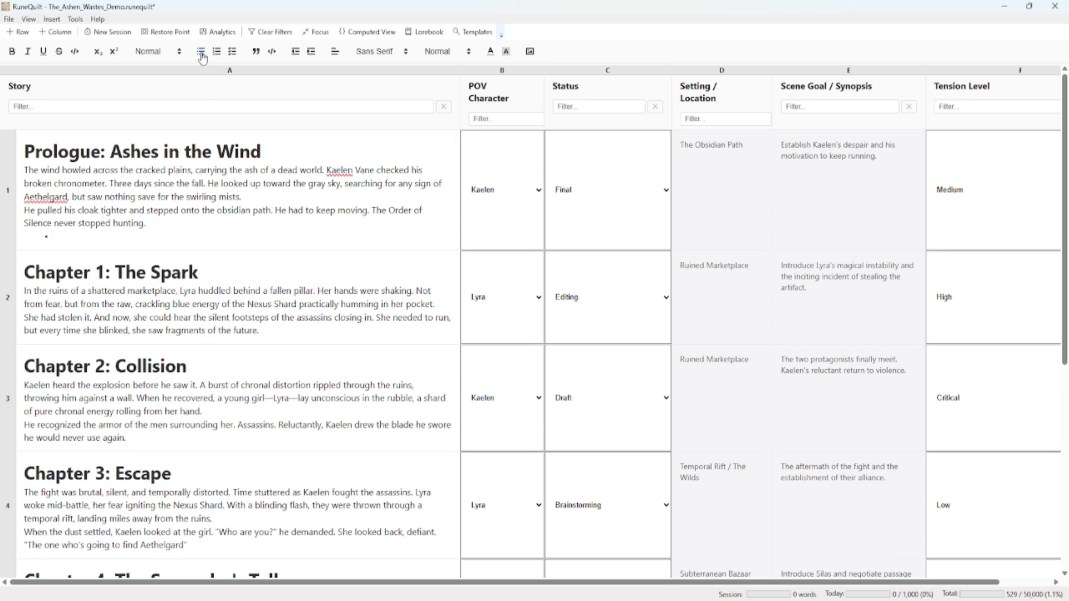
pyautogui.write('item 1')
pyautogui.press('Return')
pyautogui.write('item 2')
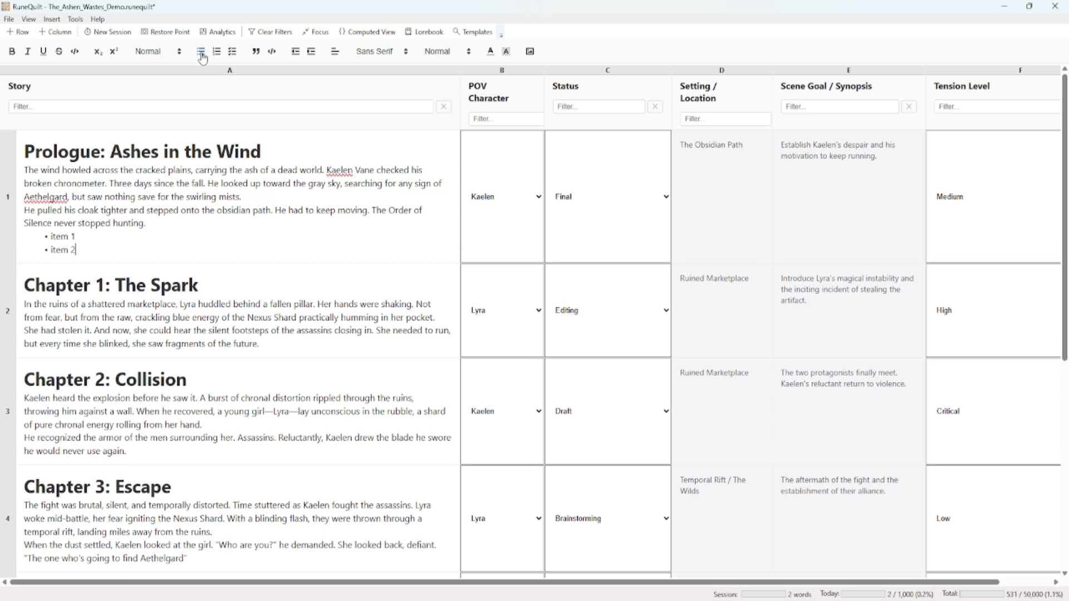
# Add a numbered list below the Prologue's bullets with "item 2" as its first entry
pyautogui.press('Return')
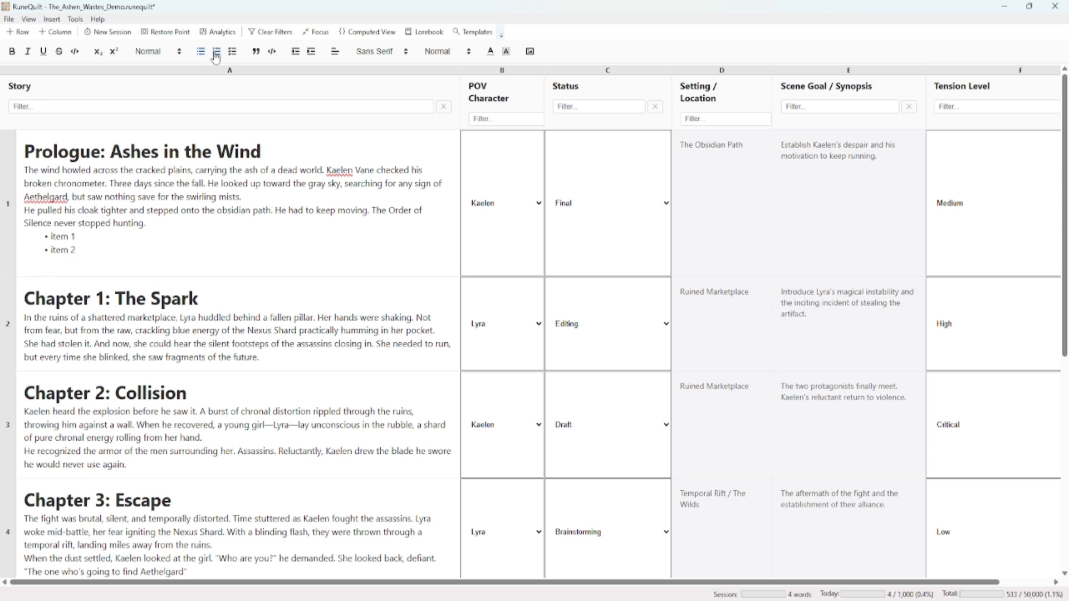
pyautogui.write('item 2')
pyautogui.press('Return')
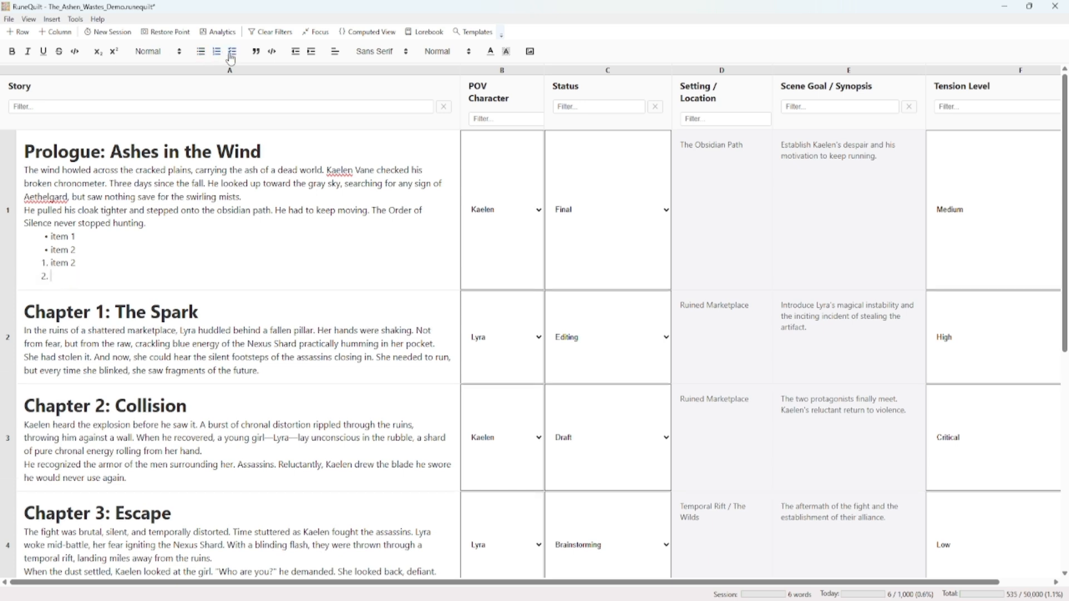
# Turn the empty line after the numbered list into a block quote reading "this is a quote"
pyautogui.click(232, 53)
pyautogui.click(257, 54)
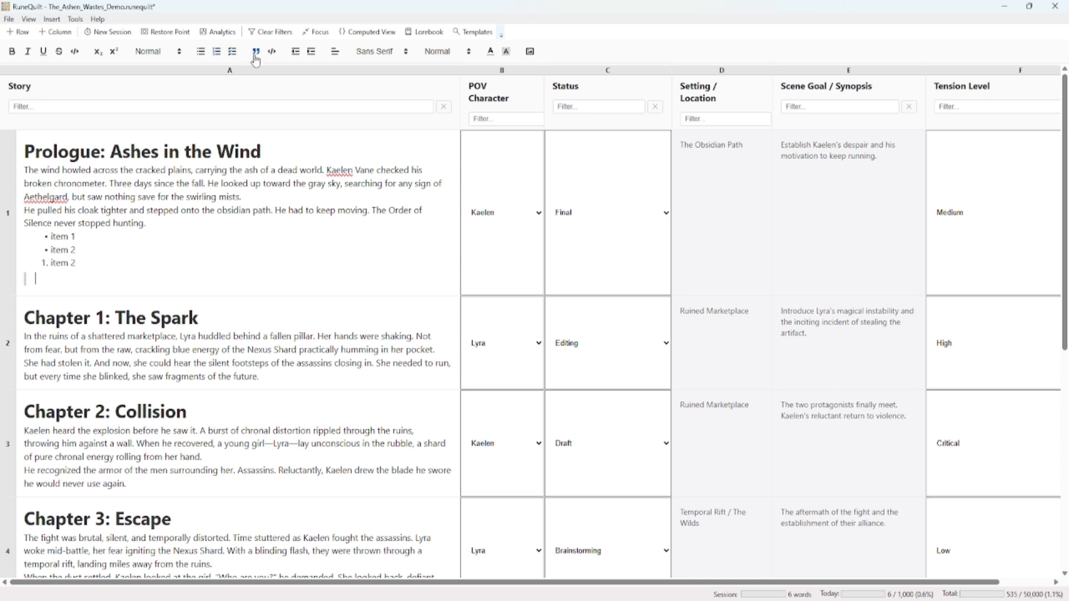
pyautogui.write('this is a quote')
pyautogui.press('Return')
# Insert a code block reading "this is a code block" below the quote and return to plain text after it
pyautogui.click(272, 51)
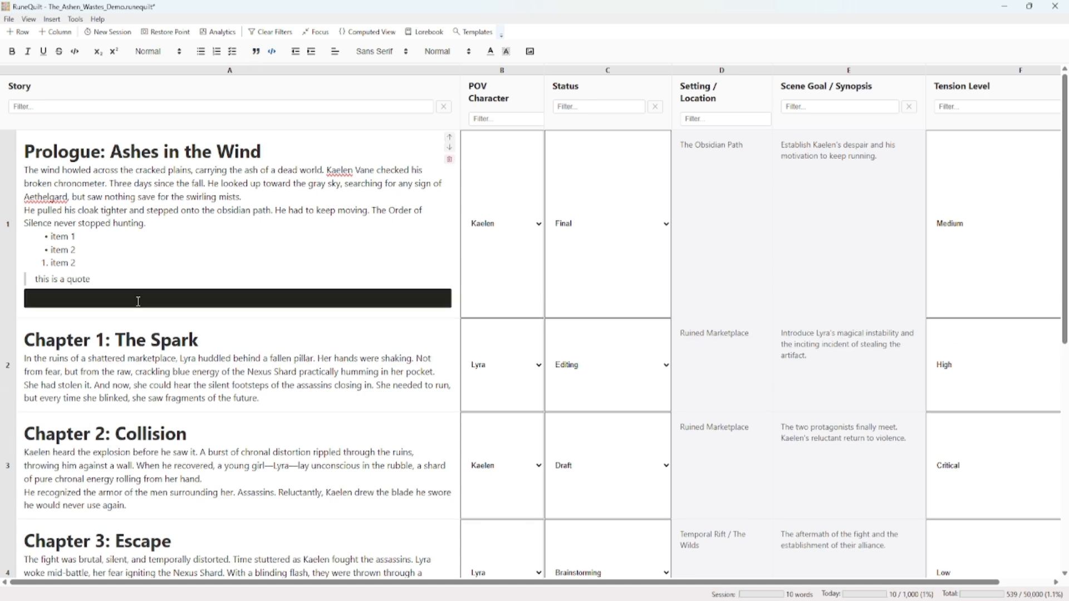
pyautogui.write('this is a code block')
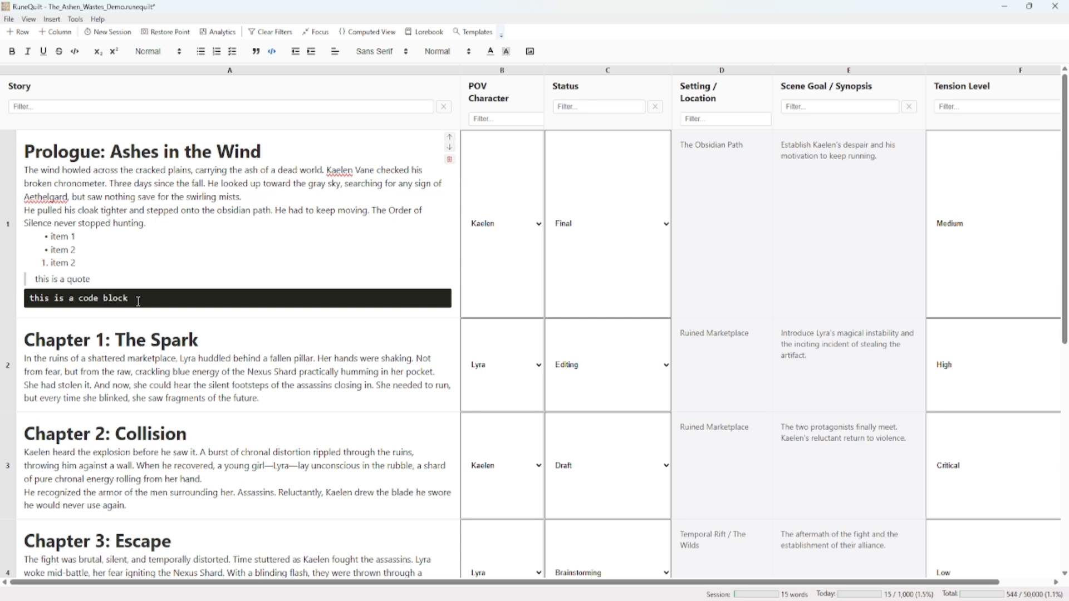
pyautogui.press('Return')
pyautogui.click(272, 52)
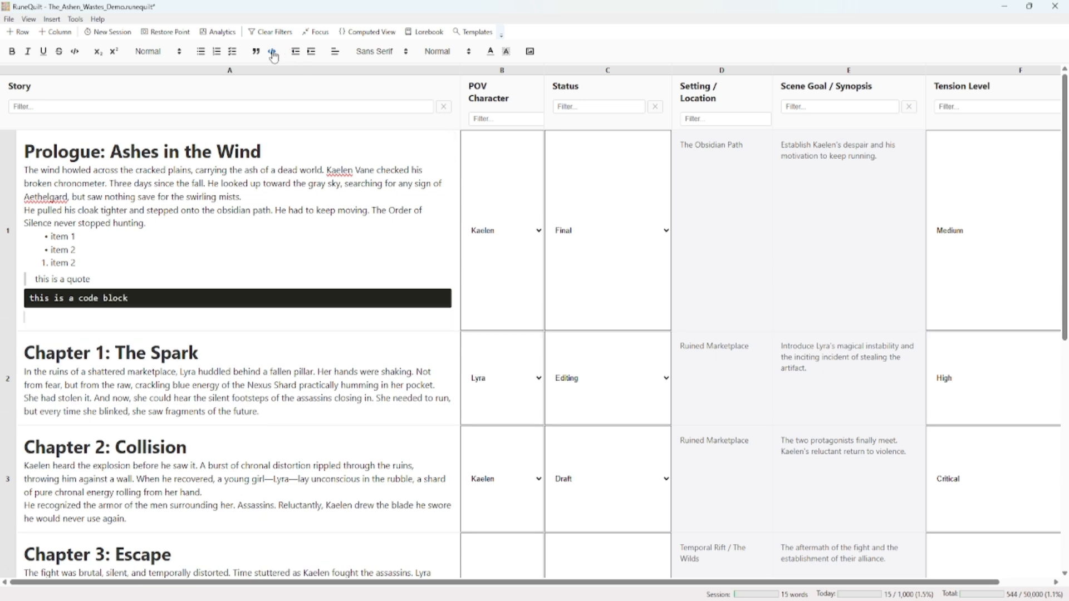
# Add the line "this is indented text" below the code block, indent it, and remove the indent again
pyautogui.press('Return')
pyautogui.write('this is in')
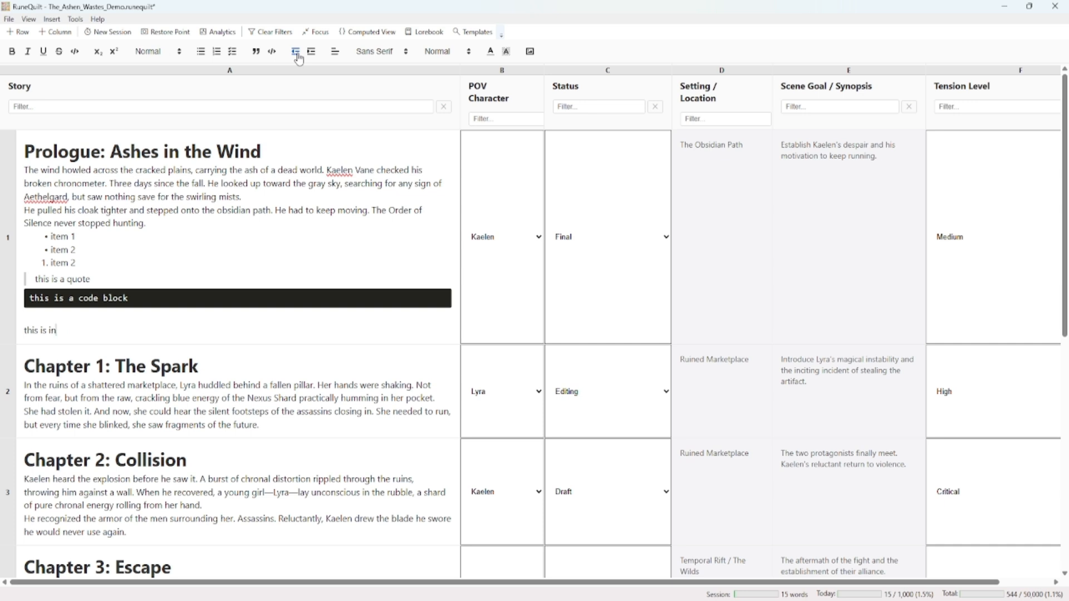
pyautogui.write('dented text')
pyautogui.click(312, 53)
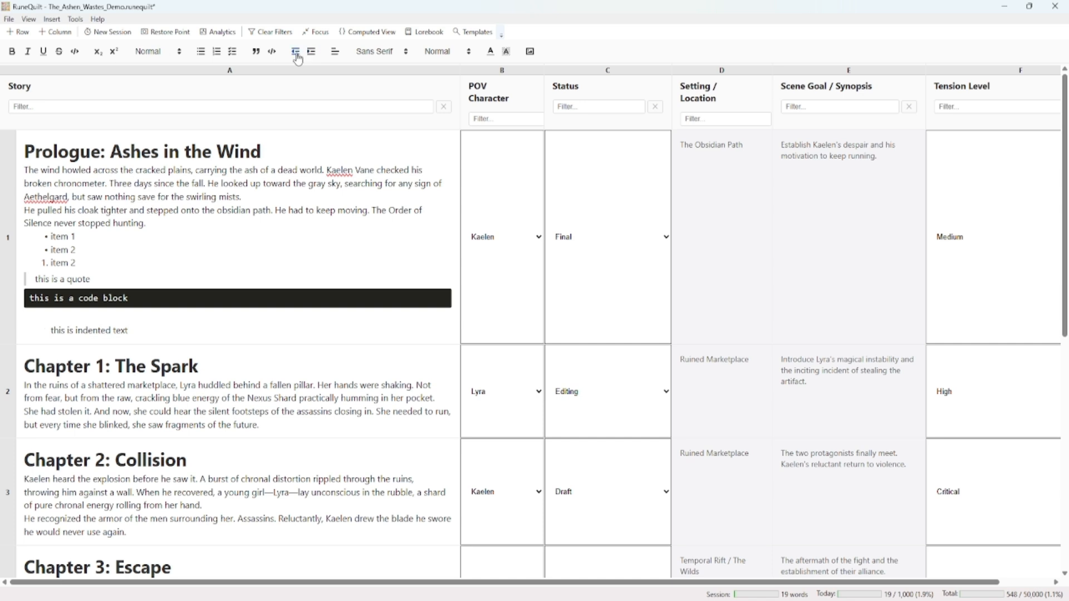
pyautogui.click(296, 53)
pyautogui.press('Return')
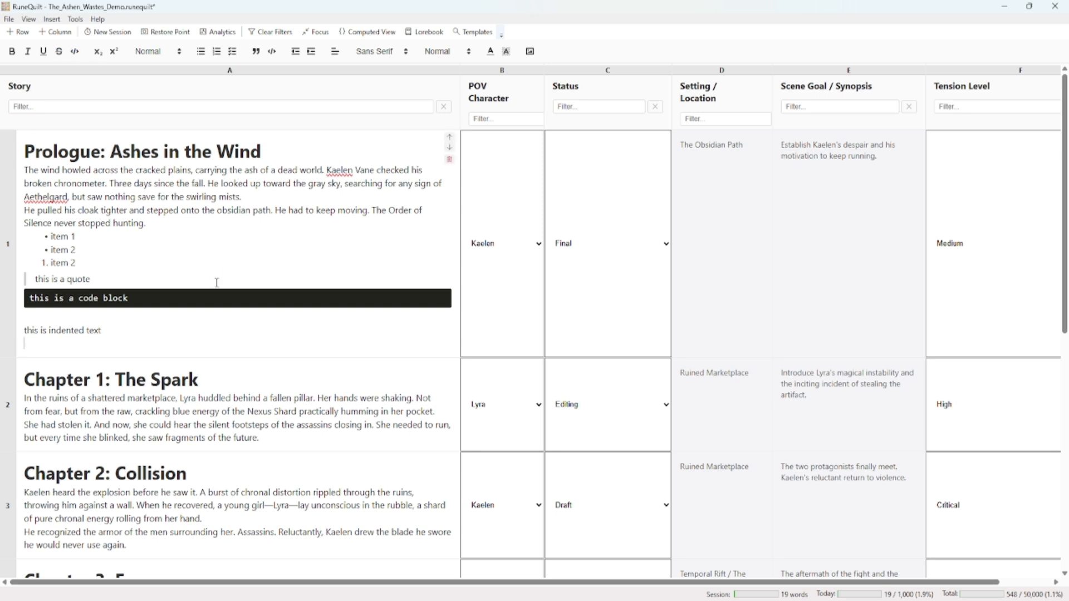
pyautogui.click(85, 345)
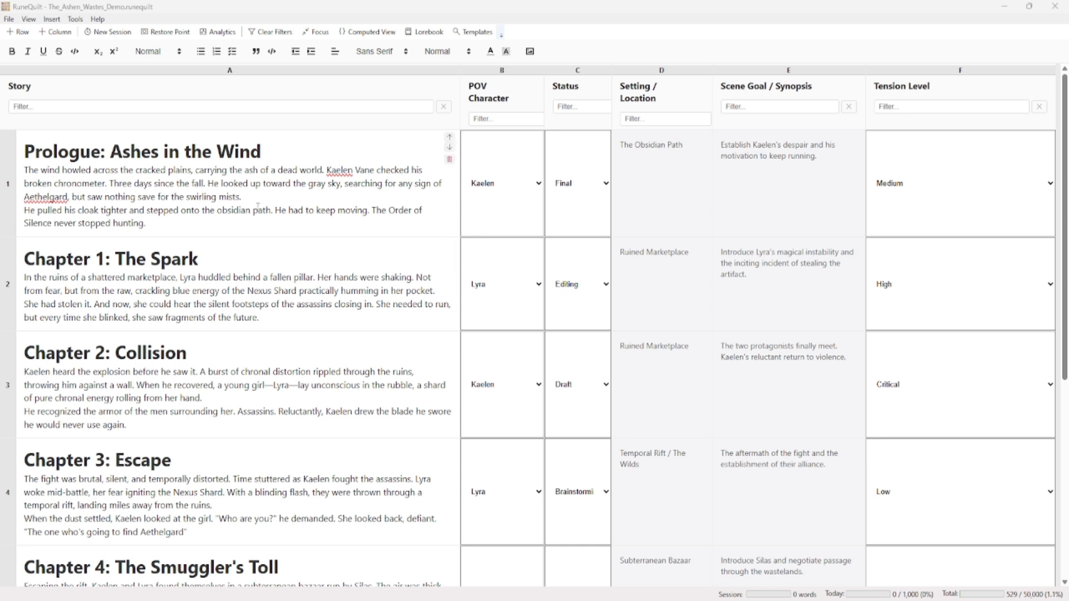
pyautogui.click(283, 318)
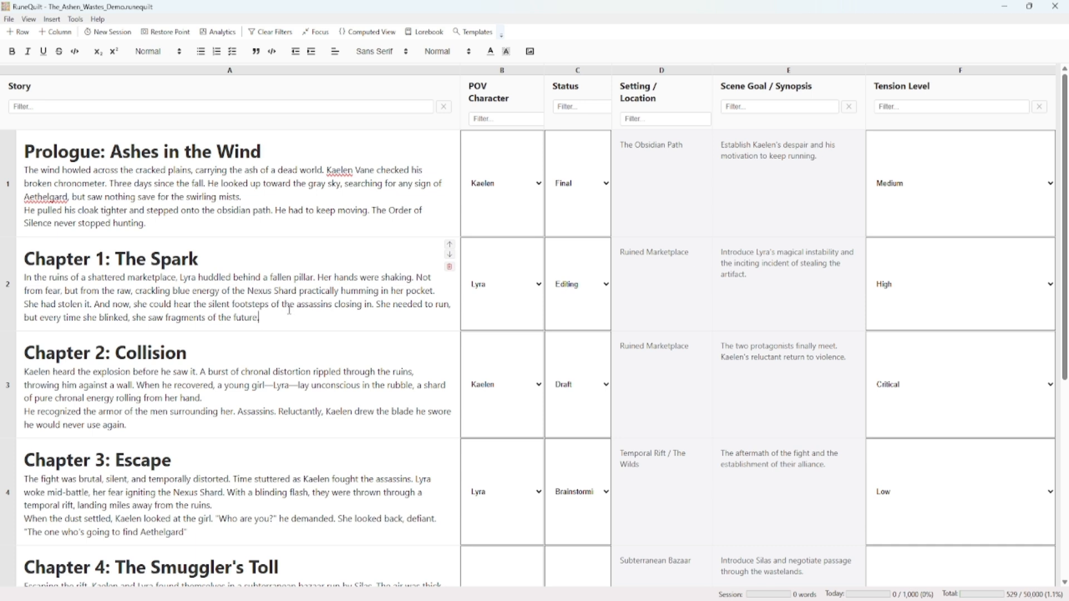
pyautogui.click(231, 252)
# Open the story file demo_story.runequilt from the demo_files folder
pyautogui.click(11, 22)
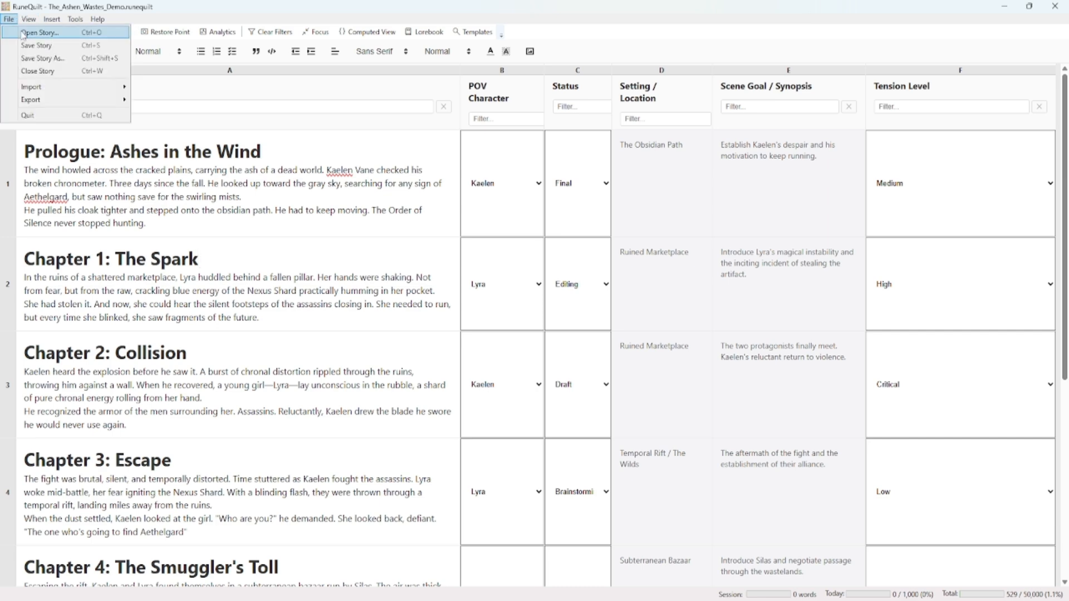
pyautogui.click(24, 33)
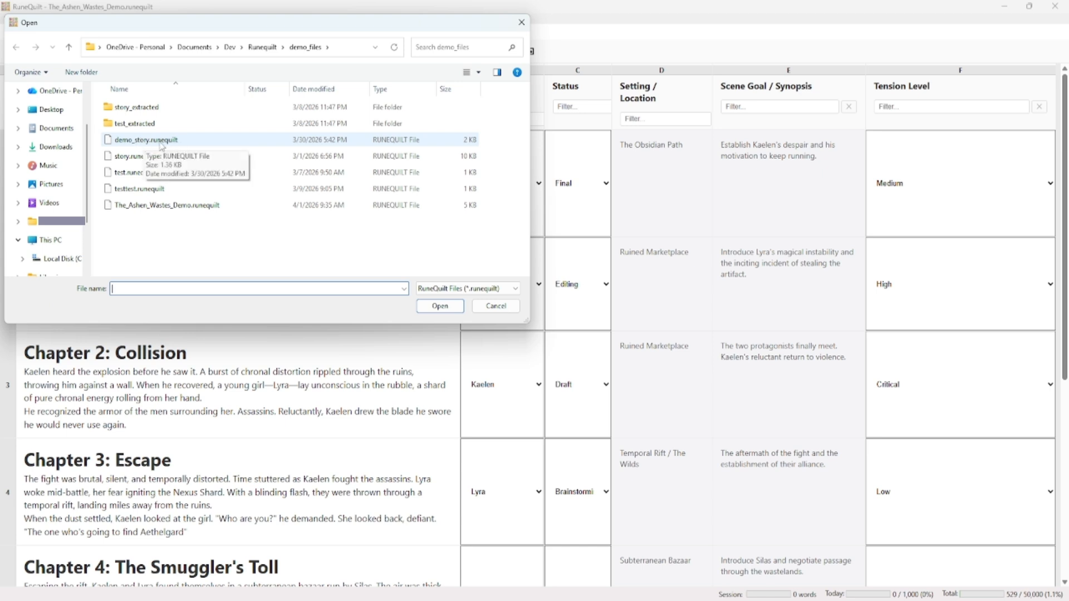
pyautogui.click(167, 142)
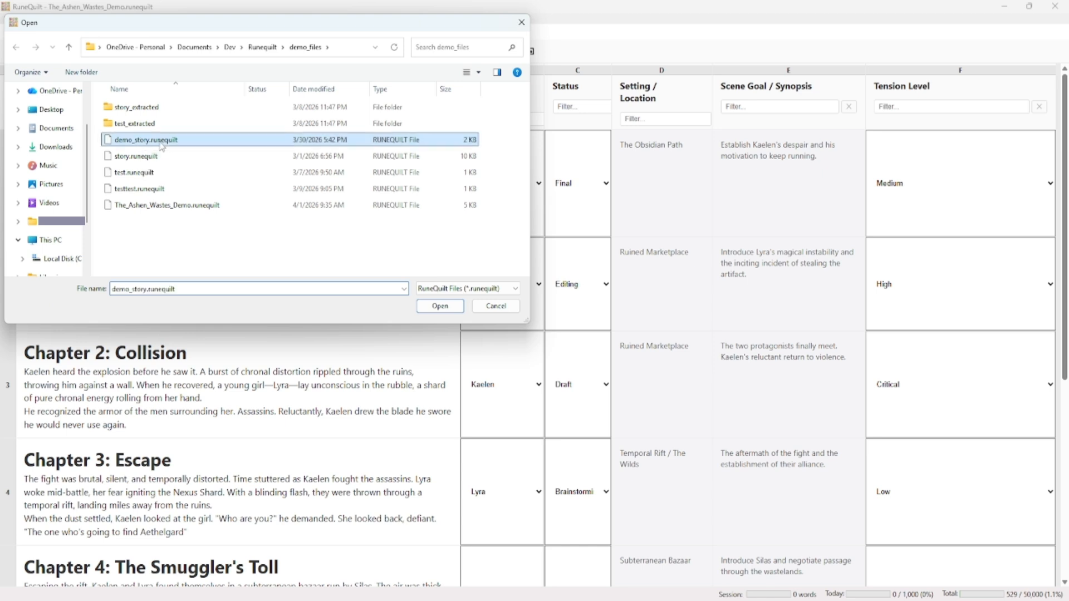
pyautogui.click(439, 307)
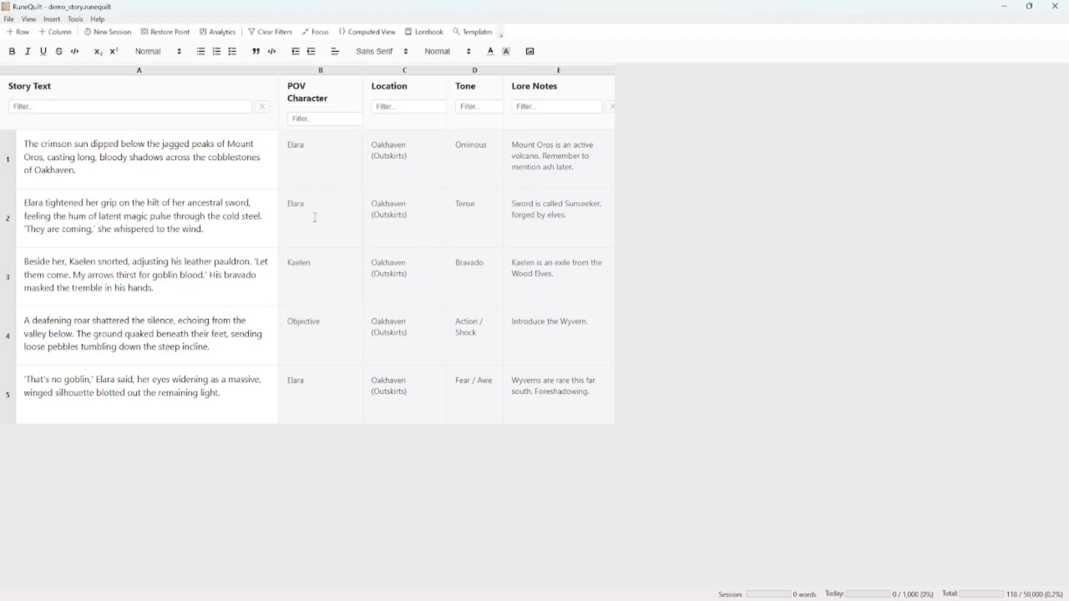
# Close the current story and open The_Ashen_Wastes_Demo.runequilt from the demo_files folder
pyautogui.click(9, 20)
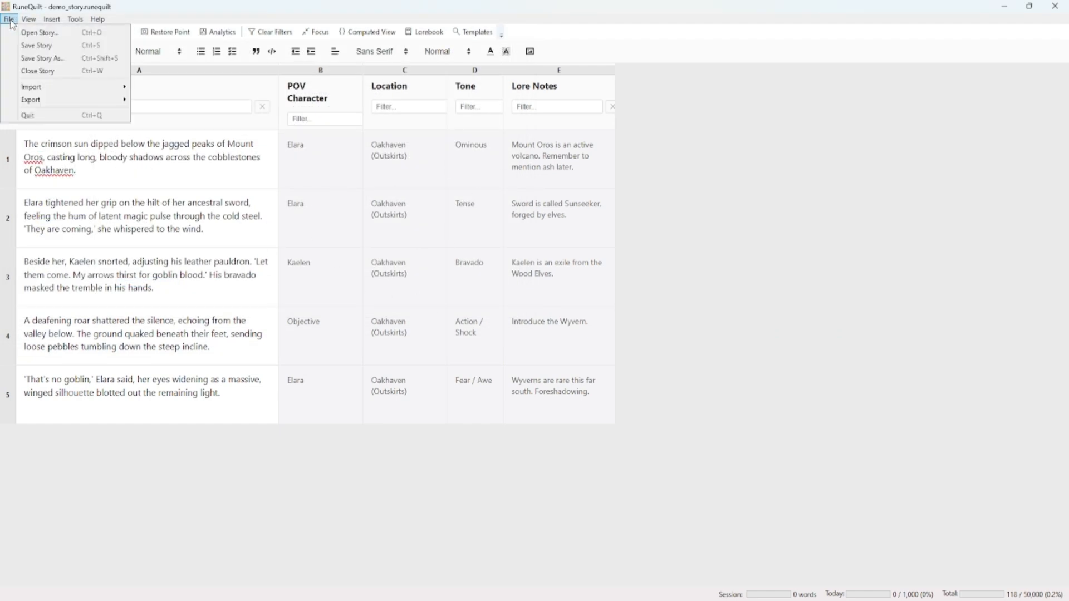
pyautogui.click(39, 72)
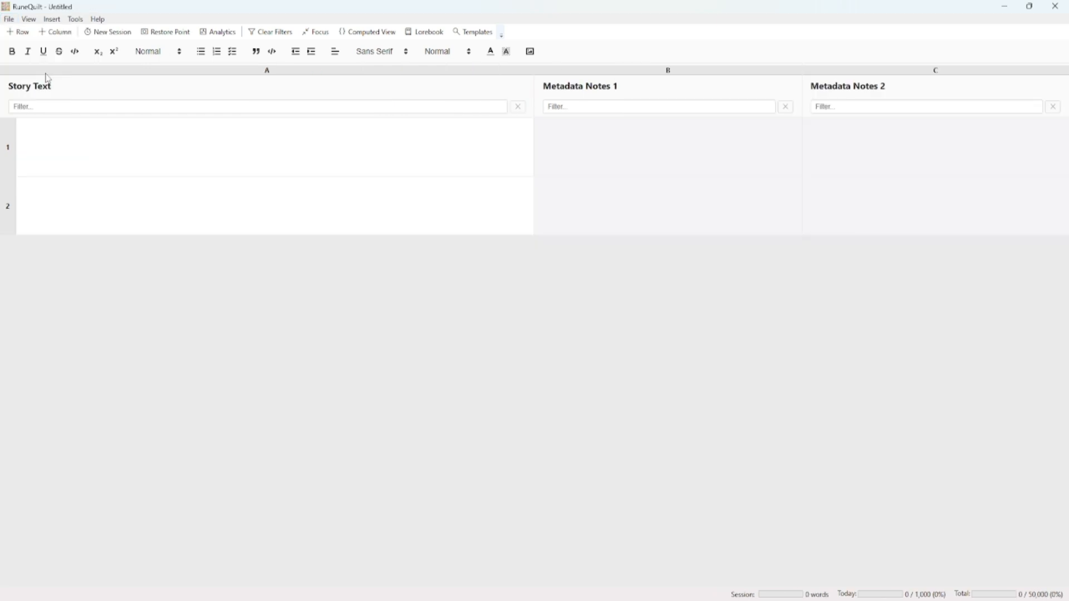
pyautogui.click(9, 20)
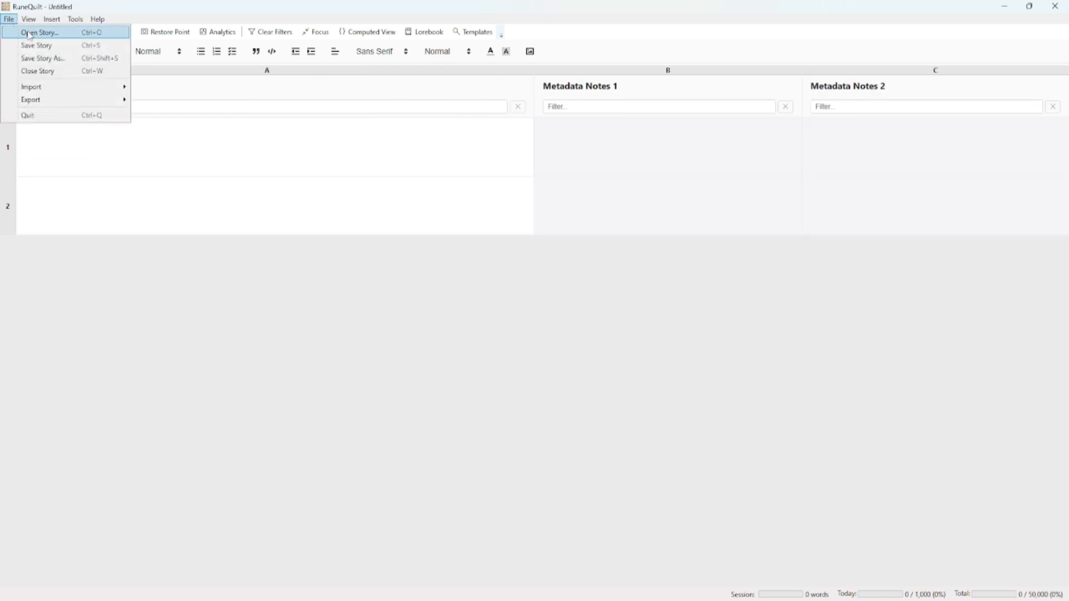
pyautogui.click(29, 32)
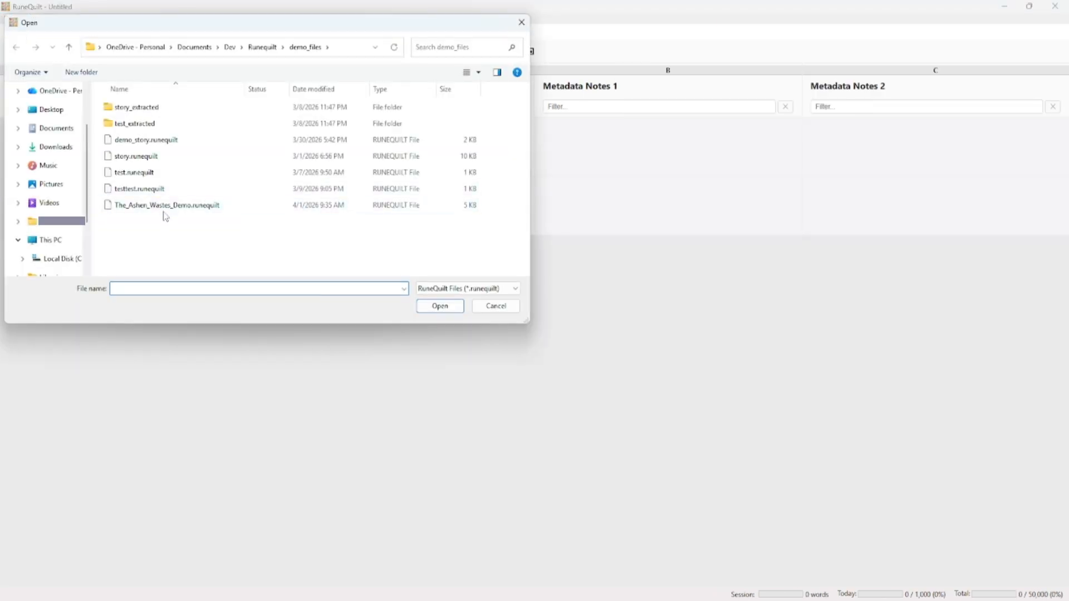
pyautogui.click(164, 208)
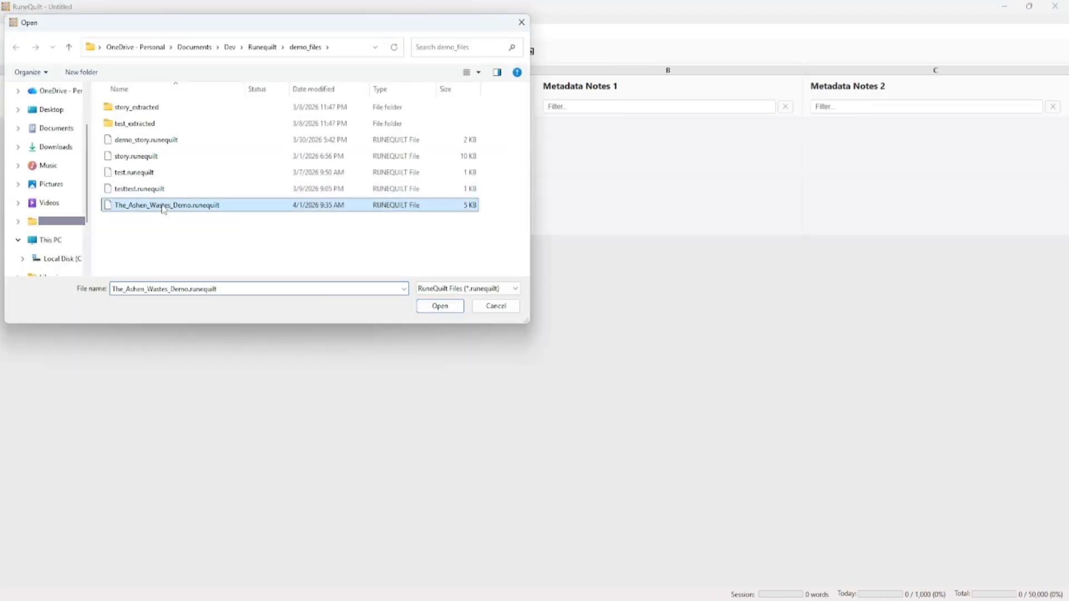
pyautogui.click(439, 307)
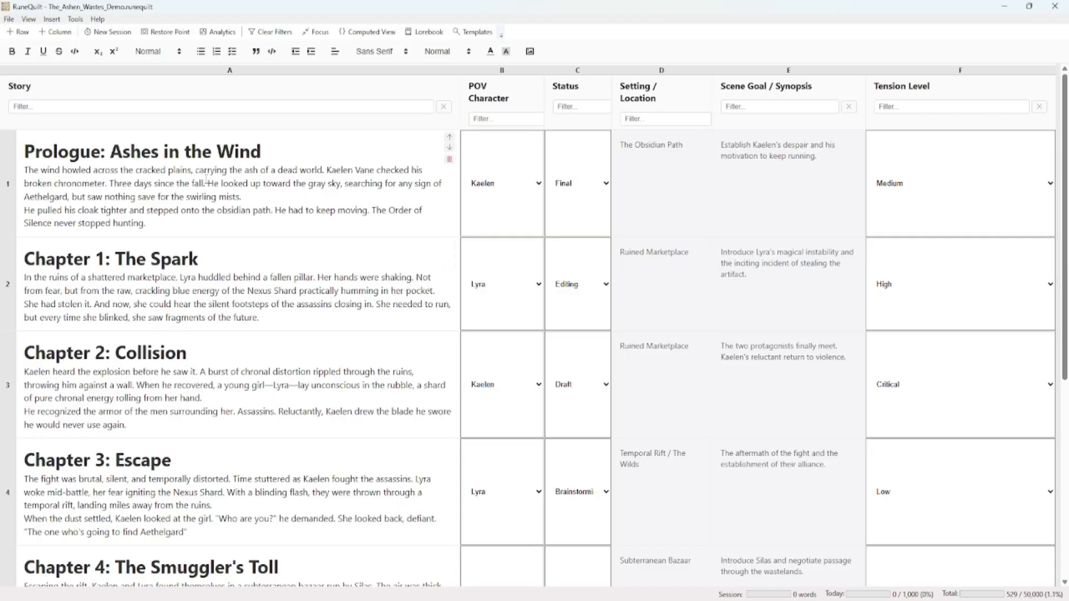
pyautogui.click(9, 19)
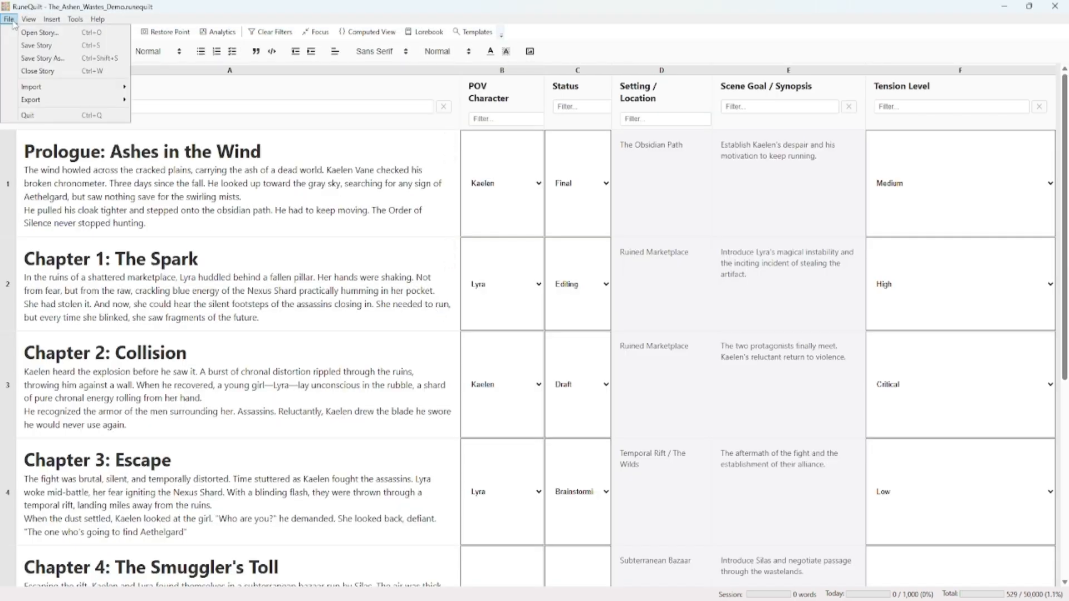
pyautogui.click(33, 57)
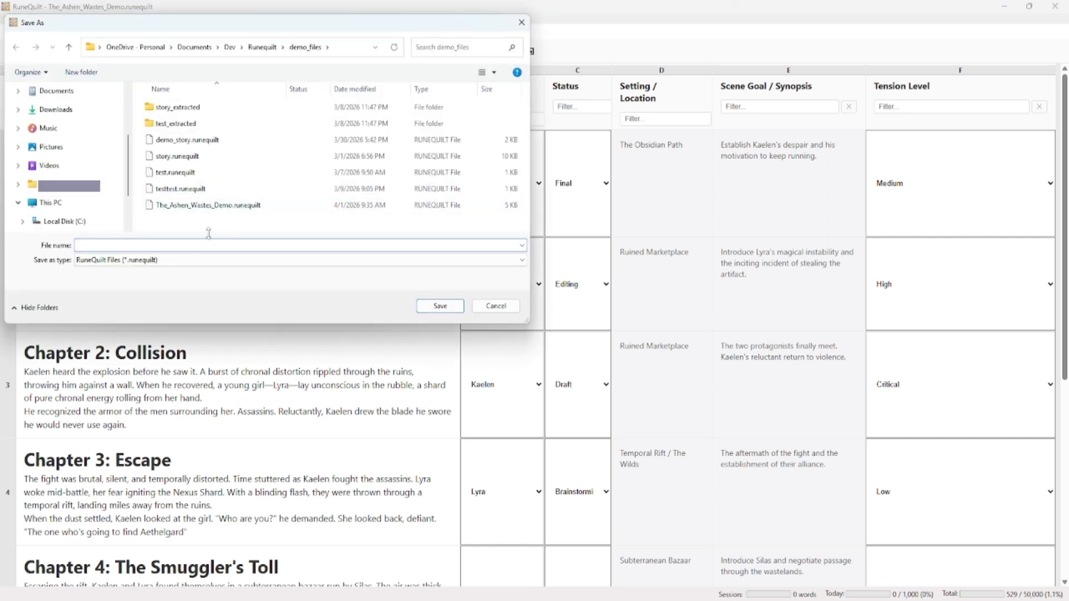
pyautogui.click(500, 309)
# Import the Word document test.docx from demo_files, splitting it into rows by Word headings and overwriting the current story
pyautogui.click(9, 19)
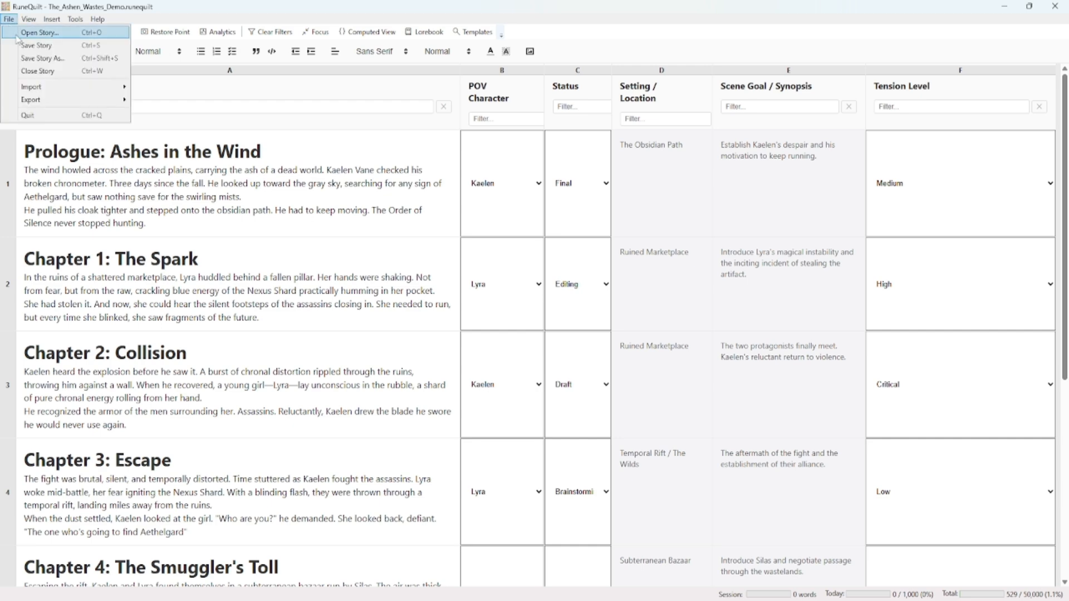
pyautogui.moveTo(47, 88)
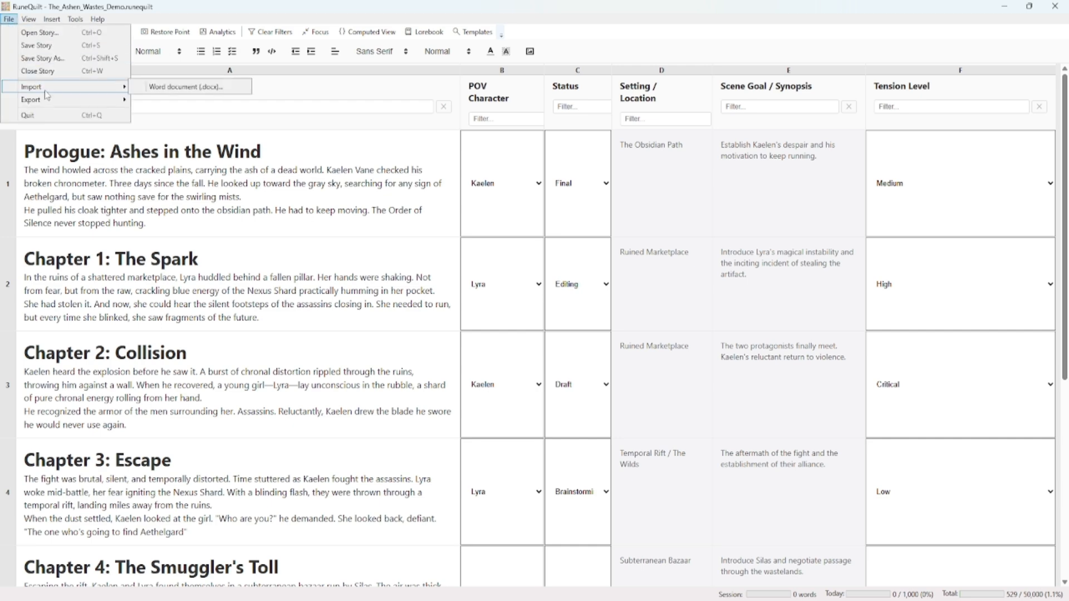
pyautogui.click(196, 88)
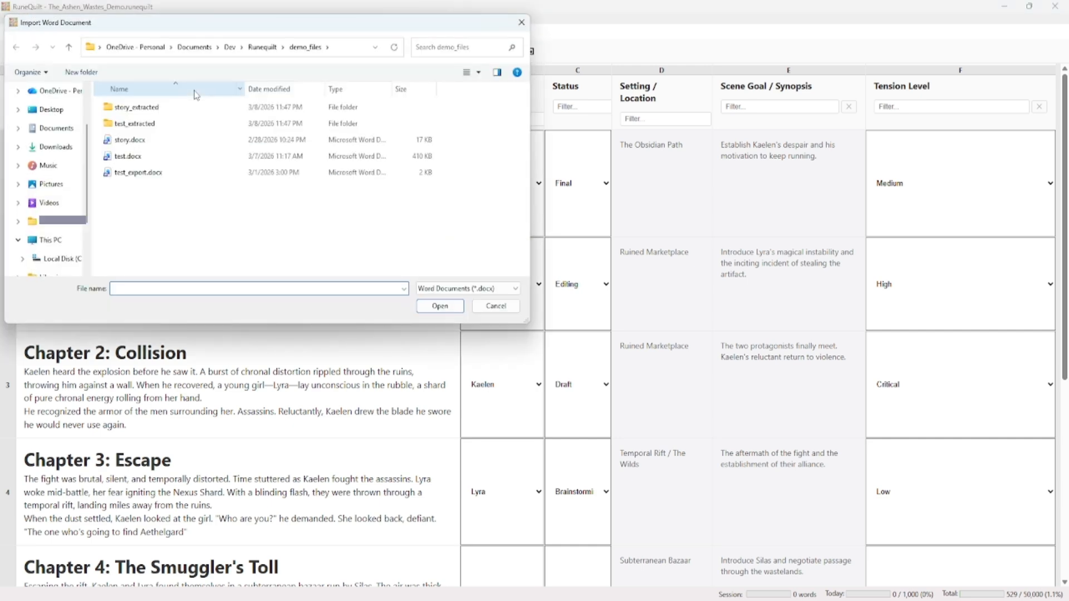
pyautogui.click(136, 160)
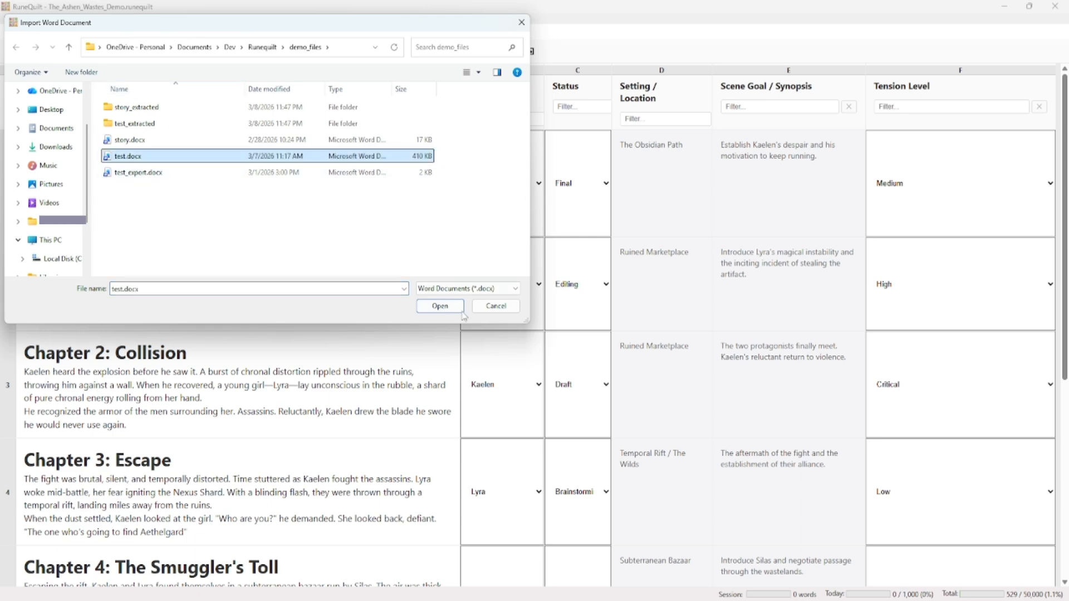
pyautogui.click(440, 306)
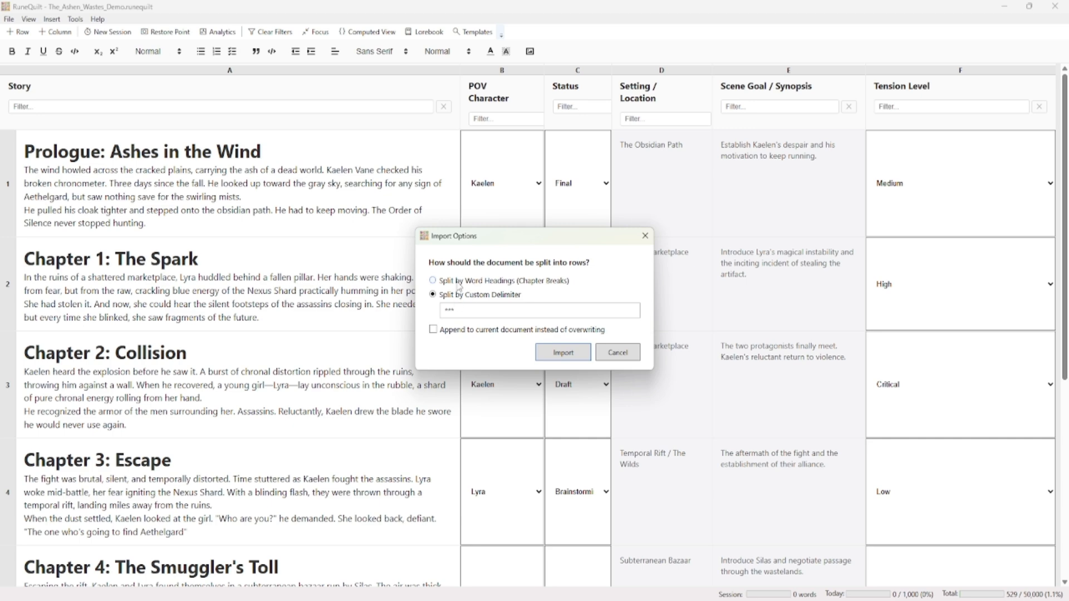
pyautogui.click(563, 353)
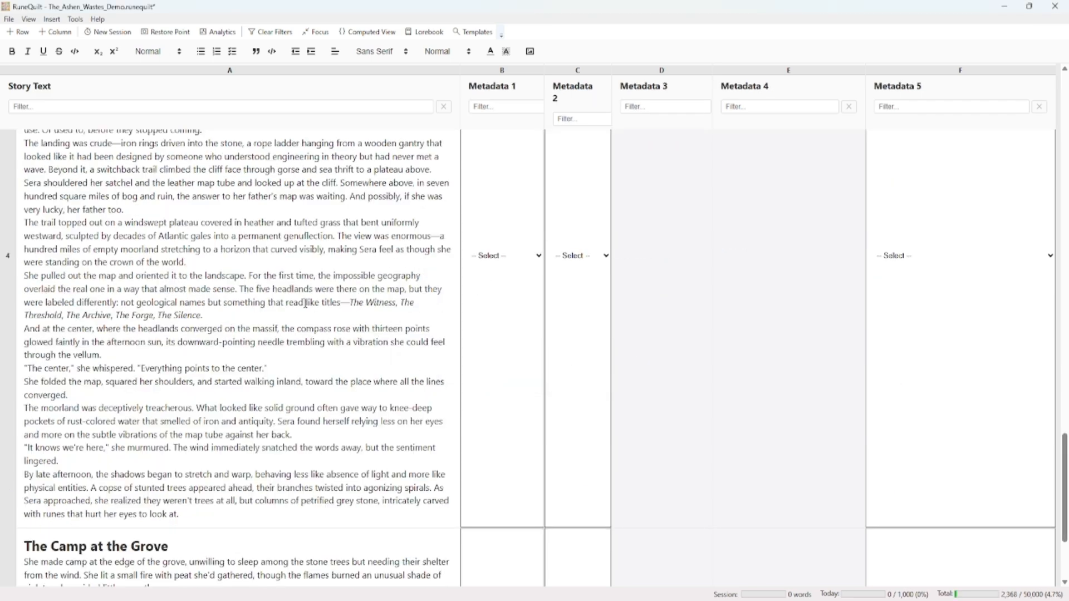
# Look through the imported rows to check how the chapters and scene headings were split and whether italics carried over
pyautogui.scroll(5, 306, 304)
pyautogui.scroll(15, 305, 304)
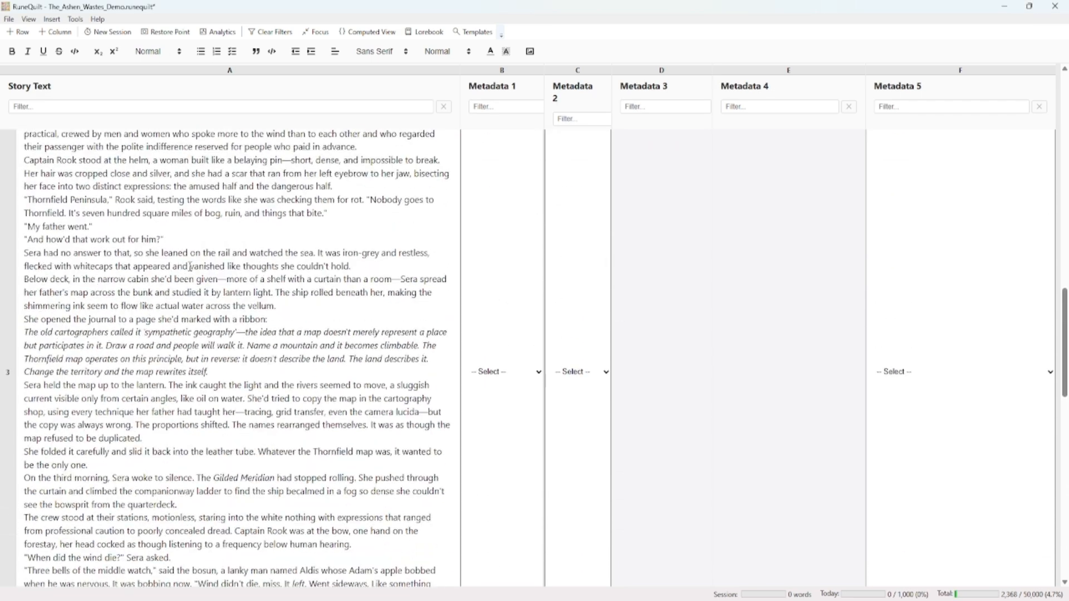
pyautogui.scroll(12, 163, 335)
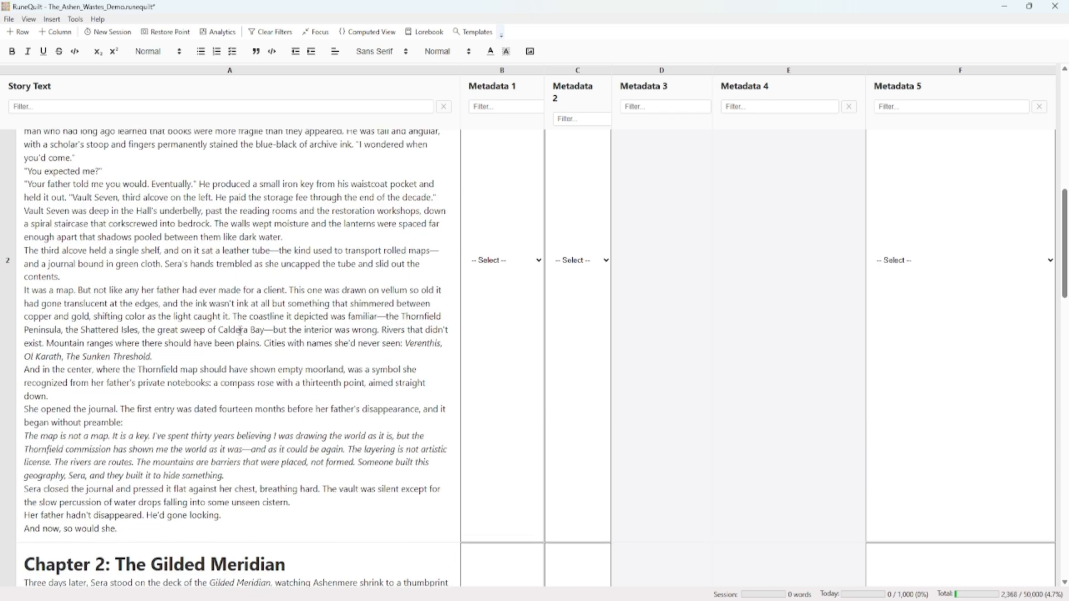
pyautogui.moveTo(145, 342); pyautogui.dragTo(22, 338)
pyautogui.click(167, 343)
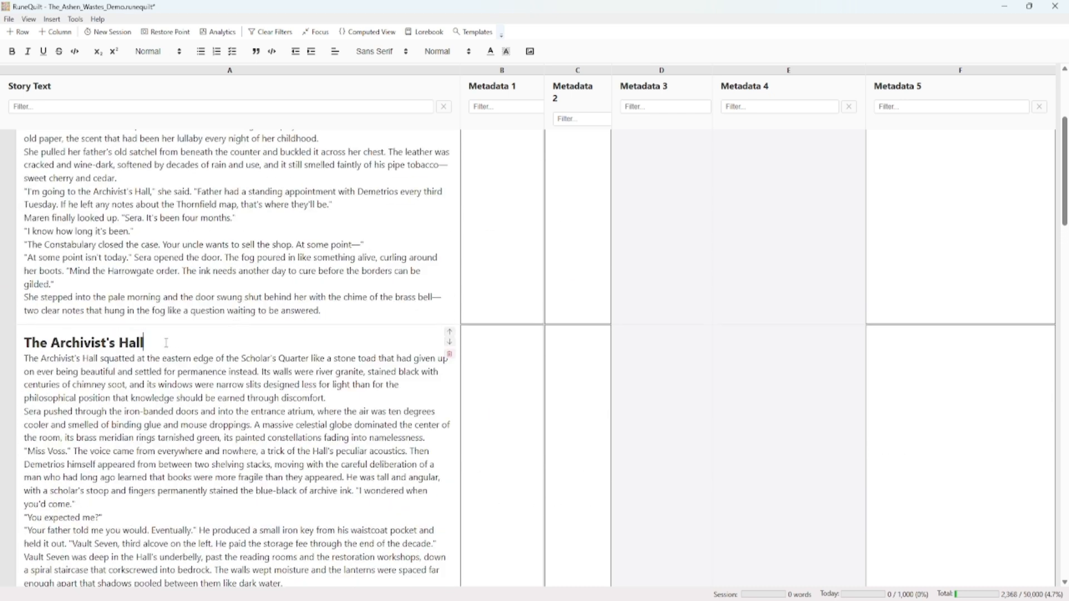
pyautogui.scroll(-12, 158, 342)
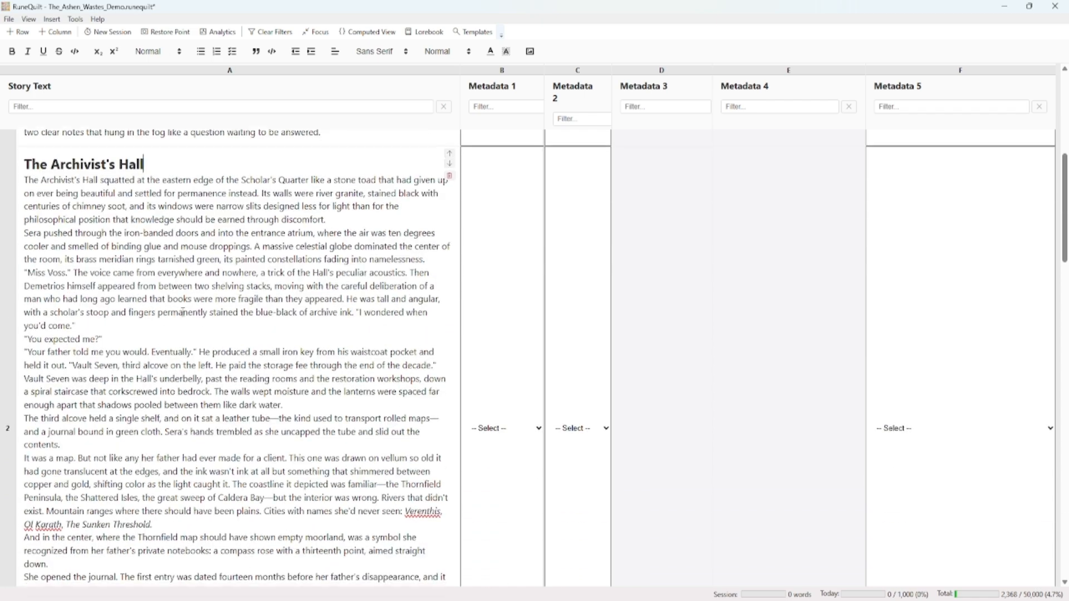
pyautogui.scroll(-3, 191, 347)
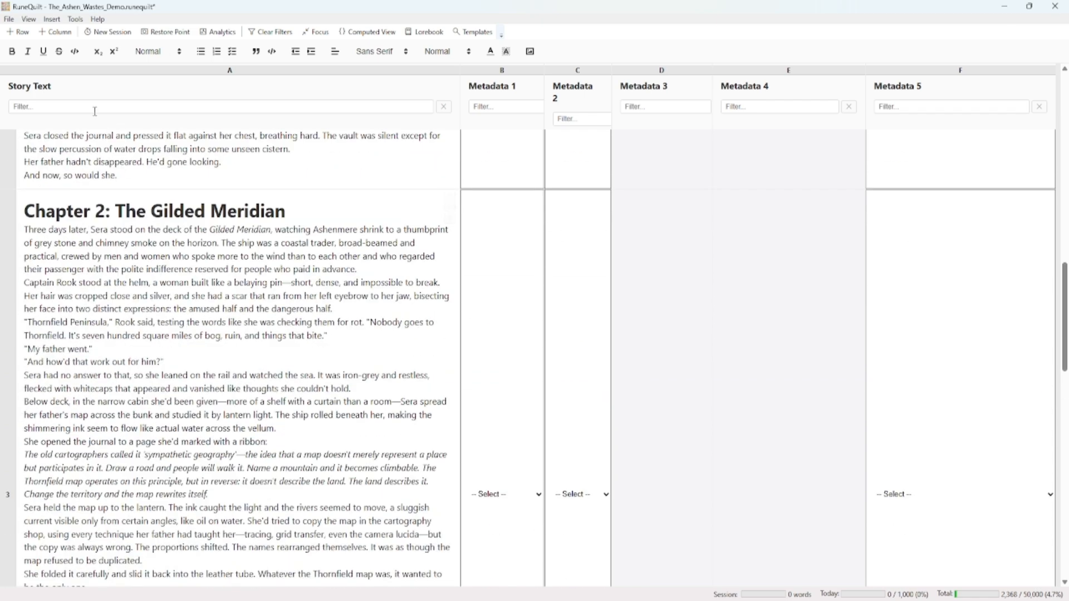
# Export the story as a Word document named text_export_2 in the demo_files folder
pyautogui.click(8, 19)
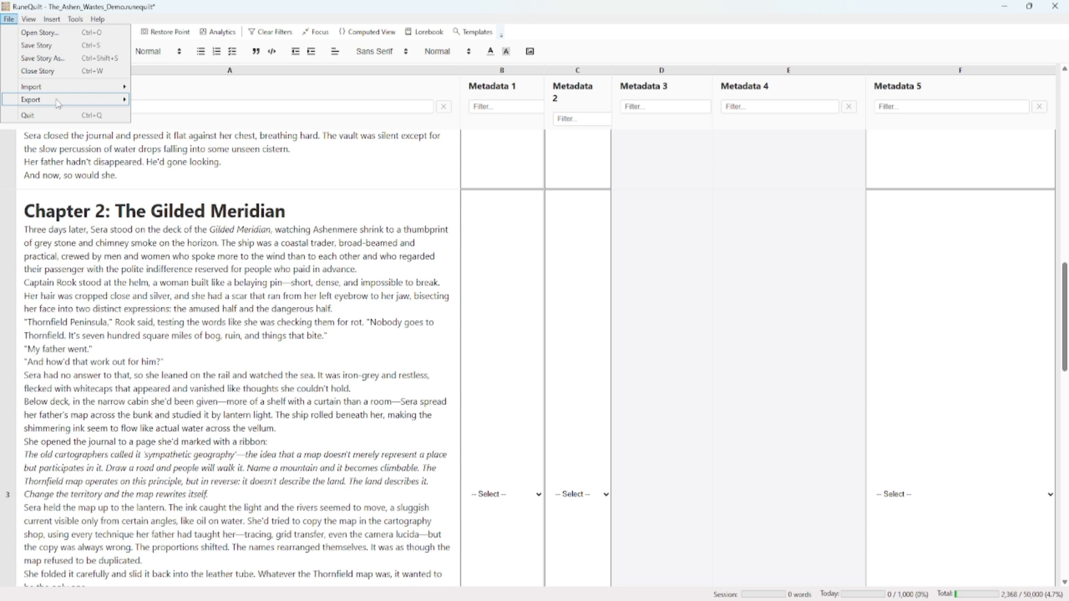
pyautogui.moveTo(57, 100)
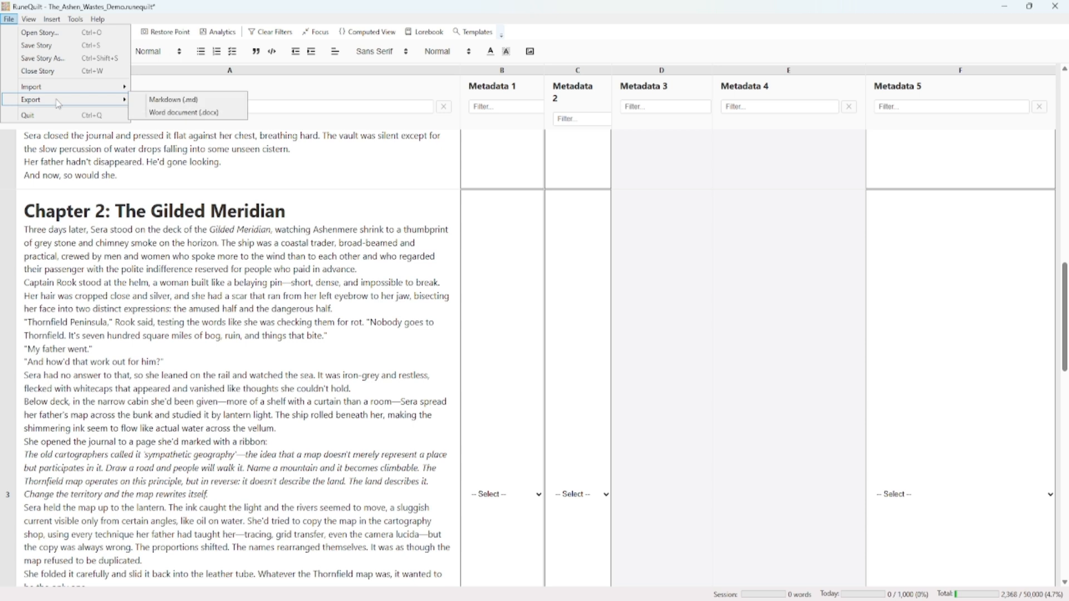
pyautogui.click(186, 114)
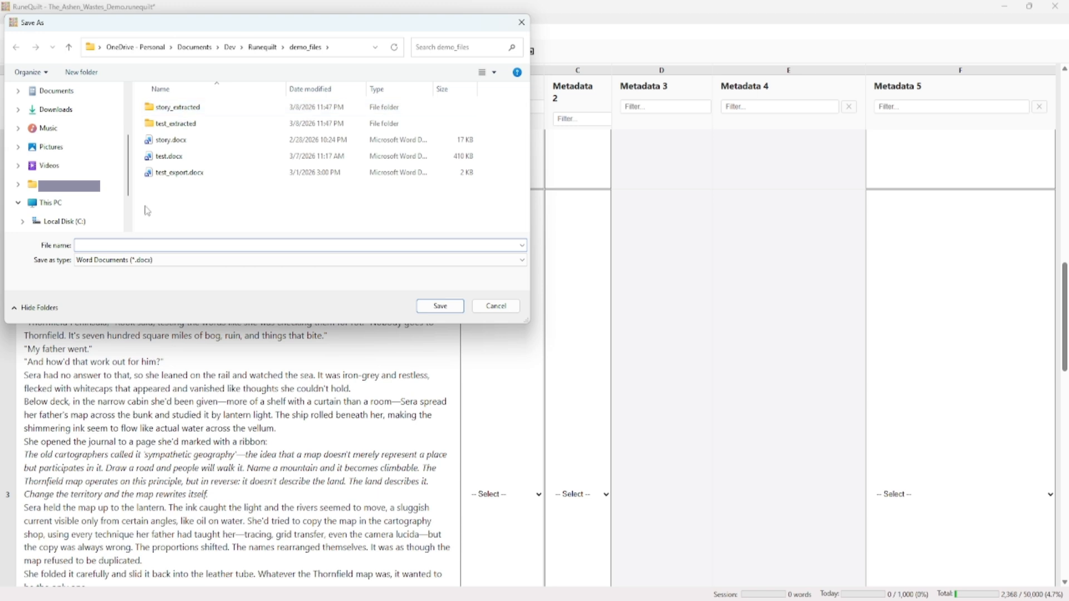
pyautogui.write('test_export_2')
pyautogui.click(440, 306)
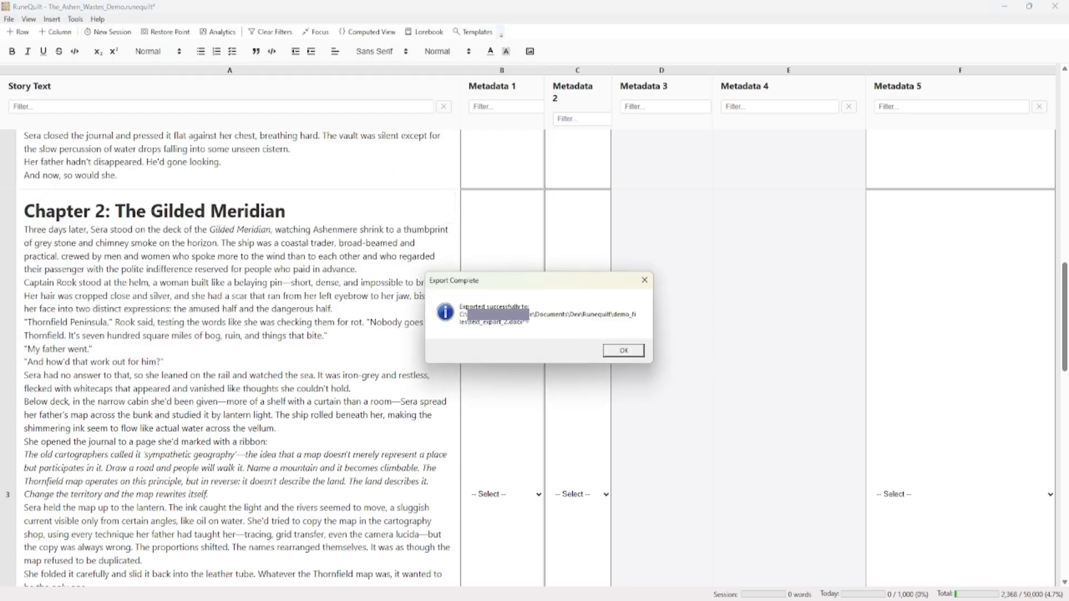
pyautogui.press('Return')
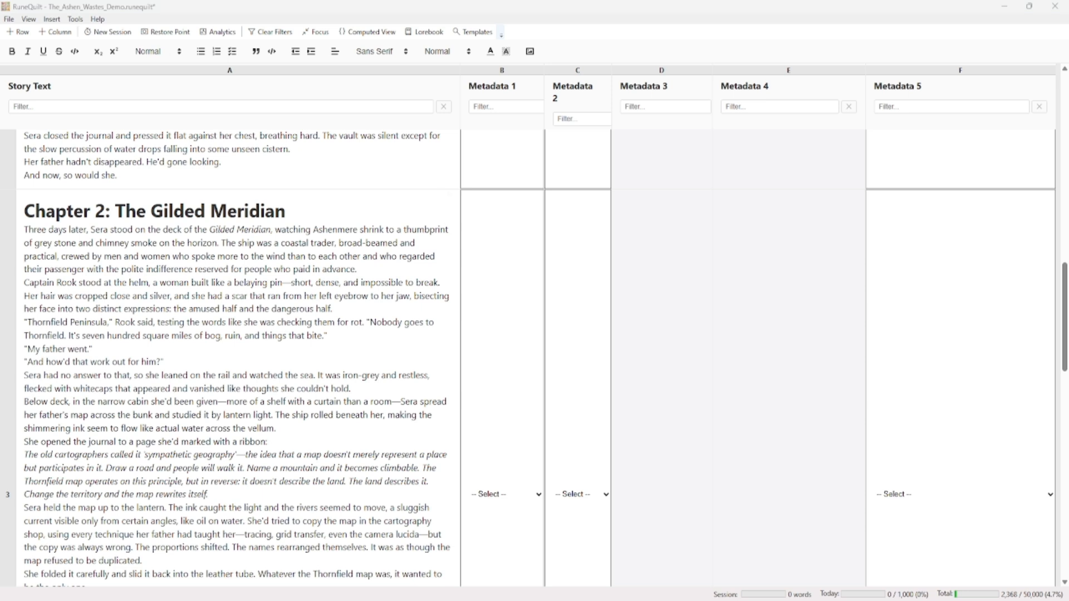
# Open the exported text_export_2.docx from File Explorer in Word, review its headings and italic text, and close it
pyautogui.hotkey('alt', 'Tab')
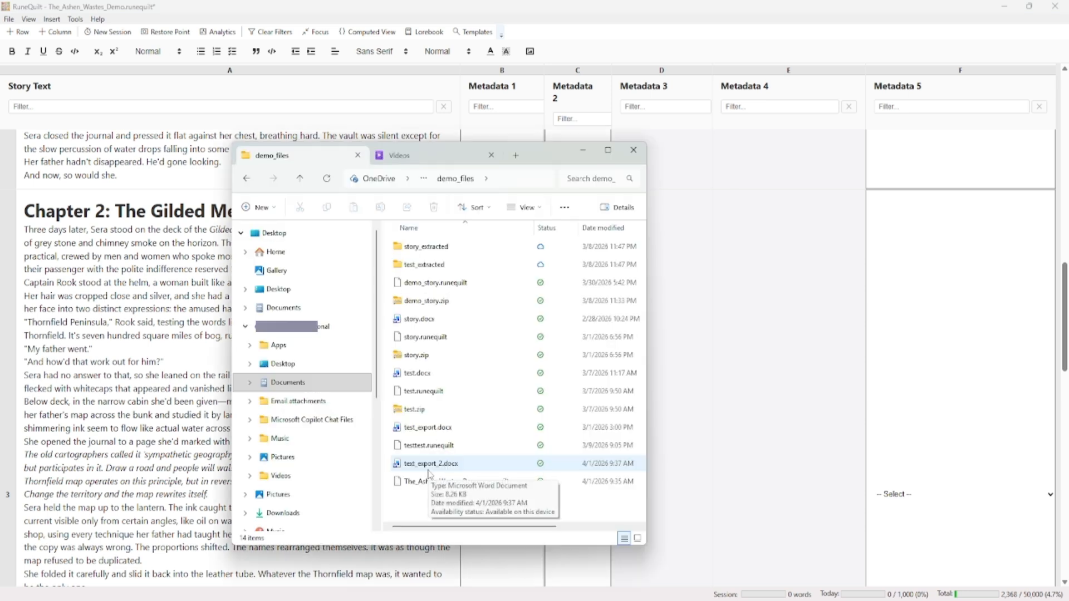
pyautogui.click(429, 471)
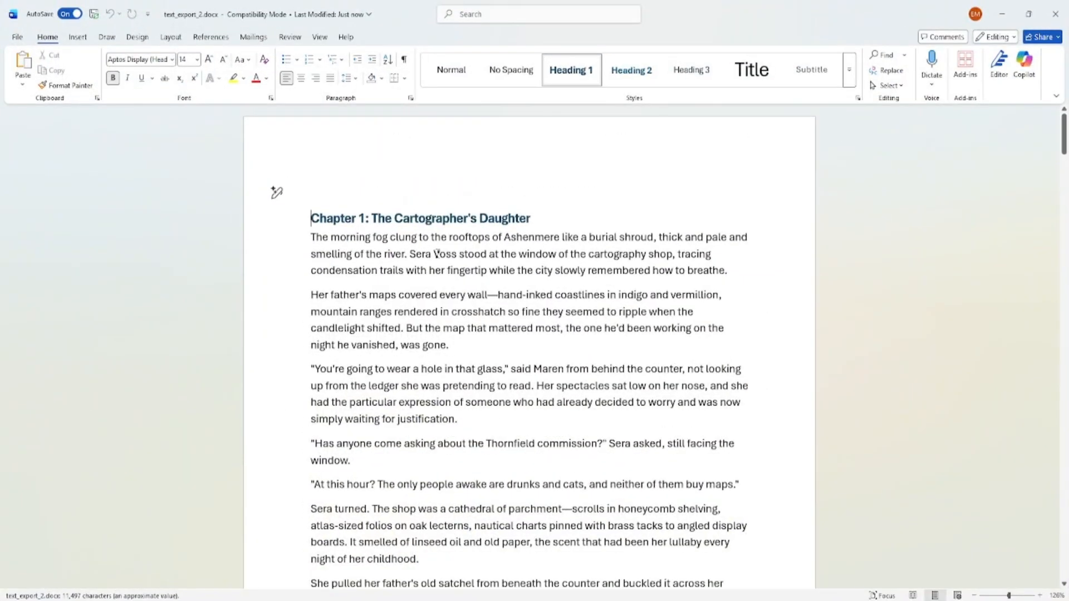
pyautogui.scroll(-10, 440, 262)
pyautogui.scroll(-18, 452, 285)
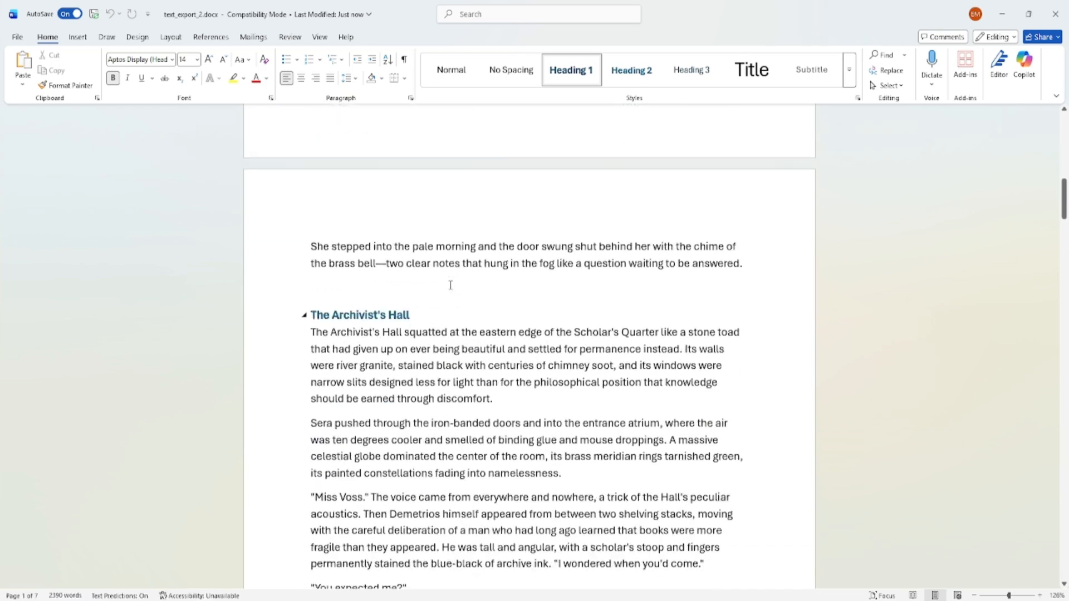
pyautogui.scroll(-2, 449, 285)
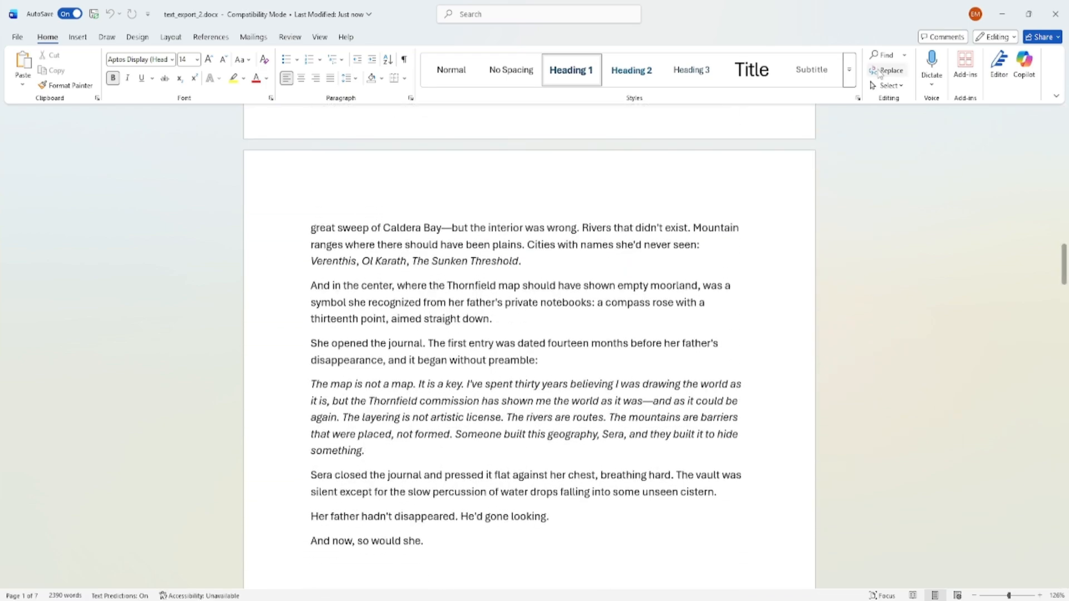
pyautogui.click(1055, 14)
pyautogui.click(9, 19)
pyautogui.moveTo(55, 104)
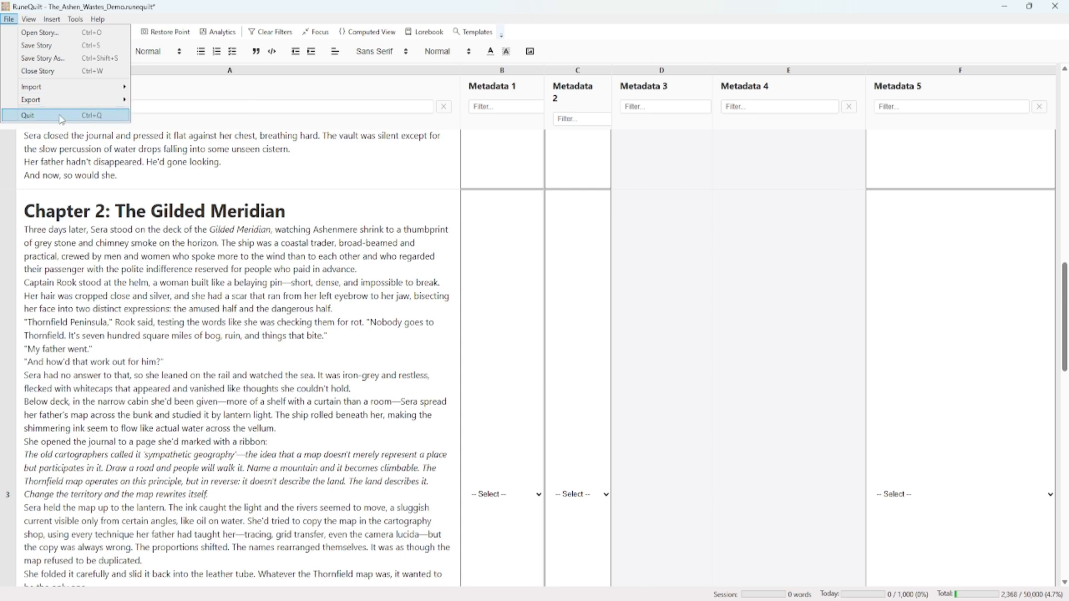
pyautogui.click(180, 152)
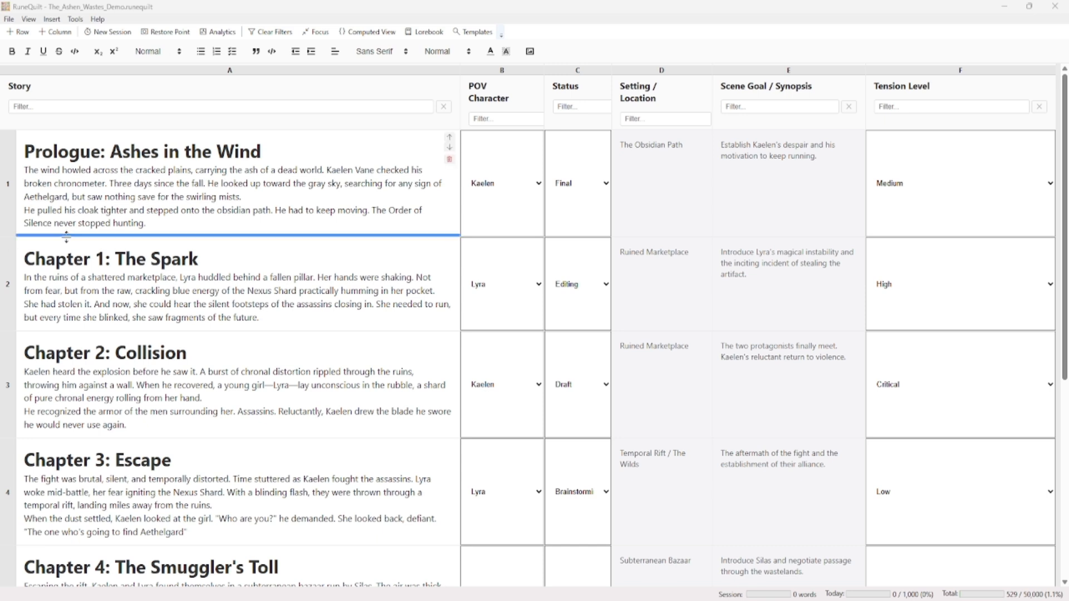
# Clear all filters and look through the story's chapters in Focus Mode
pyautogui.click(29, 22)
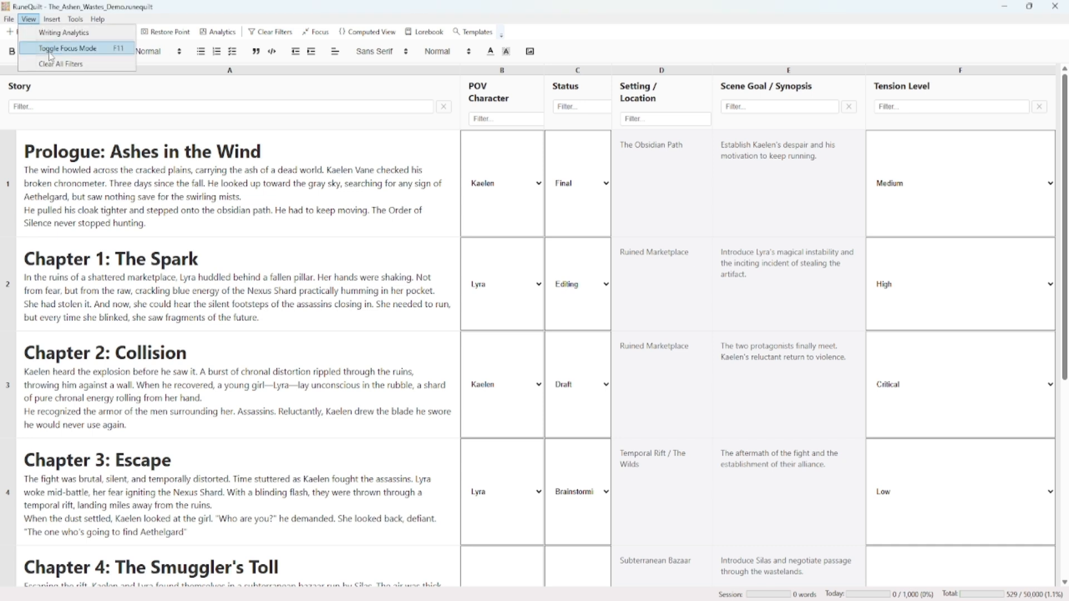
pyautogui.click(68, 66)
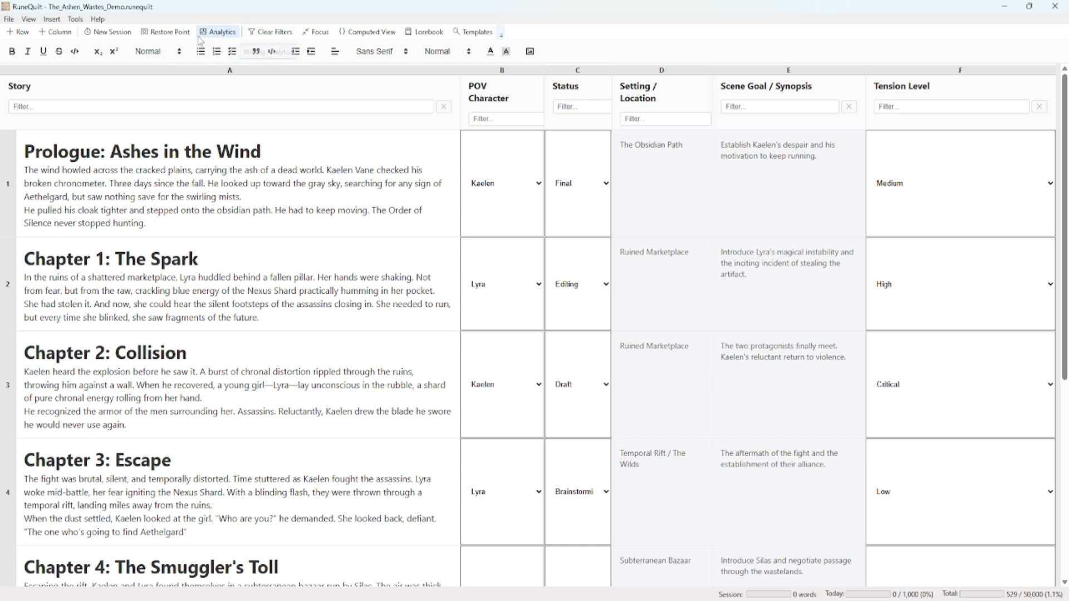
pyautogui.click(29, 19)
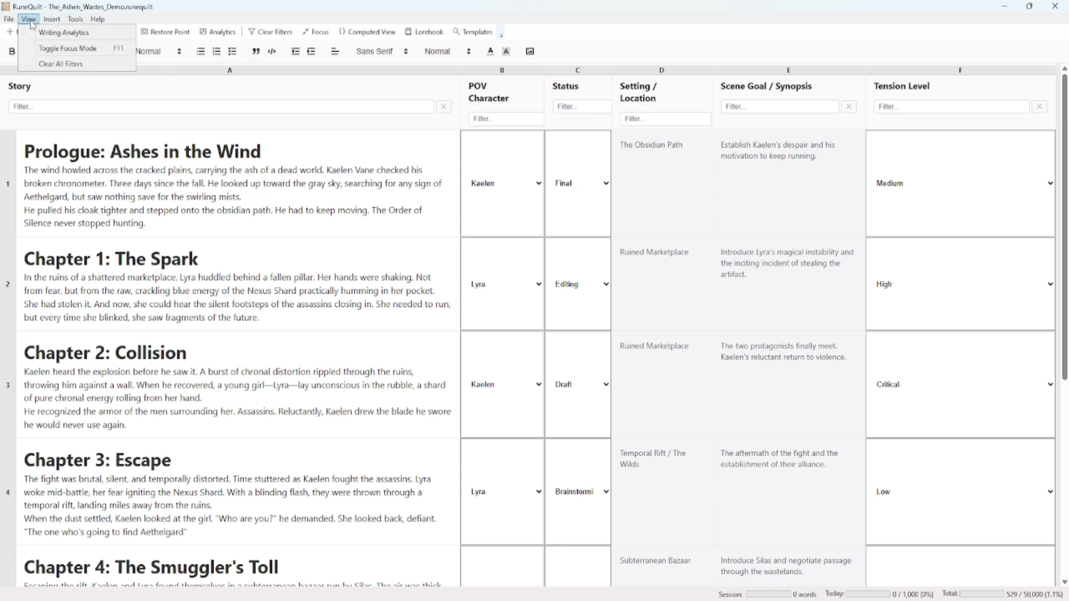
pyautogui.click(61, 53)
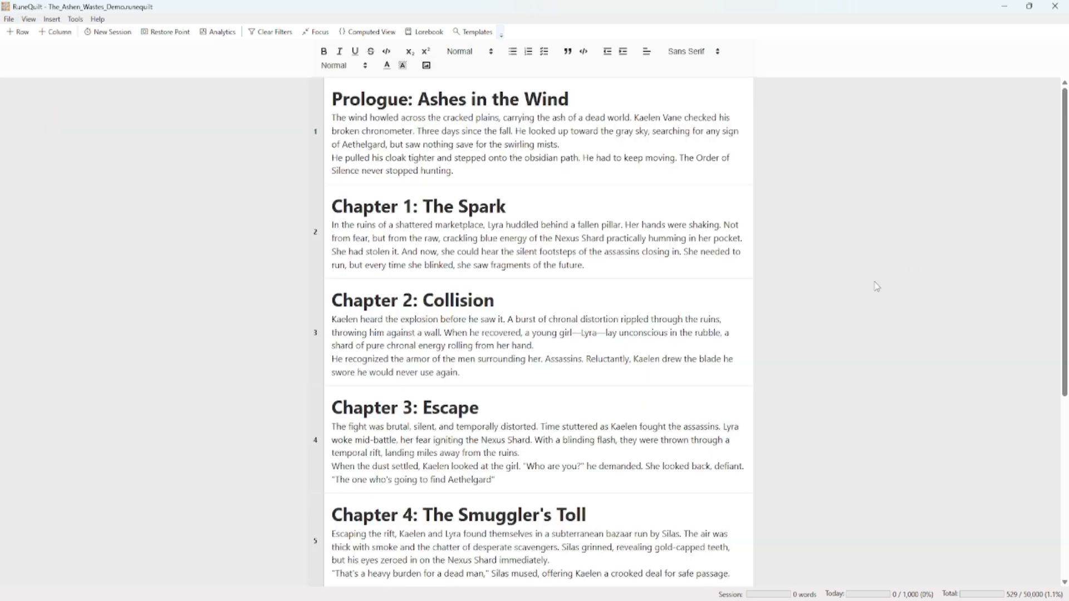
pyautogui.scroll(-5, 585, 258)
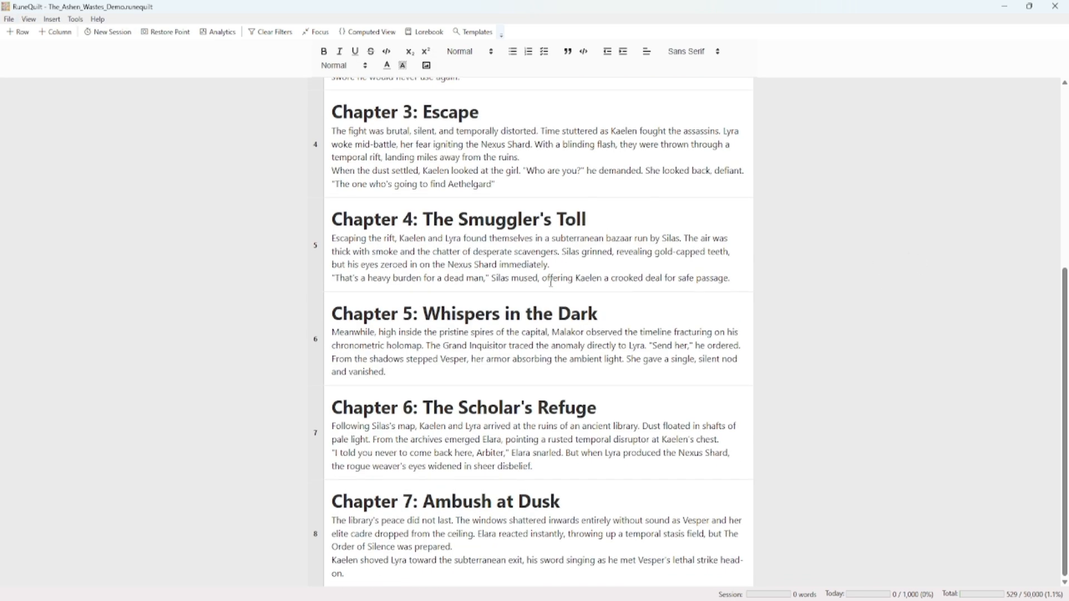
pyautogui.scroll(5, 546, 240)
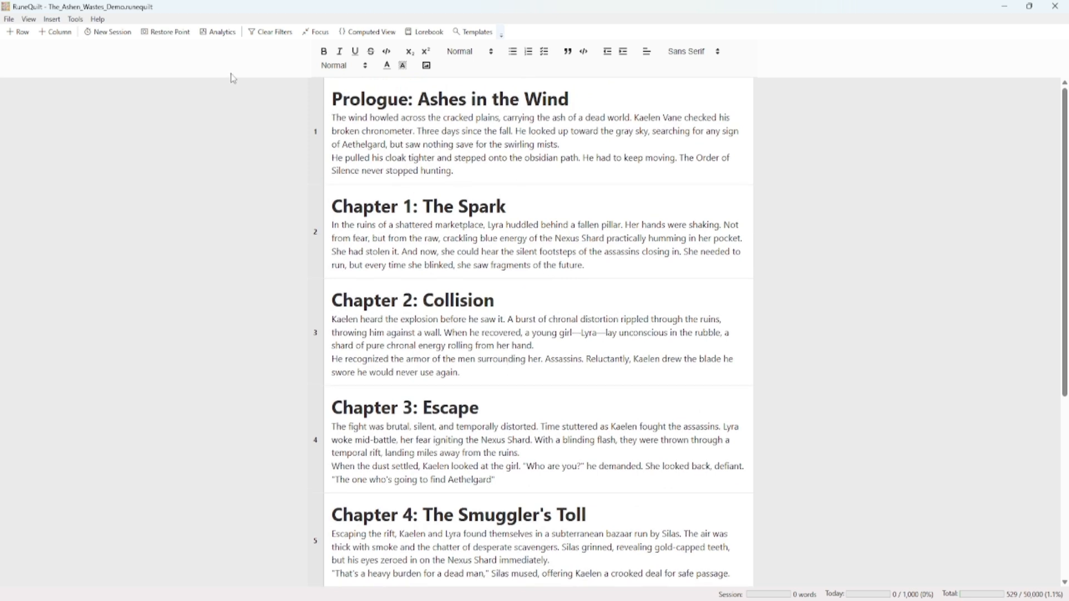
# Leave Focus Mode for the full grid and toggle the mode on and off once more
pyautogui.click(320, 32)
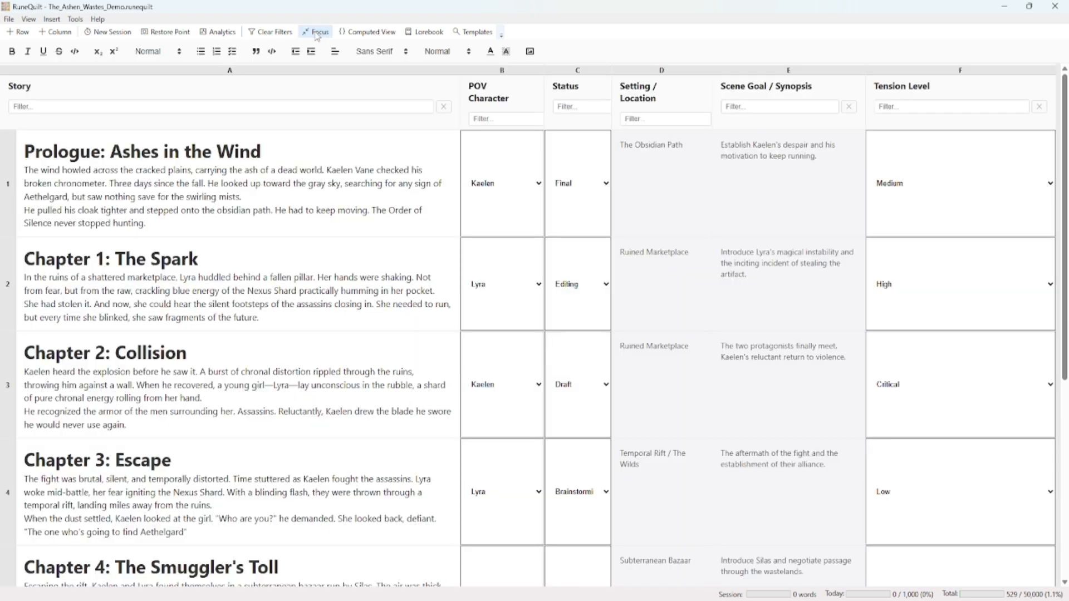
pyautogui.click(317, 33)
pyautogui.click(317, 34)
# Open Writing Analytics, examine the words written per day and the global readability grade, and close the window
pyautogui.click(25, 20)
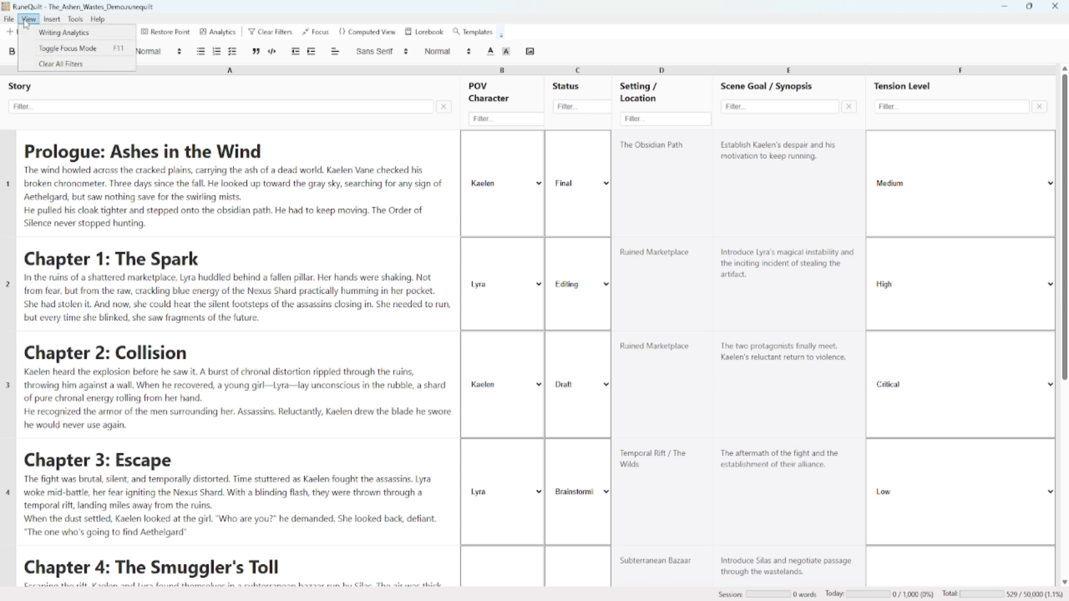
pyautogui.click(62, 33)
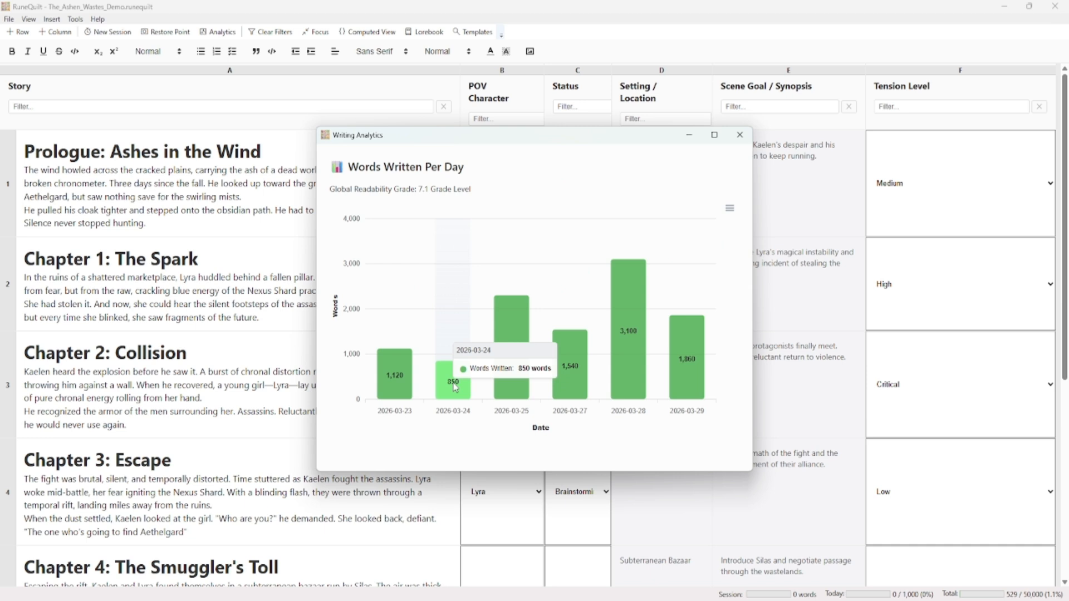
pyautogui.moveTo(512, 391)
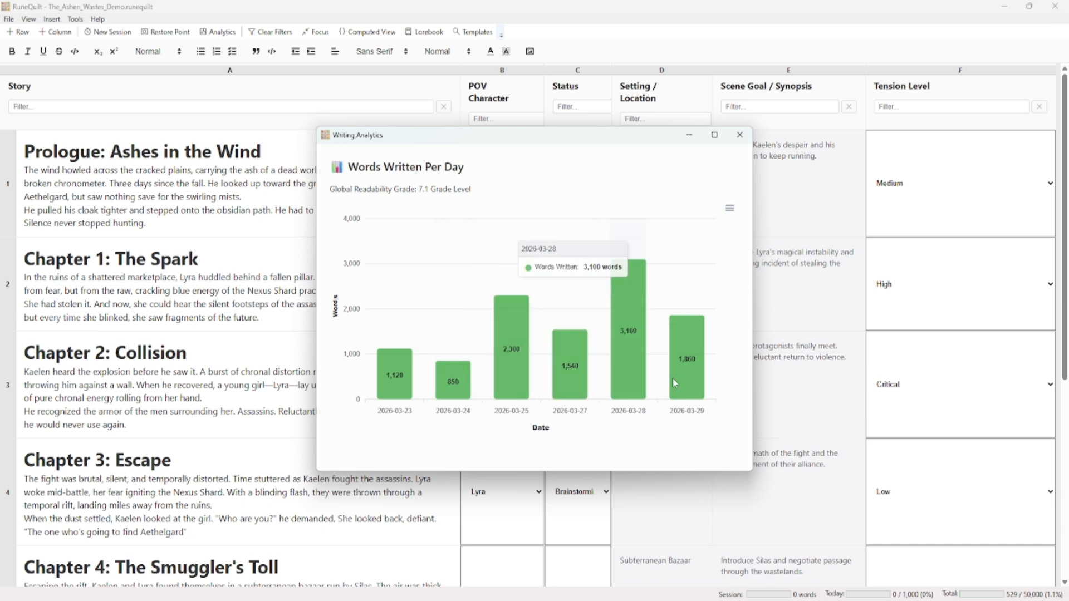
pyautogui.moveTo(682, 382)
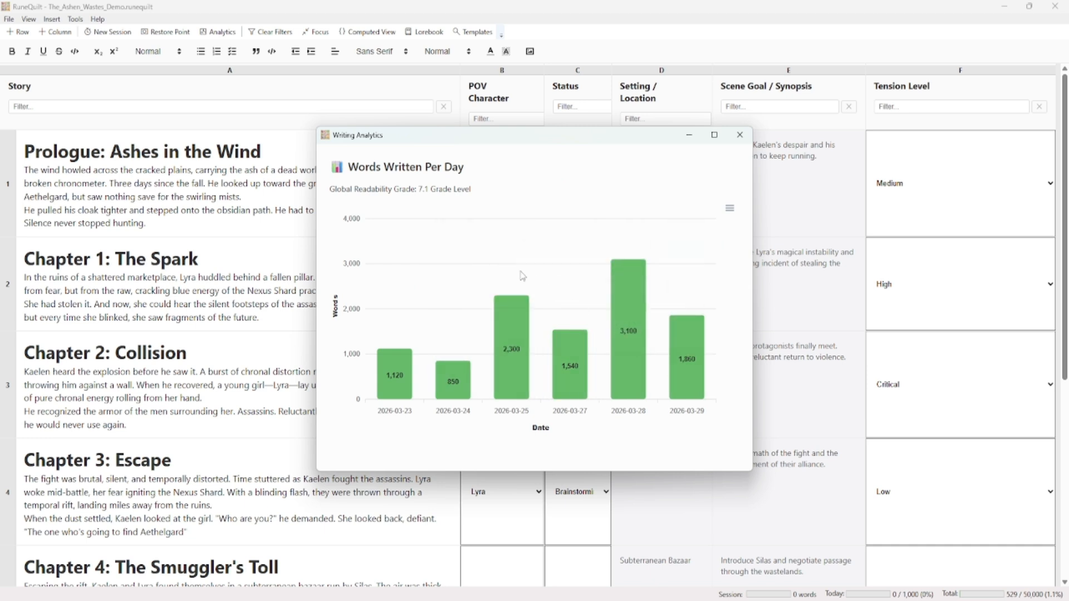
pyautogui.moveTo(420, 190); pyautogui.dragTo(429, 192)
pyautogui.click(439, 187)
pyautogui.click(742, 137)
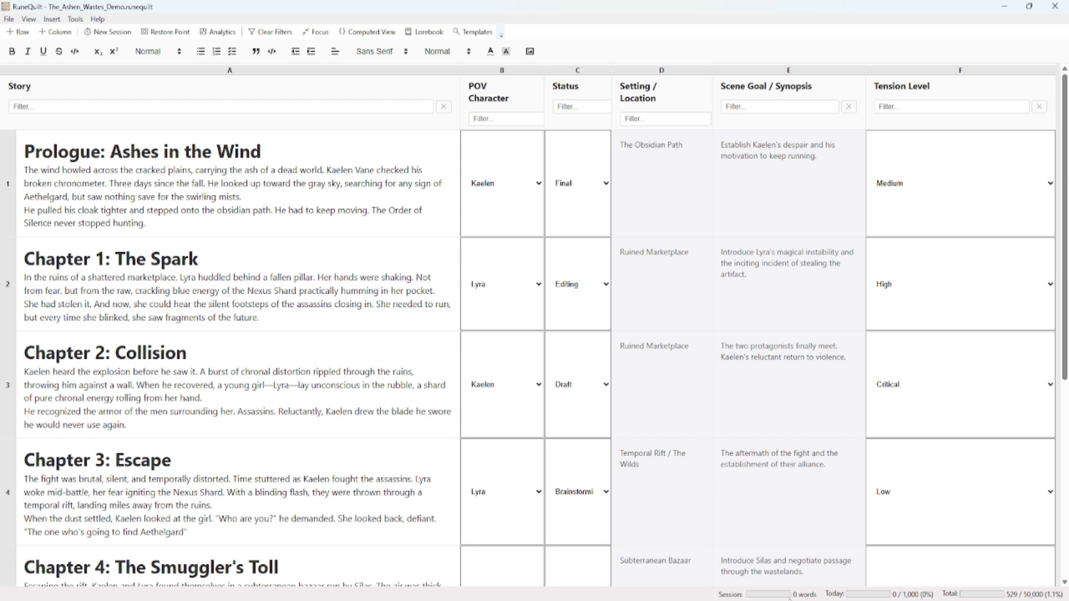
# Add the paragraph "this is a new paragraph with some words" after a blank line at the end of Chapter 3's text
pyautogui.click(819, 572)
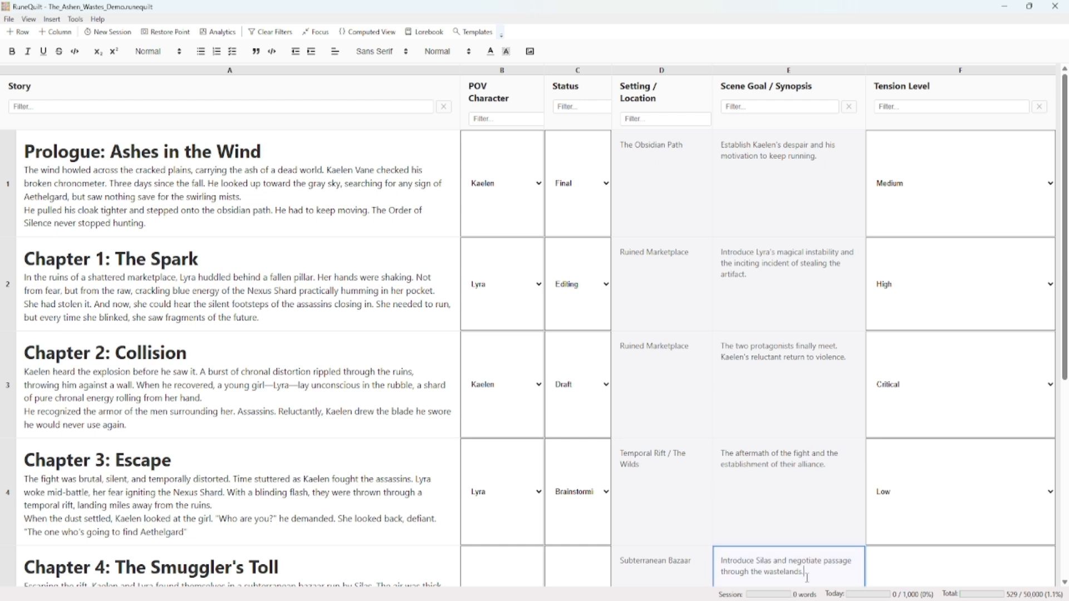
pyautogui.click(394, 531)
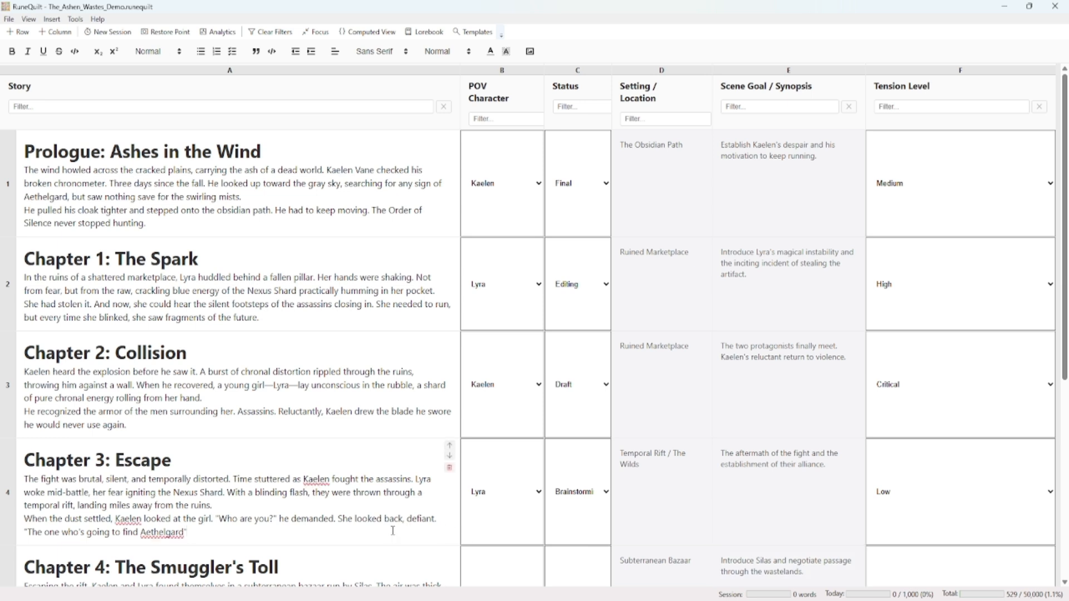
pyautogui.press('Return')
pyautogui.press('Return')
pyautogui.write('this i')
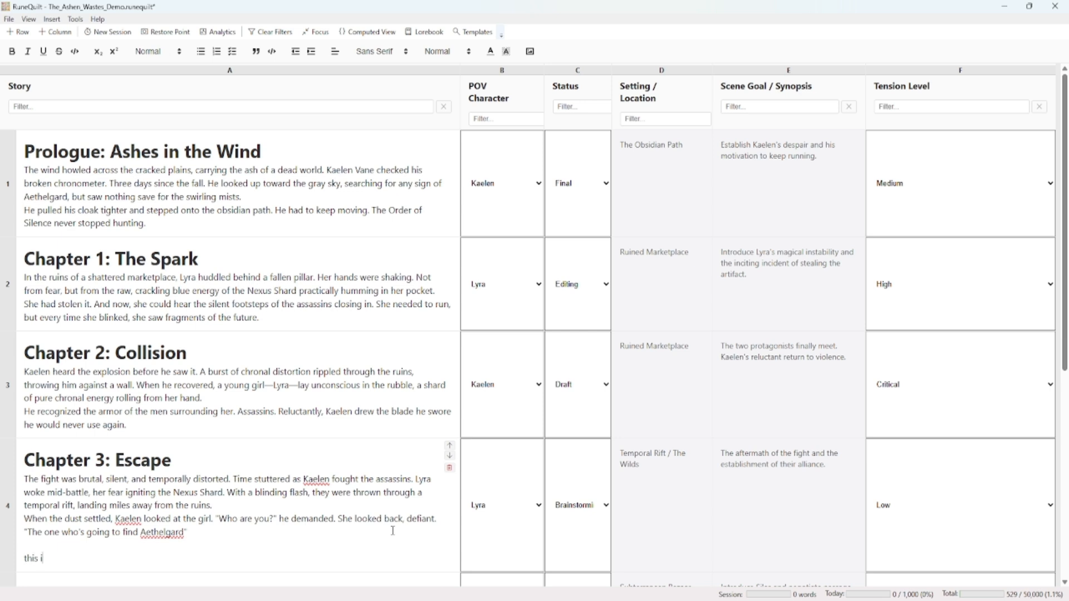
pyautogui.write('s a new paragraph with some words')
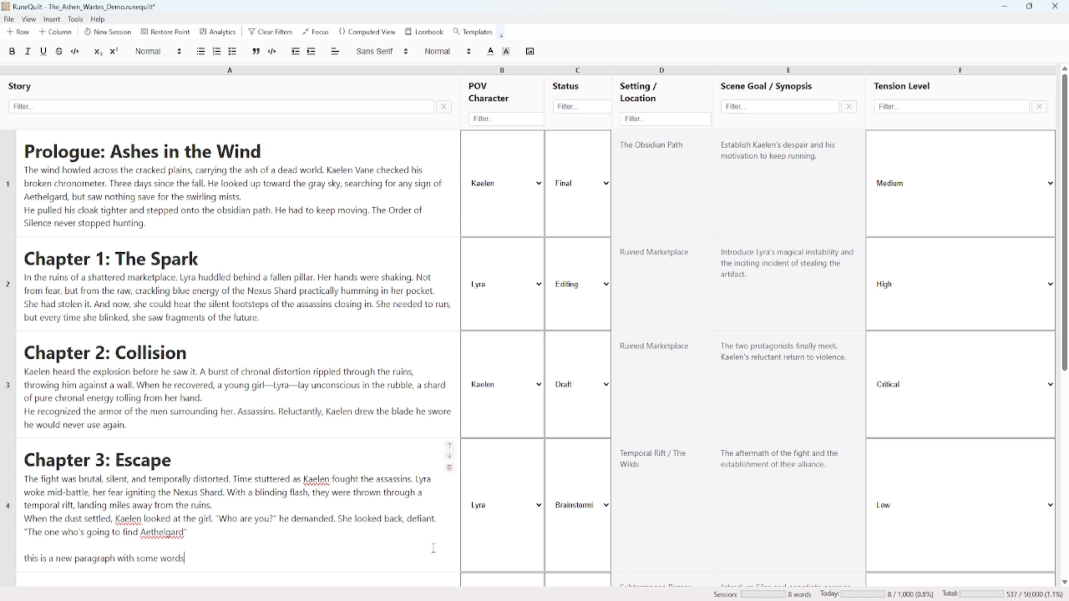
# Extend the new Chapter 3 paragraph with "This is a few more words for the day." and start a new writing session
pyautogui.write('This is a few more words for the day.')
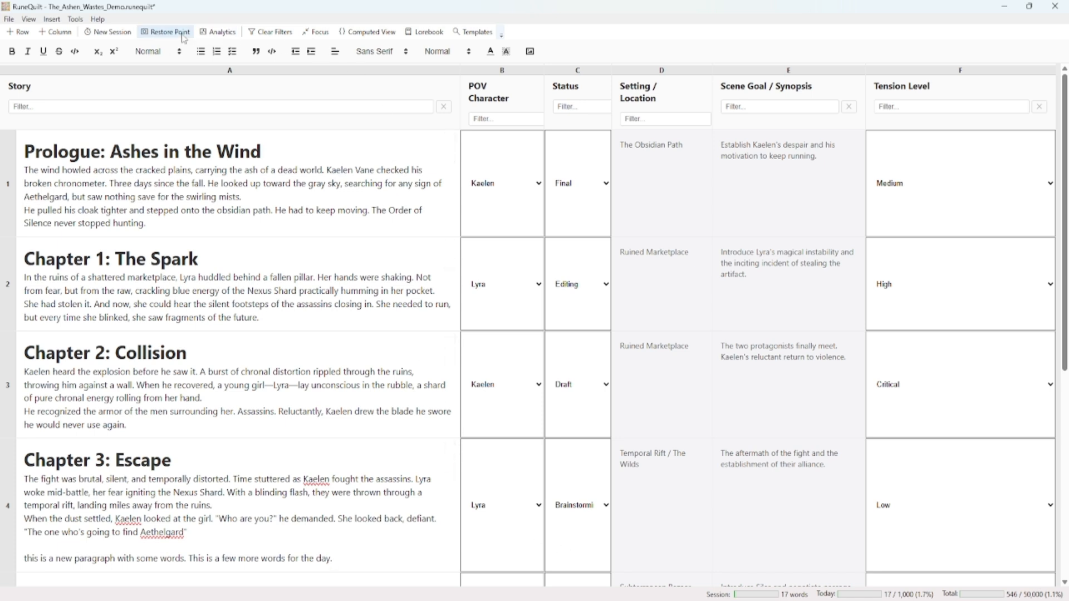
pyautogui.click(113, 33)
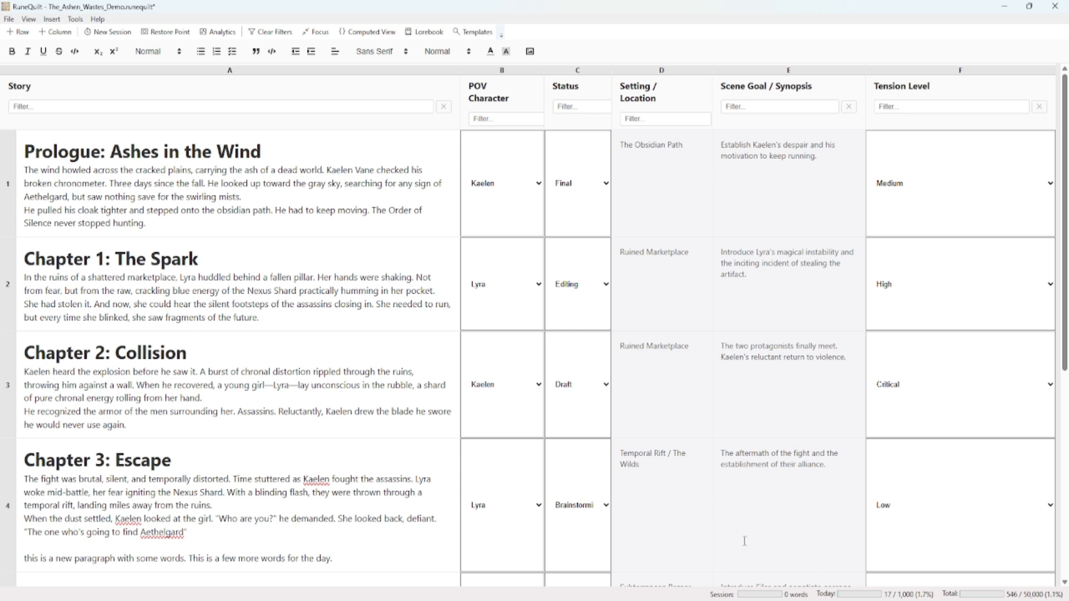
# Open Writing Analytics, compare the words written on 2026-04-01 with the earlier days, and close the window
pyautogui.click(223, 34)
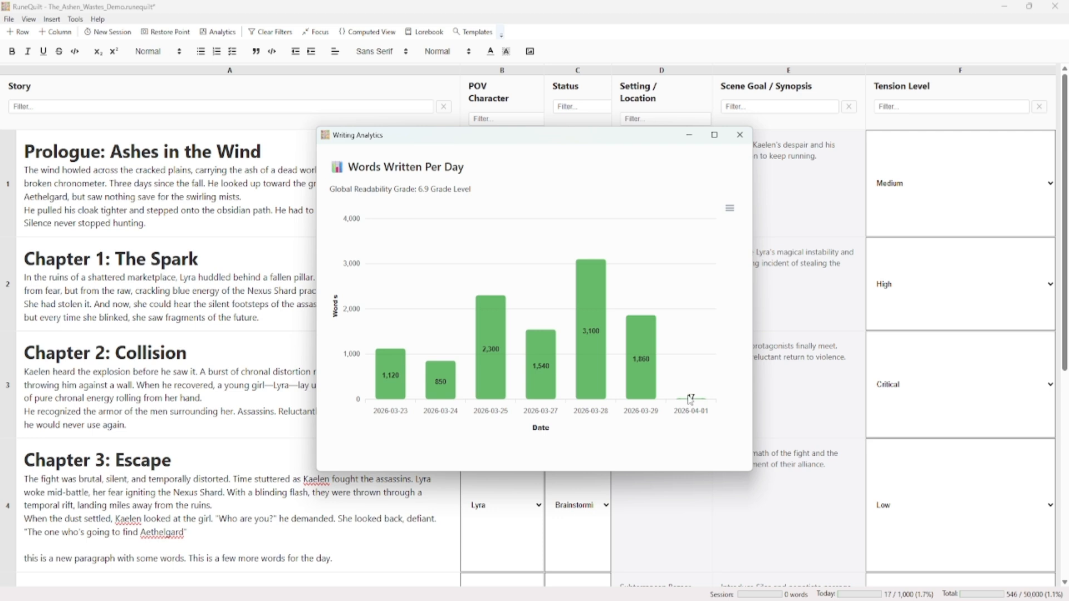
pyautogui.moveTo(689, 402)
pyautogui.moveTo(590, 368)
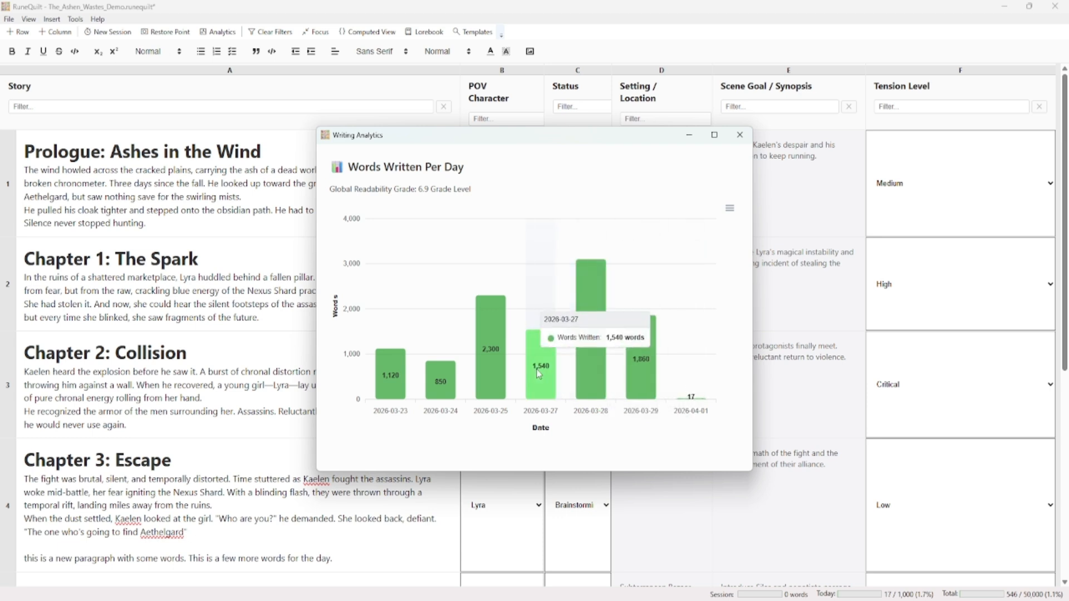
pyautogui.moveTo(437, 387)
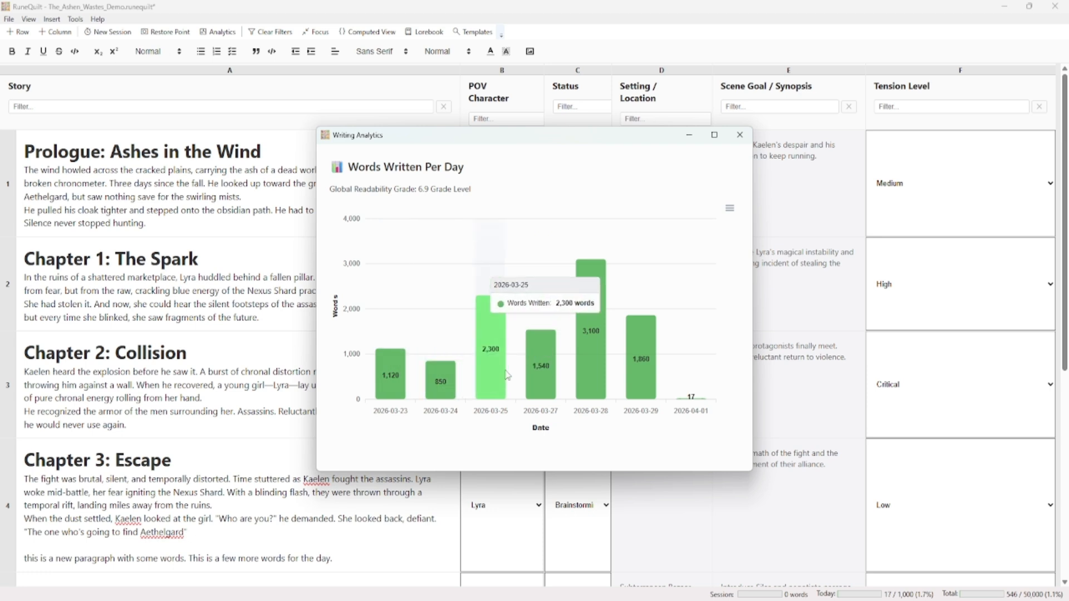
pyautogui.moveTo(655, 378)
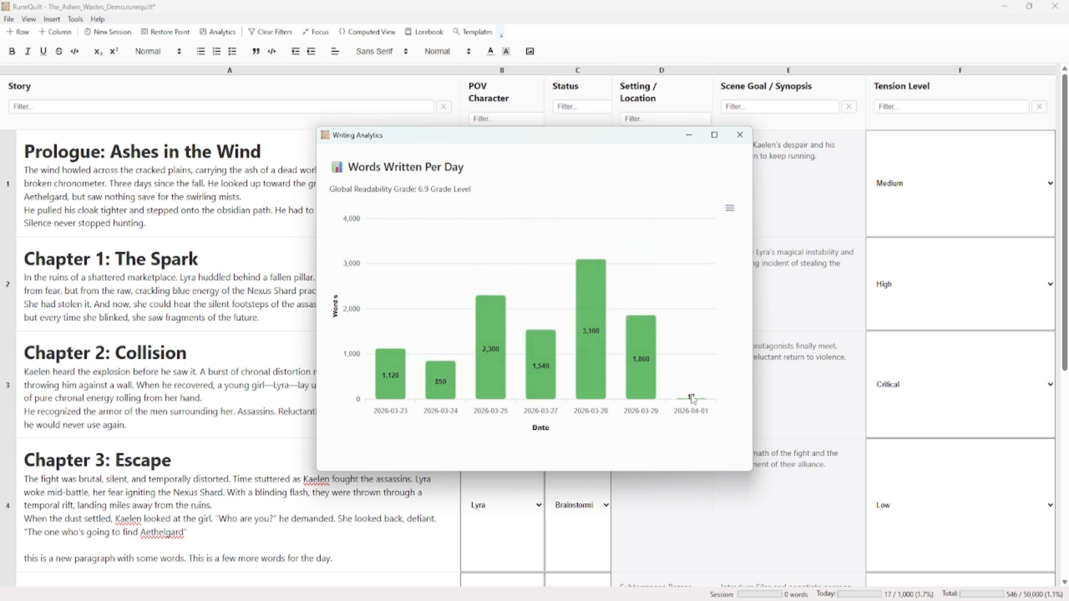
pyautogui.click(738, 145)
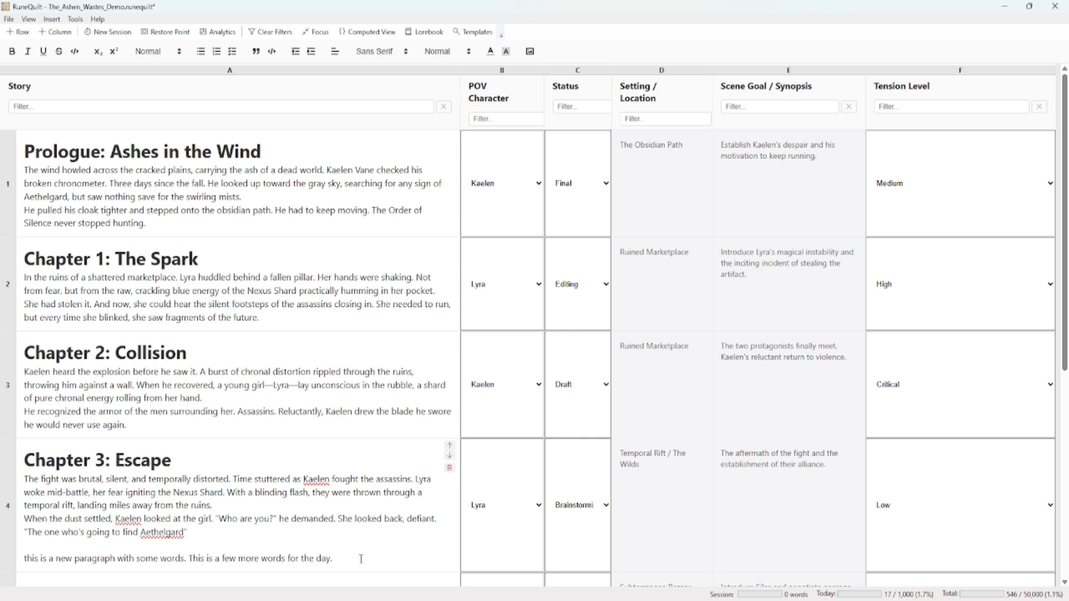
# Add another paragraph to Chapter 3 reading "Let's write a few more words today so we get closer to our daily goal."
pyautogui.press('Return')
pyautogui.press('Return')
pyautogui.write("Let's write a few more words t")
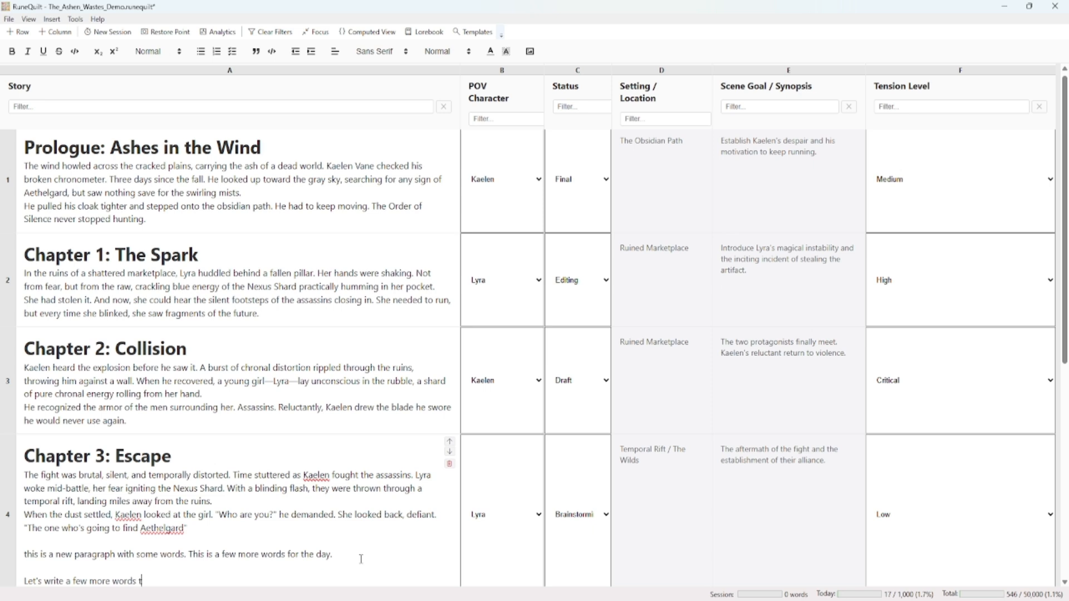
pyautogui.write('oday')
pyautogui.press('BackSpace')
pyautogui.press('BackSpace')
pyautogui.write('get closer to ou')
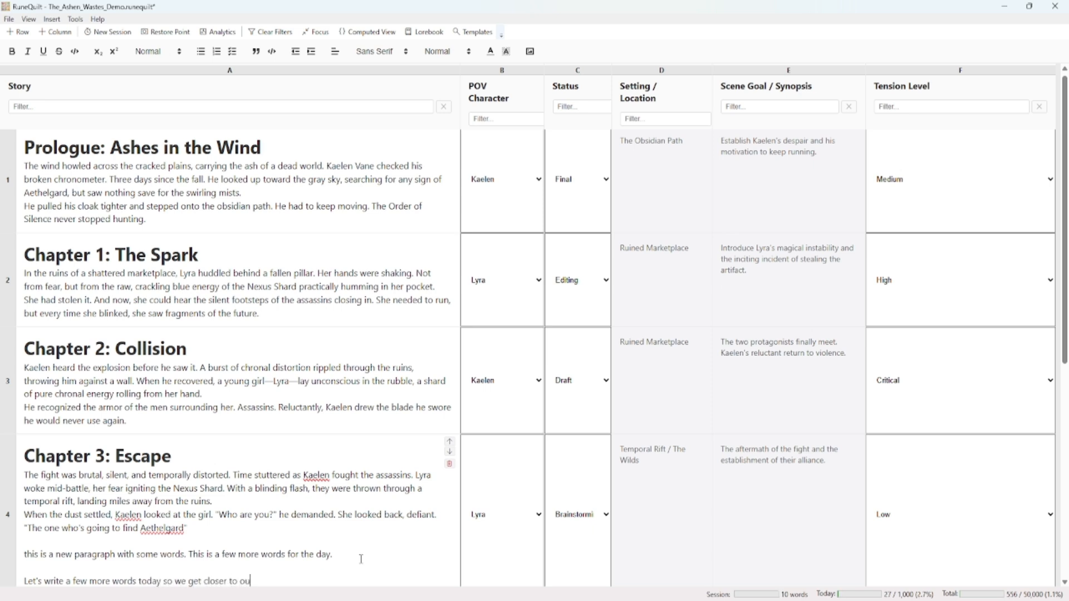
pyautogui.write('r daily goal.')
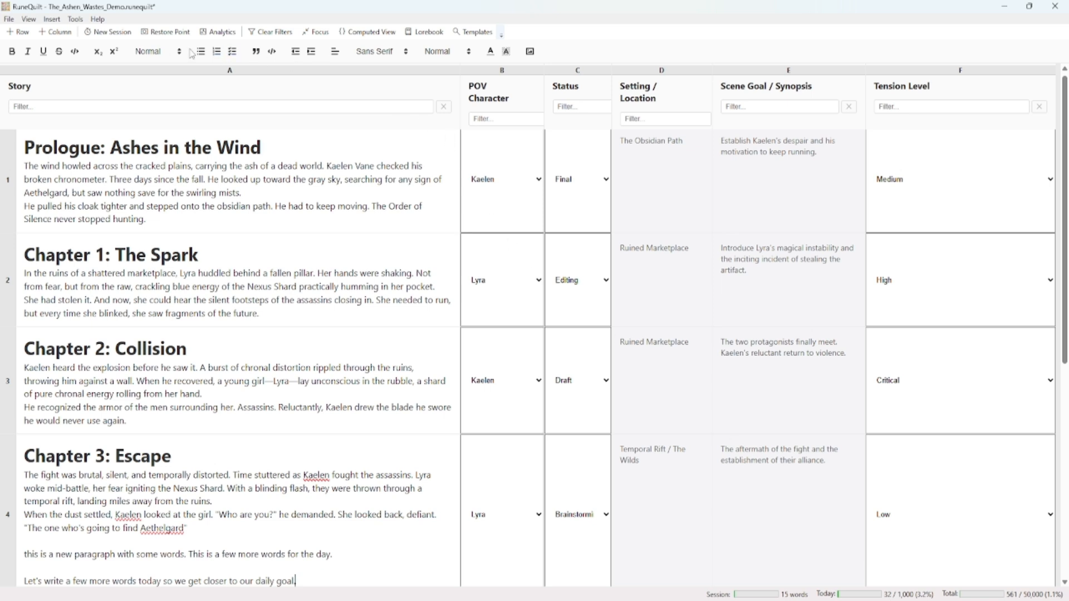
# Start a new writing session and check the day's word count for 2026-04-01 in Writing Analytics
pyautogui.click(115, 35)
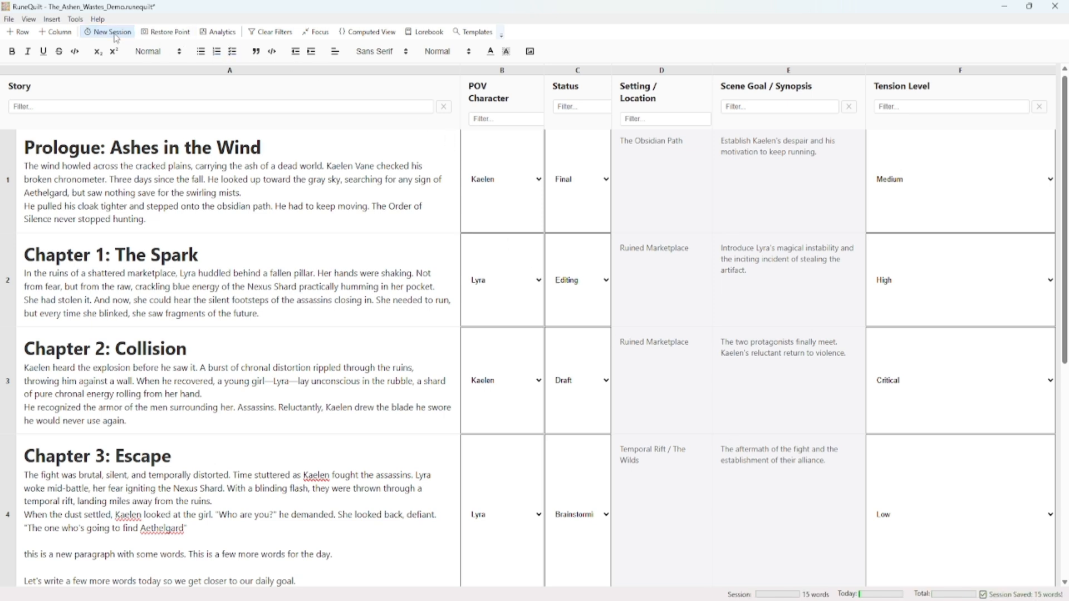
pyautogui.click(219, 32)
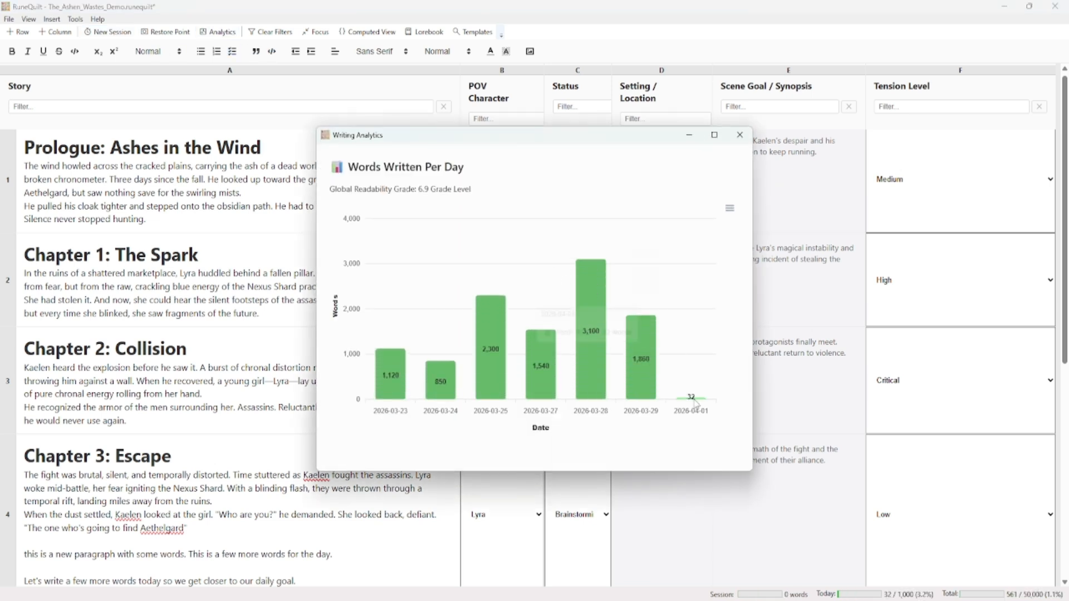
pyautogui.moveTo(693, 400)
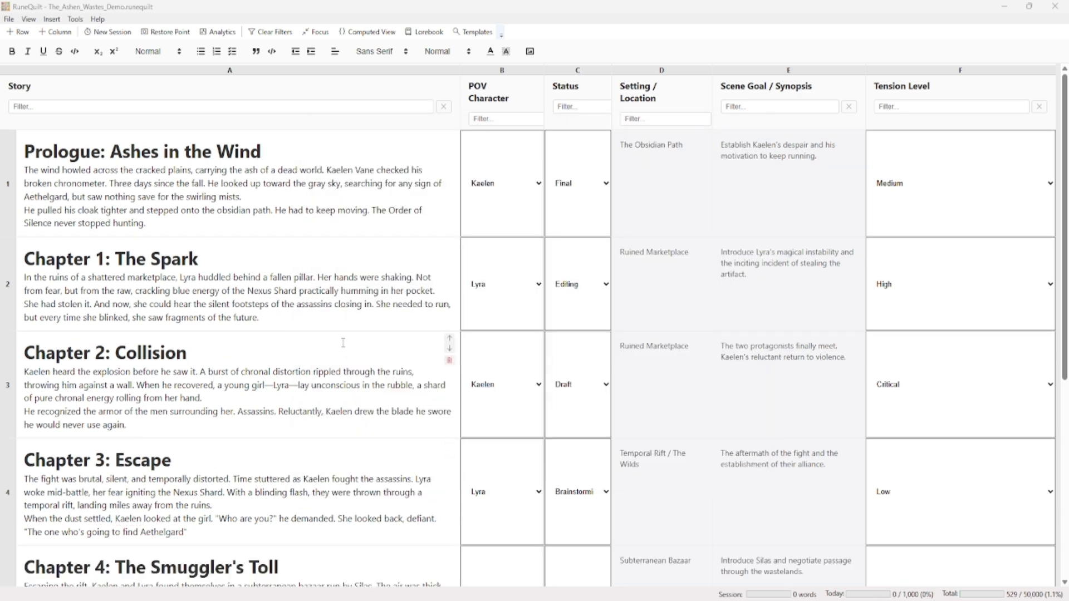
pyautogui.click(288, 320)
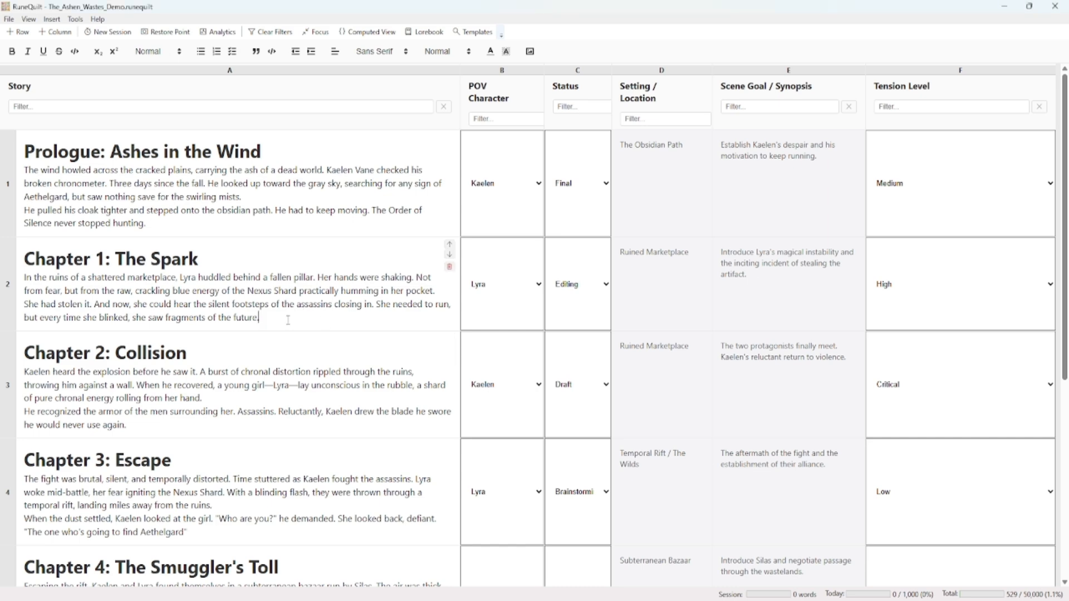
pyautogui.scroll(-6, 288, 320)
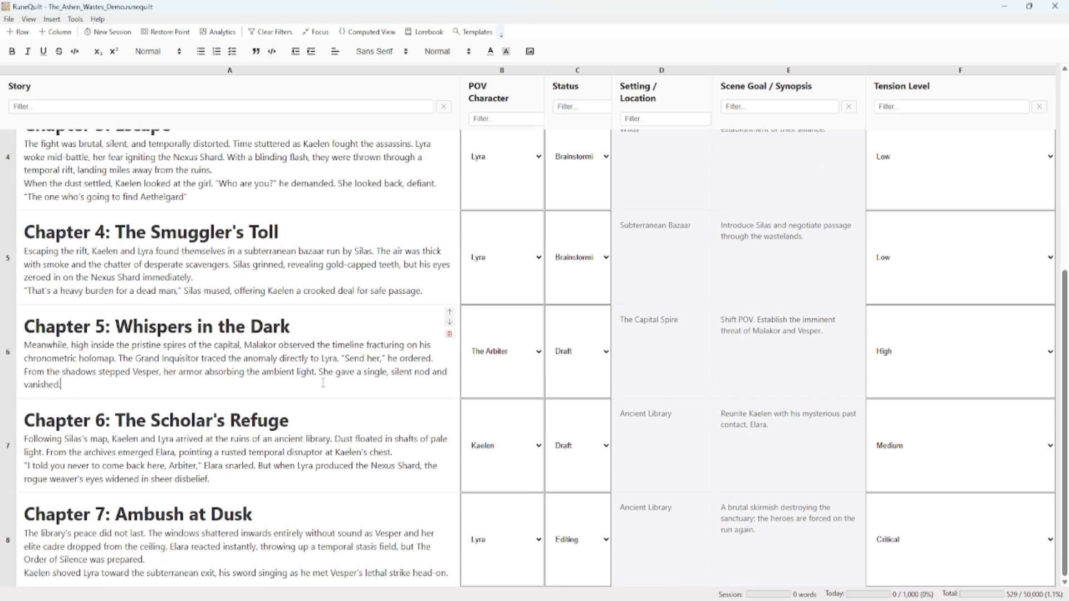
pyautogui.click(321, 382)
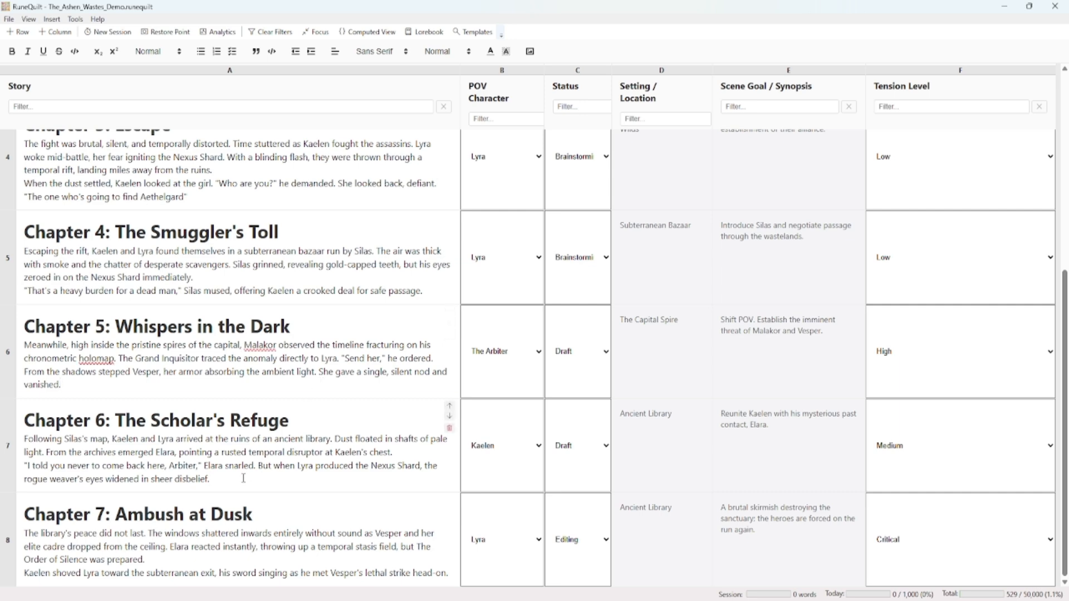
pyautogui.scroll(6, 243, 479)
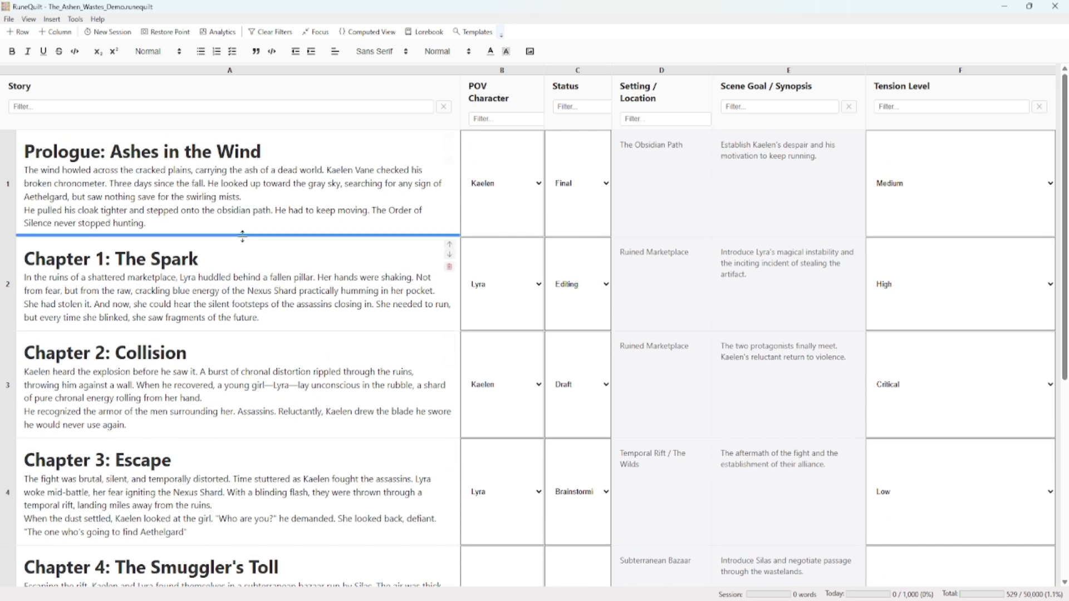
# Import the Word document massive_stress_test.docx, split into rows by Word headings, overwriting the current document
pyautogui.click(13, 23)
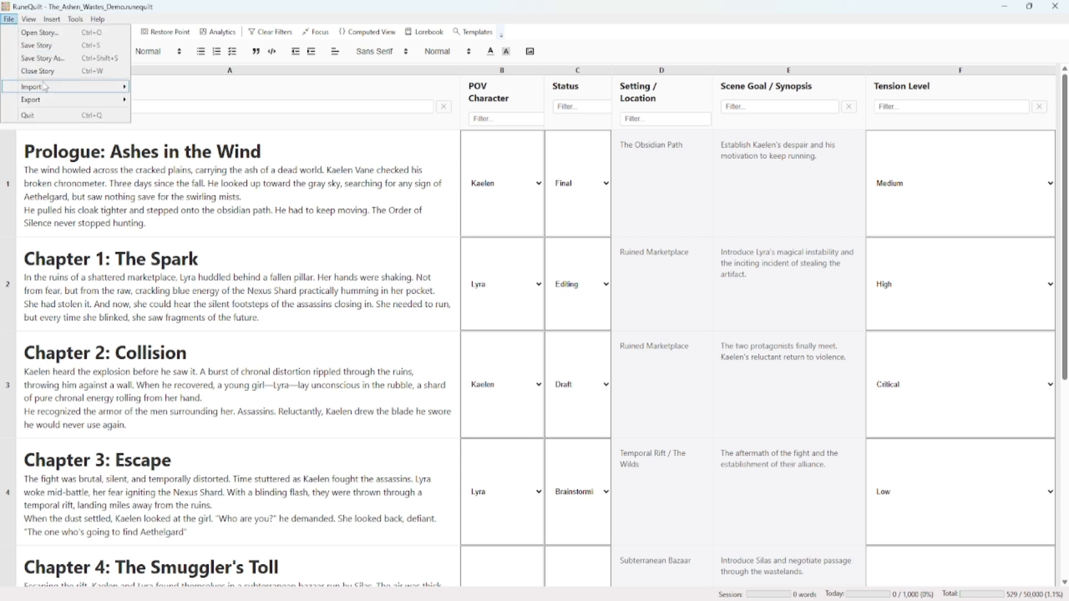
pyautogui.click(179, 88)
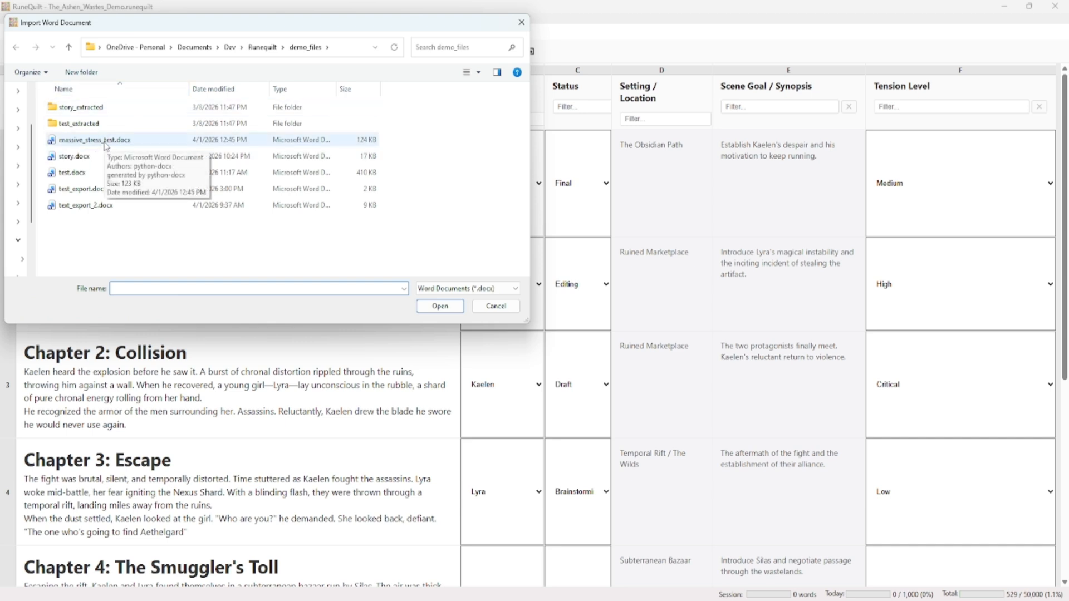
pyautogui.click(105, 146)
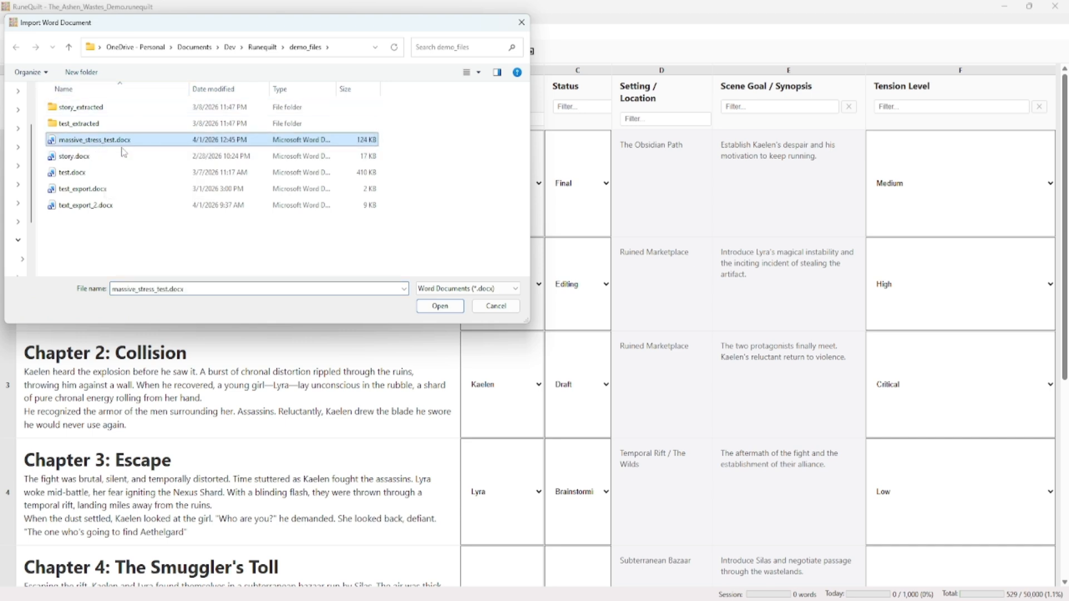
pyautogui.click(441, 316)
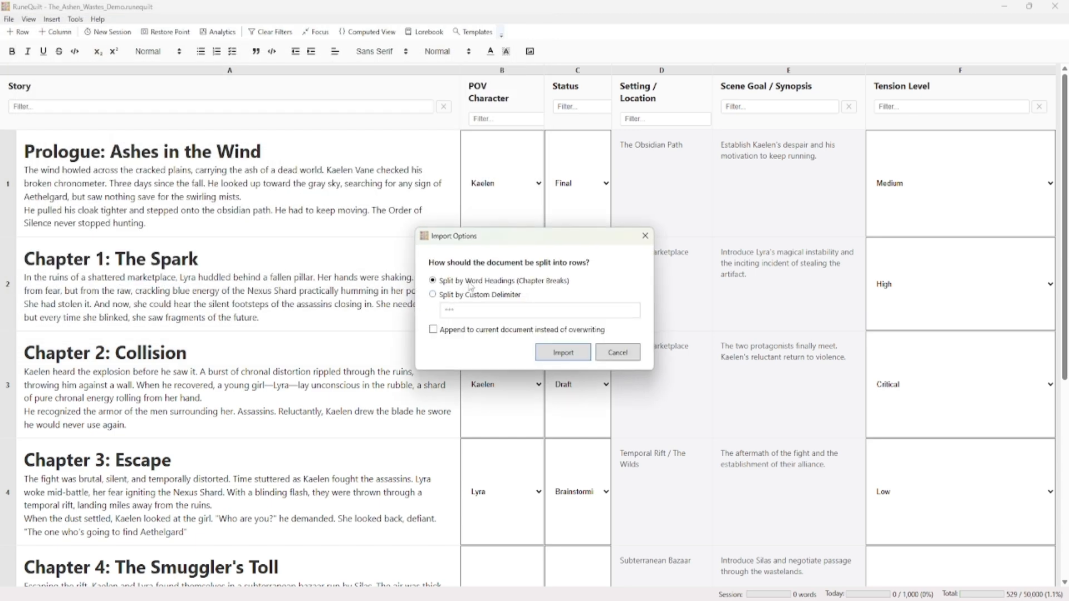
pyautogui.click(561, 351)
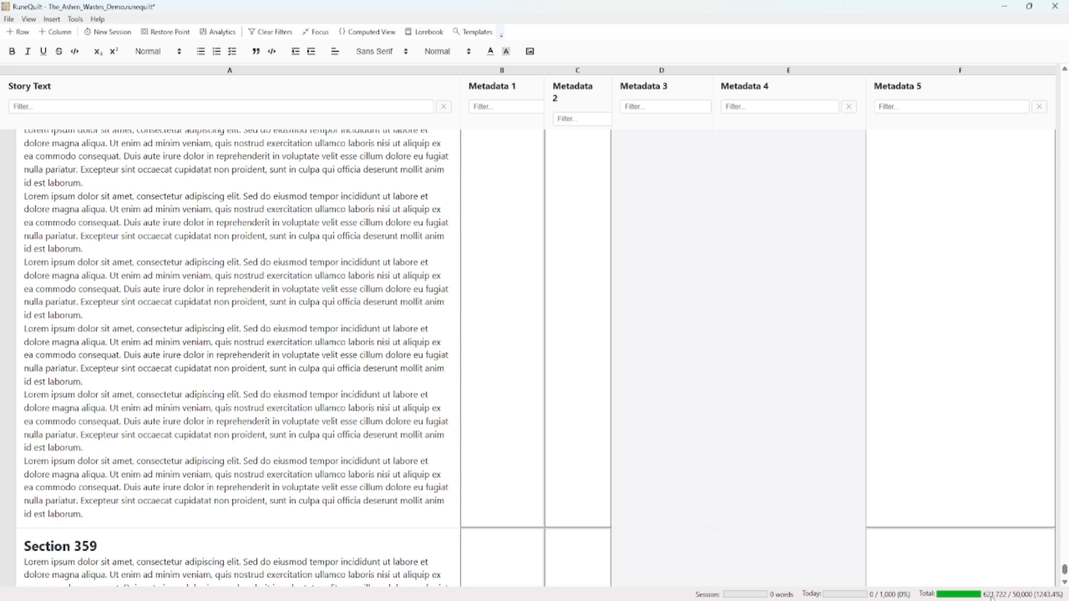
# Look through the last sections of the imported document and their metadata columns to see how smoothly the grid handles them
pyautogui.scroll(-10, 654, 458)
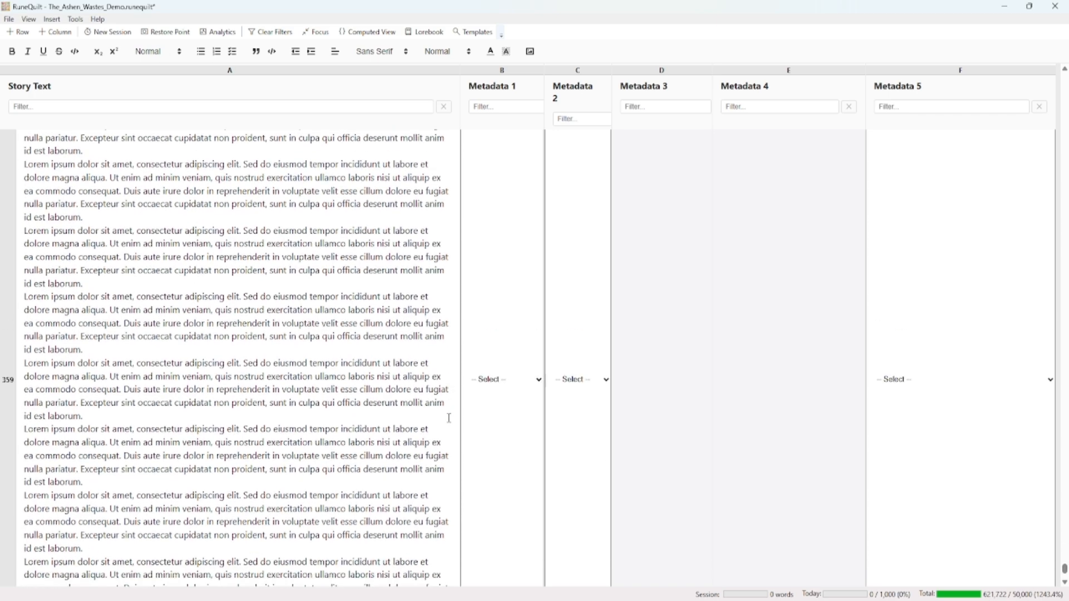
pyautogui.scroll(-10, 450, 418)
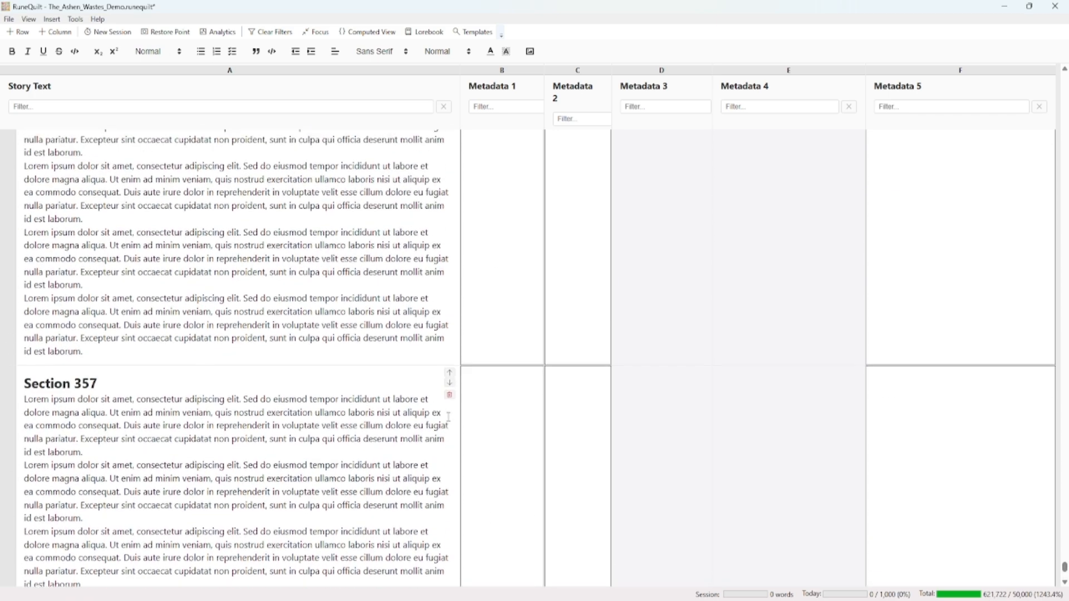
pyautogui.scroll(-10, 448, 417)
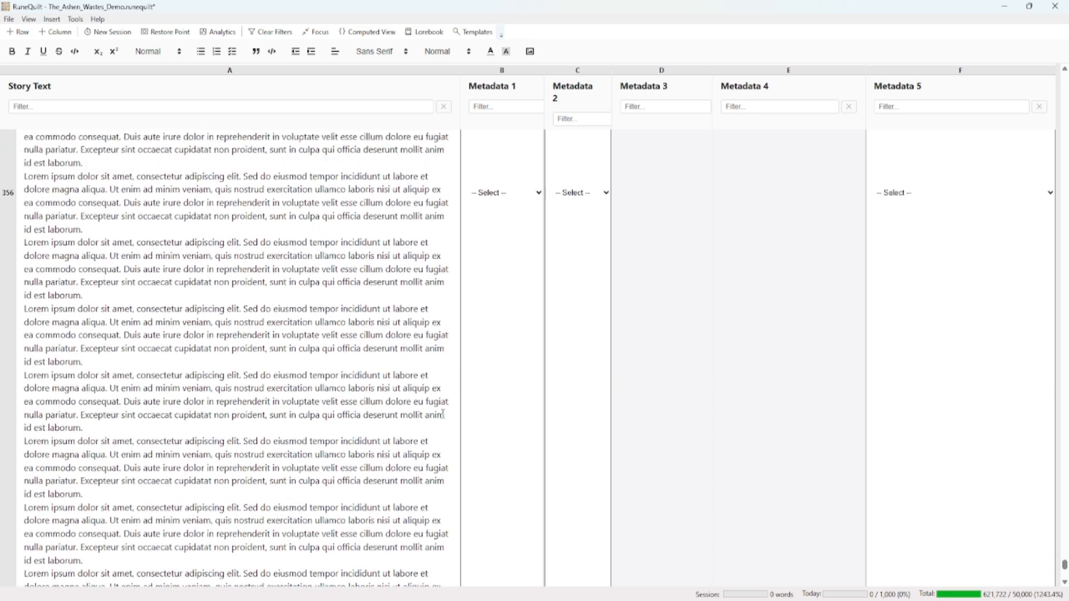
pyautogui.click(507, 424)
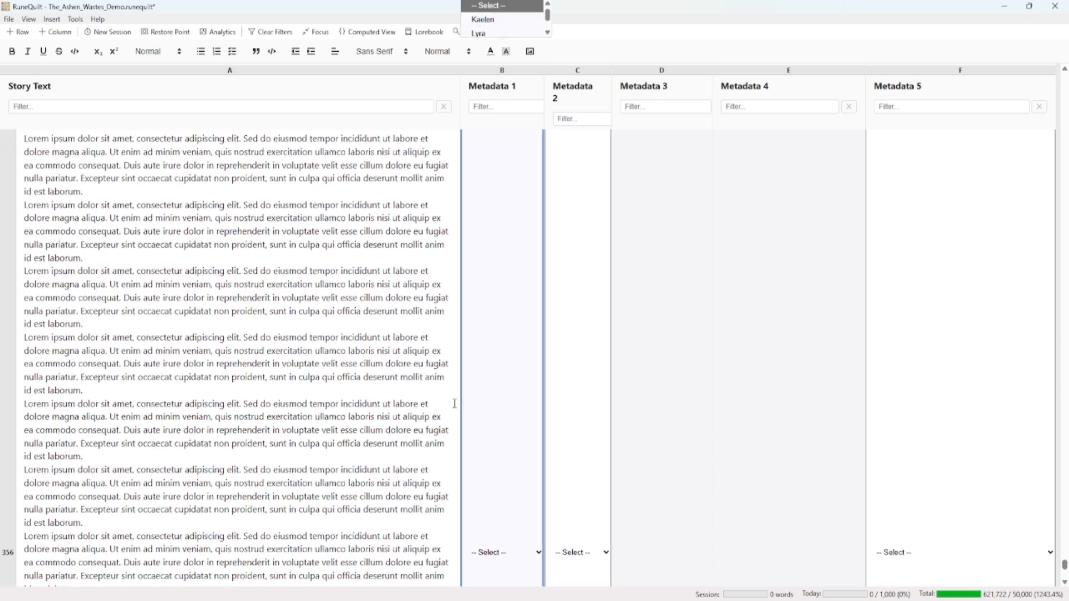
pyautogui.click(384, 377)
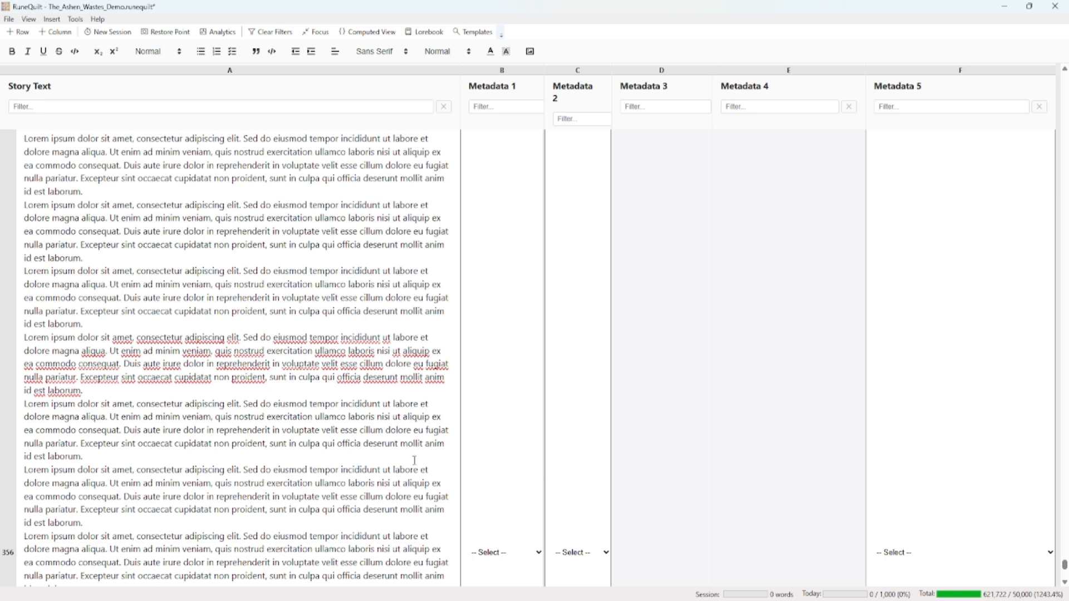
pyautogui.scroll(18, 413, 459)
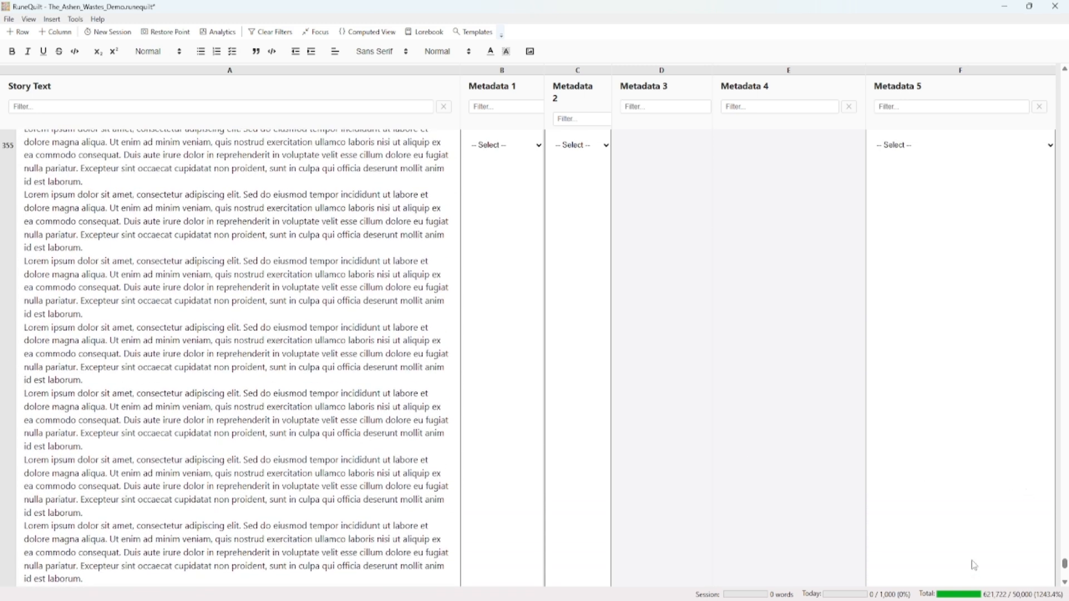
pyautogui.scroll(15, 423, 457)
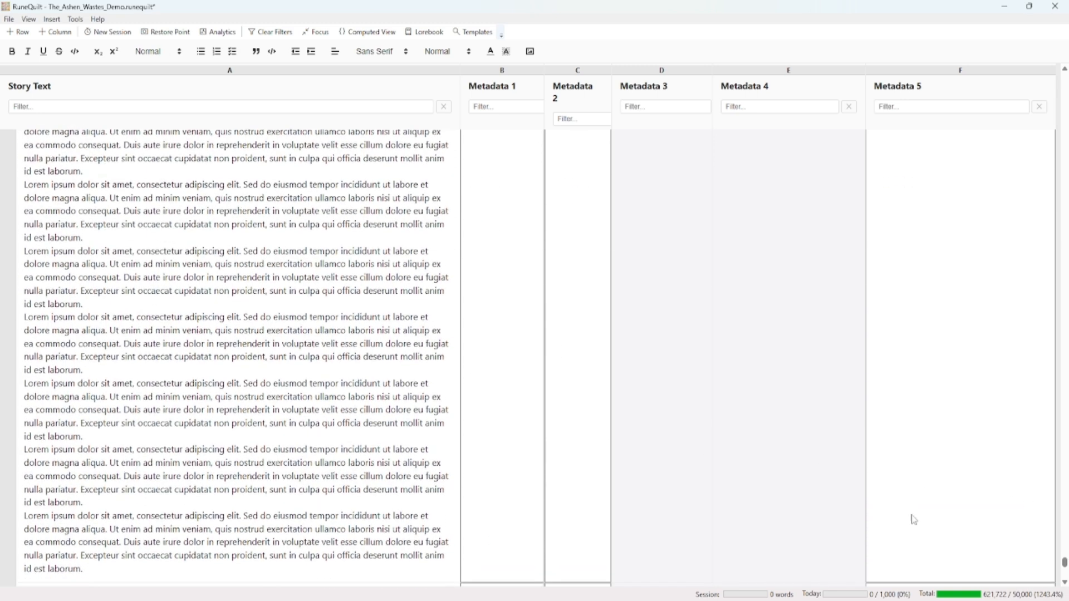
# Return to the beginning of the imported document and widen the Story Text column
pyautogui.moveTo(1064, 562); pyautogui.dragTo(1050, 74)
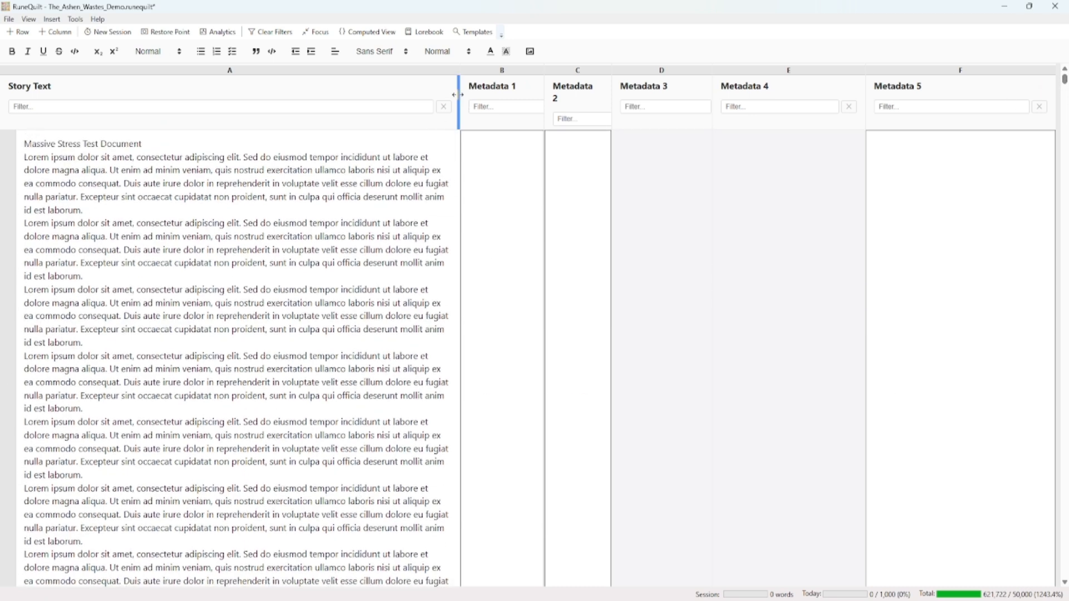
pyautogui.moveTo(458, 94); pyautogui.dragTo(623, 109)
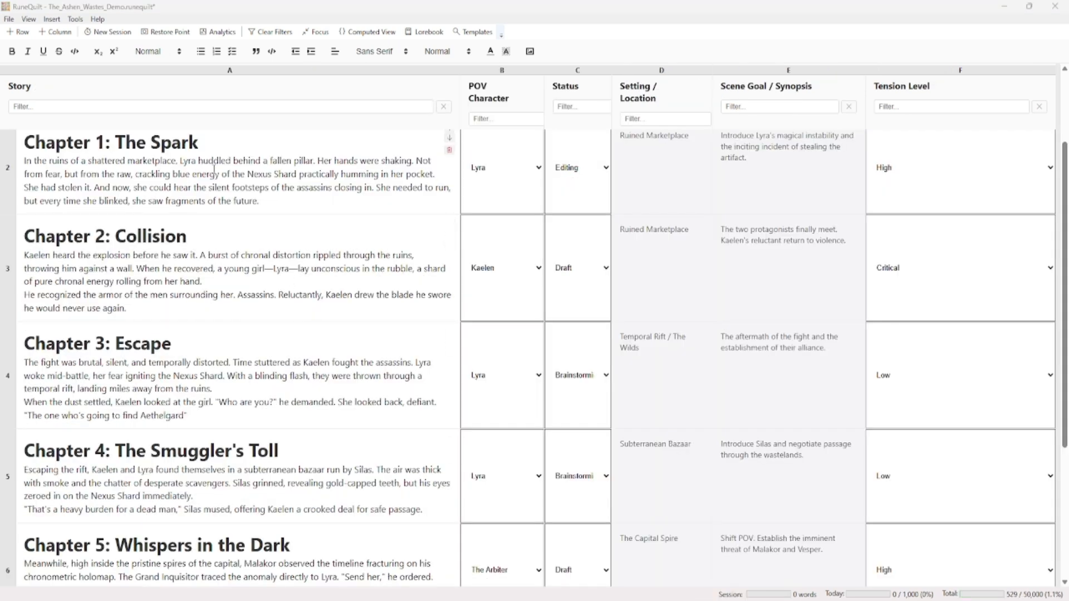
pyautogui.click(52, 20)
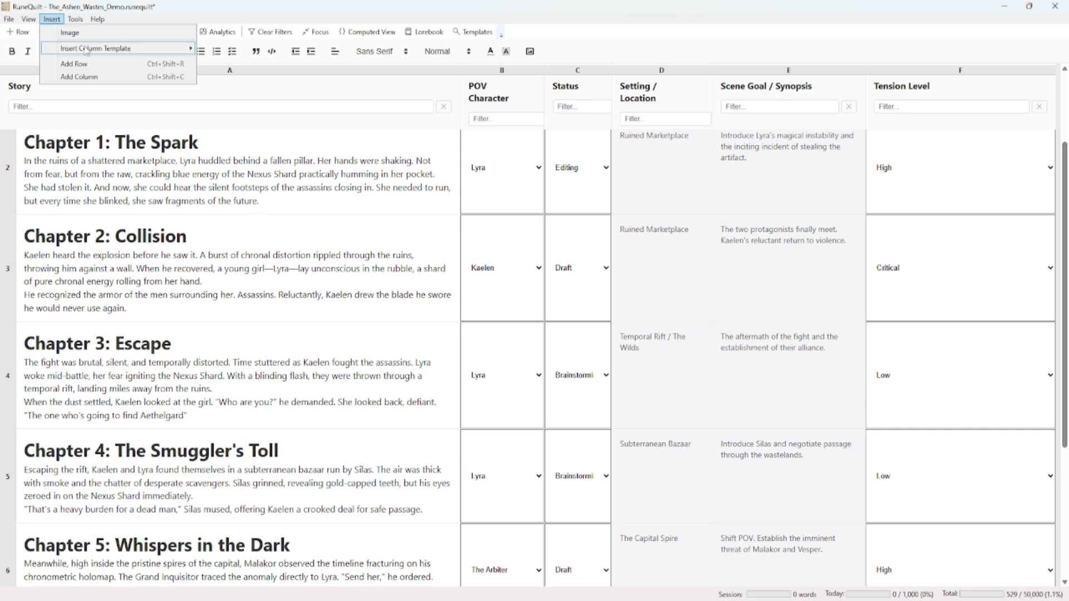
pyautogui.moveTo(93, 51)
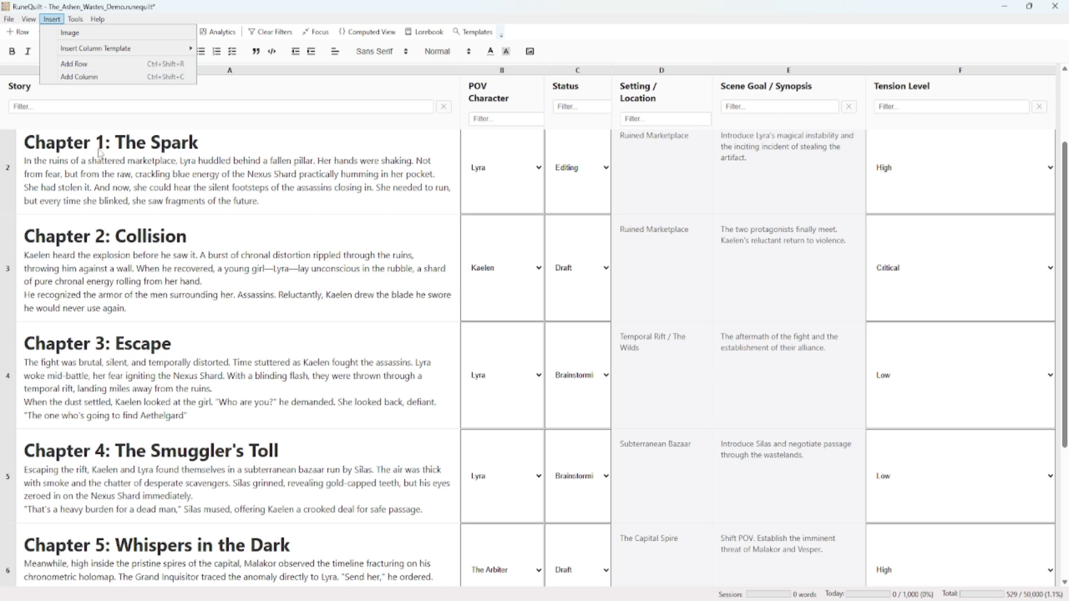
pyautogui.click(89, 78)
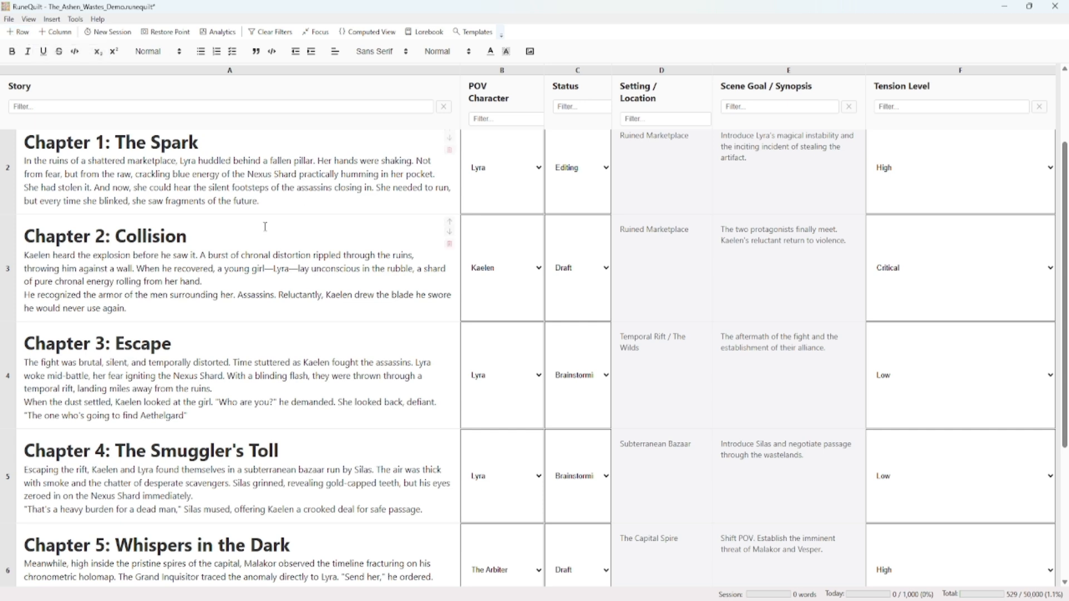
# Insert the image wave.webp on a new line after the Chapter 1 text in the Story column
pyautogui.click(280, 201)
pyautogui.press('Return')
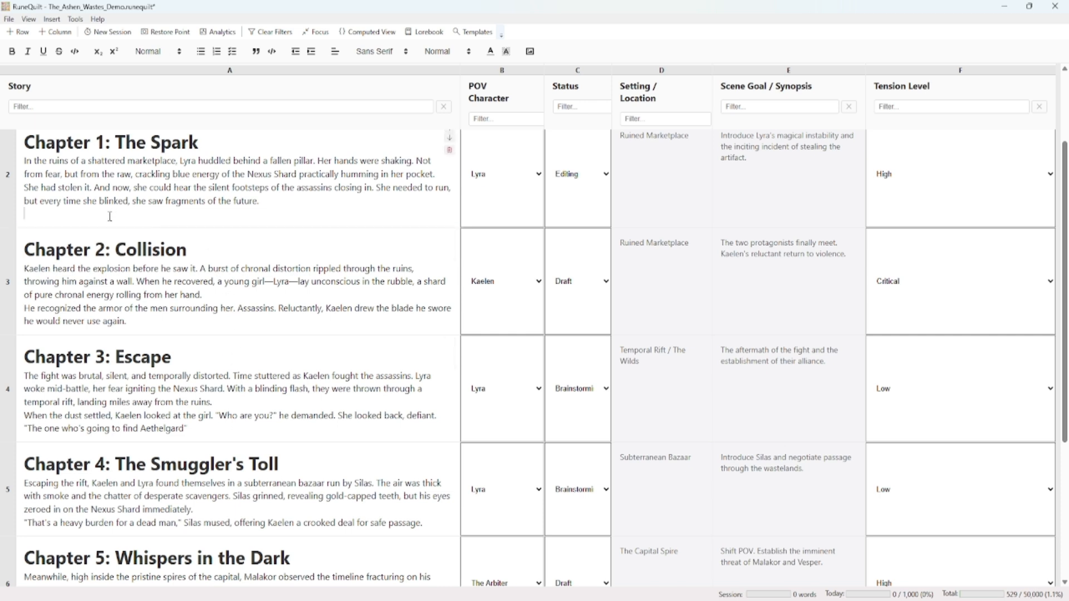
pyautogui.click(52, 19)
pyautogui.click(71, 34)
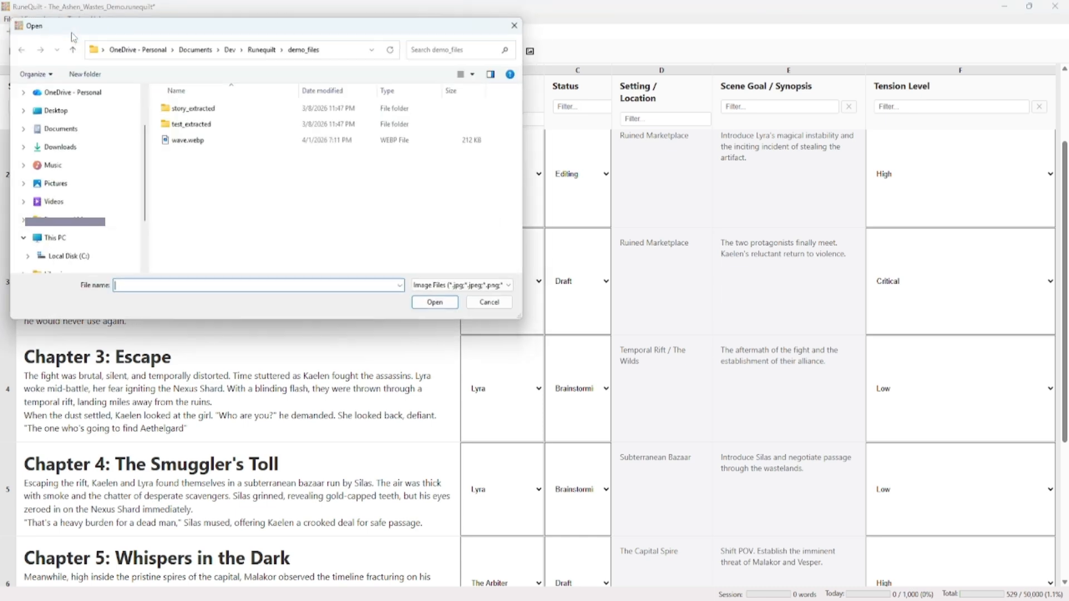
pyautogui.click(192, 143)
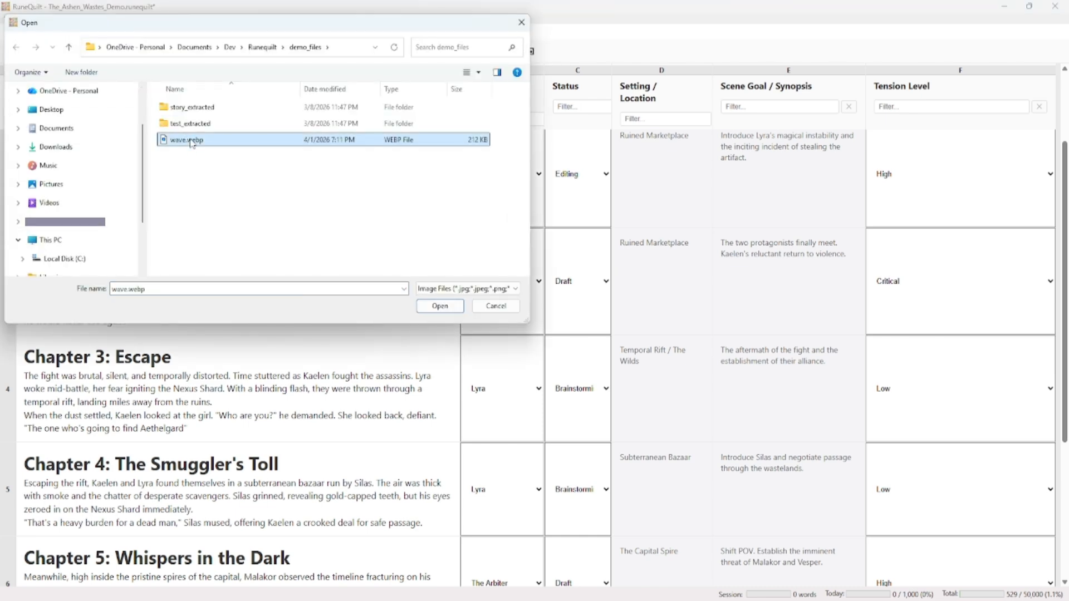
pyautogui.click(439, 306)
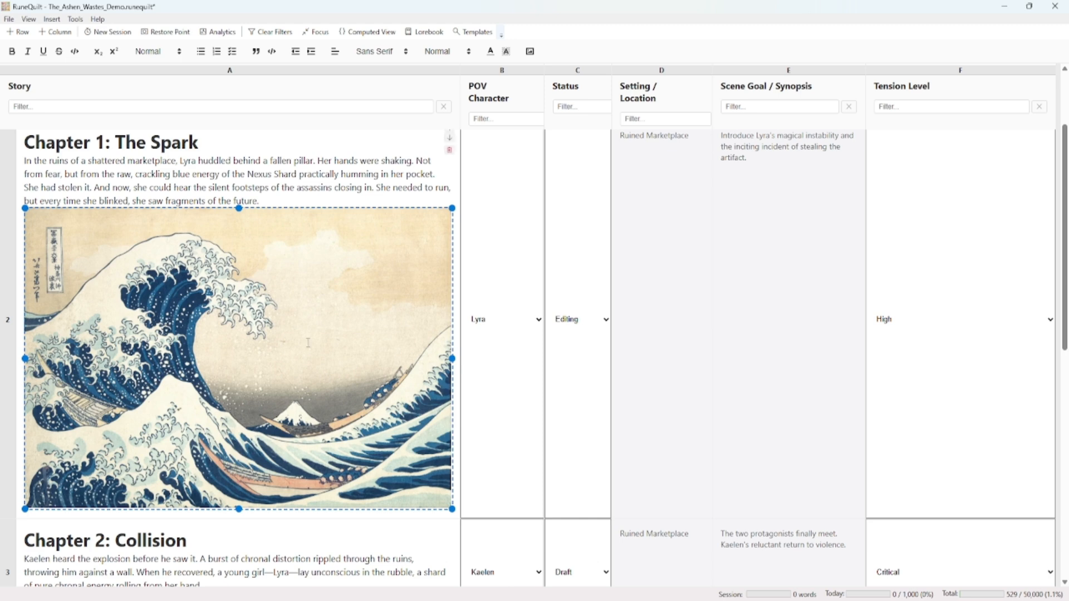
# Shrink the wave image under Chapter 1 to about two-thirds of its inserted width and slightly reduce its height
pyautogui.moveTo(25, 208); pyautogui.dragTo(179, 298)
pyautogui.moveTo(299, 313)
pyautogui.mouseDown()
pyautogui.moveTo(387, 306)
pyautogui.moveTo(306, 313)
pyautogui.mouseUp()
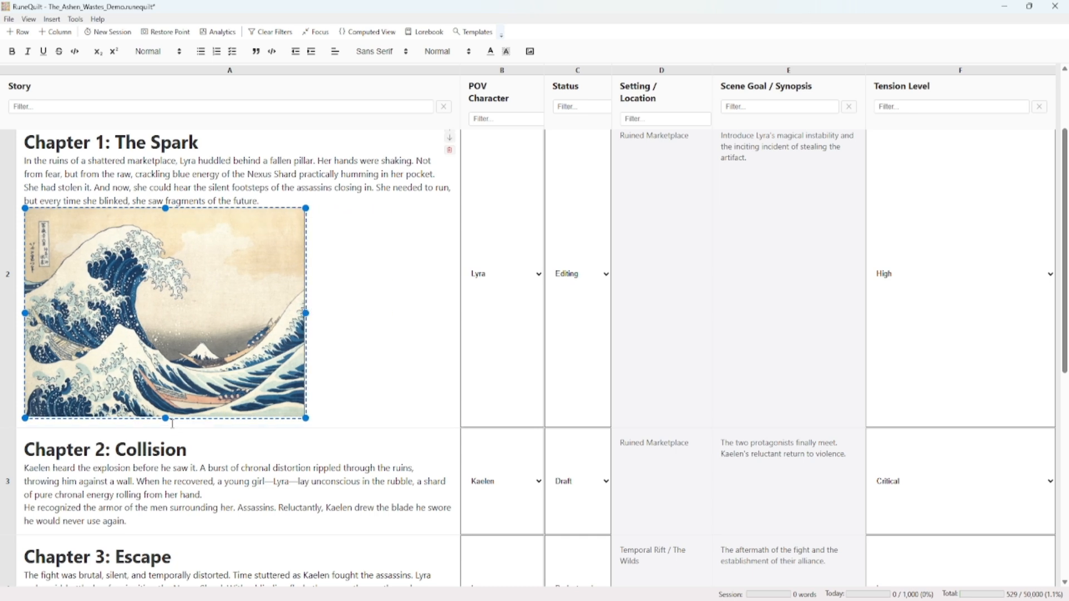
pyautogui.moveTo(166, 419)
pyautogui.mouseDown()
pyautogui.moveTo(167, 443)
pyautogui.moveTo(179, 417)
pyautogui.mouseUp()
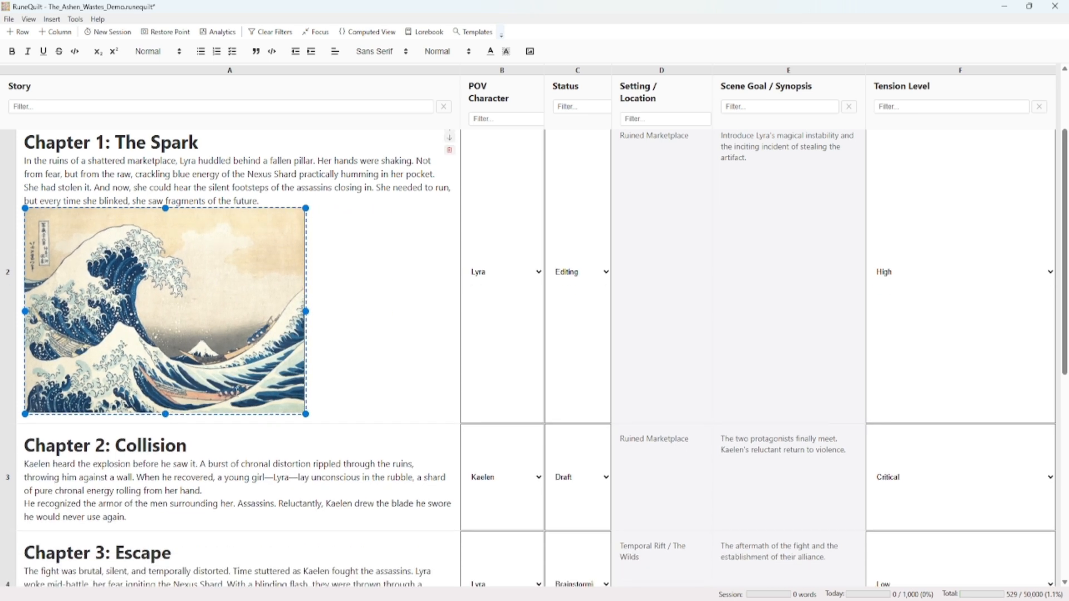
pyautogui.click(329, 340)
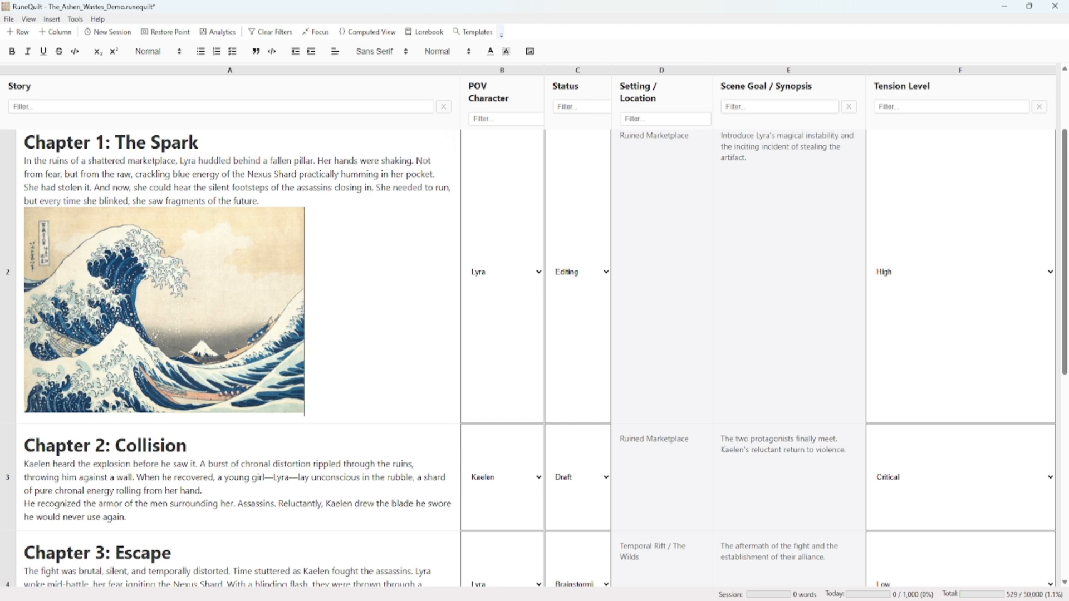
pyautogui.scroll(2, 315, 452)
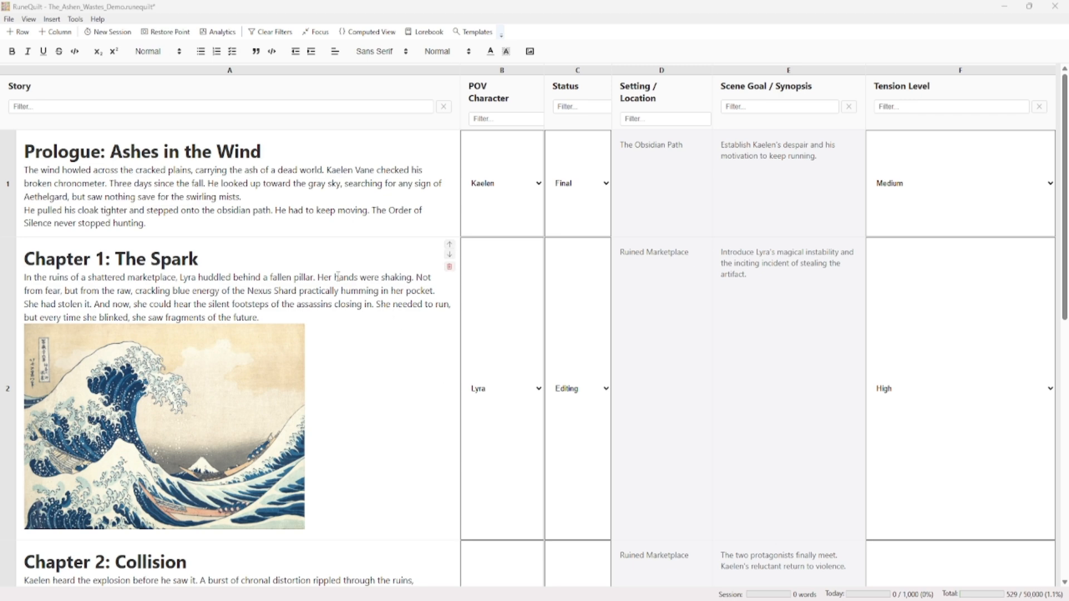
# Open the column template manager and compare the POV Character template's options with the choices offered in the Prologue row
pyautogui.click(76, 20)
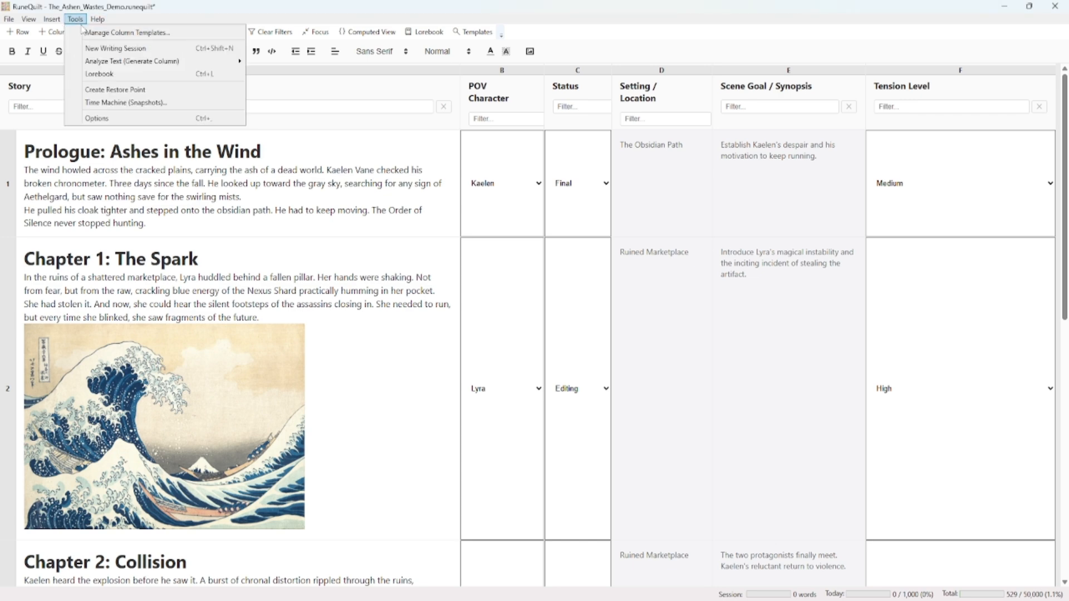
pyautogui.click(95, 35)
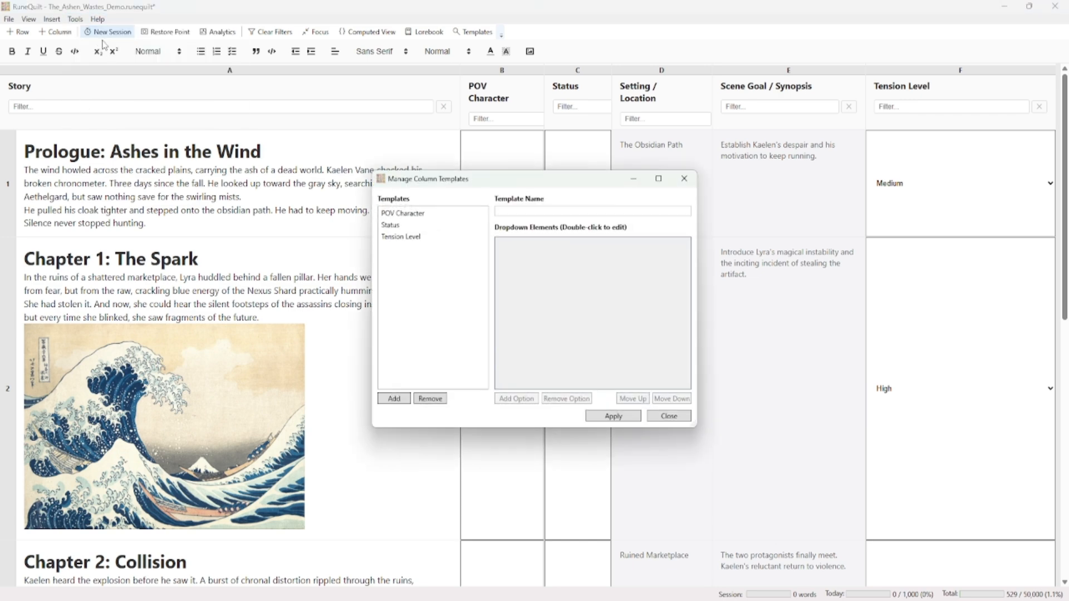
pyautogui.click(405, 213)
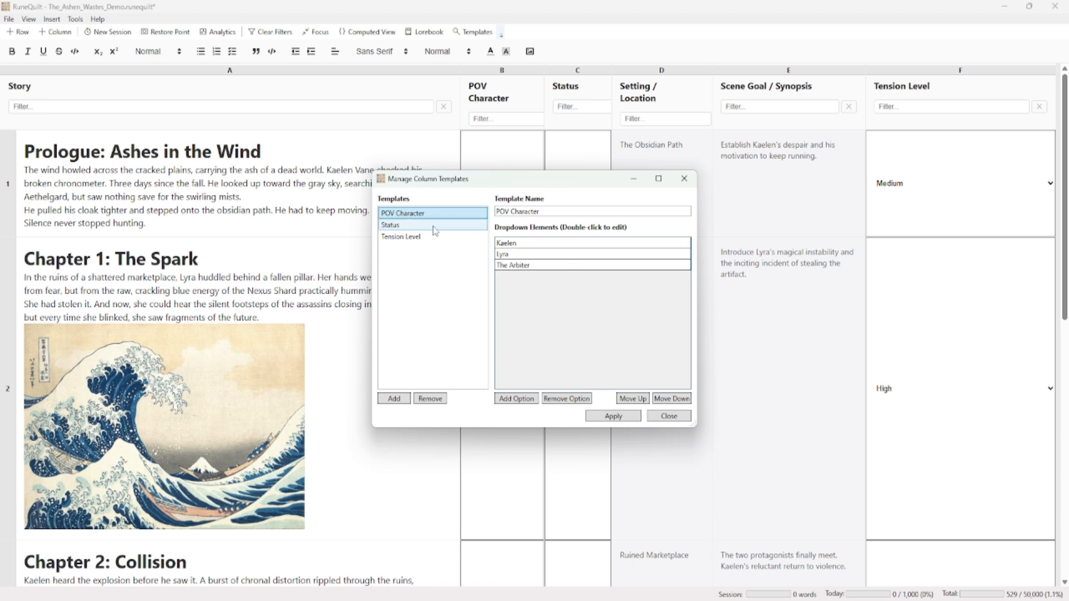
pyautogui.moveTo(477, 179); pyautogui.dragTo(201, 167)
pyautogui.click(515, 190)
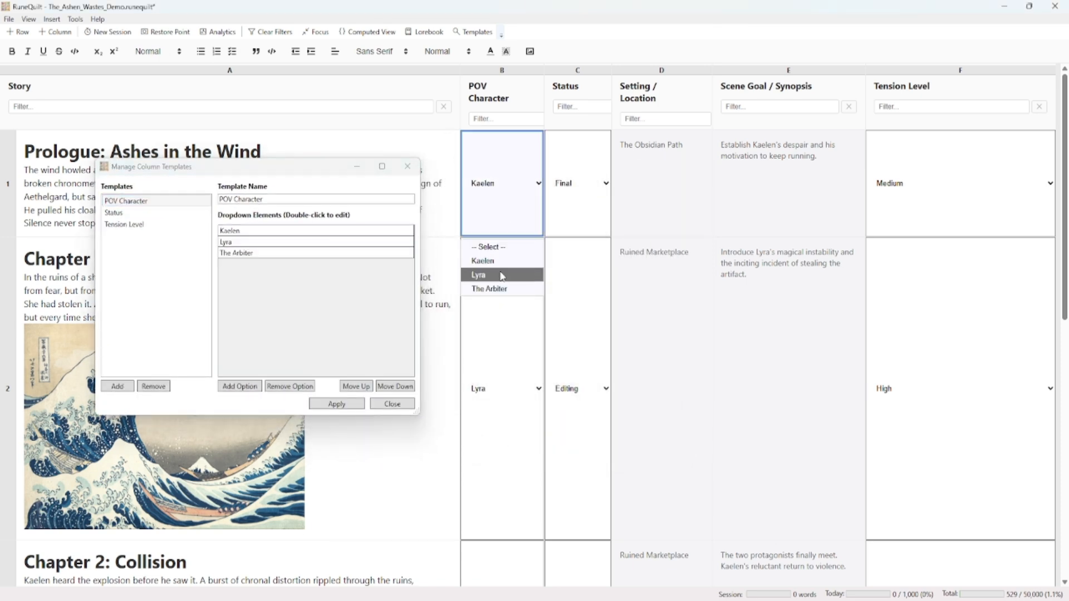
pyautogui.click(254, 179)
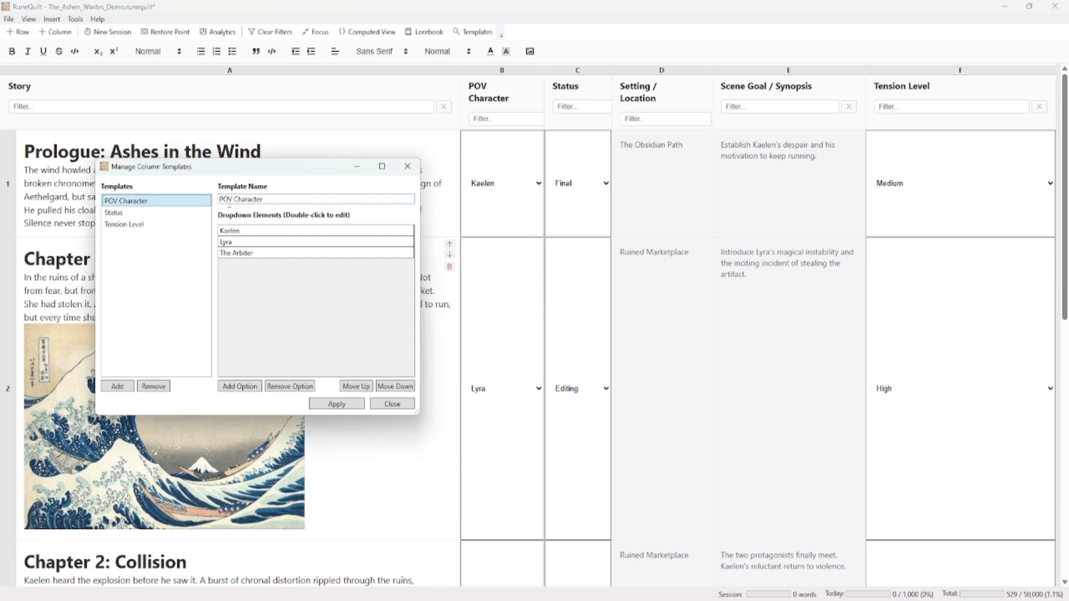
# Examine the dropdown elements of the Status and Tension Level templates, comparing the POV Character and Status lists with the Prologue row's choices
pyautogui.click(167, 213)
pyautogui.click(157, 225)
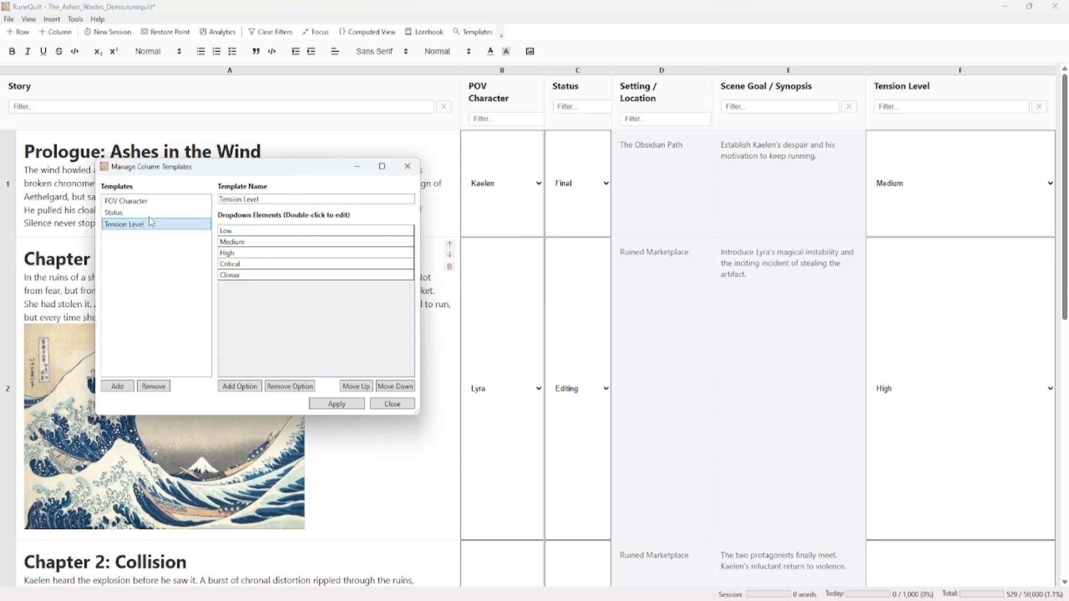
pyautogui.click(153, 213)
pyautogui.click(155, 201)
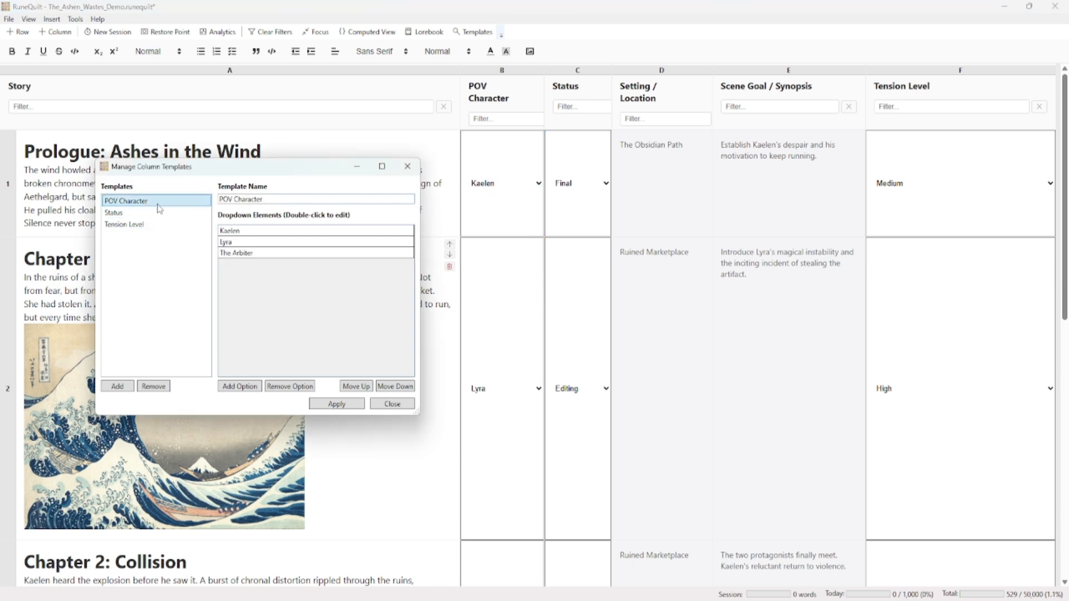
pyautogui.click(524, 192)
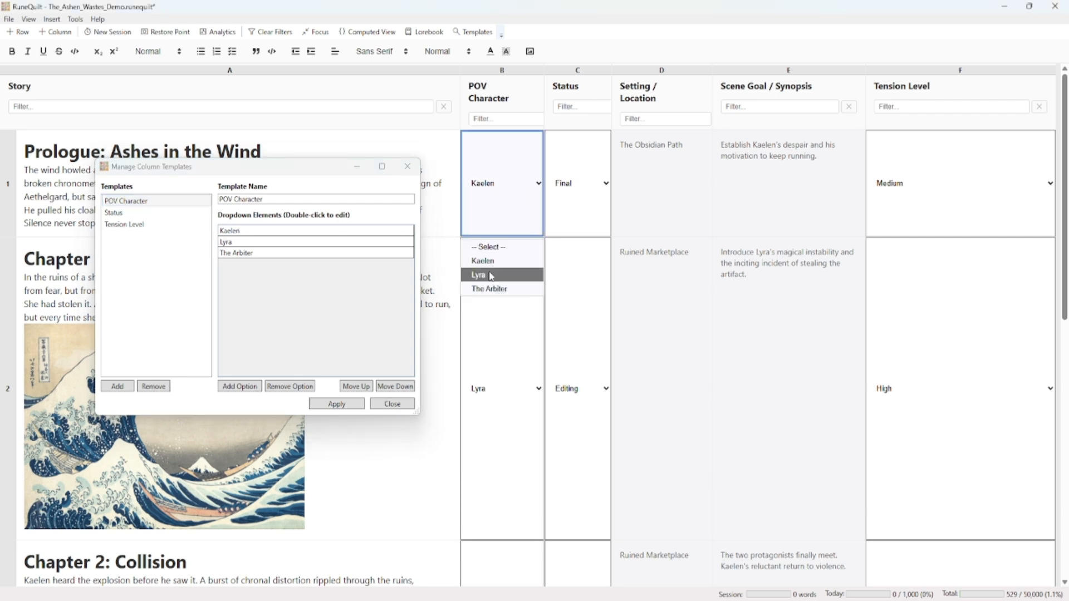
pyautogui.click(149, 215)
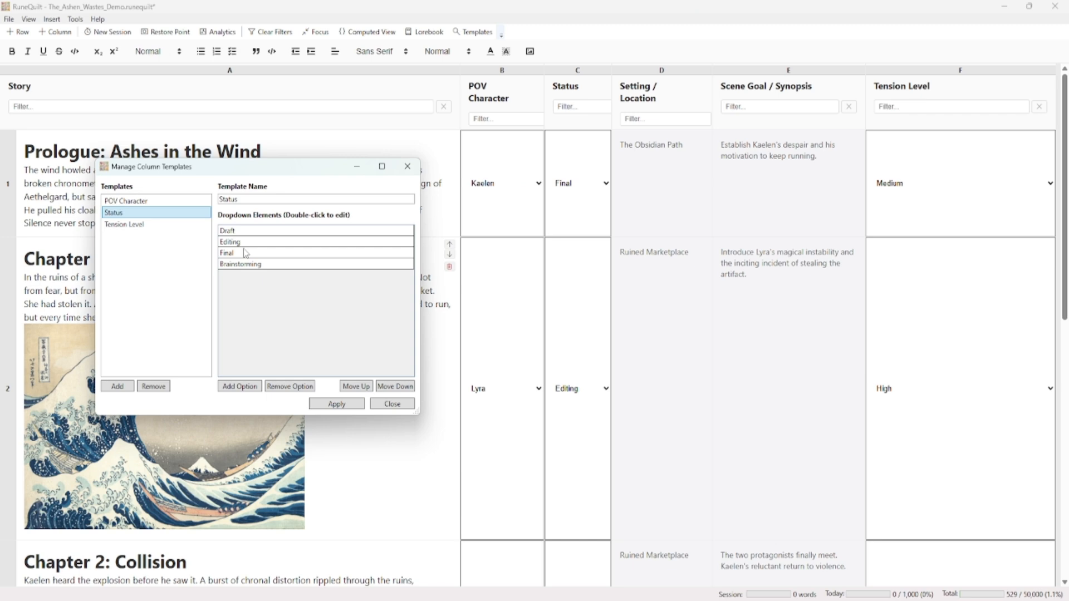
pyautogui.click(575, 184)
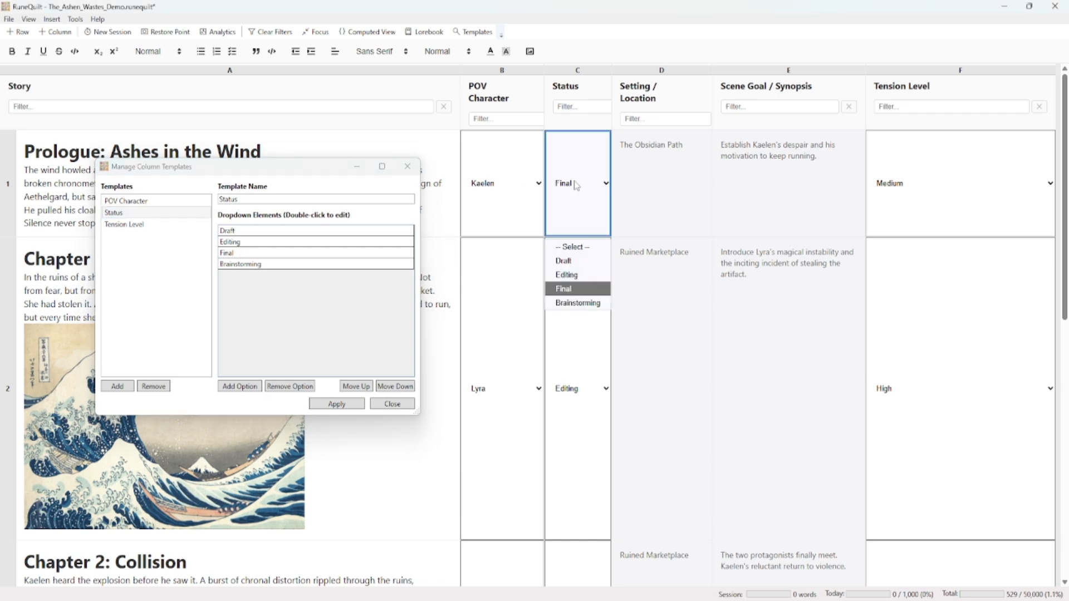
pyautogui.click(270, 306)
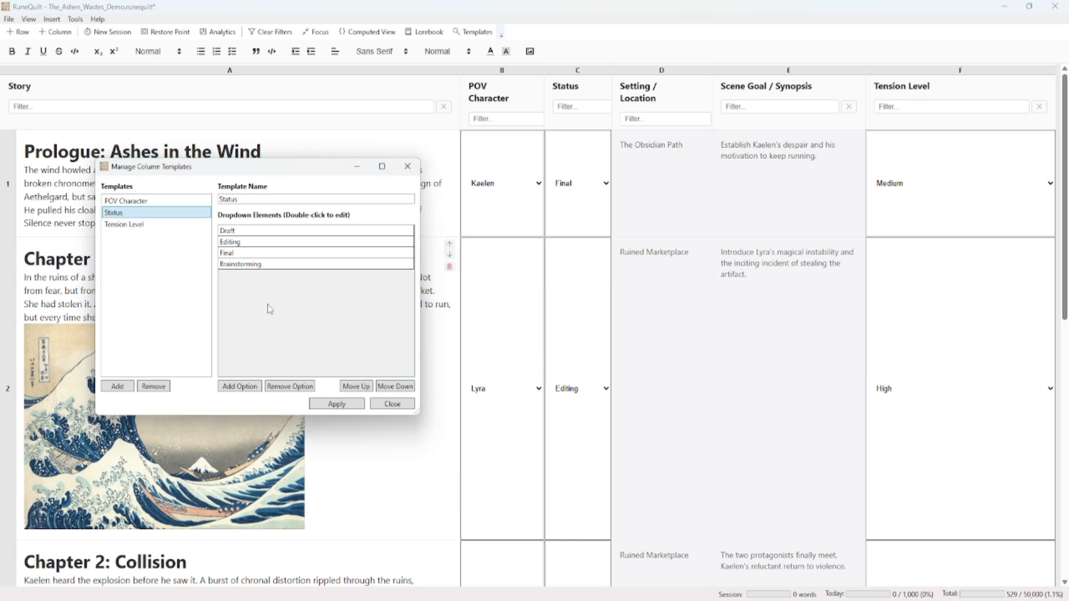
pyautogui.click(114, 226)
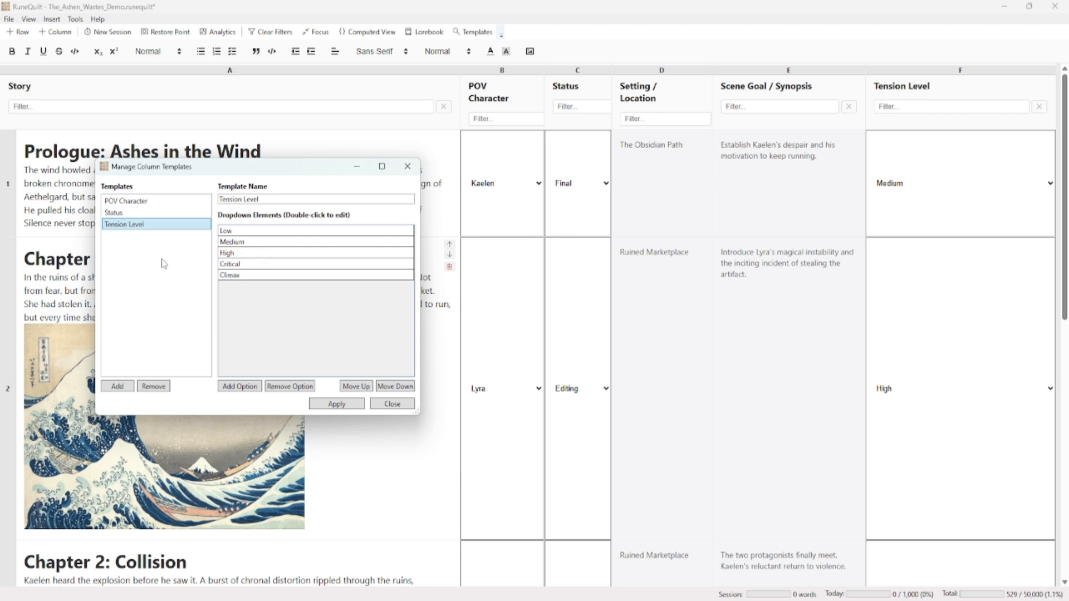
pyautogui.moveTo(205, 170); pyautogui.dragTo(343, 189)
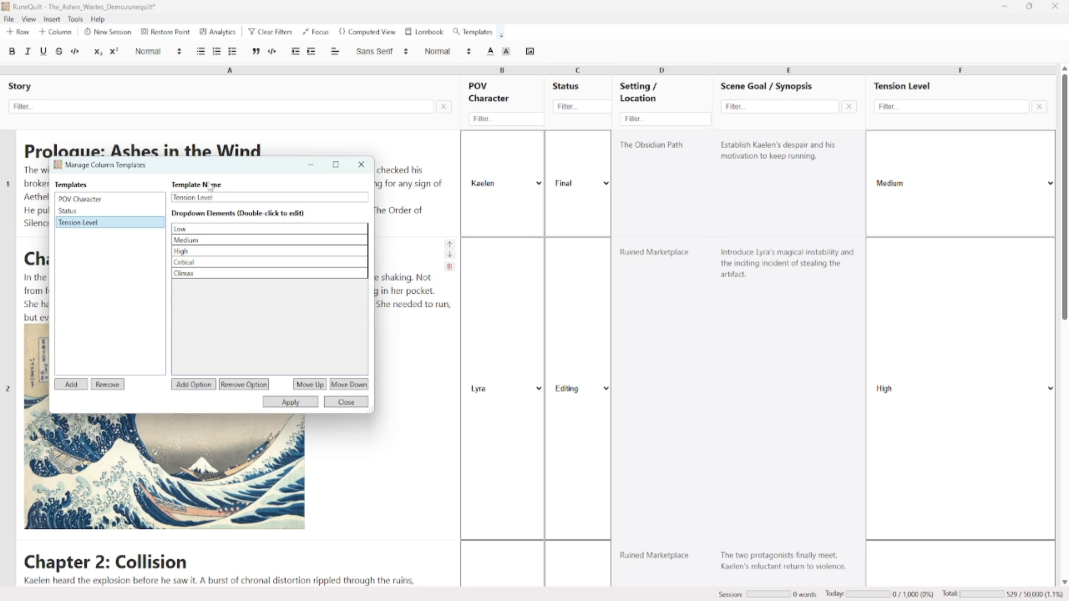
pyautogui.moveTo(205, 171); pyautogui.dragTo(232, 179)
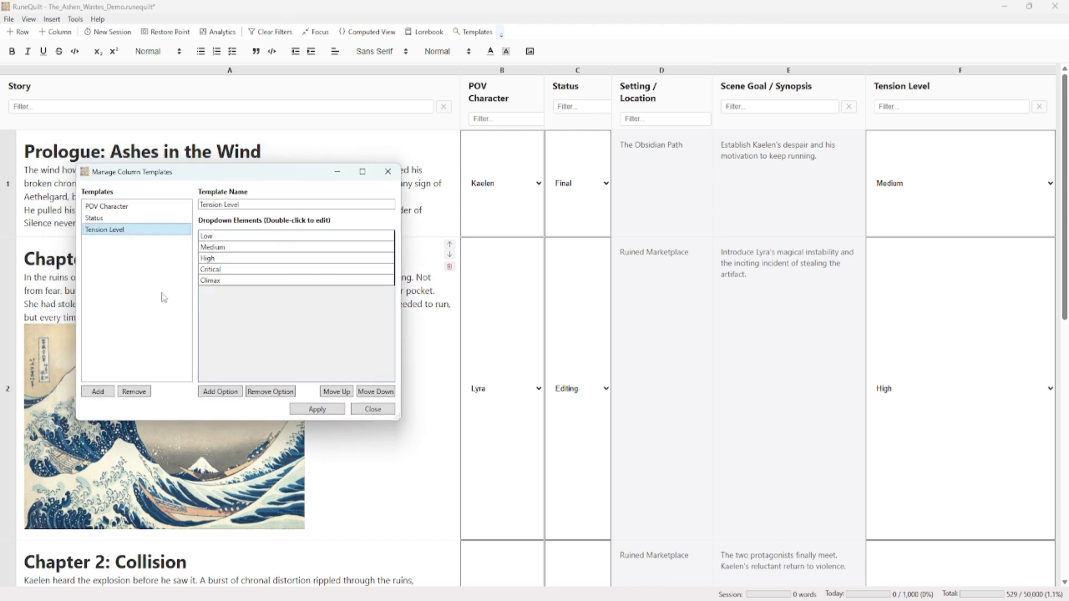
# Add a new column template named Plot
pyautogui.click(104, 396)
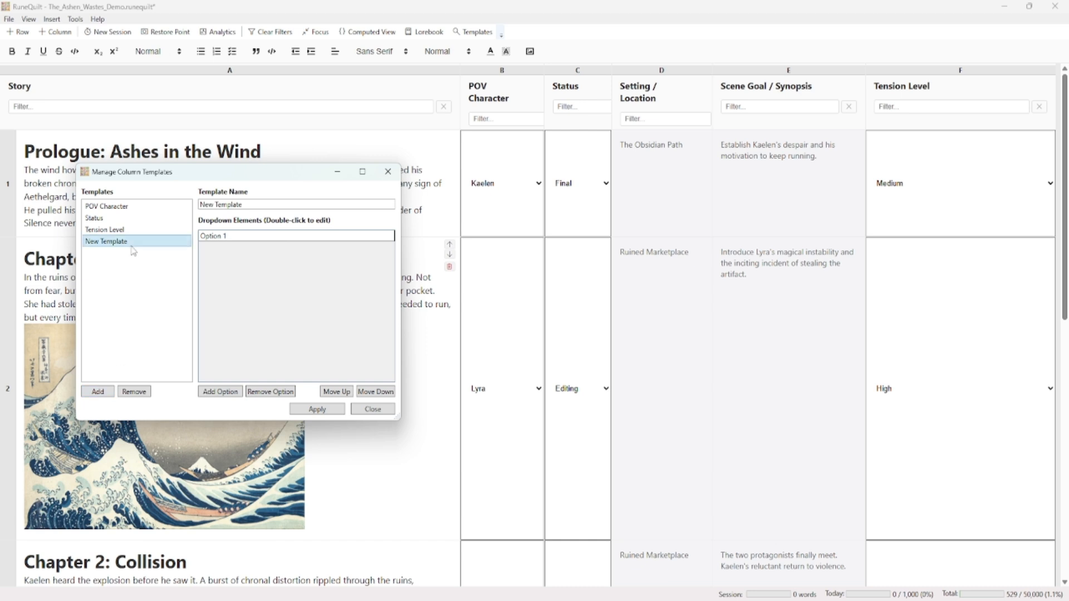
pyautogui.tripleClick(266, 204)
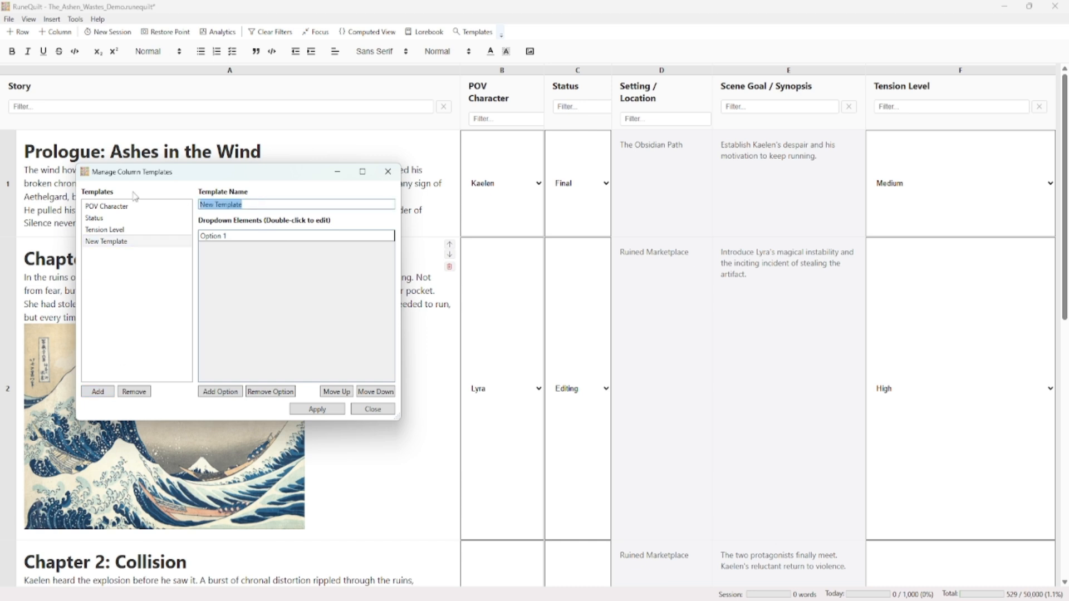
pyautogui.write('Plot')
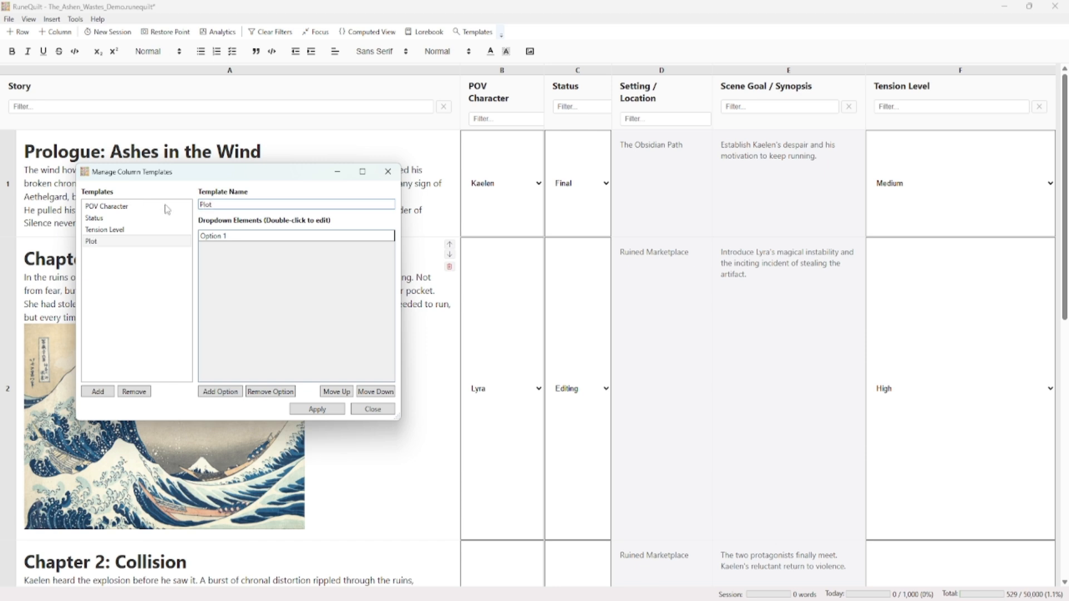
# Give the Plot template the dropdown options Touchpoint and Null, apply the changes and close the template manager
pyautogui.click(232, 239)
pyautogui.doubleClick(232, 238)
pyautogui.write('Touchpoint')
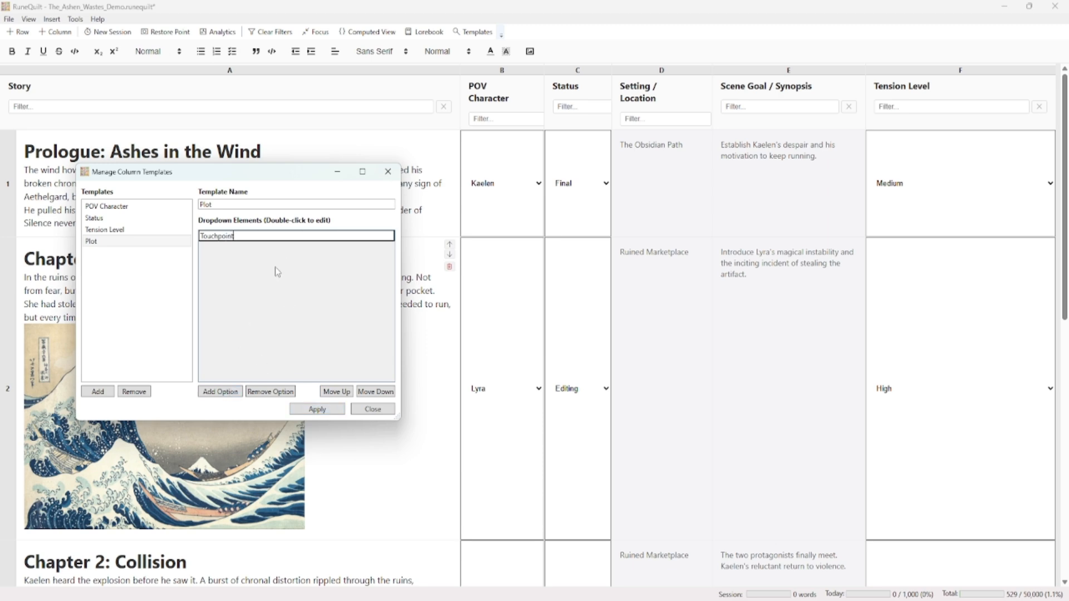
pyautogui.press('Return')
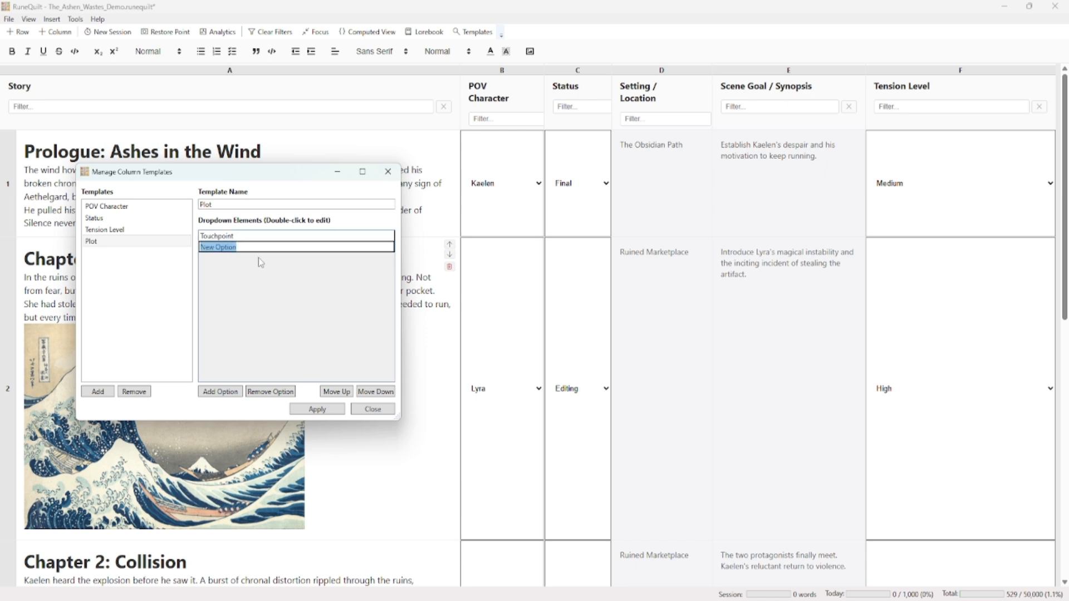
pyautogui.write('Null')
pyautogui.click(317, 411)
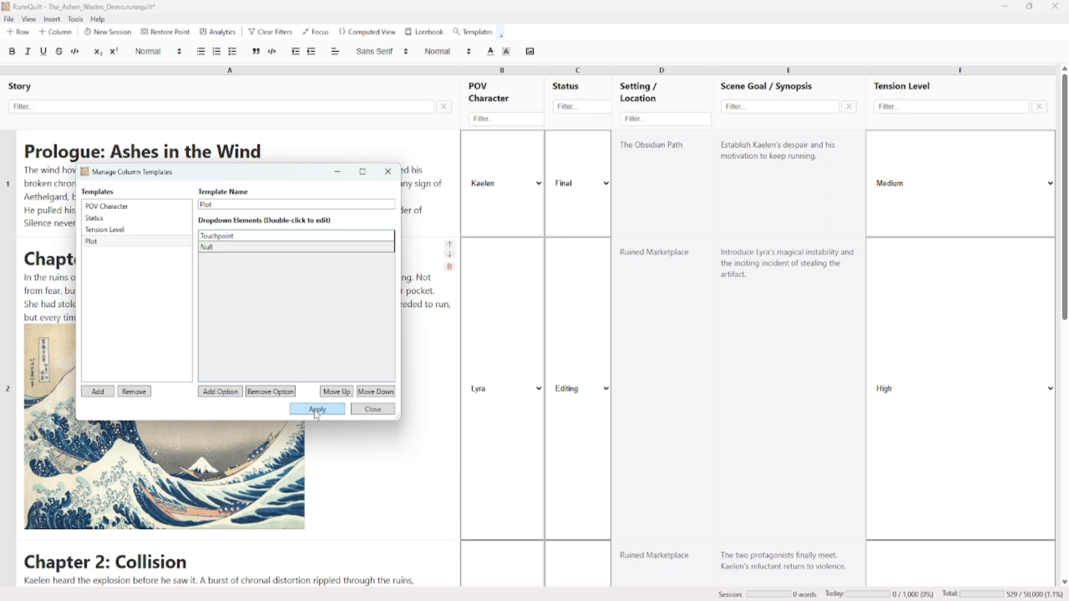
pyautogui.click(372, 409)
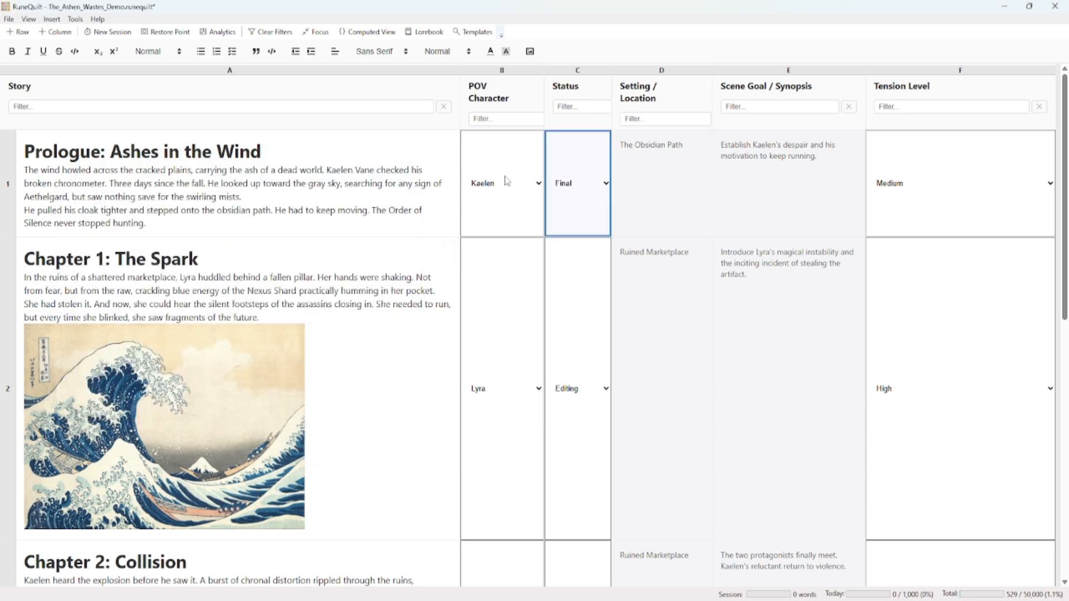
# Insert a new column into the story grid from the Plot template
pyautogui.click(502, 97)
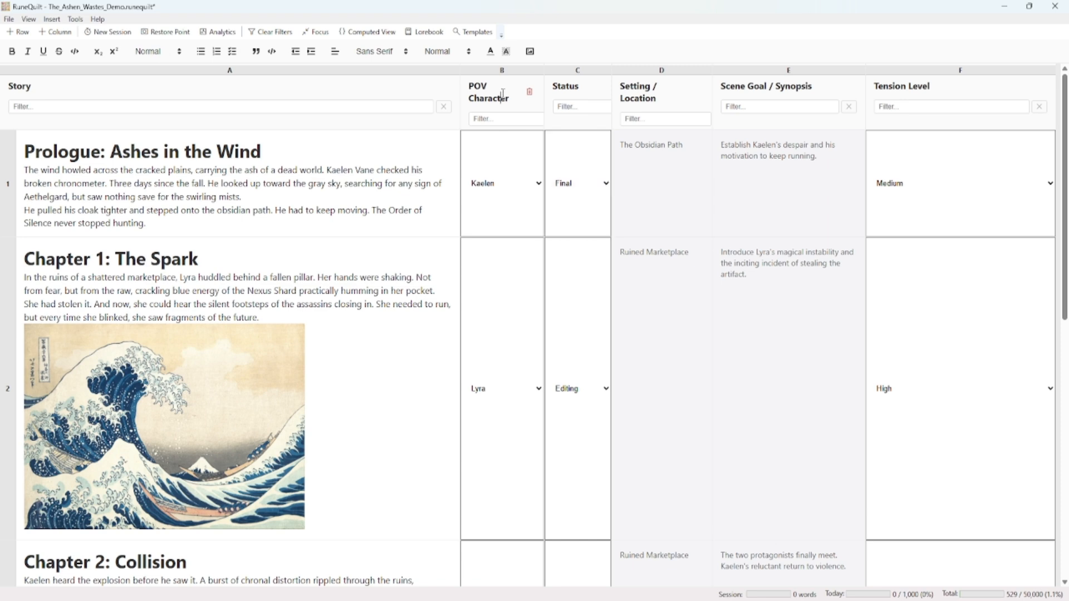
pyautogui.click(52, 19)
pyautogui.moveTo(80, 51)
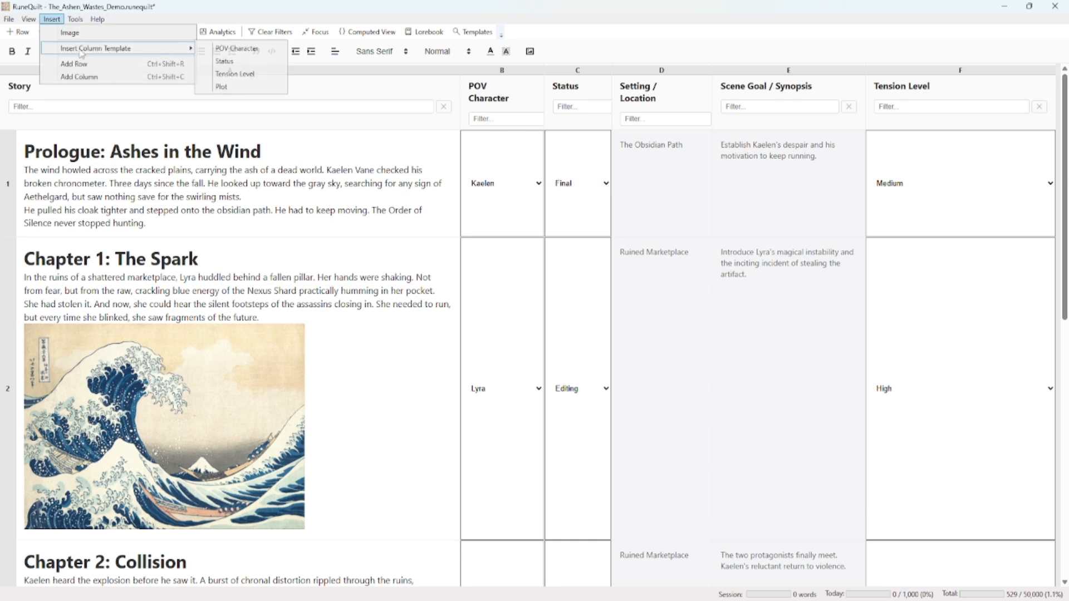
pyautogui.click(251, 89)
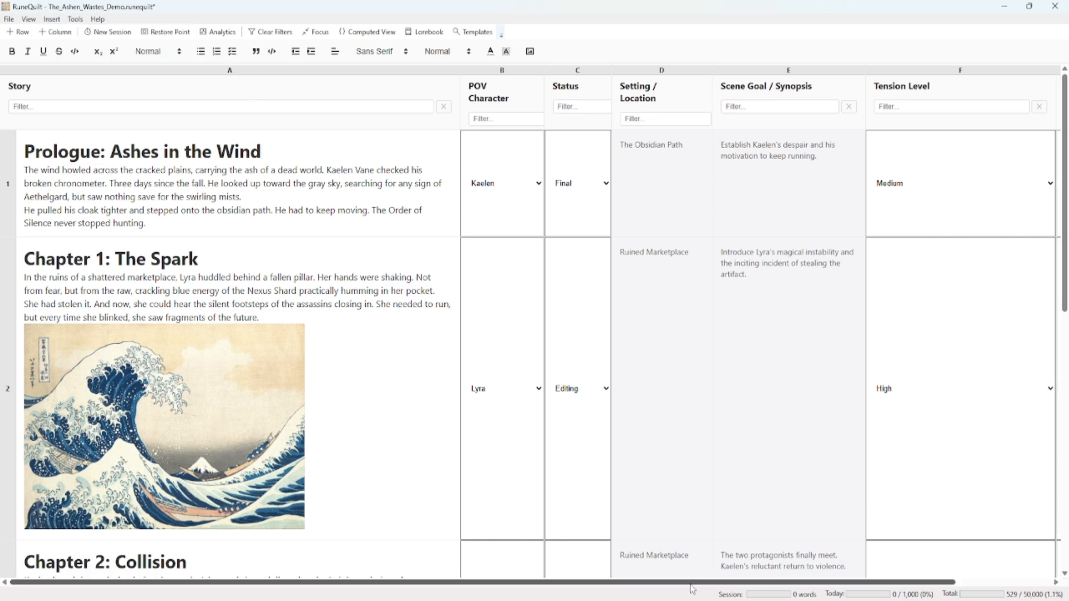
# Move the new Plot column leftward through the grid until it sits directly after the Story column
pyautogui.moveTo(692, 583); pyautogui.dragTo(816, 575)
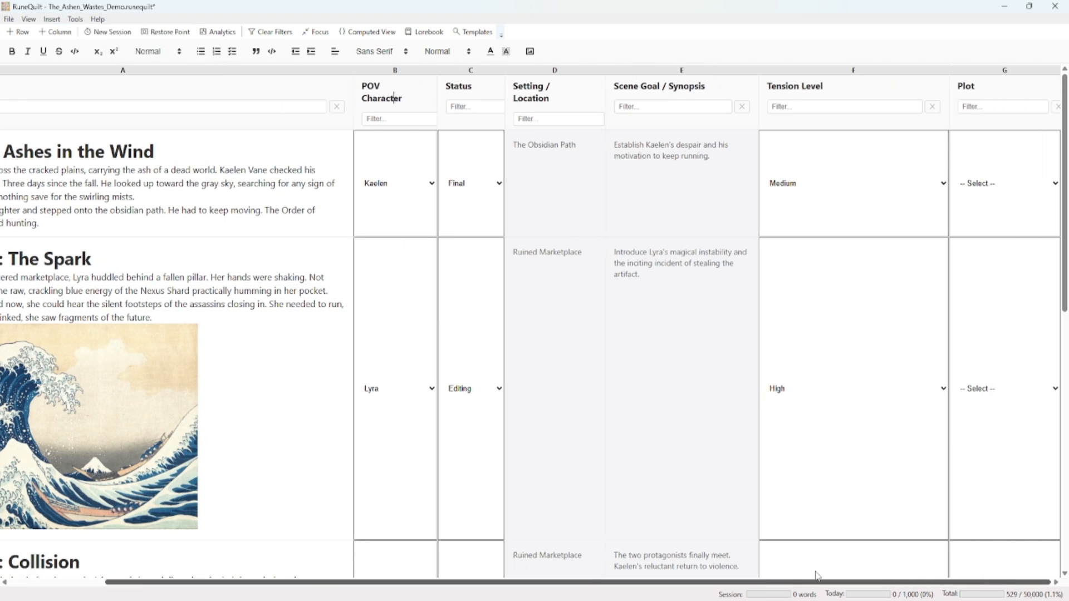
pyautogui.rightClick(989, 87)
pyautogui.click(934, 142)
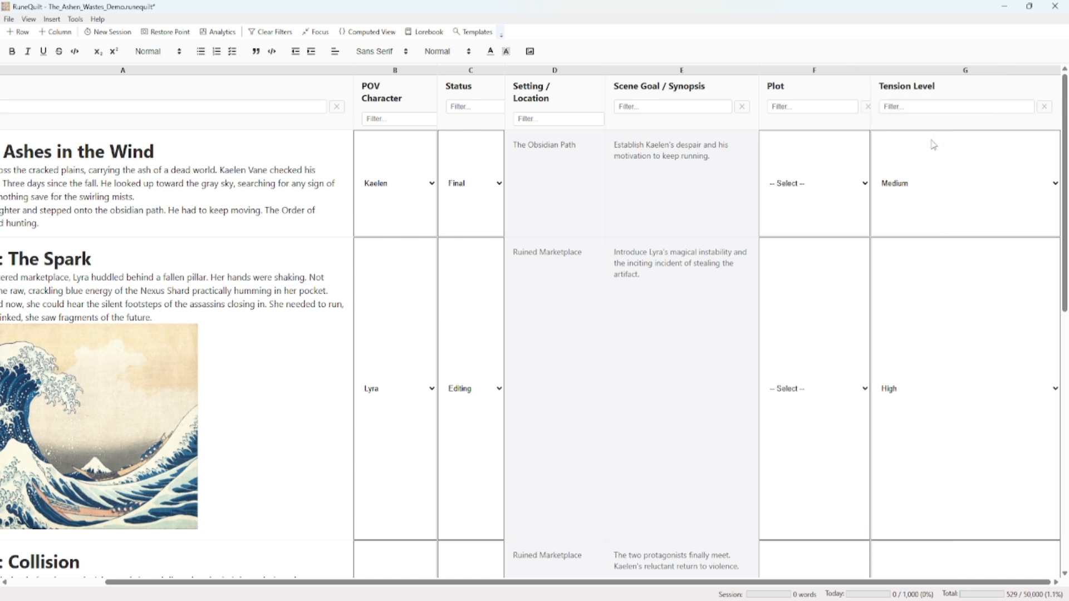
pyautogui.rightClick(817, 93)
pyautogui.click(830, 143)
pyautogui.rightClick(665, 90)
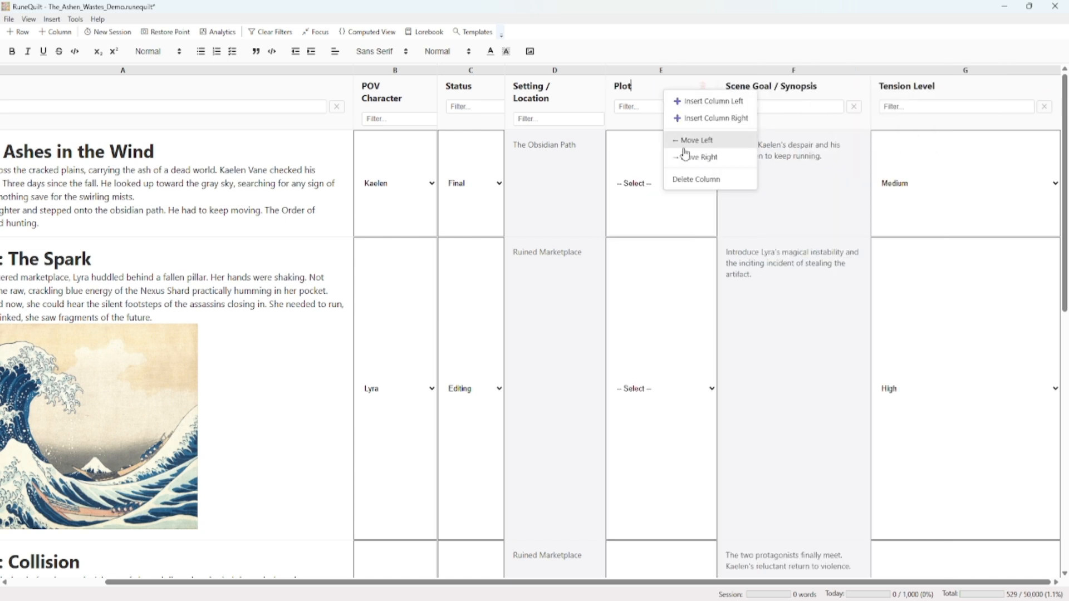
pyautogui.click(683, 139)
pyautogui.rightClick(538, 92)
pyautogui.click(555, 138)
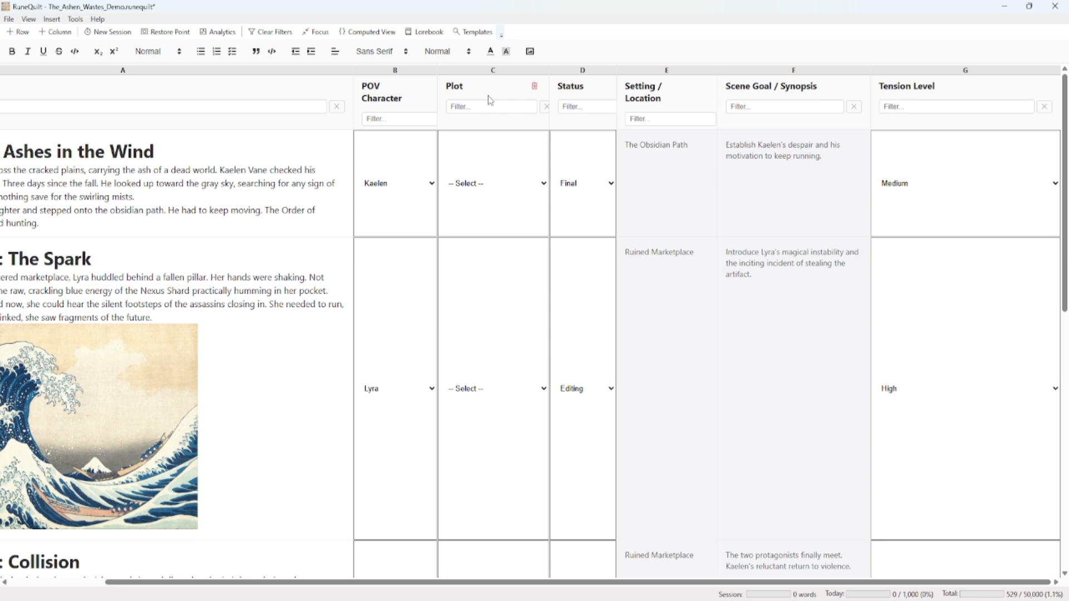
pyautogui.rightClick(488, 97)
pyautogui.click(508, 141)
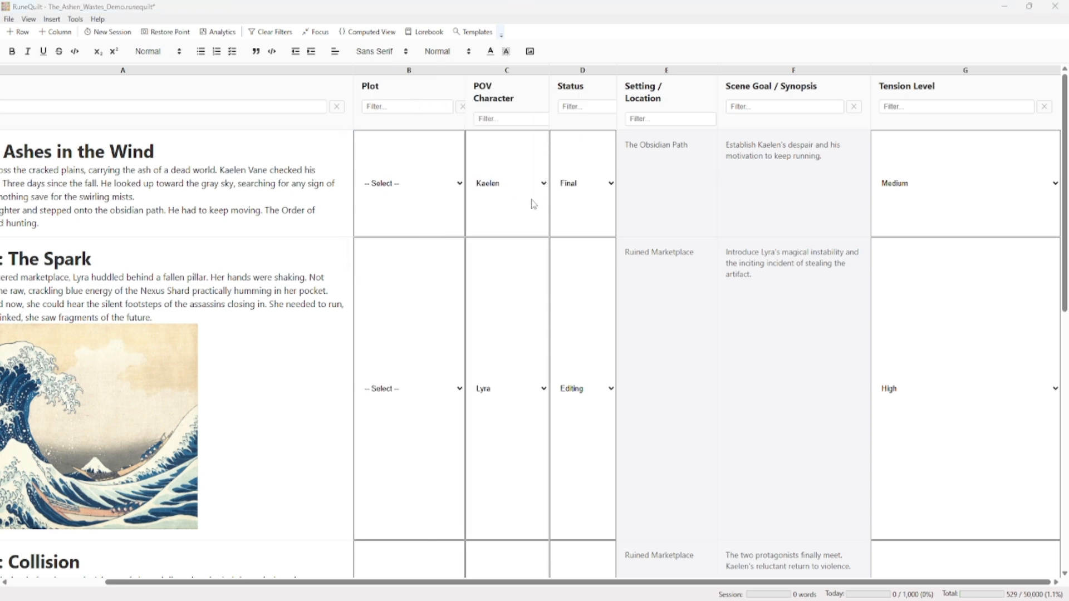
# Rename the Plot column as "Lyra's backstory"
pyautogui.moveTo(405, 86); pyautogui.dragTo(269, 78)
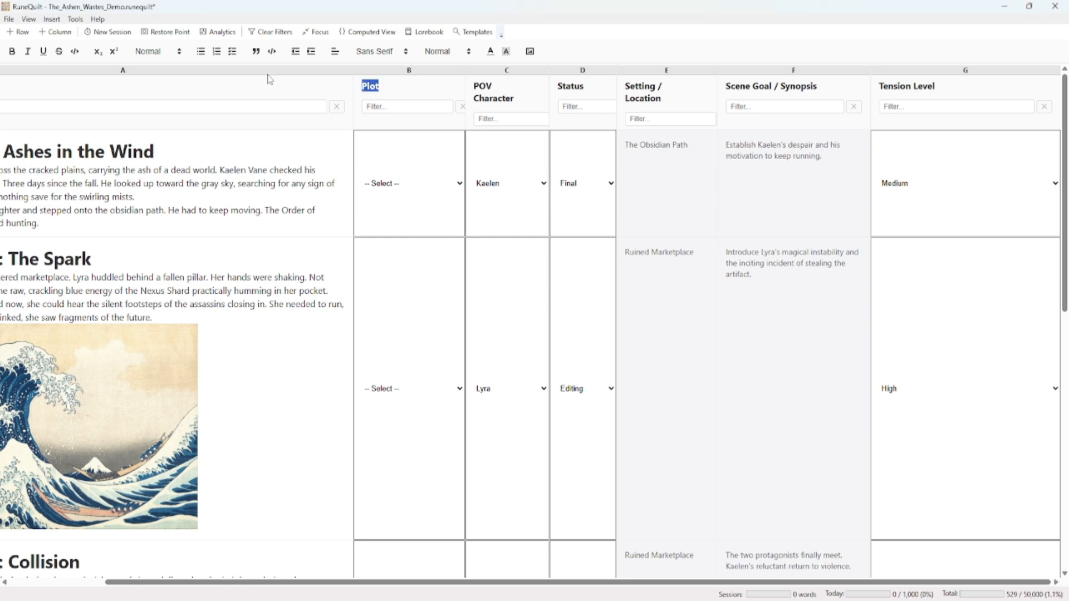
pyautogui.write("Lyra's backstory")
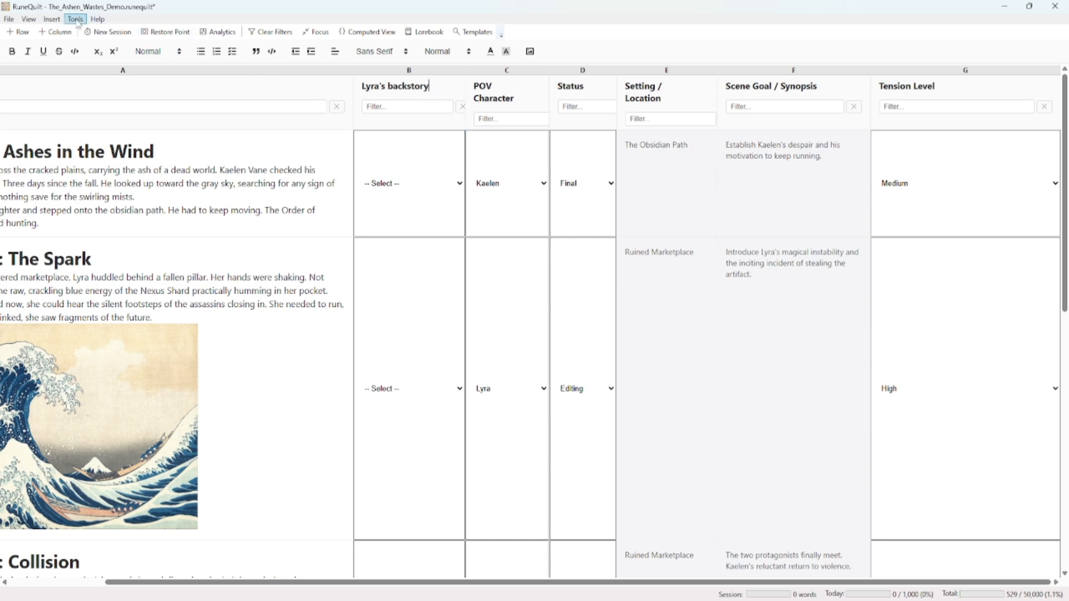
# Insert another column into the story grid from the Plot template
pyautogui.click(52, 20)
pyautogui.moveTo(78, 47)
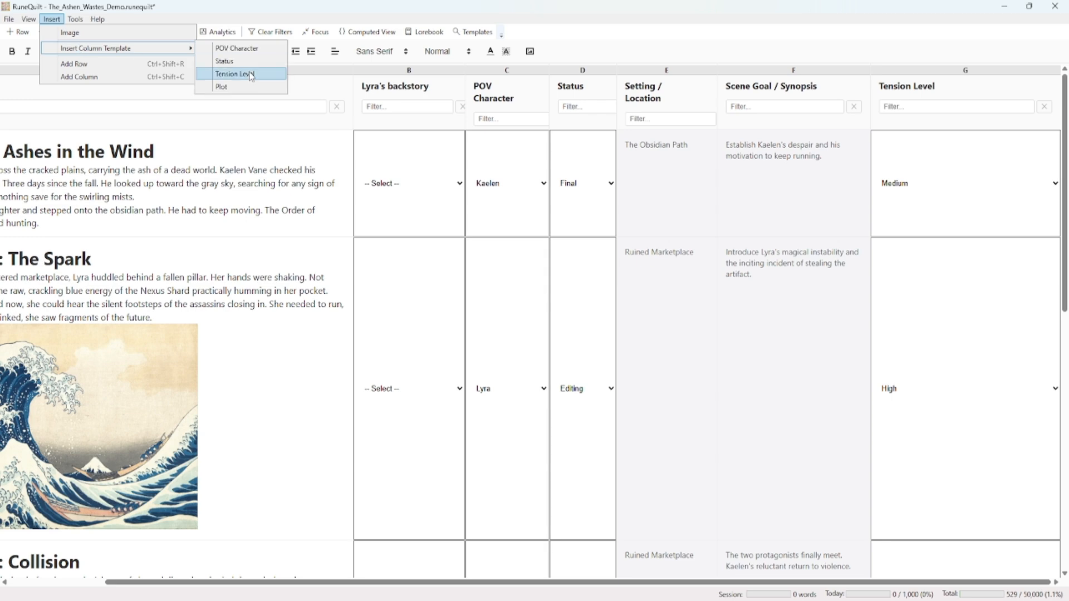
pyautogui.click(234, 89)
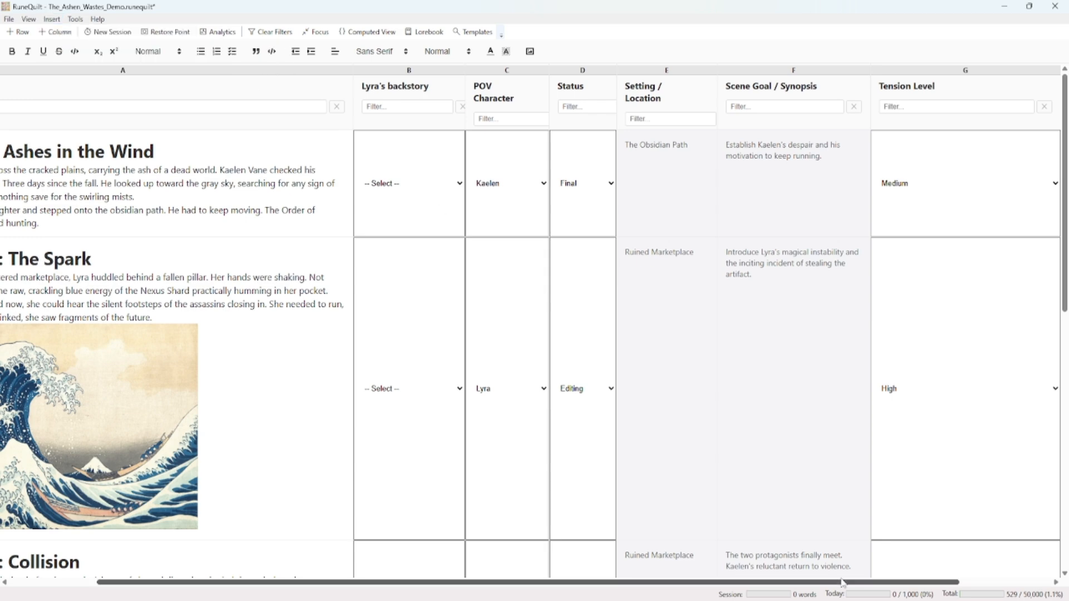
# Move the second Plot column from the end of the grid to between Lyra's backstory and POV Character
pyautogui.moveTo(840, 583); pyautogui.dragTo(956, 584)
pyautogui.rightClick(999, 86)
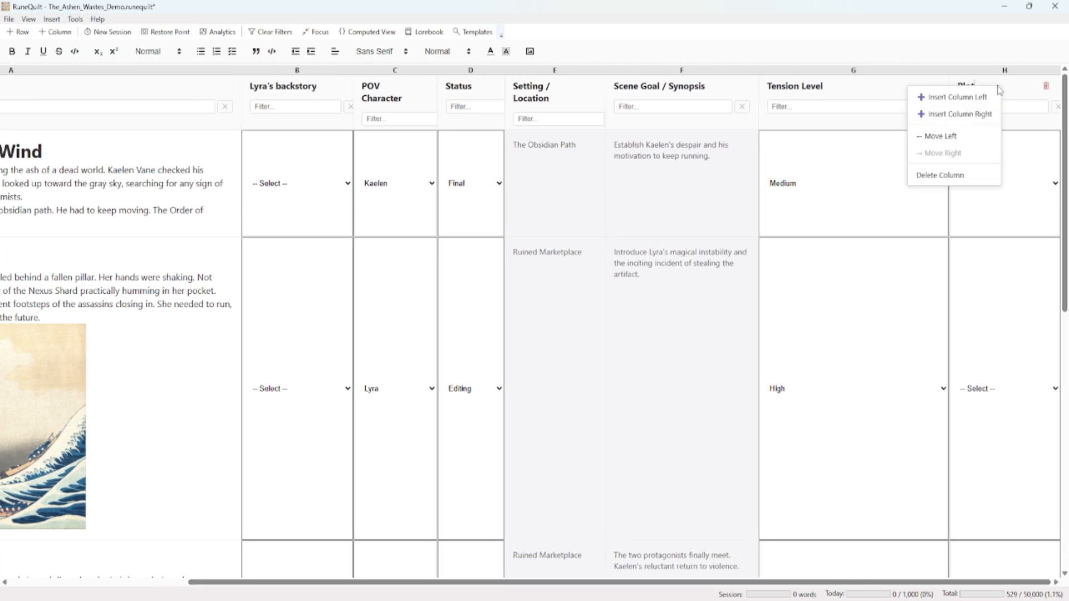
pyautogui.click(959, 138)
pyautogui.rightClick(792, 81)
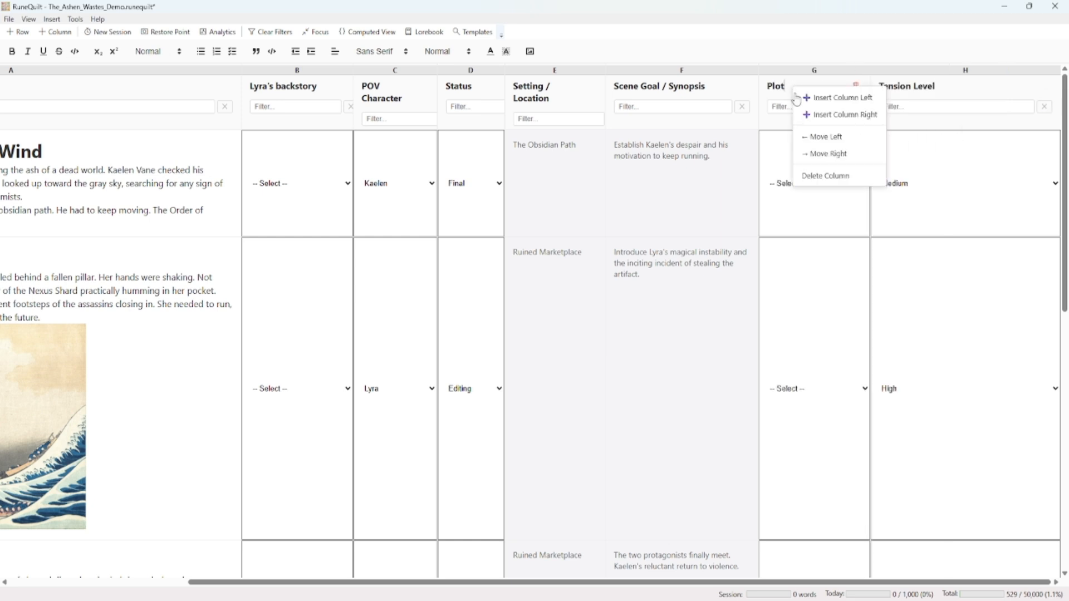
pyautogui.click(811, 137)
pyautogui.rightClick(640, 89)
pyautogui.click(663, 137)
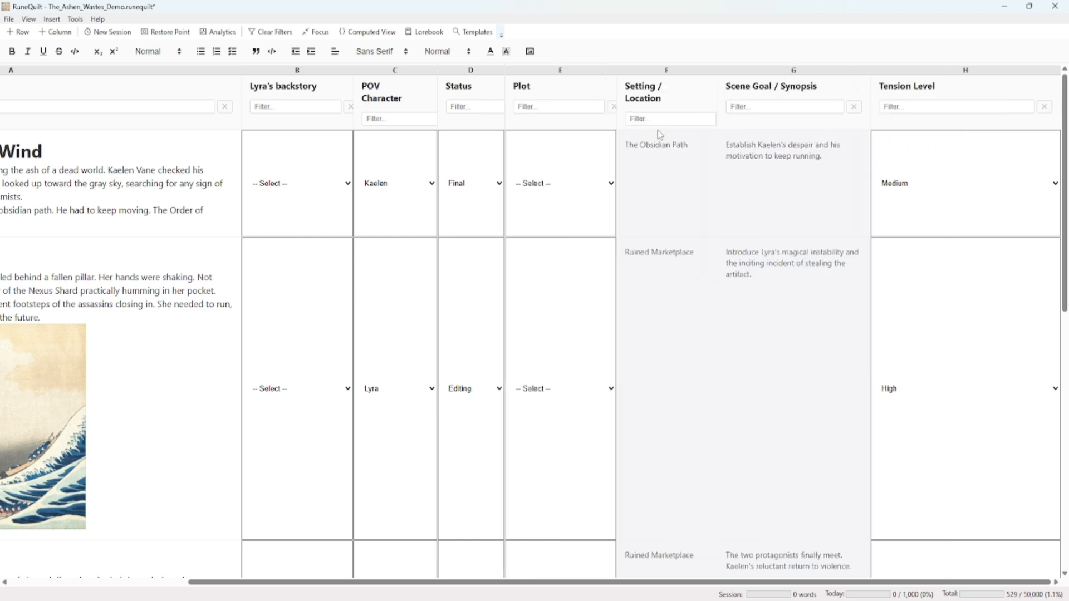
pyautogui.rightClick(543, 88)
pyautogui.click(568, 141)
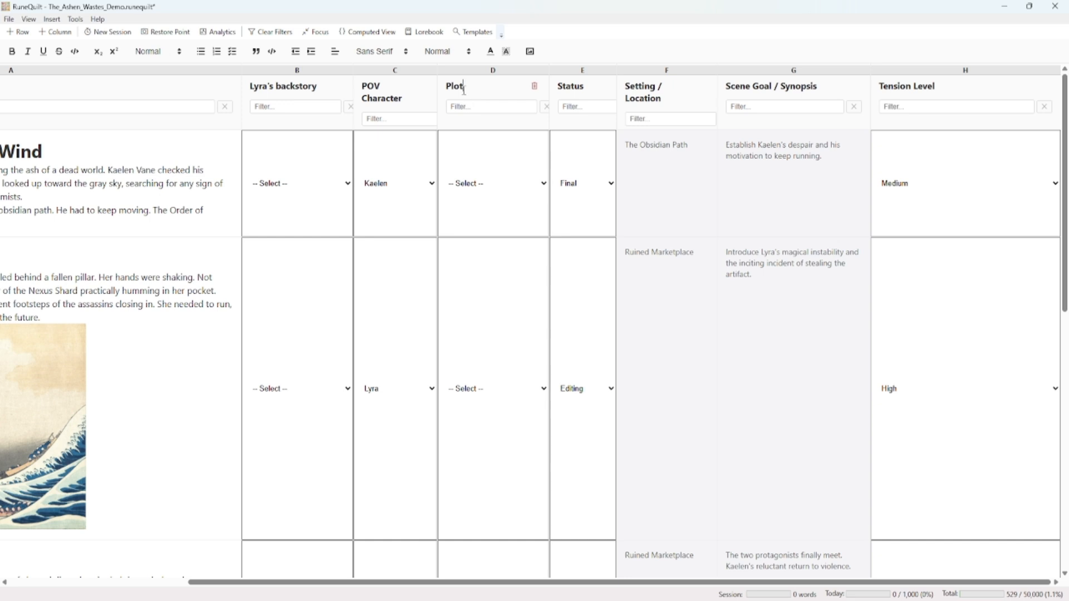
pyautogui.rightClick(465, 88)
pyautogui.click(491, 139)
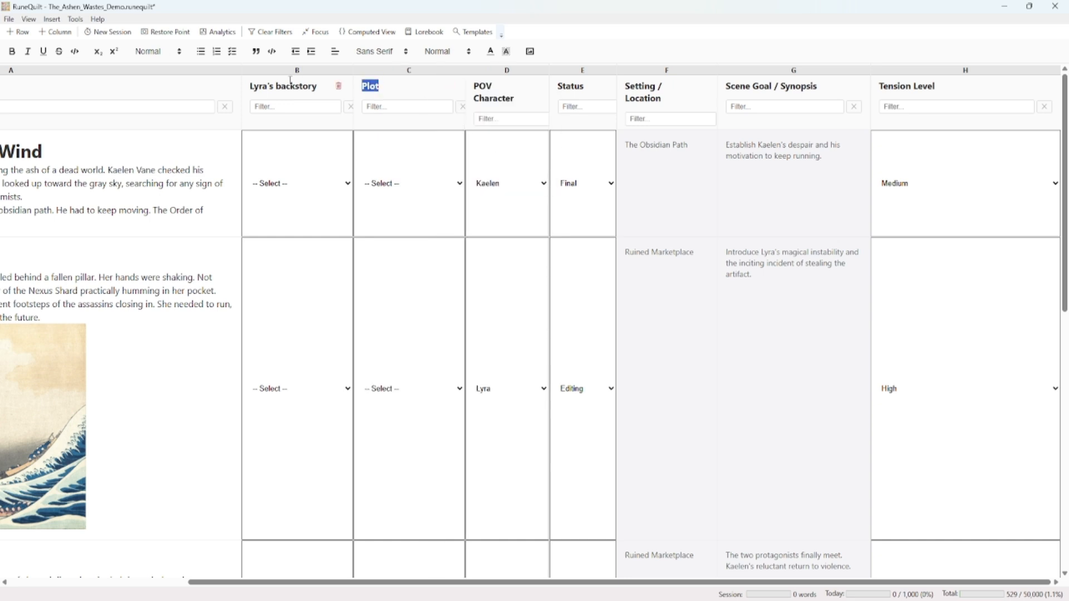
# Rename the second Plot column as "Kaelen's search for Aethelgard"
pyautogui.write("Kaelen's search for ")
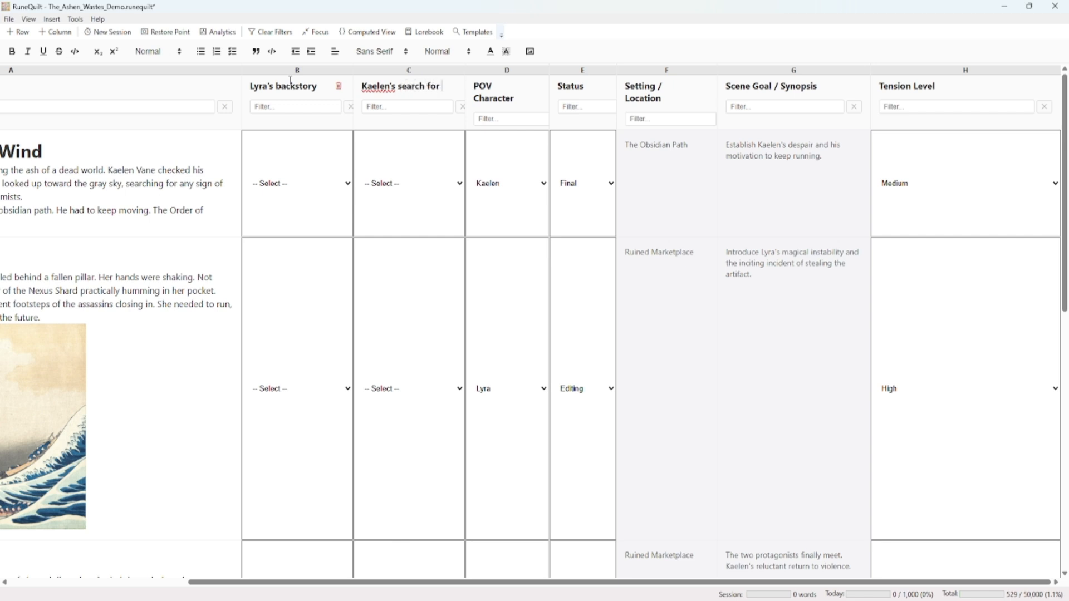
pyautogui.write('Awe')
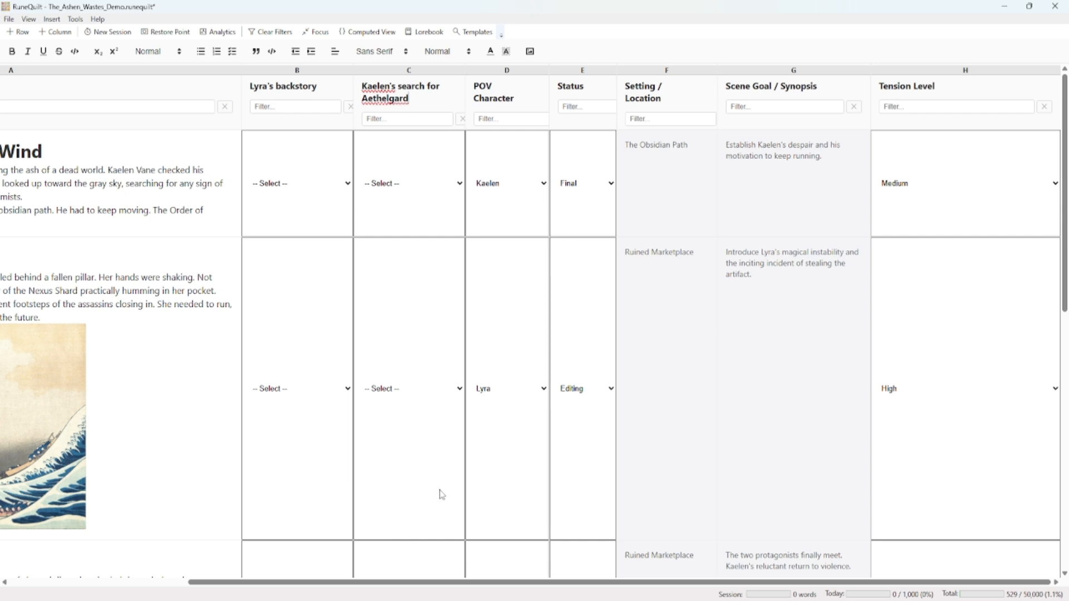
# Choose Touchpoint for the Prologue under Lyra's backstory and for Chapter 2 under Kaelen's search for Aethelgard
pyautogui.hscroll(-5, 457, 582)
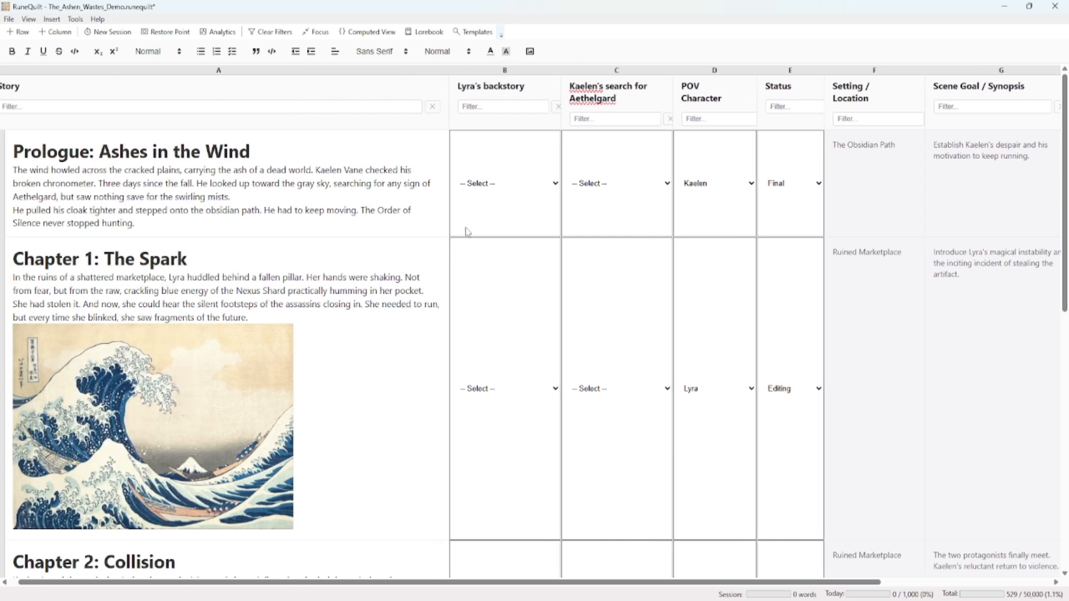
pyautogui.click(498, 193)
pyautogui.click(490, 262)
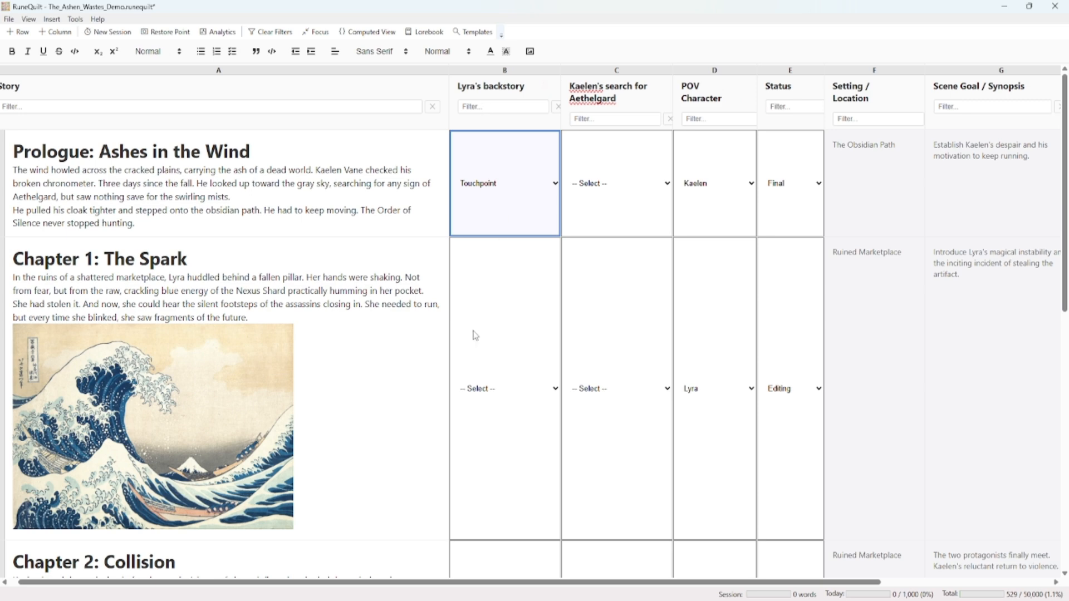
pyautogui.scroll(-3, 472, 334)
pyautogui.scroll(-2, 567, 410)
pyautogui.click(630, 374)
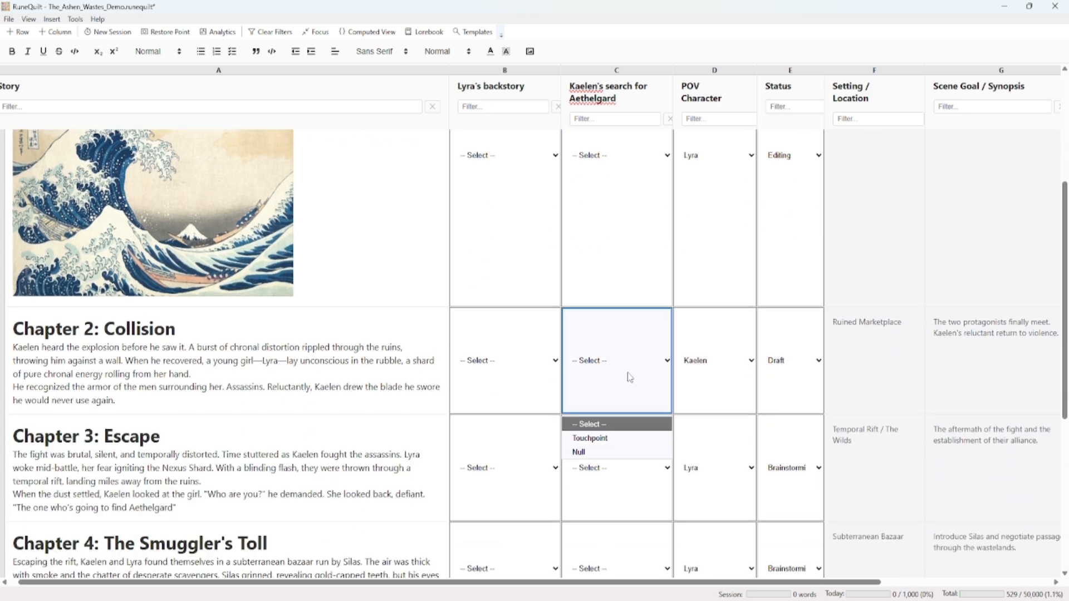
pyautogui.click(609, 440)
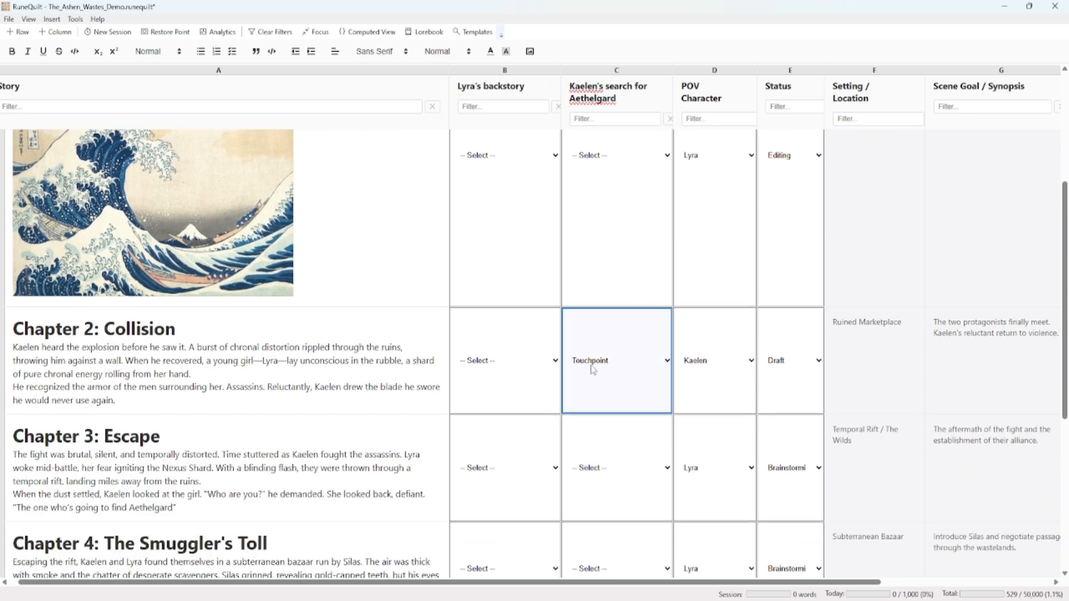
# Review the chapter rows and widen the Lyra's backstory column slightly
pyautogui.scroll(4, 615, 390)
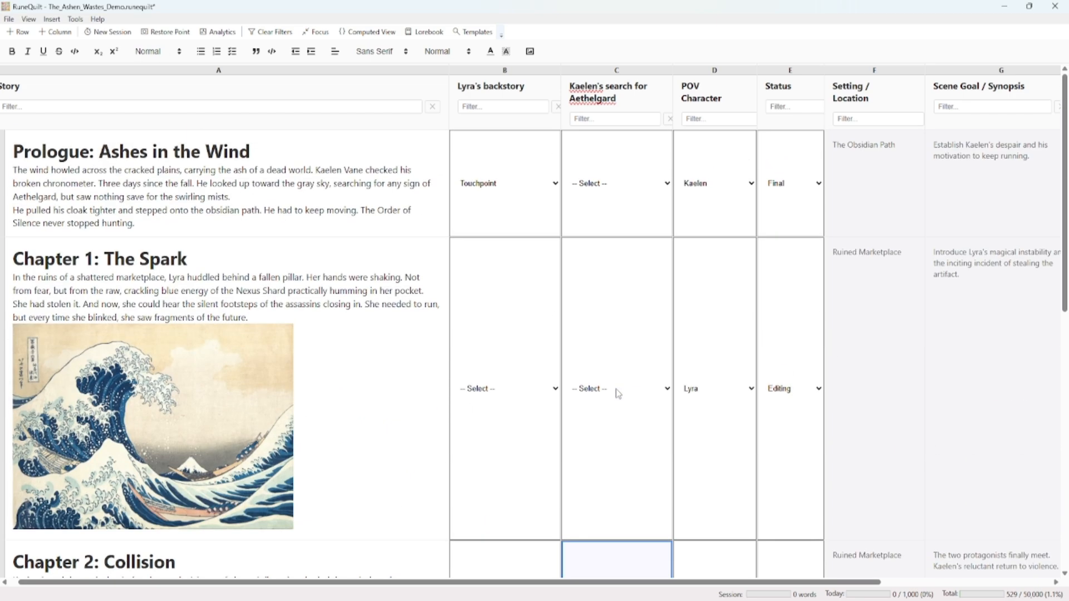
pyautogui.scroll(-9, 544, 329)
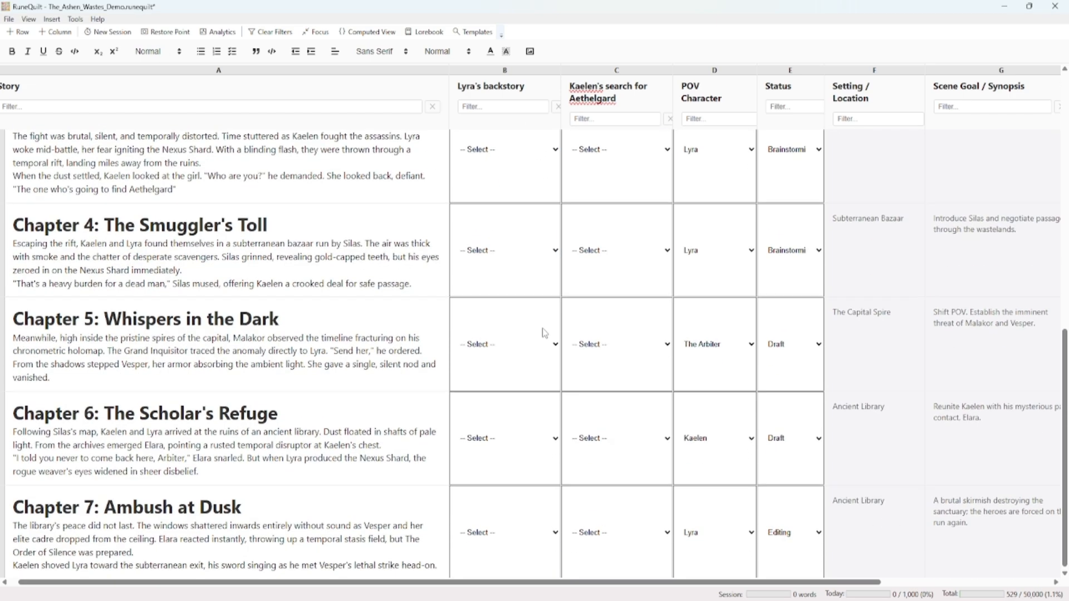
pyautogui.scroll(9, 544, 329)
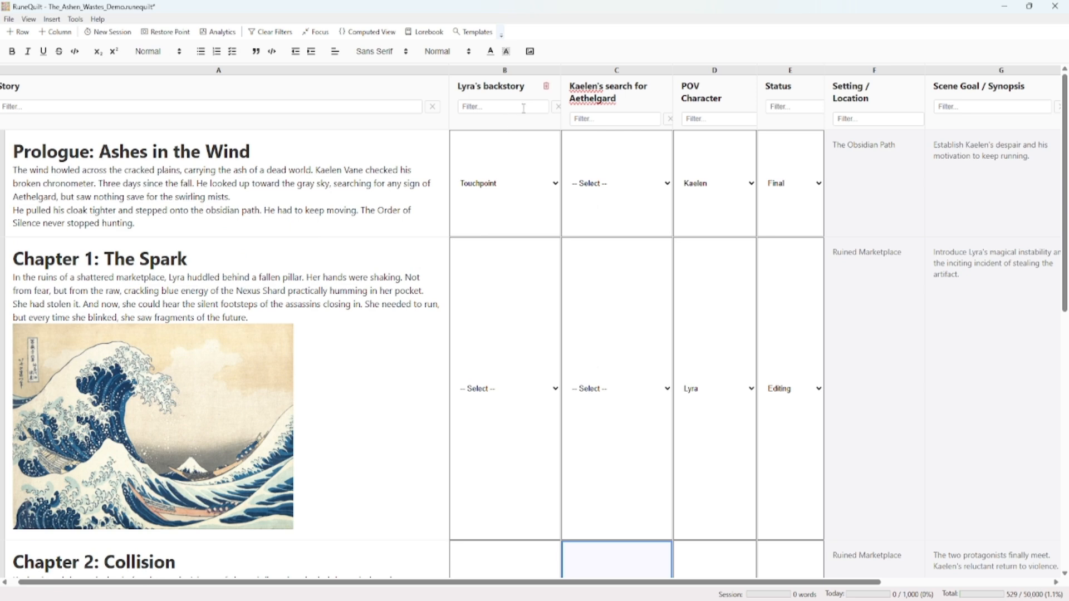
pyautogui.moveTo(561, 84); pyautogui.dragTo(592, 84)
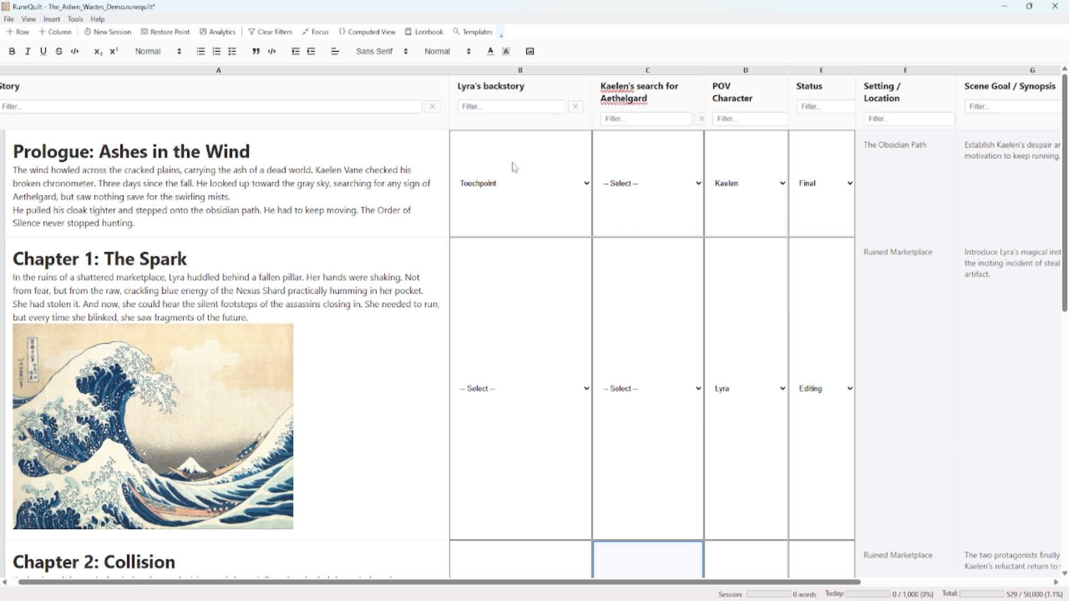
# Filter the rows by "touchpoint" in the Lyra's backstory column and clear that filter again
pyautogui.click(510, 109)
pyautogui.write('touchpoint')
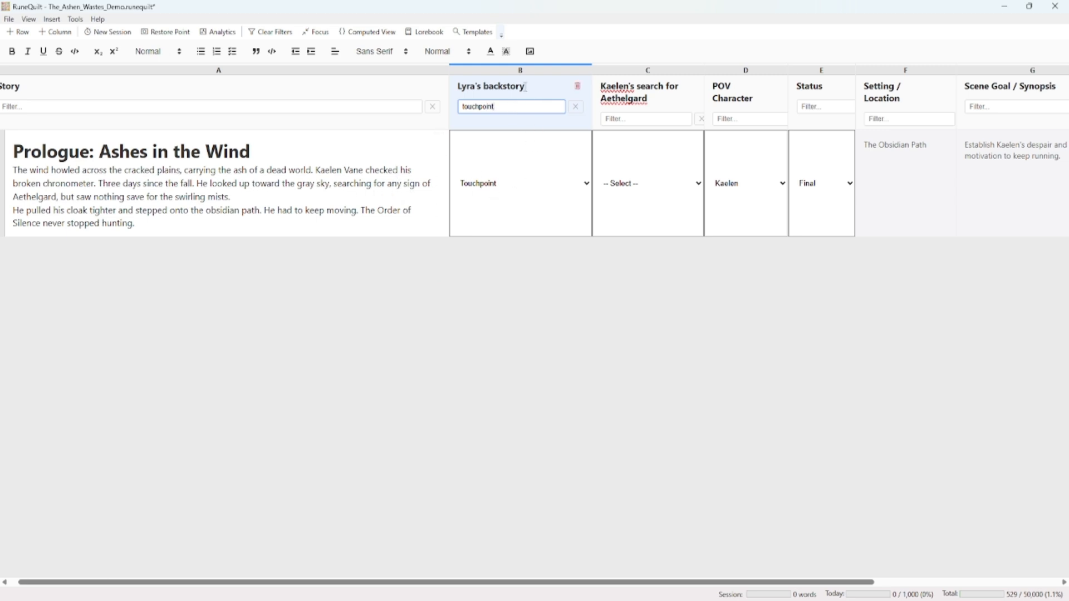
pyautogui.click(574, 112)
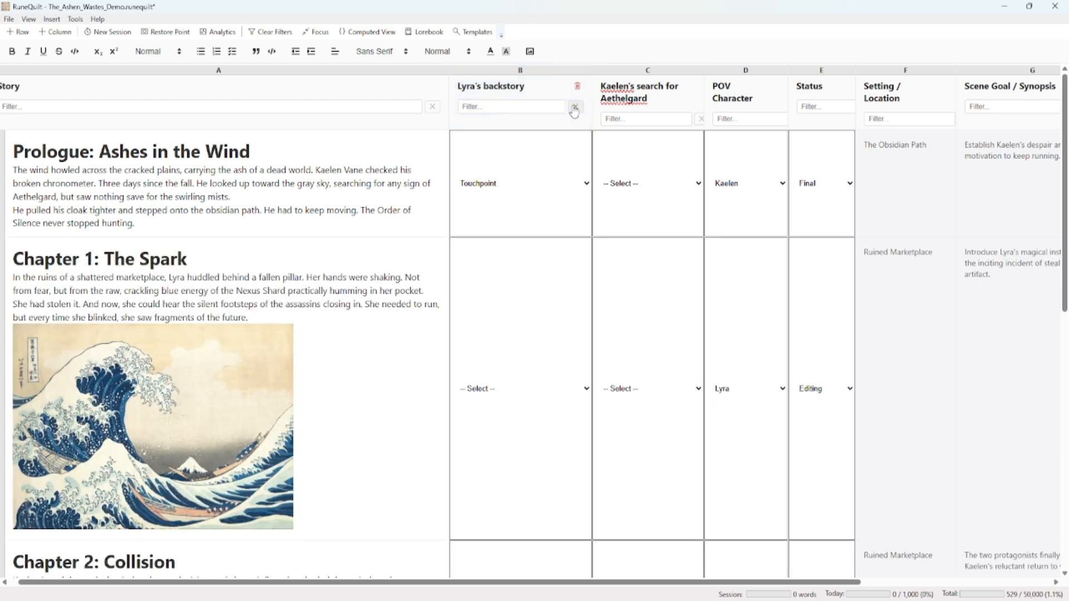
# Filter the rows by "touch" in the Kaelen's search for Aethelgard column and clear that filter again
pyautogui.click(640, 118)
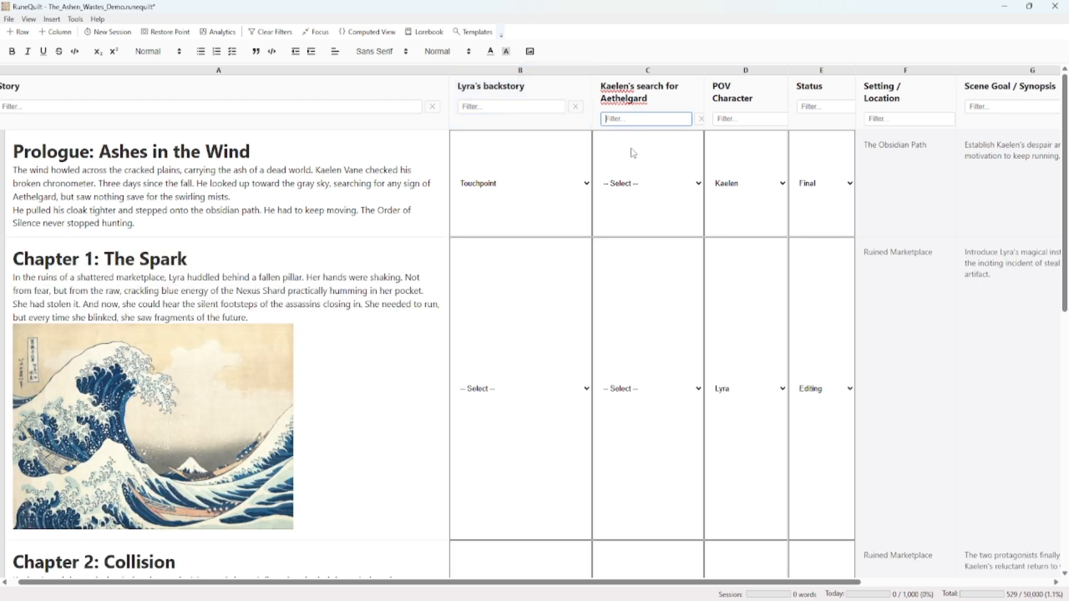
pyautogui.write('touch')
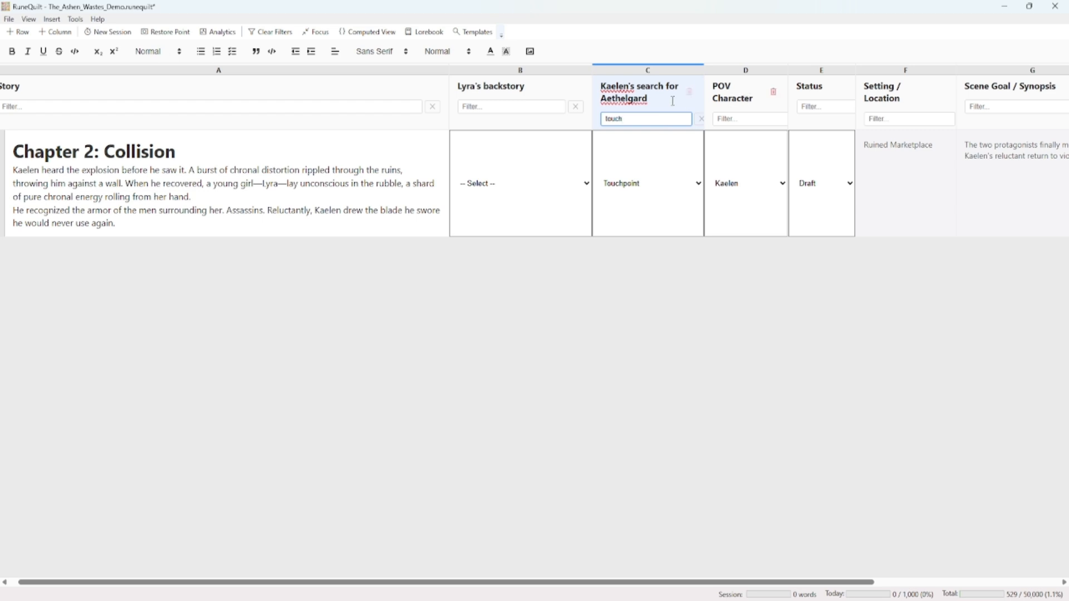
pyautogui.click(701, 118)
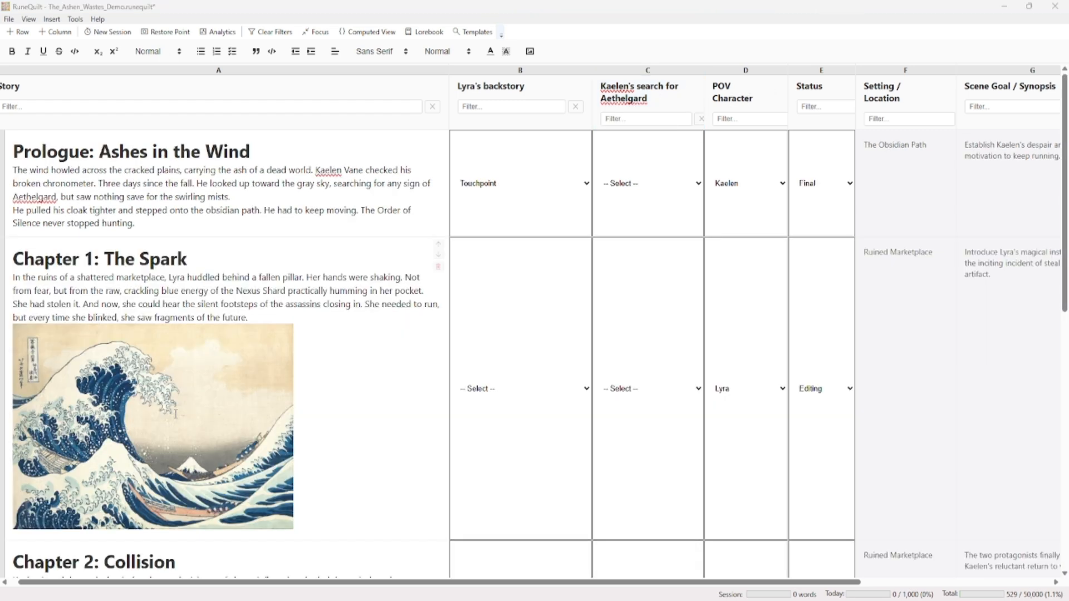
# Generate a word frequency tracker column for the word "the"
pyautogui.click(76, 19)
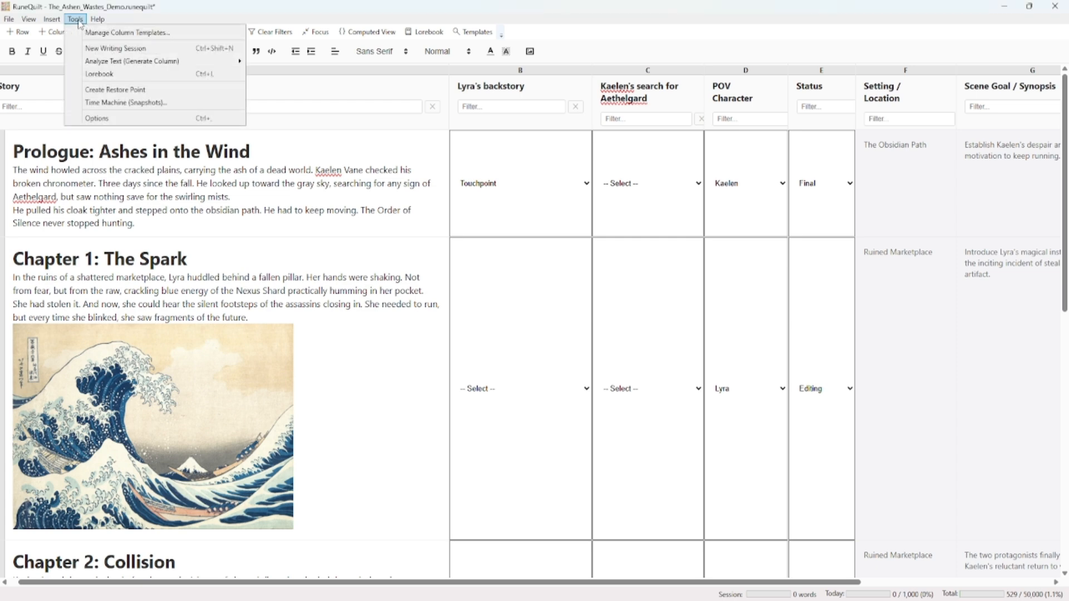
pyautogui.moveTo(211, 61)
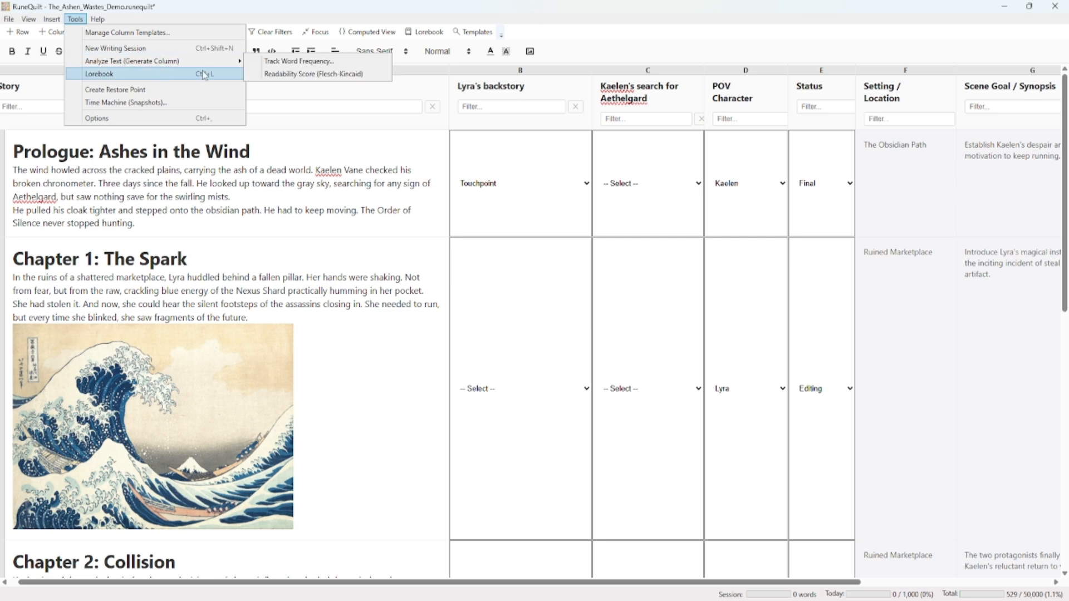
pyautogui.click(299, 63)
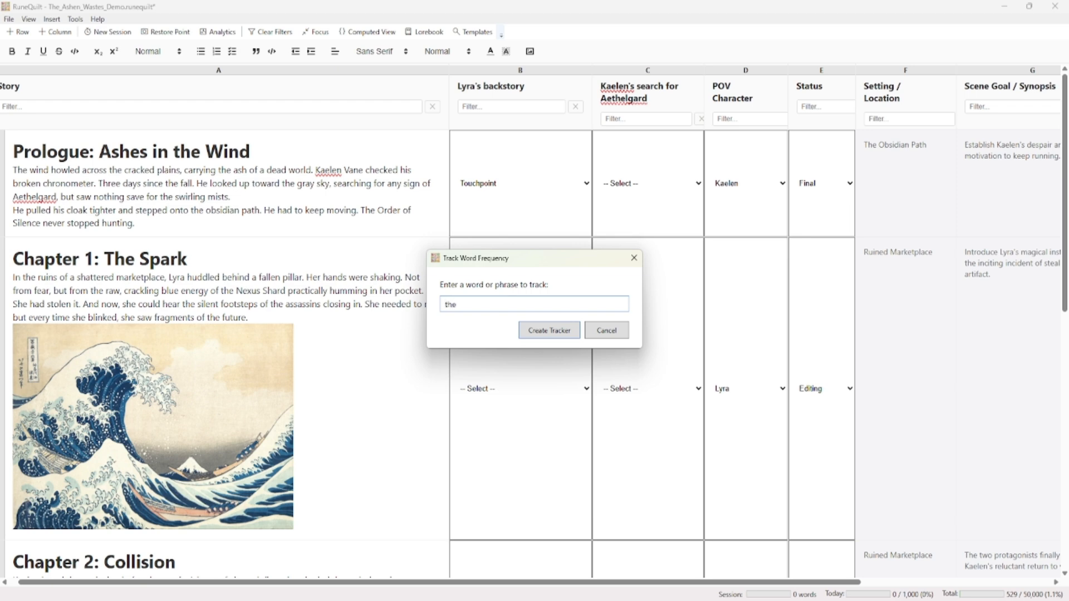
pyautogui.click(557, 335)
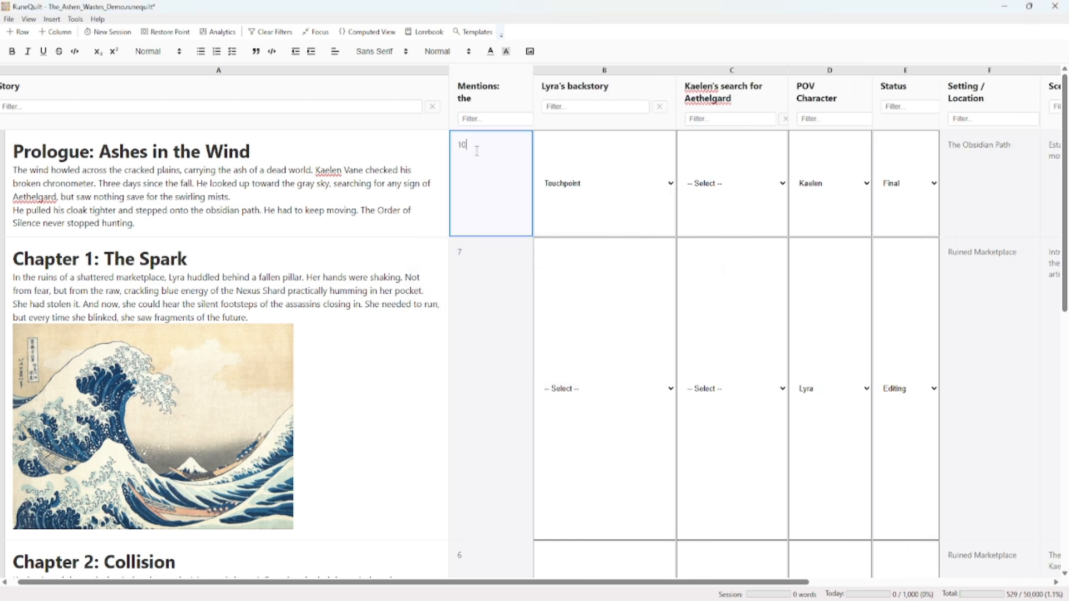
# Compare the mention counts of "the" with the story text of the Prologue, Chapter 1 and the following chapters
pyautogui.click(359, 196)
pyautogui.click(480, 150)
pyautogui.moveTo(312, 226); pyautogui.dragTo(31, 151)
pyautogui.click(499, 270)
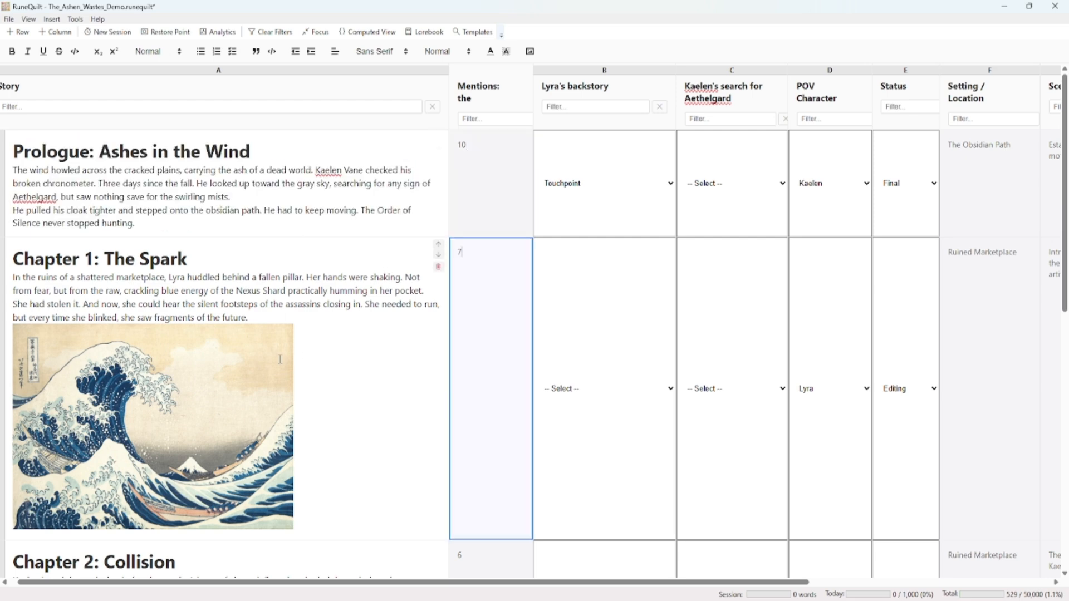
pyautogui.scroll(-10, 280, 359)
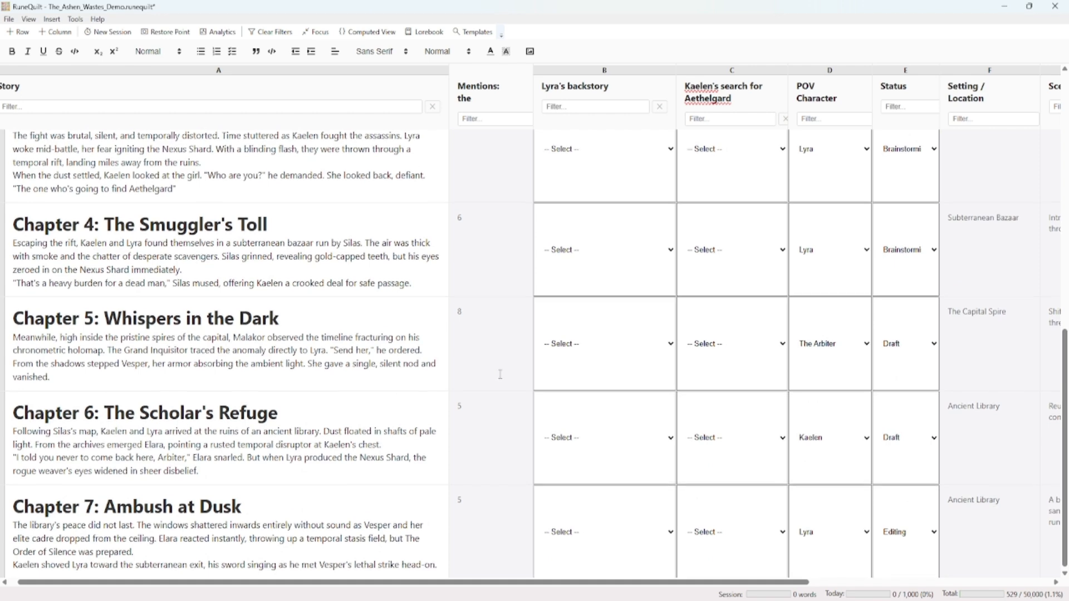
# Add the words "the the the" to the end of the Prologue's story text
pyautogui.scroll(10, 500, 375)
pyautogui.click(495, 200)
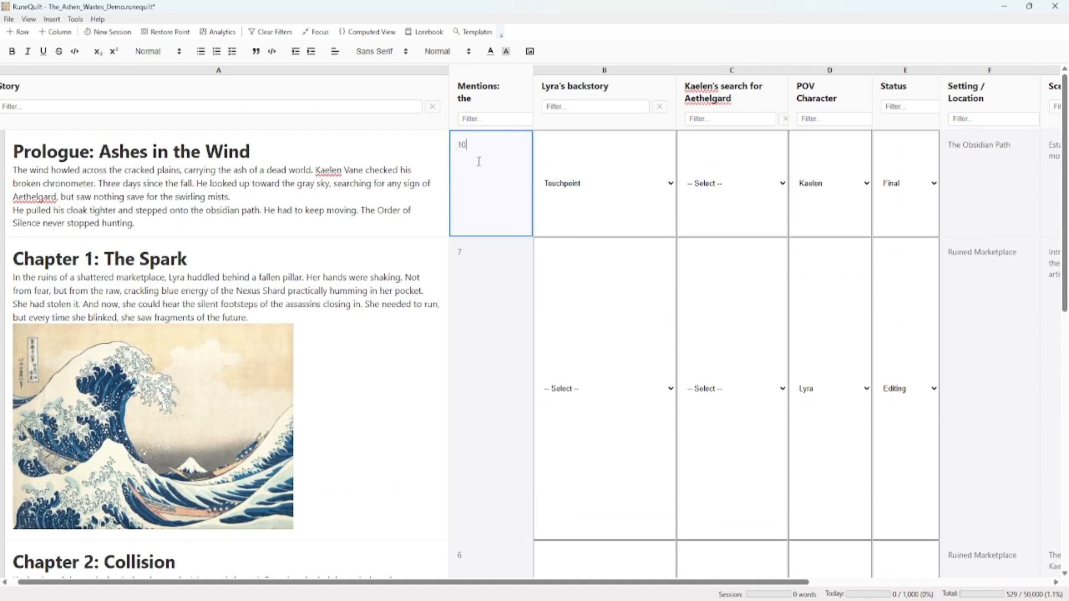
pyautogui.click(479, 295)
pyautogui.click(490, 200)
pyautogui.click(384, 222)
pyautogui.write('the the')
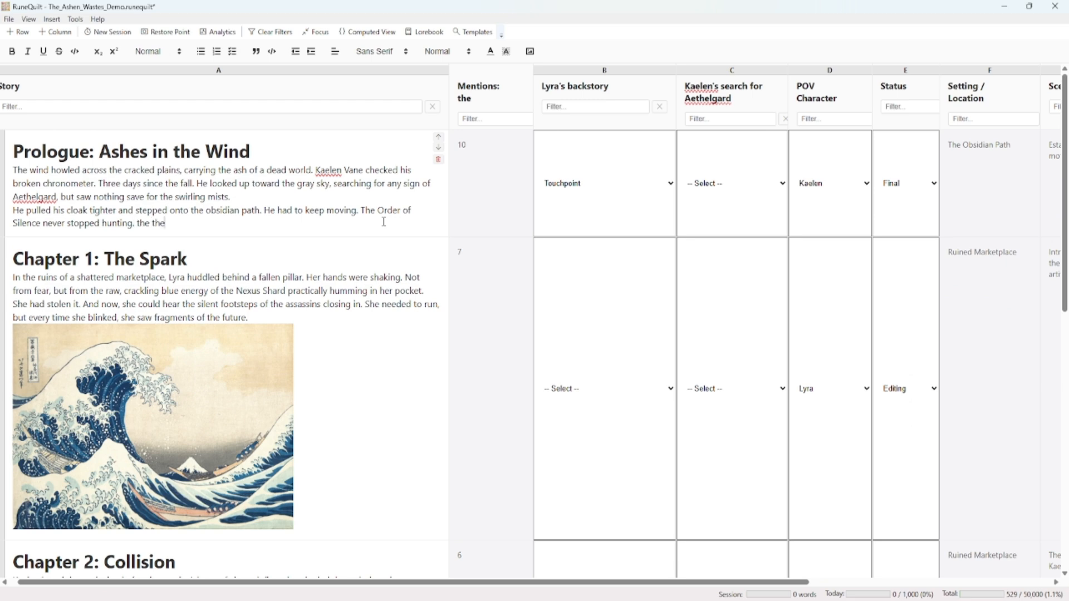
pyautogui.write(' the')
pyautogui.click(501, 183)
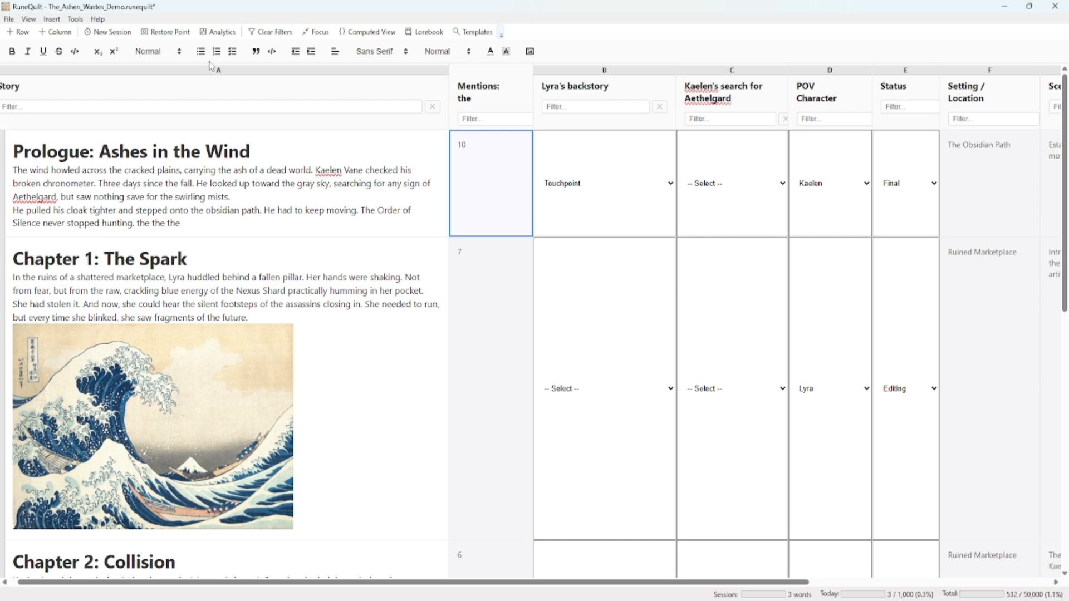
# Generate a fresh word frequency column for "the" and delete the outdated Mentions column
pyautogui.click(75, 19)
pyautogui.moveTo(123, 66)
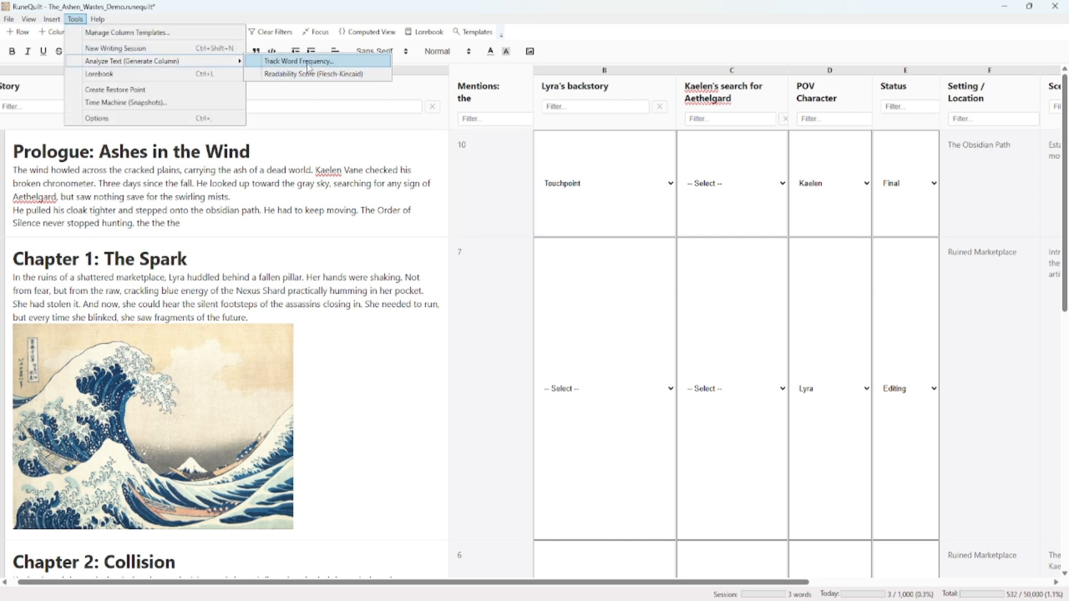
pyautogui.click(308, 63)
pyautogui.write('the')
pyautogui.click(554, 332)
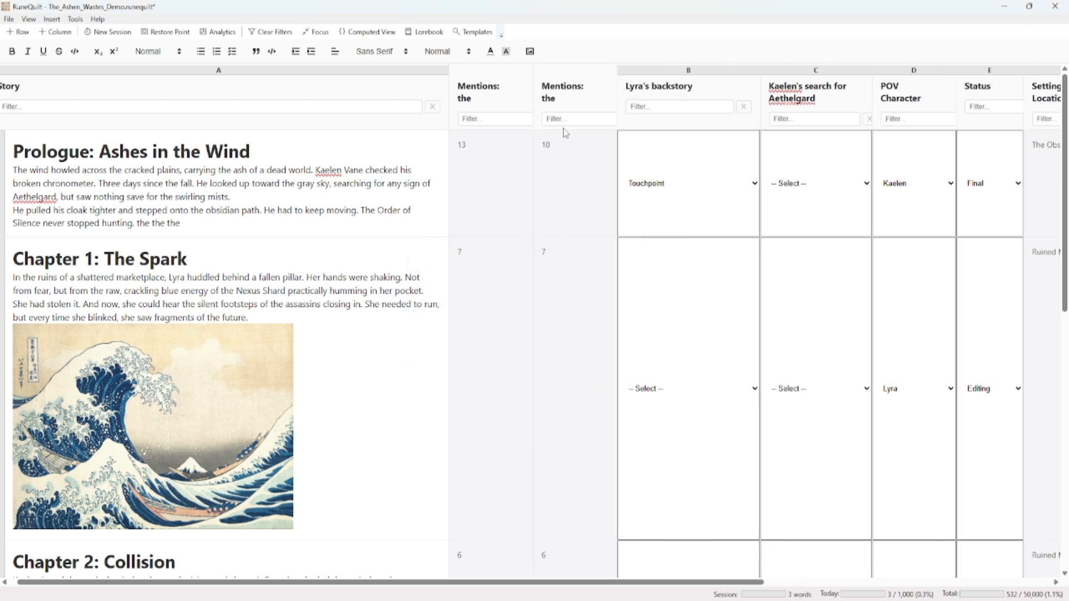
pyautogui.click(604, 95)
pyautogui.click(577, 346)
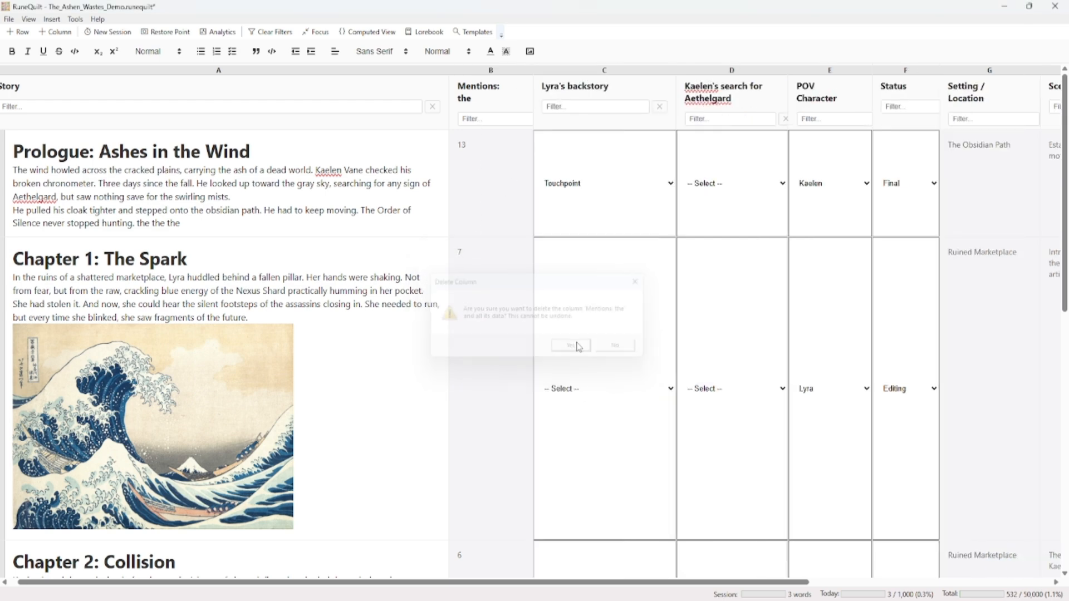
# Generate a Flesch-Kincaid readability score column for the story text
pyautogui.click(75, 20)
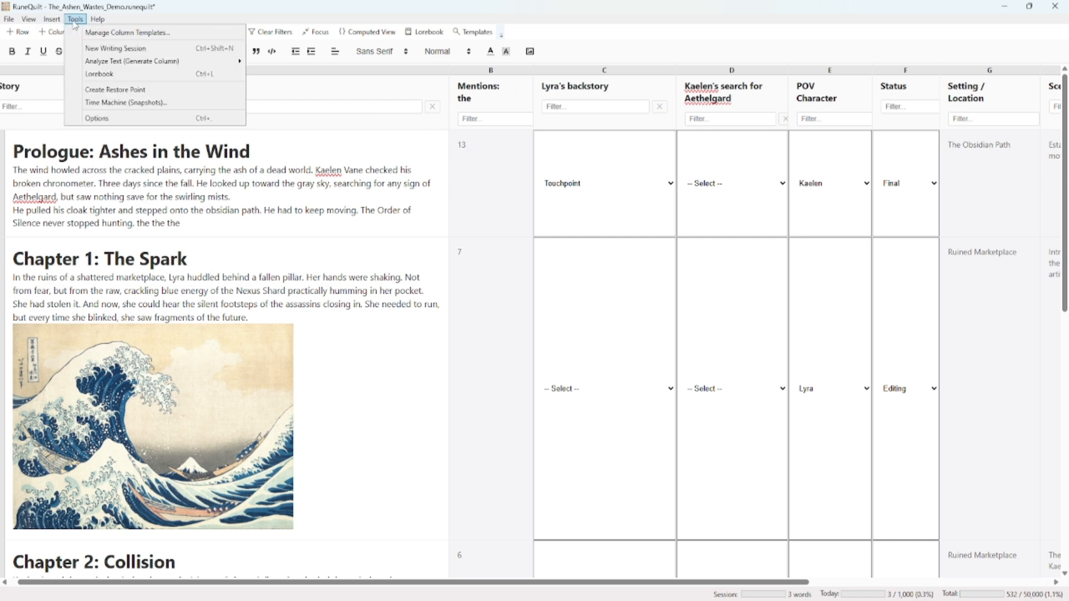
pyautogui.moveTo(120, 61)
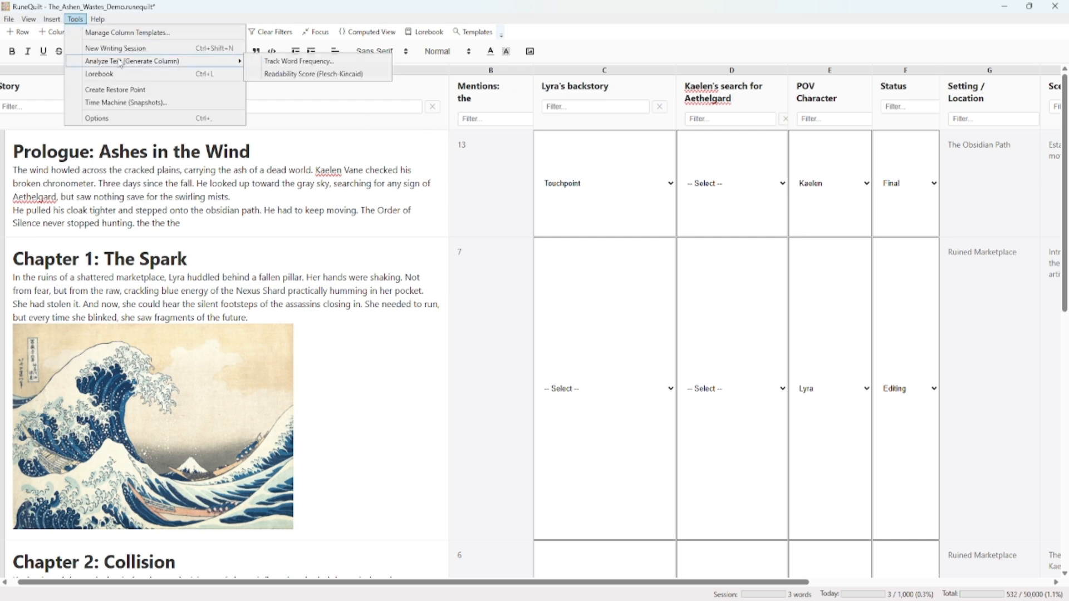
pyautogui.click(309, 74)
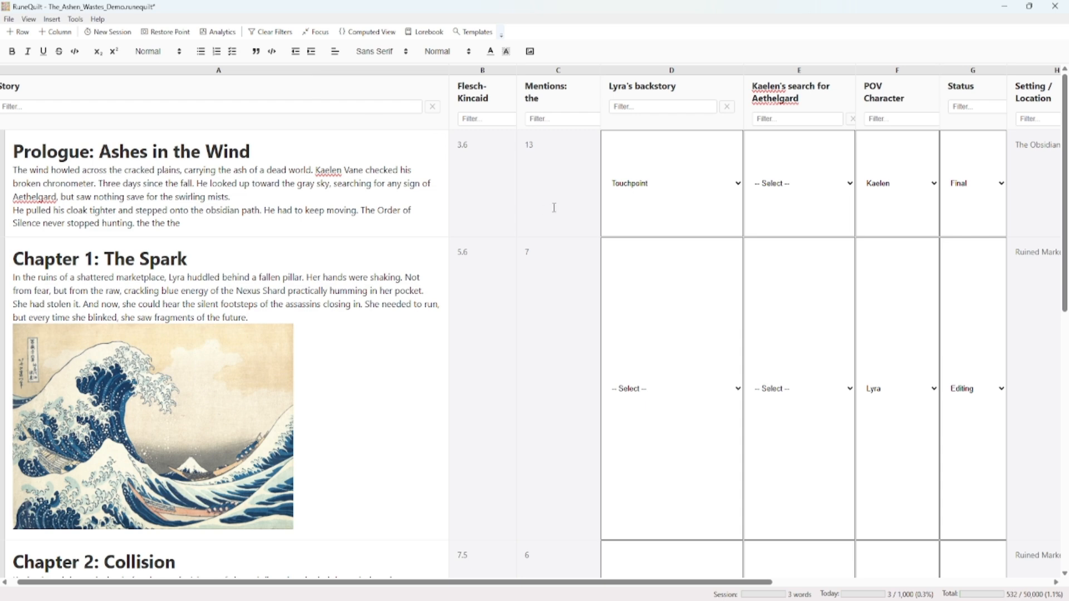
# Examine the Flesch-Kincaid scores of the Prologue and all chapters against their story text
pyautogui.click(497, 183)
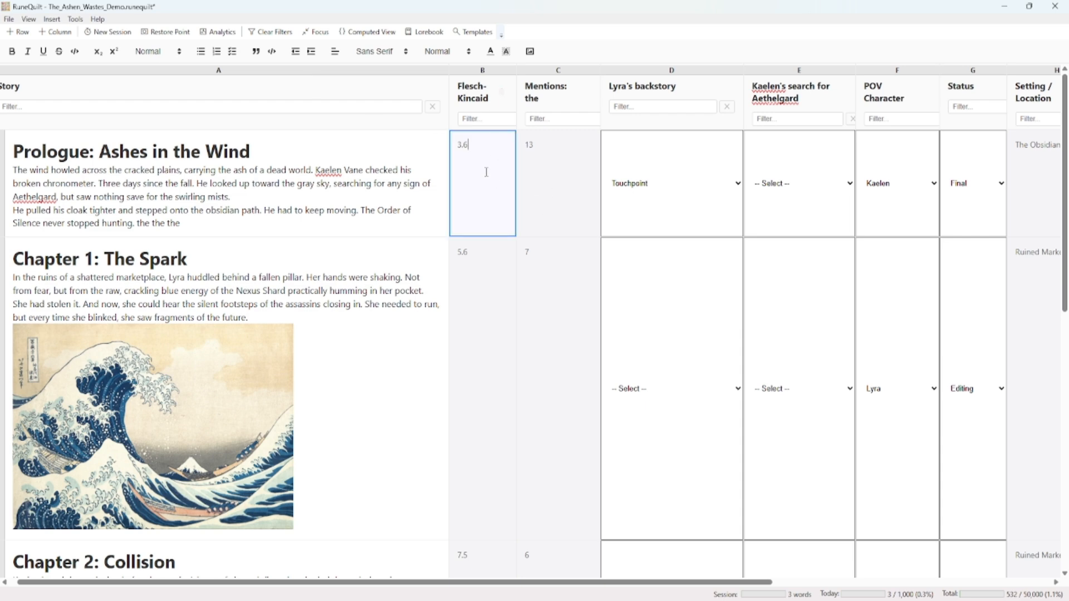
pyautogui.click(495, 279)
pyautogui.scroll(-9, 497, 295)
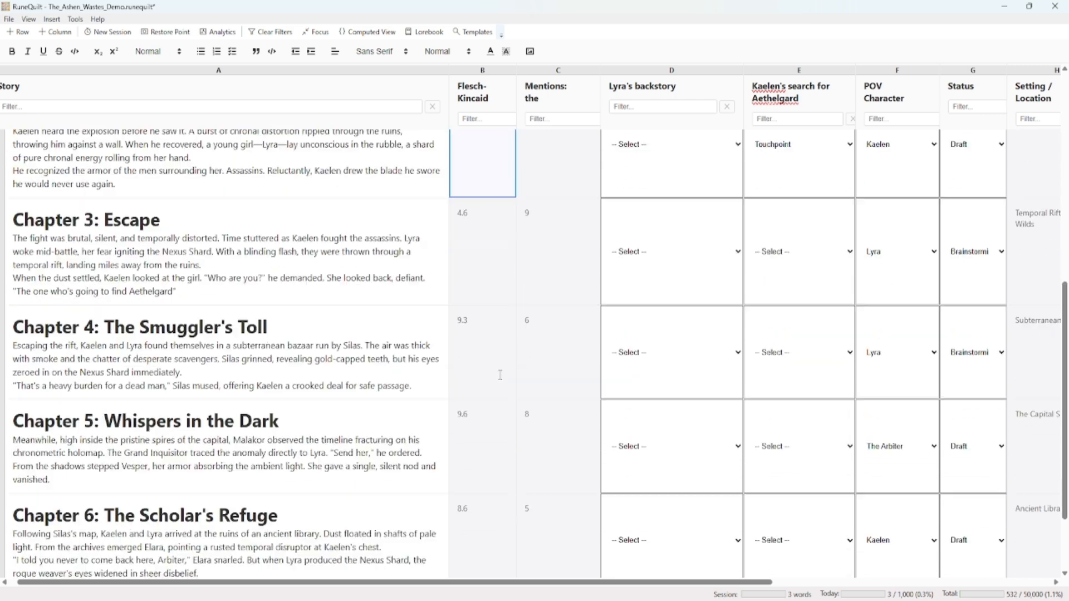
pyautogui.click(490, 399)
pyautogui.scroll(-3, 488, 412)
pyautogui.click(476, 406)
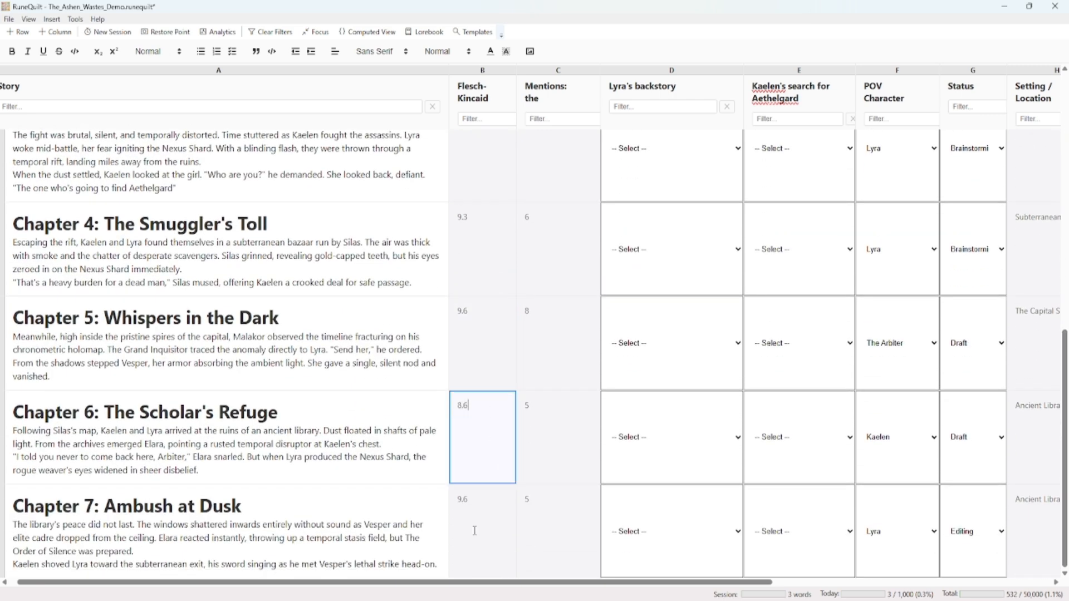
pyautogui.click(478, 511)
pyautogui.click(484, 440)
pyautogui.click(269, 470)
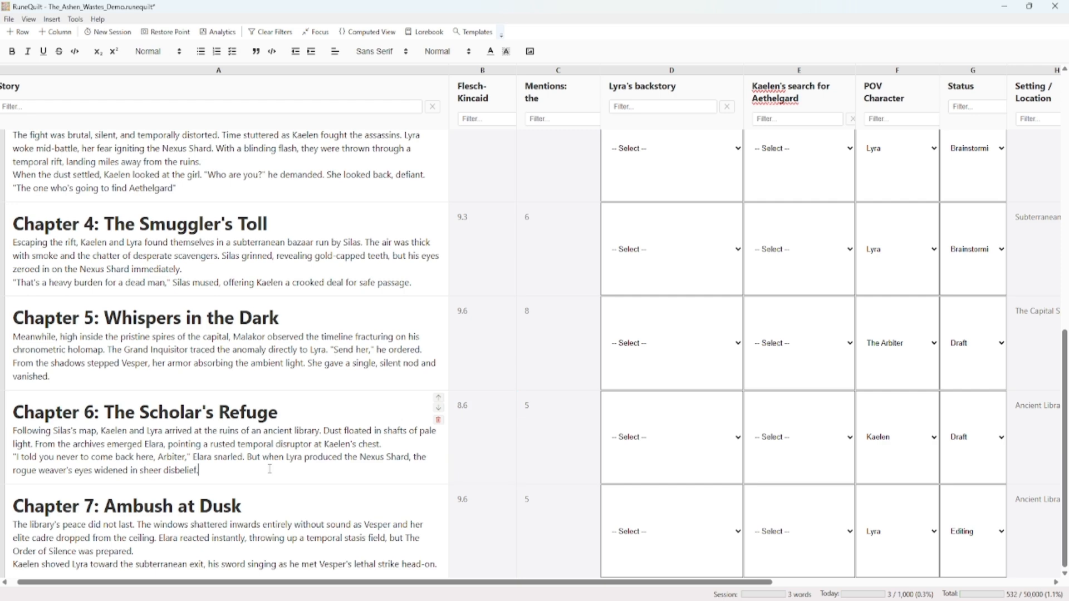
pyautogui.click(498, 423)
pyautogui.scroll(10, 497, 390)
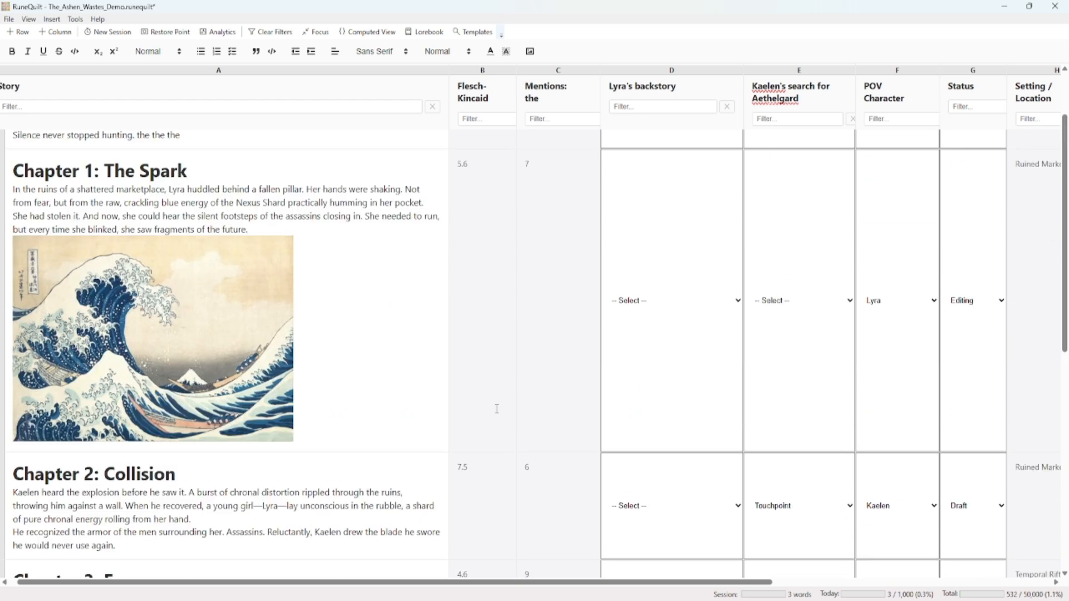
pyautogui.click(497, 377)
pyautogui.click(469, 175)
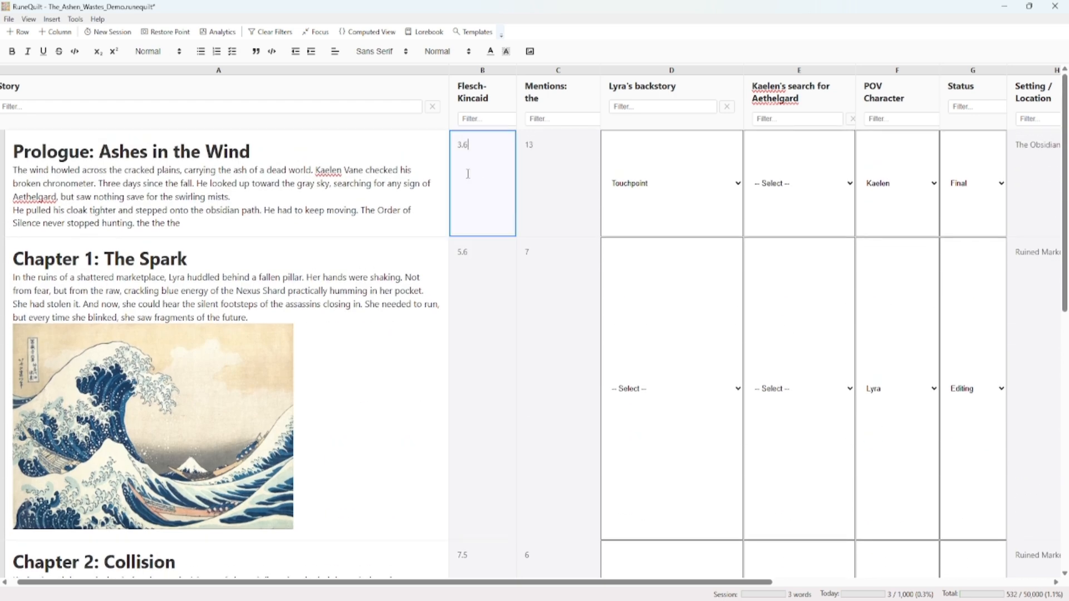
pyautogui.scroll(-10, 458, 146)
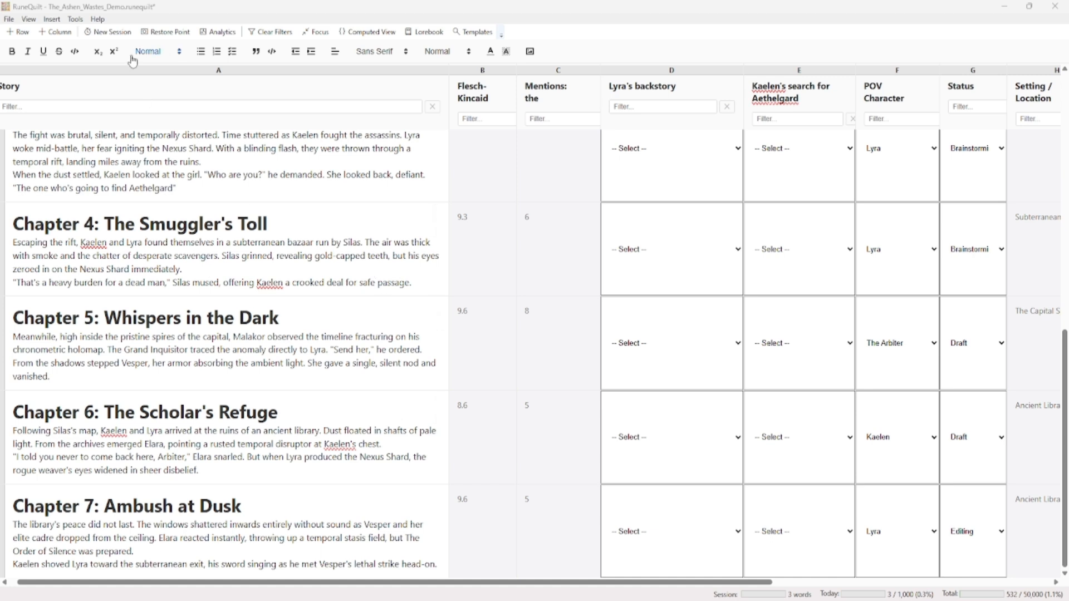
# Open the Lorebook and add an item named "Emerald City" to the Locations category
pyautogui.click(76, 19)
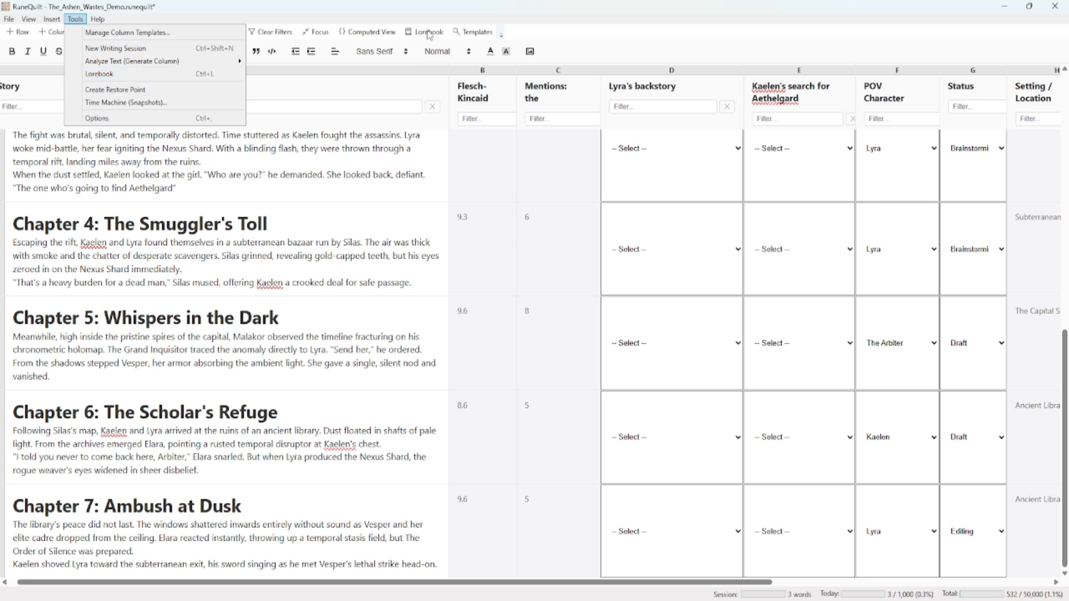
pyautogui.click(178, 77)
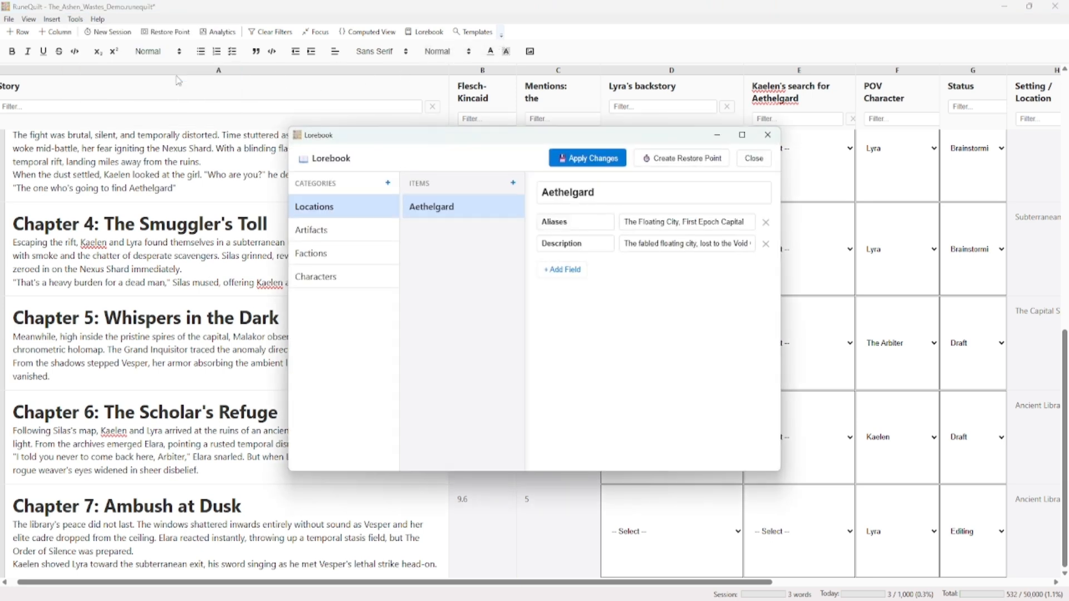
pyautogui.moveTo(444, 135); pyautogui.dragTo(620, 61)
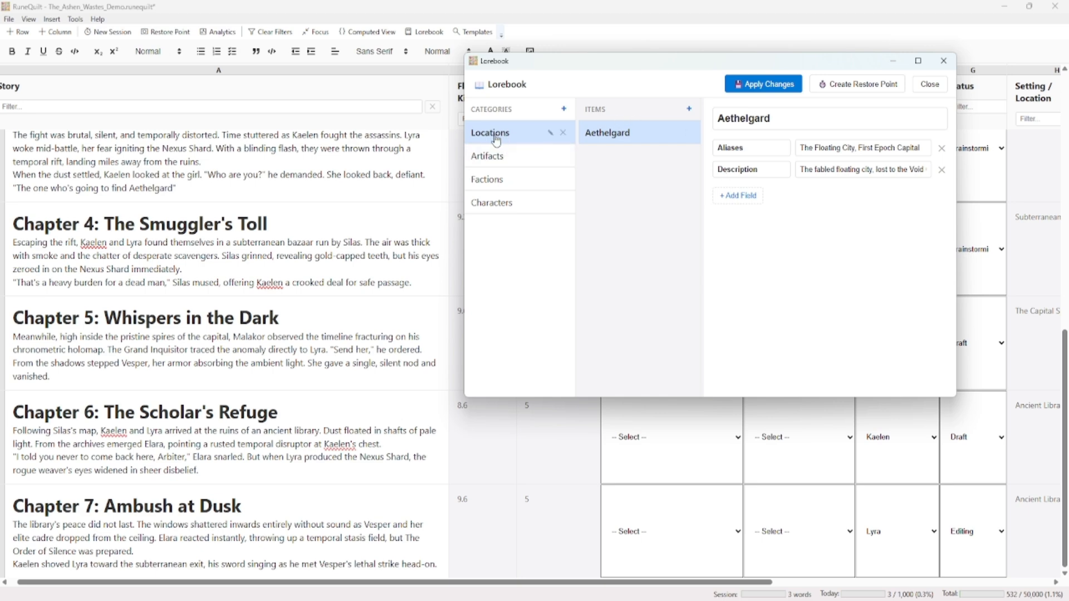
pyautogui.click(689, 109)
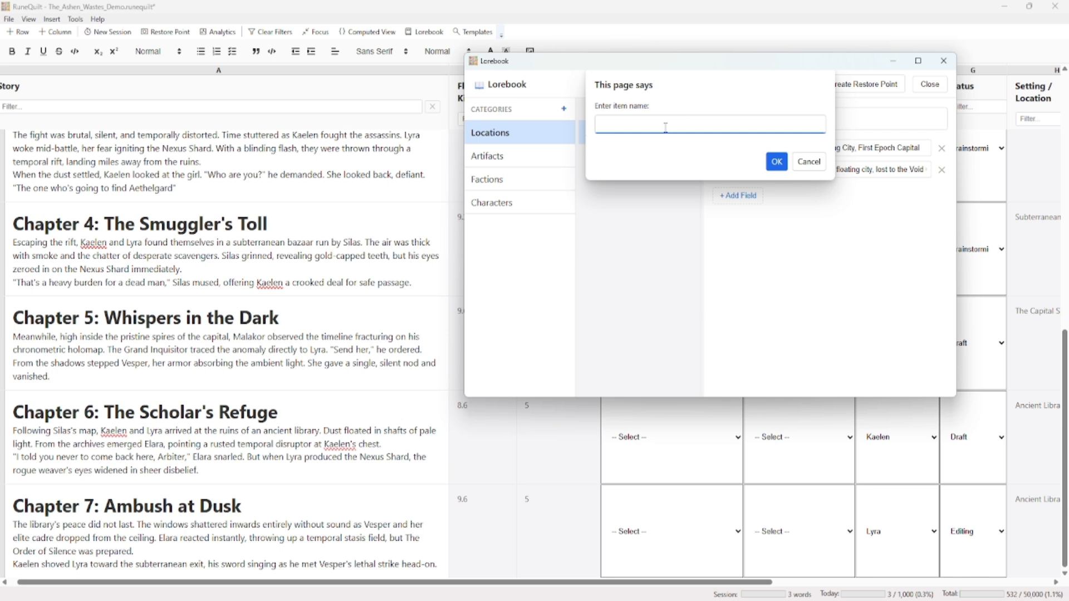
pyautogui.write('Emerald City')
pyautogui.press('Return')
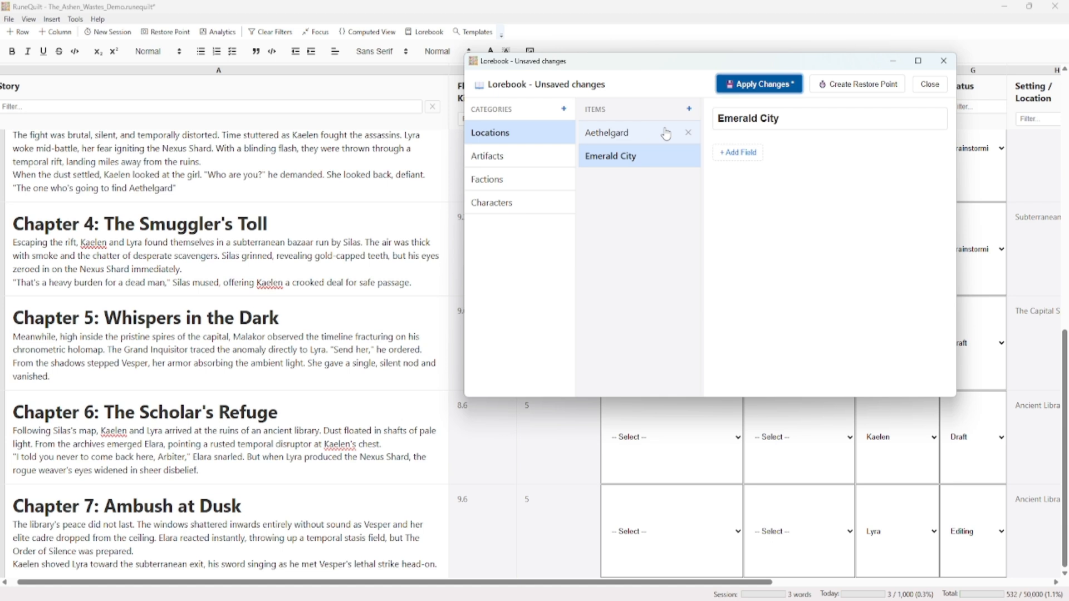
# Add a Color field with the value "Emerald" to Emerald City and apply the changes
pyautogui.click(754, 159)
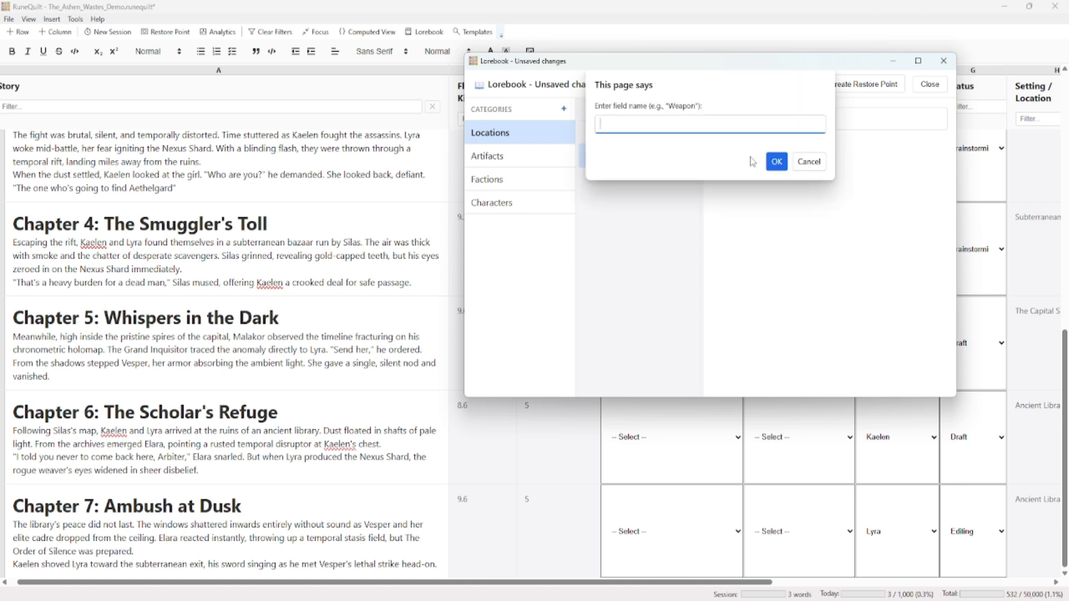
pyautogui.write('Color')
pyautogui.press('Return')
pyautogui.click(824, 149)
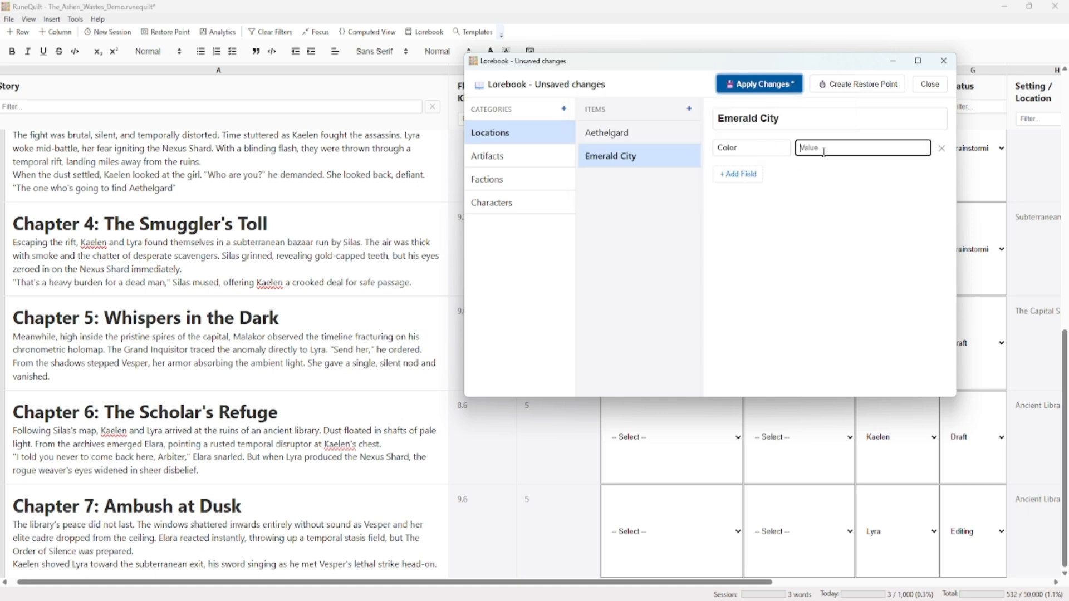
pyautogui.write('Emerald')
pyautogui.click(778, 86)
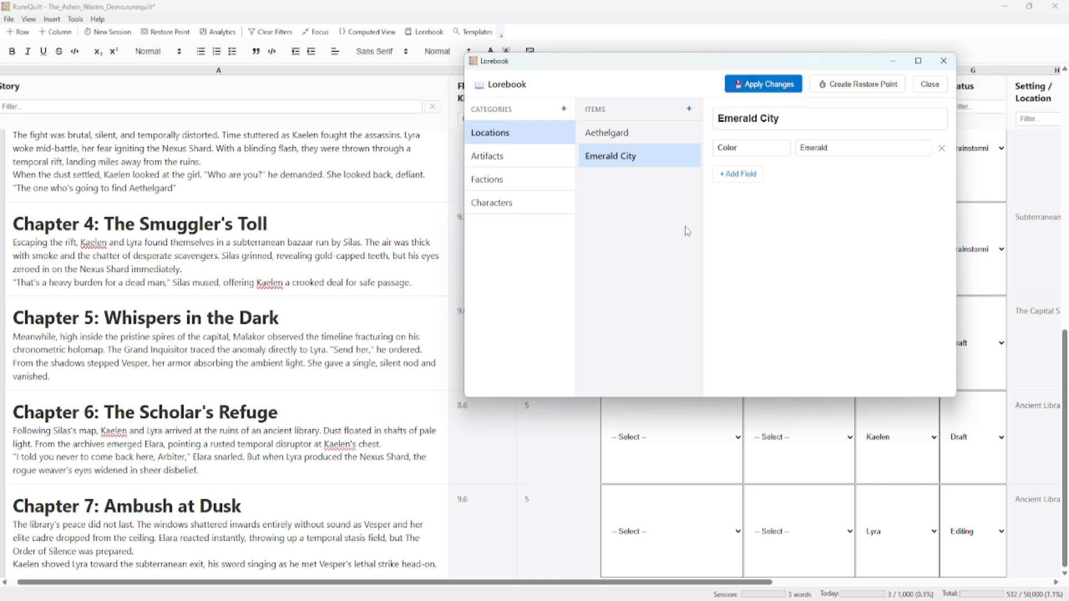
# Look through the Lorebook's Artifacts and Factions categories and the Lyra entry under Characters
pyautogui.click(514, 162)
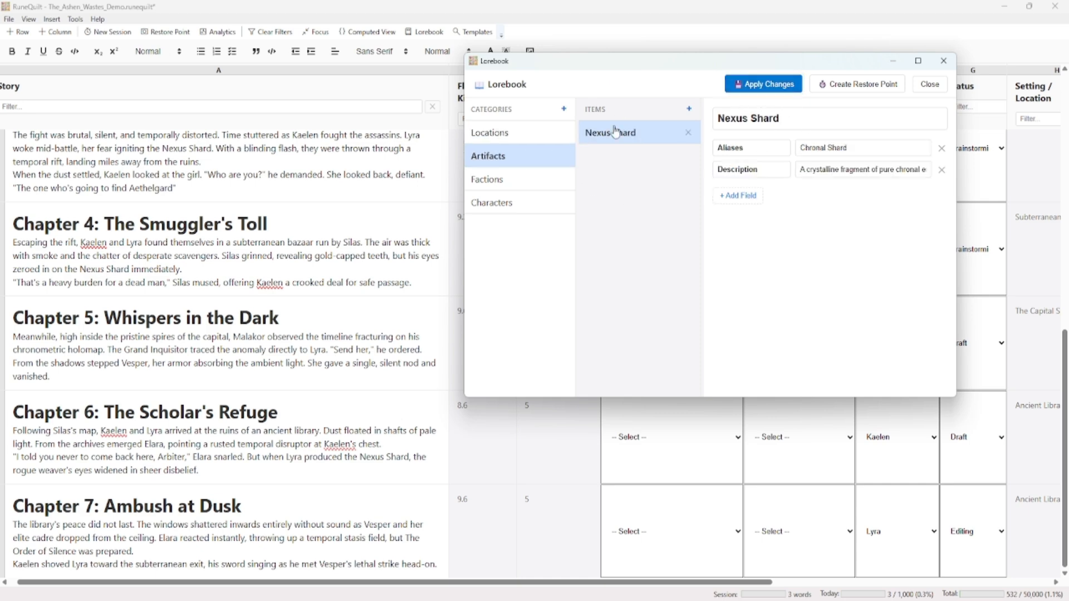
pyautogui.click(503, 183)
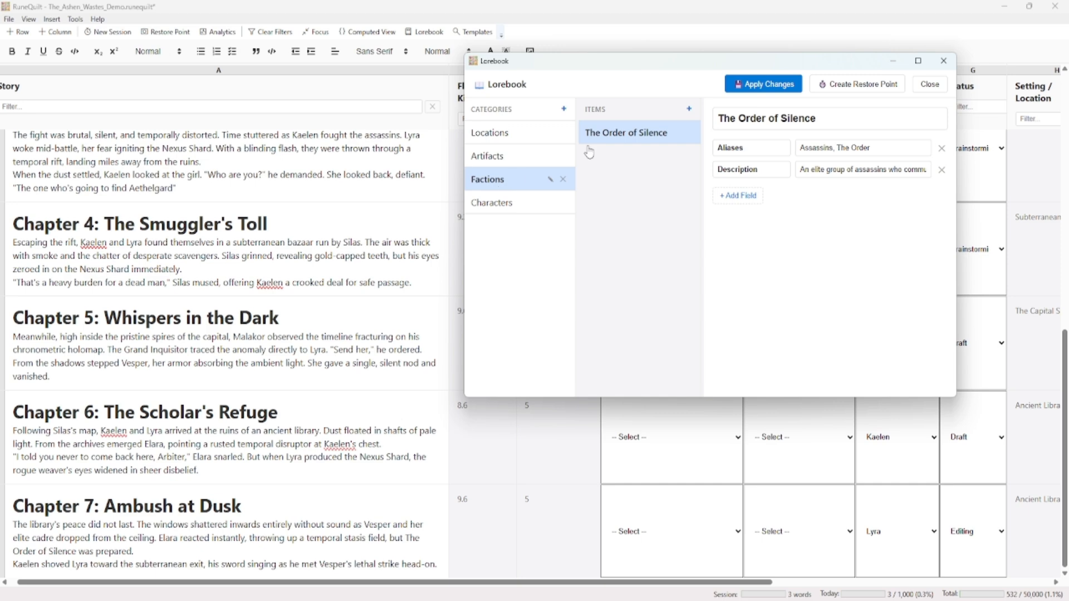
pyautogui.click(502, 206)
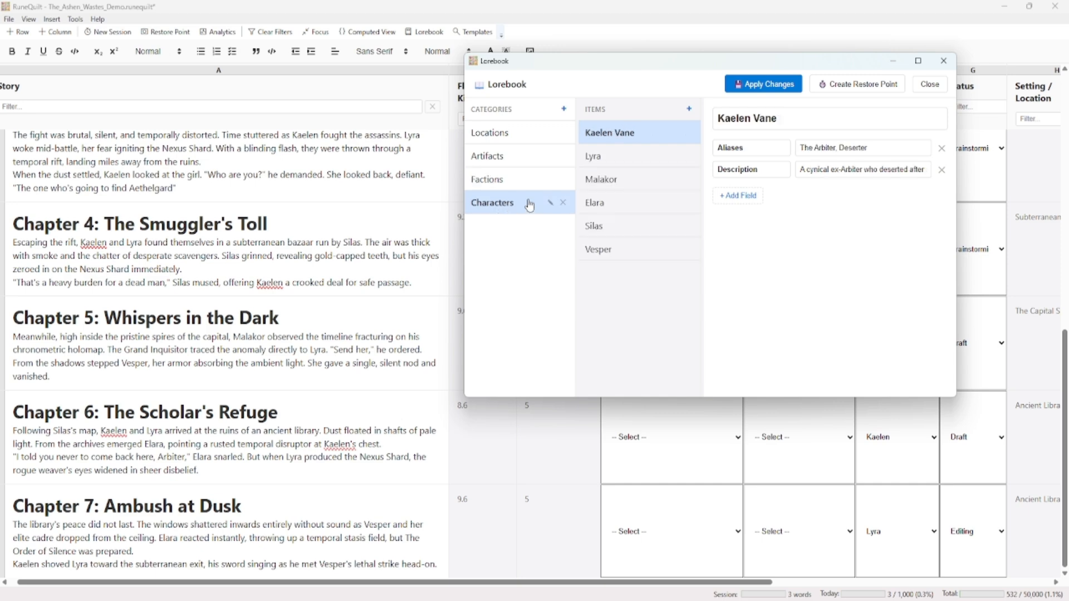
pyautogui.click(621, 162)
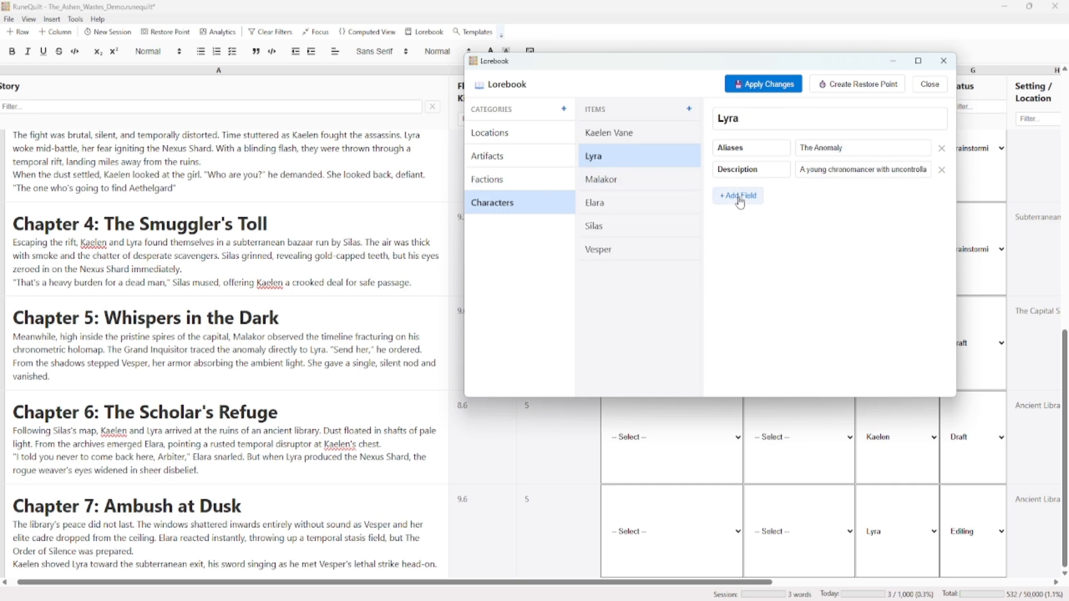
pyautogui.click(635, 143)
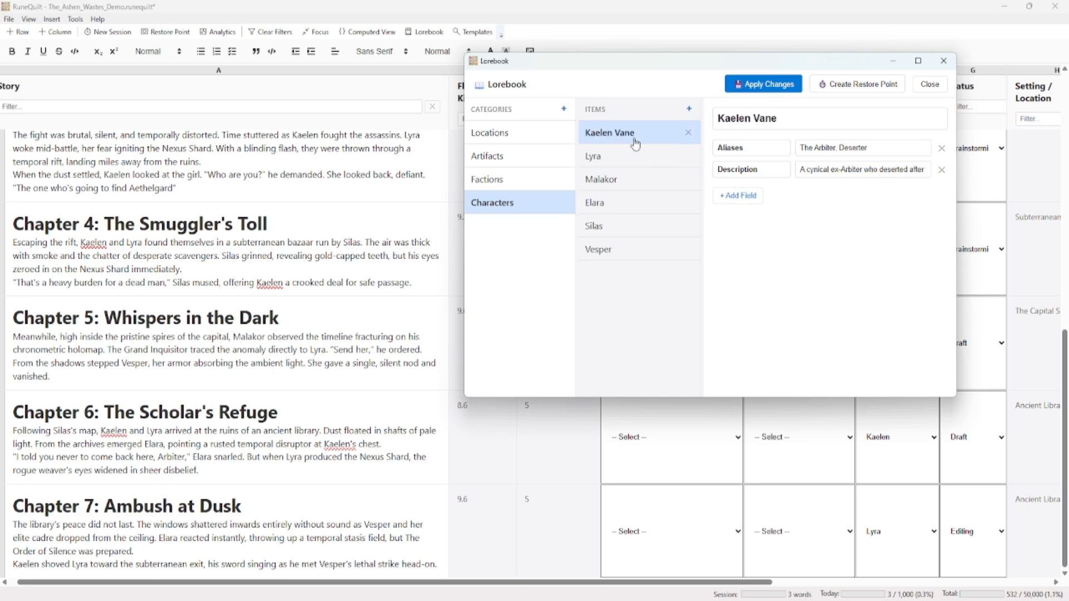
pyautogui.click(741, 198)
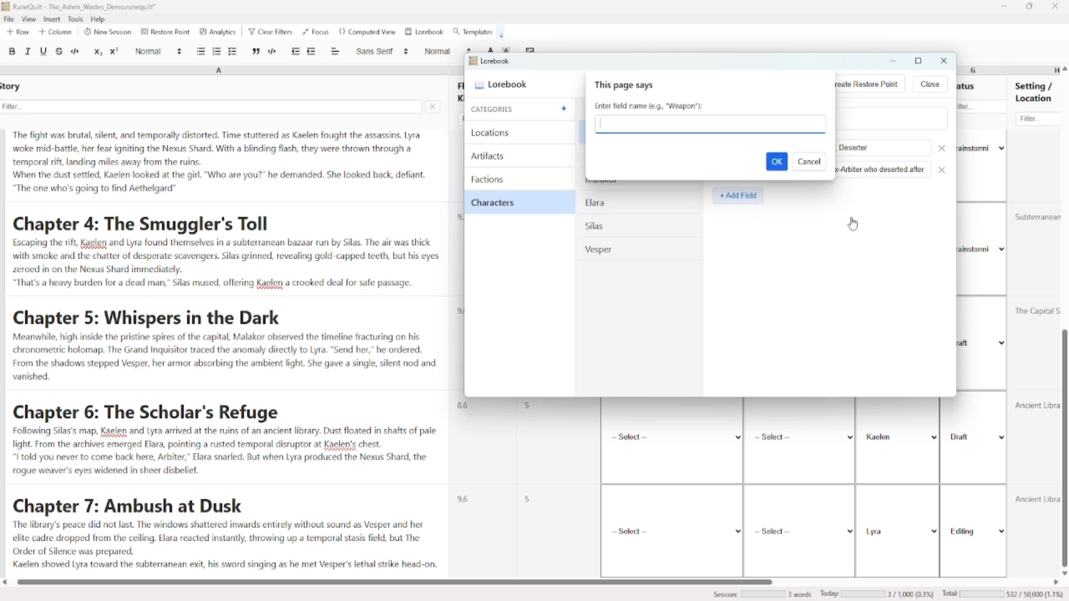
pyautogui.write('Favorite Color')
pyautogui.press('Return')
pyautogui.click(843, 191)
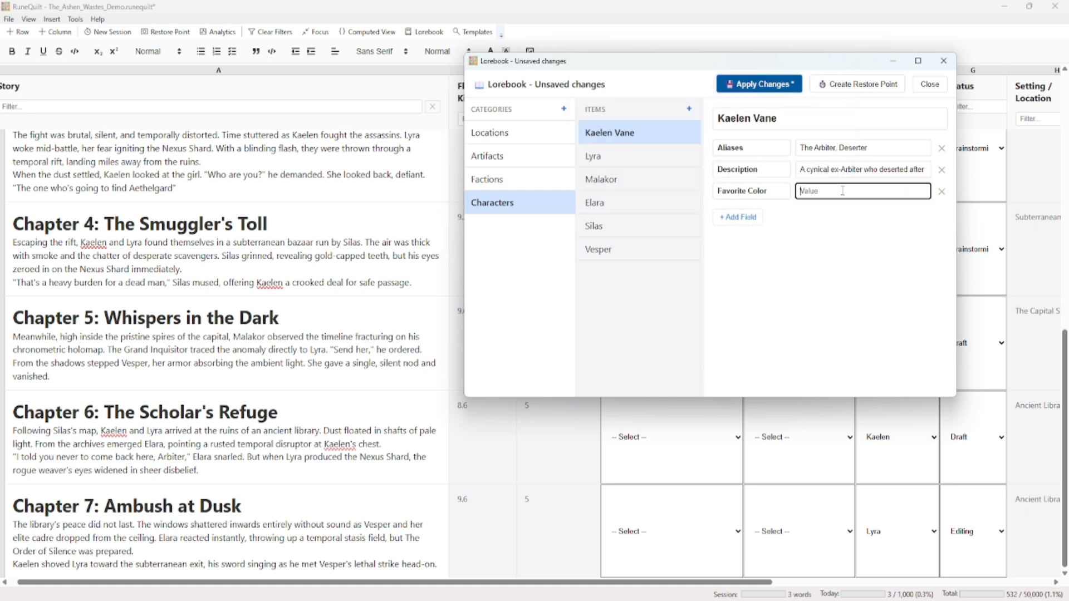
pyautogui.write('Blue')
pyautogui.click(769, 88)
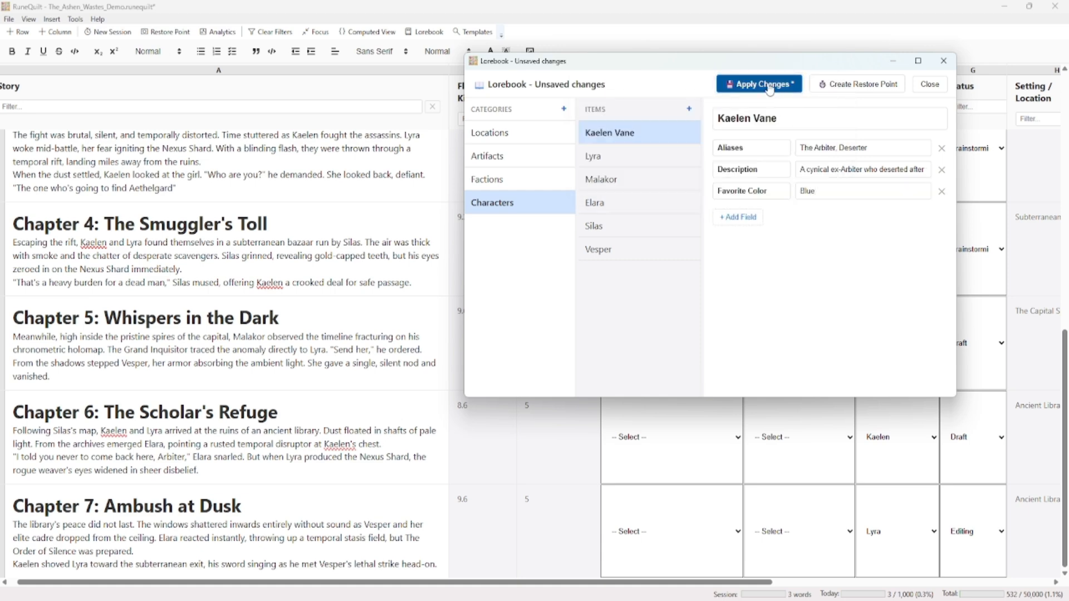
pyautogui.click(942, 195)
pyautogui.click(749, 85)
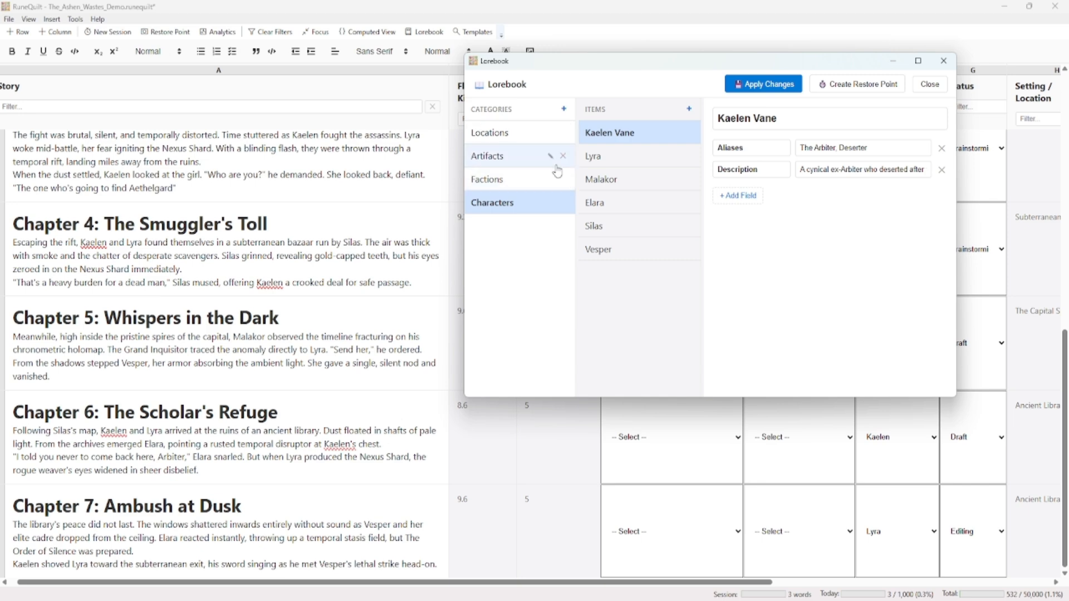
# Move the Lorebook window aside and review the Factions, Artifacts and Locations categories
pyautogui.moveTo(600, 66); pyautogui.dragTo(631, 54)
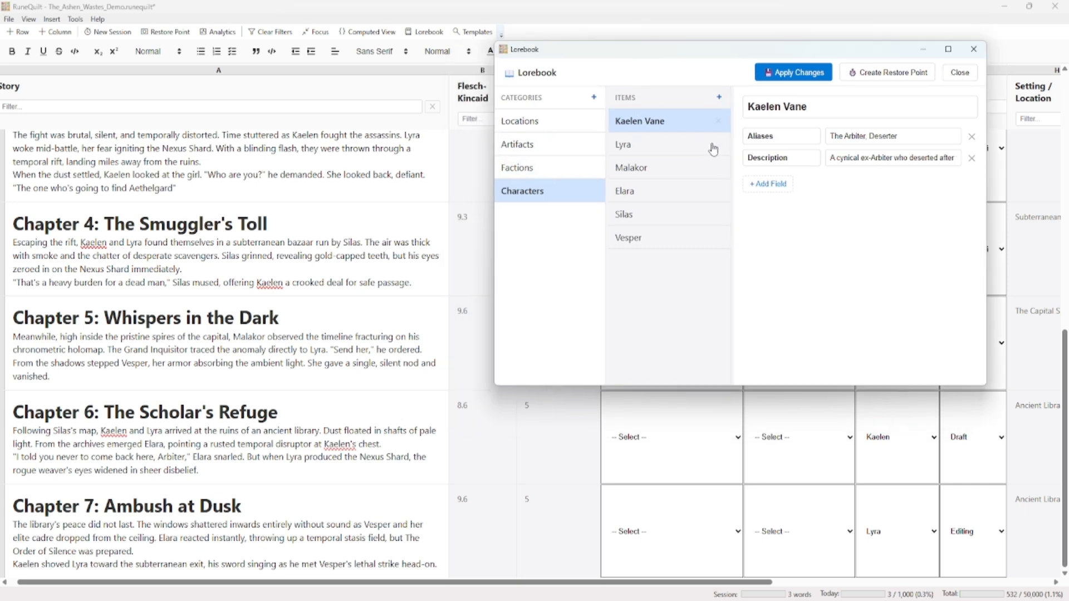
pyautogui.click(546, 173)
pyautogui.click(542, 146)
pyautogui.click(538, 124)
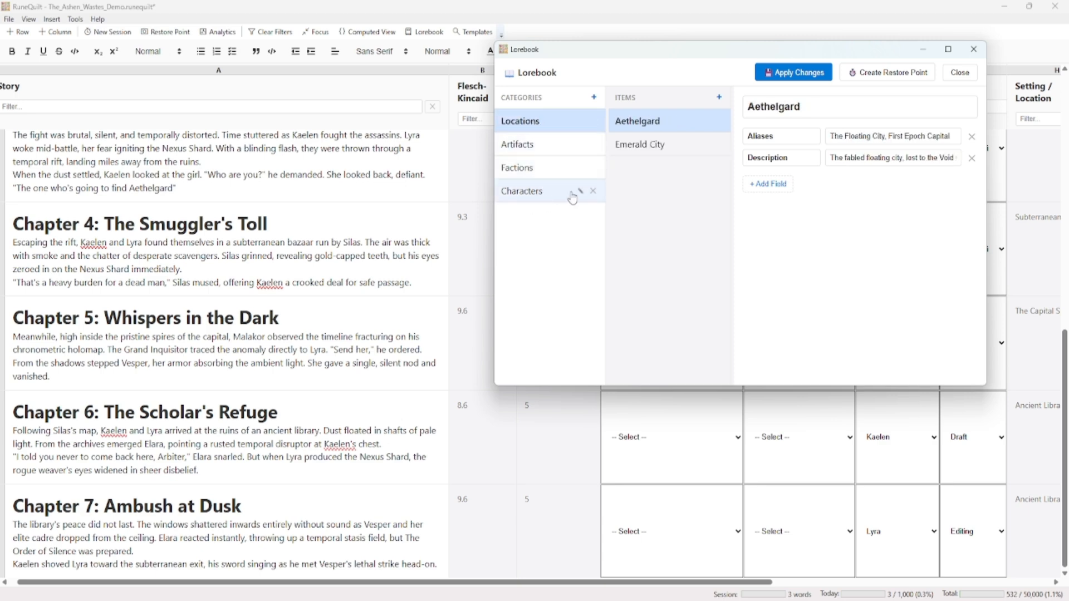
# Insert the Lorebook reference [@$:locations.emeraldcity.color] on a new line at the end of the Chapter 5 text
pyautogui.click(654, 148)
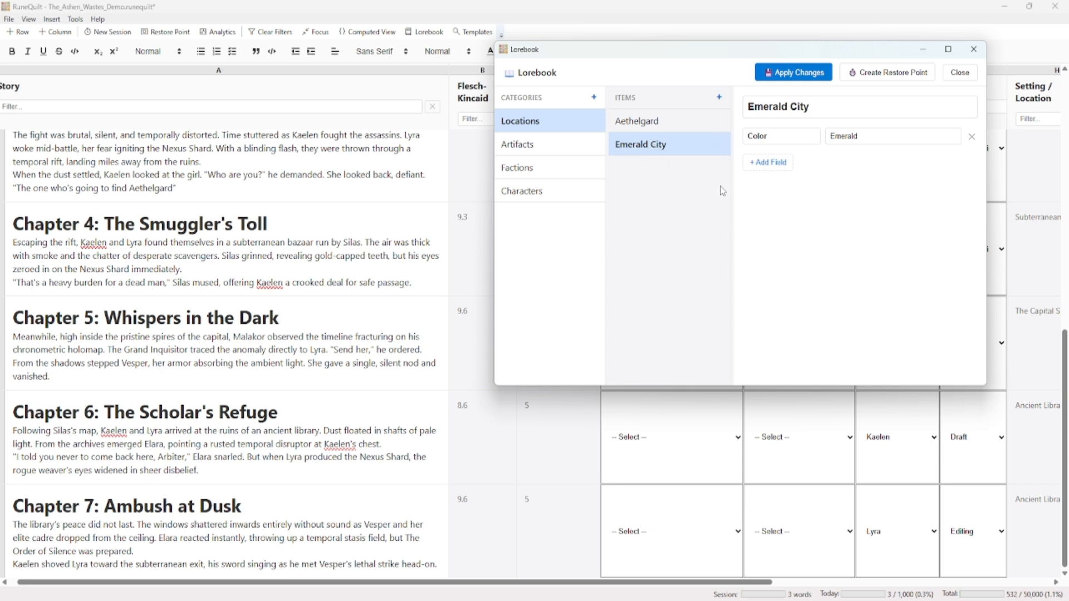
pyautogui.click(347, 379)
pyautogui.press('Return')
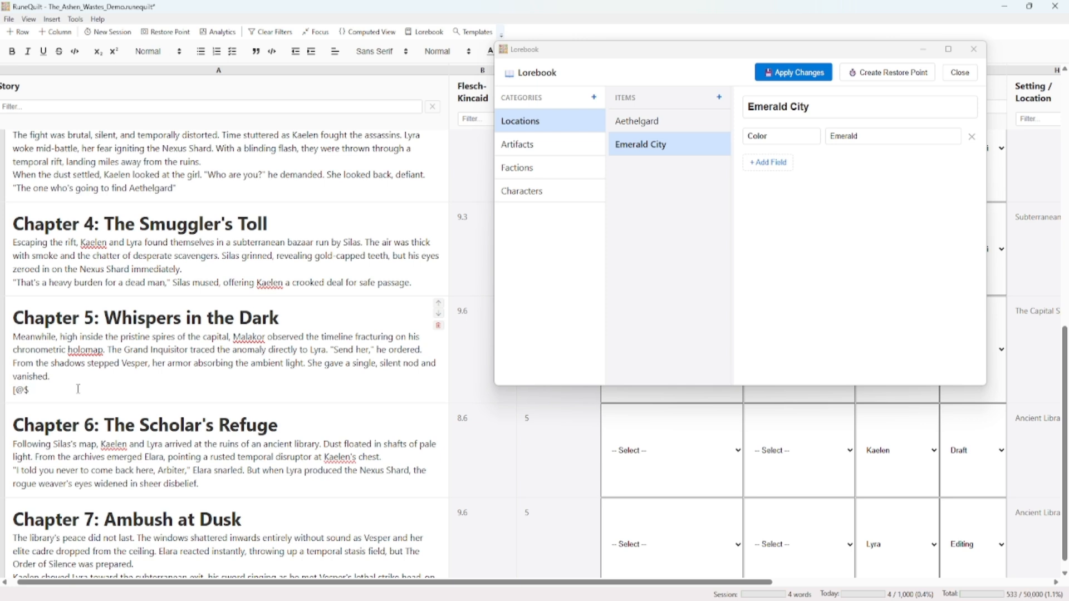
pyautogui.write(':')
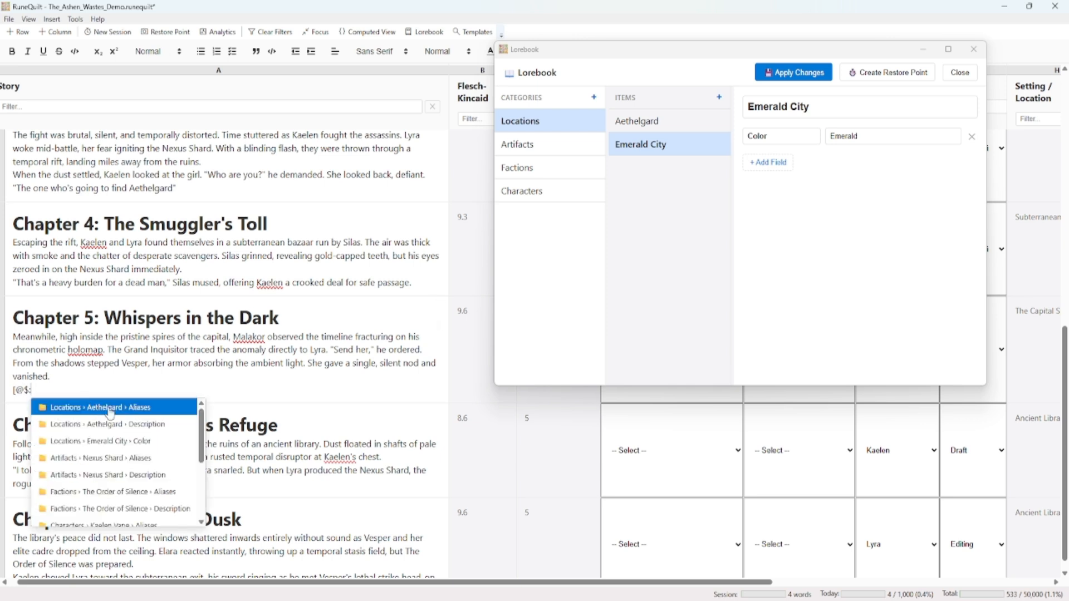
pyautogui.scroll(-4, 111, 440)
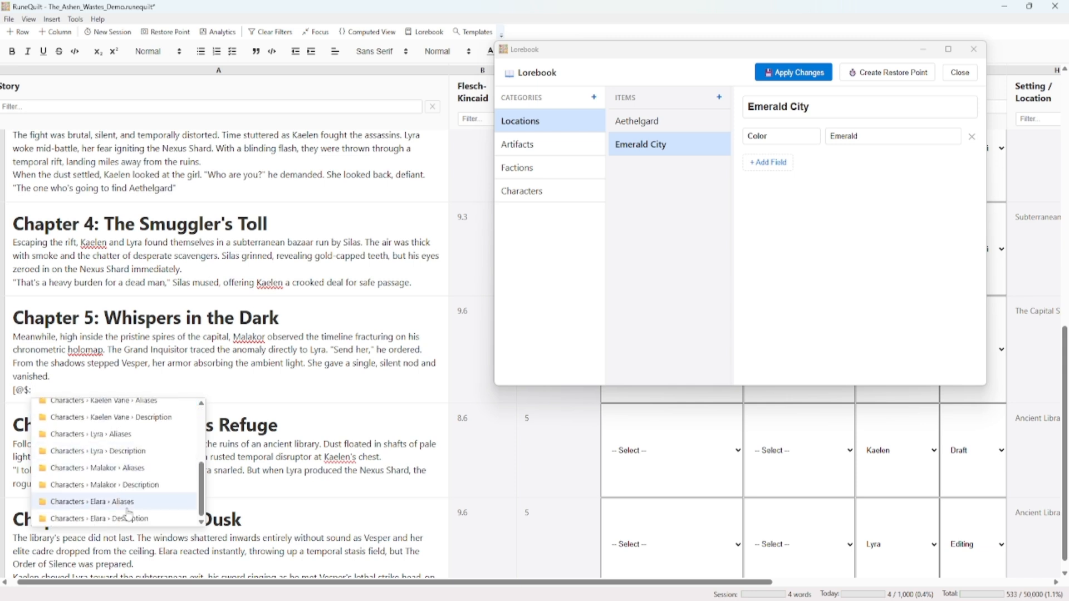
pyautogui.scroll(4, 121, 501)
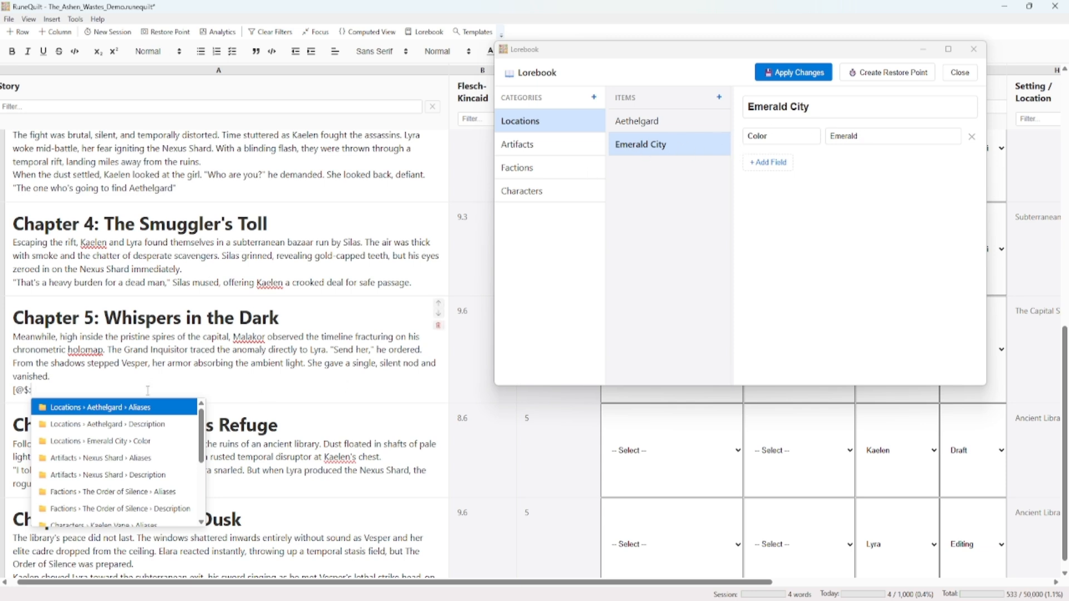
pyautogui.write('locatio')
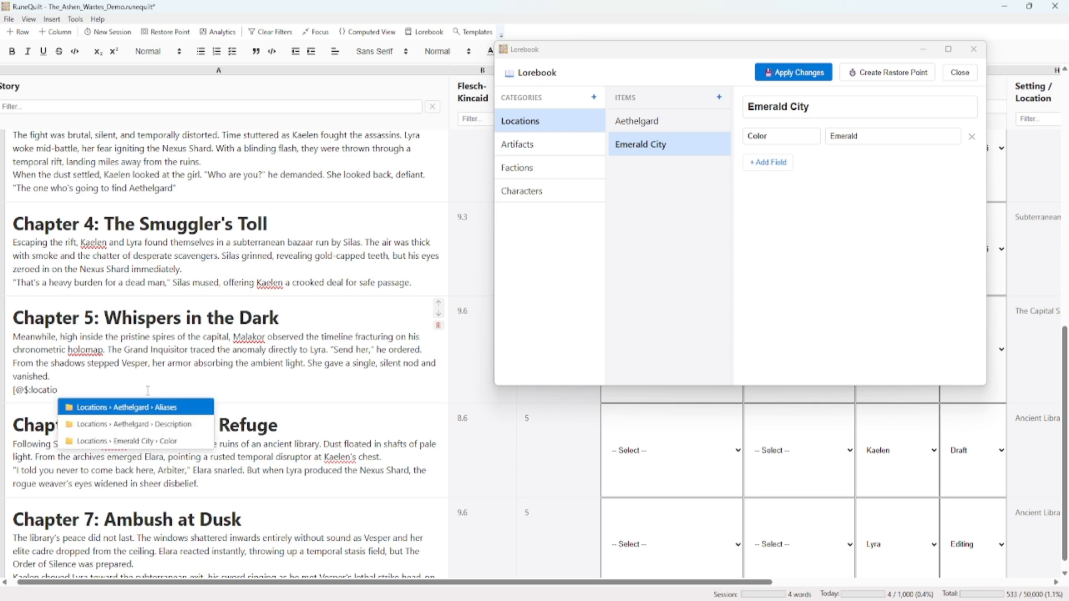
pyautogui.write('ns.emer')
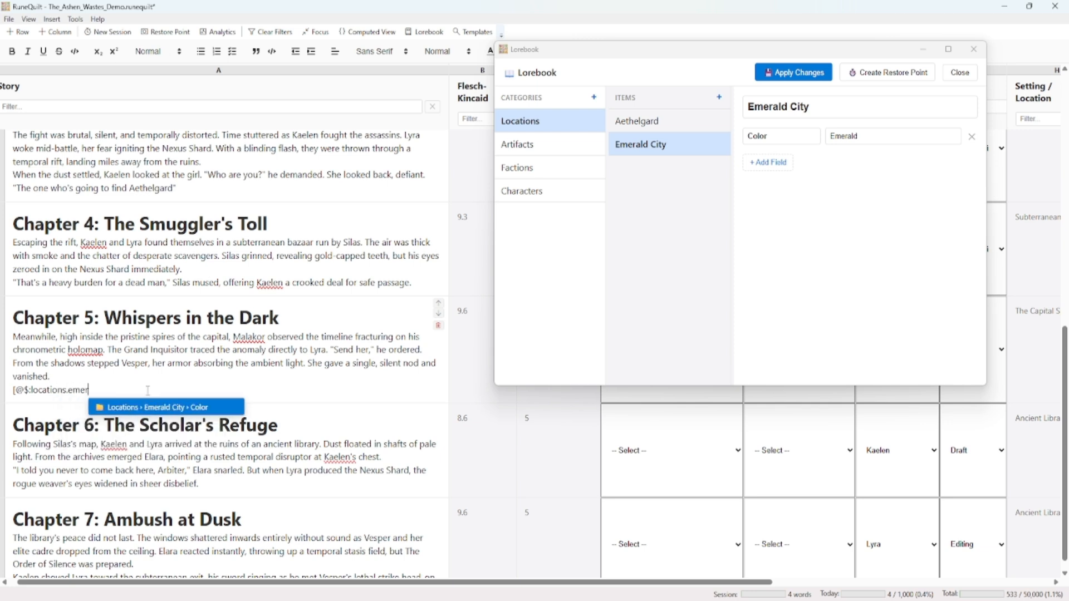
pyautogui.write('aldcityt')
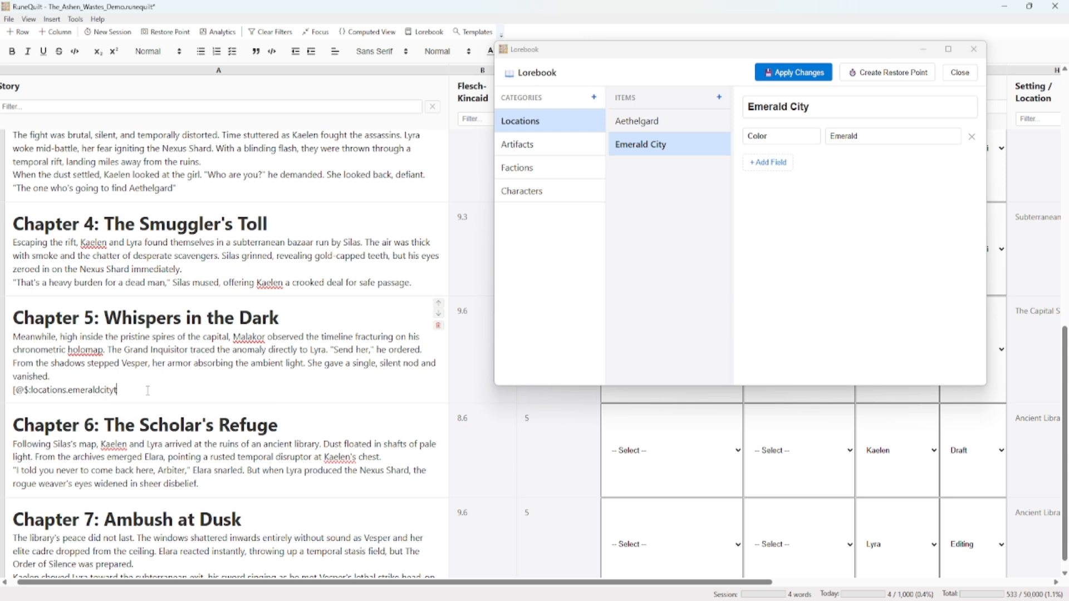
pyautogui.press('BackSpace')
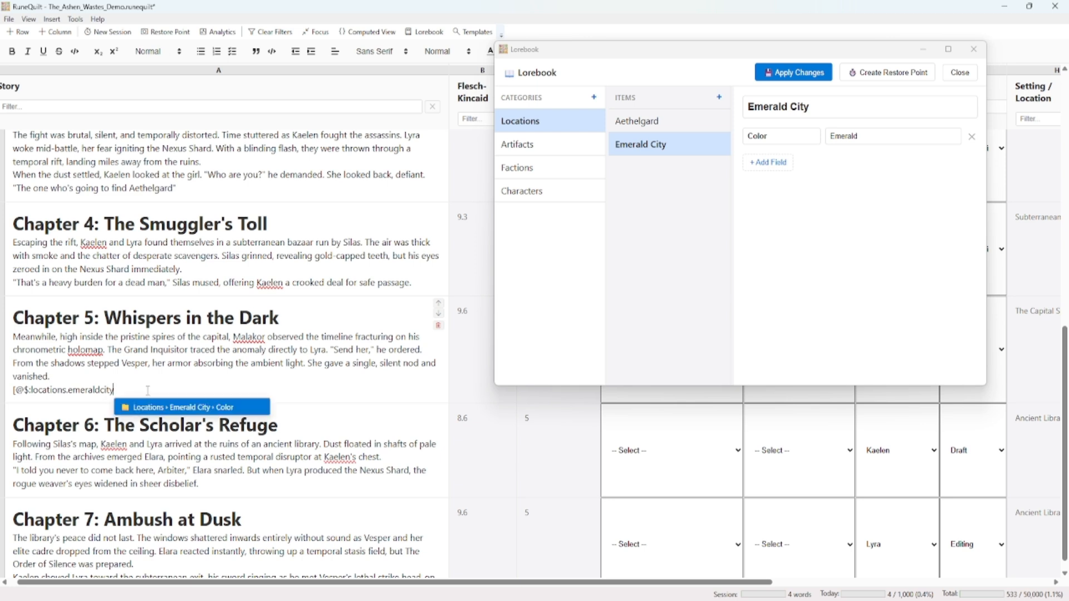
pyautogui.press('Return')
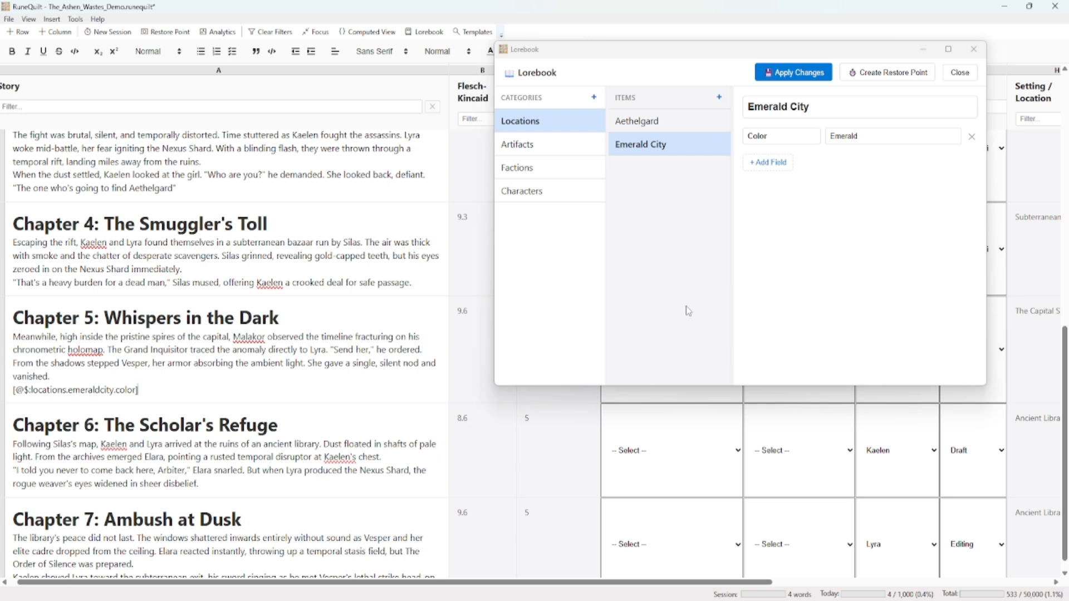
# Apply the changes and close the Lorebook, and switch the story grid to Computed View
pyautogui.click(811, 73)
pyautogui.click(961, 73)
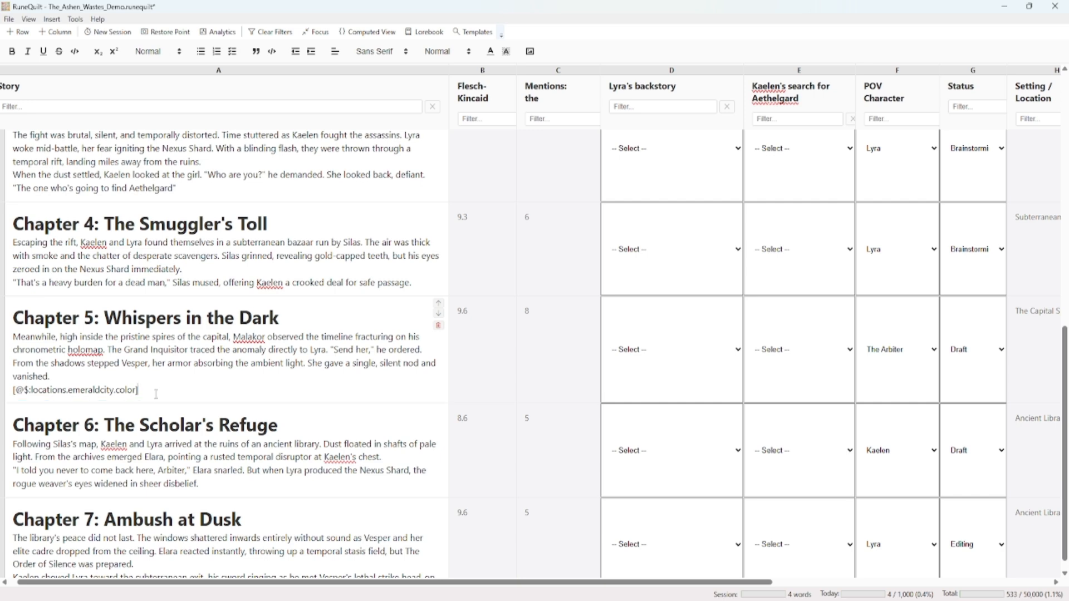
pyautogui.click(365, 32)
pyautogui.scroll(-3, 437, 295)
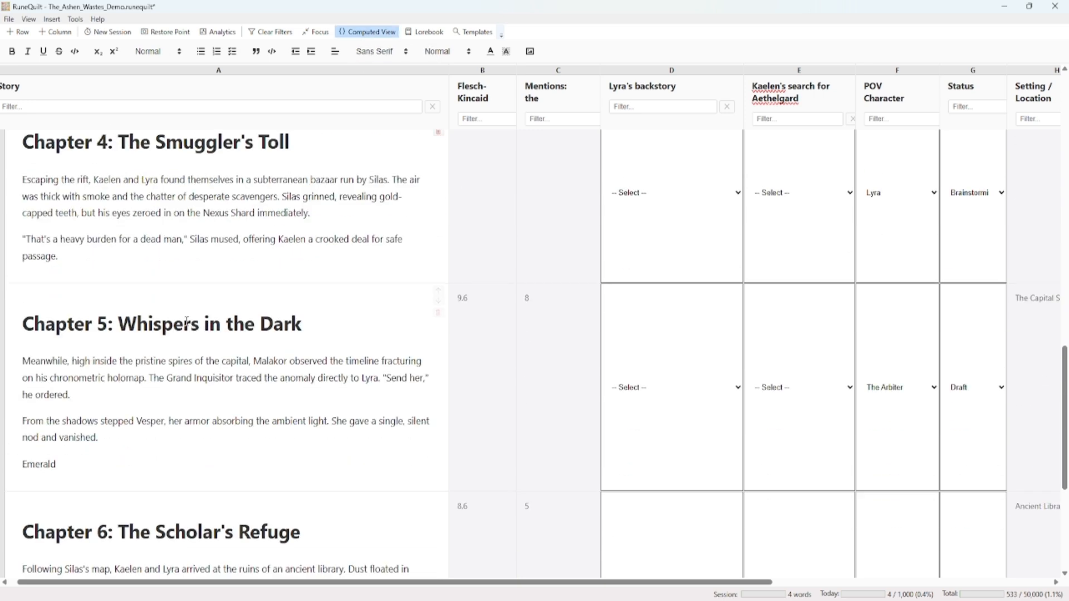
# Examine the computed Lorebook reference at the end of Chapter 5, and turn Computed View off
pyautogui.moveTo(56, 463); pyautogui.dragTo(23, 464)
pyautogui.click(64, 469)
pyautogui.doubleClick(47, 464)
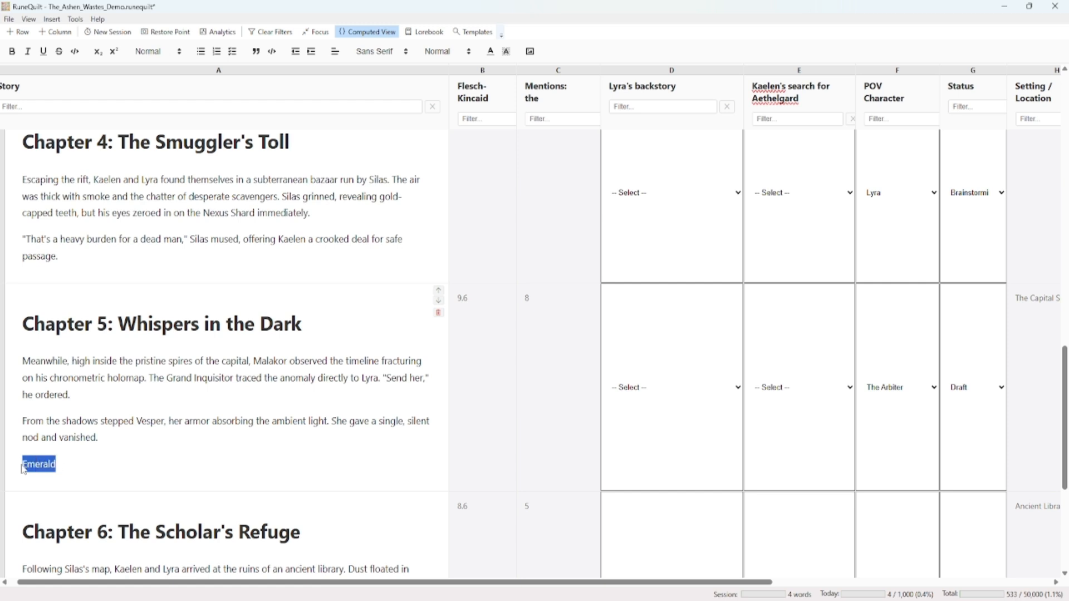
pyautogui.click(79, 476)
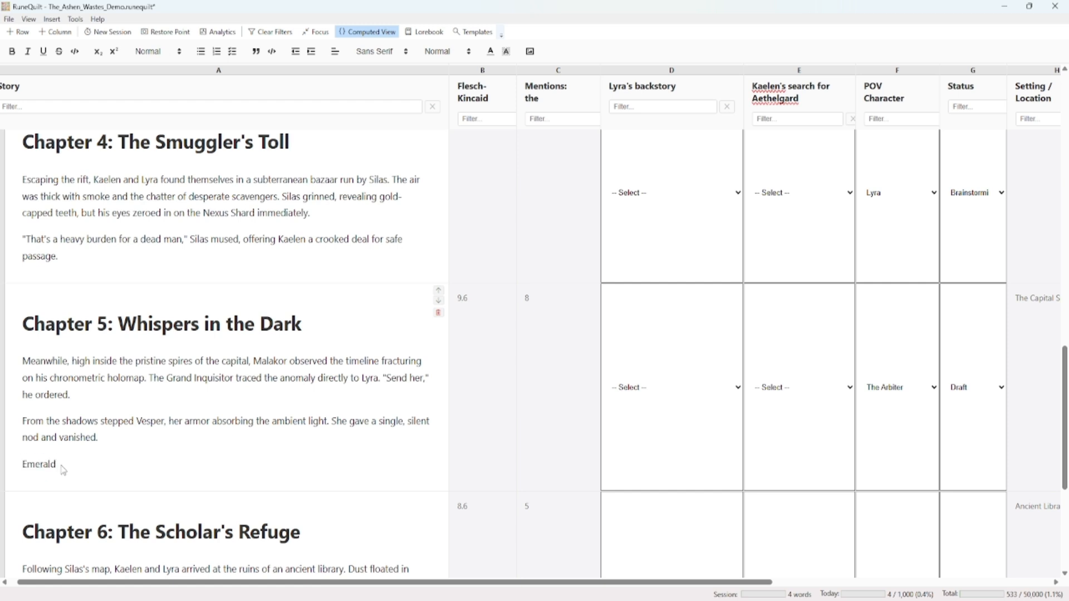
pyautogui.doubleClick(52, 463)
pyautogui.click(66, 469)
pyautogui.moveTo(64, 469); pyautogui.dragTo(23, 470)
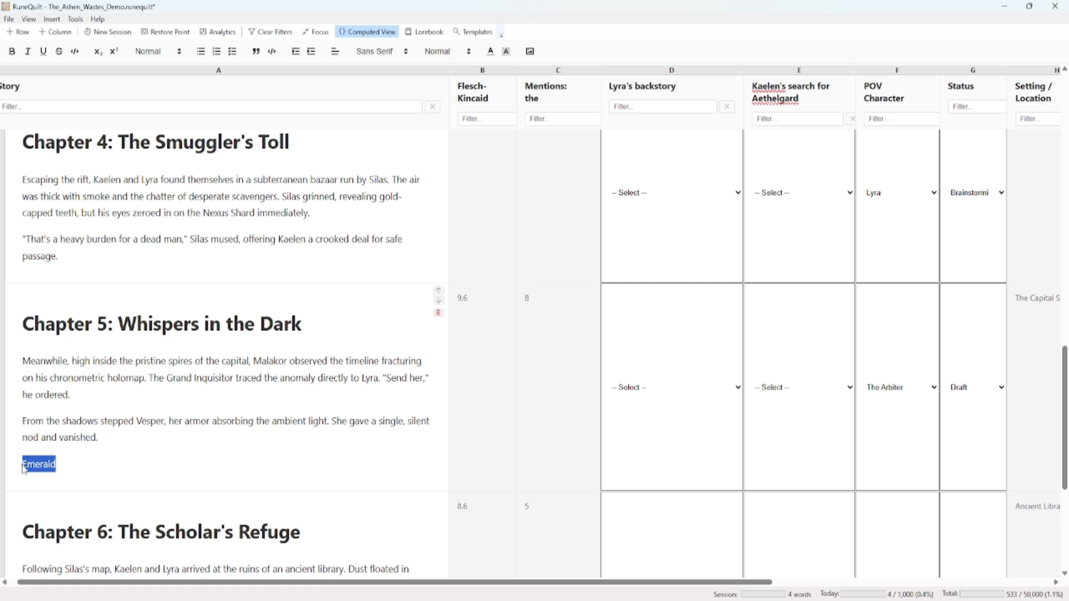
pyautogui.click(79, 465)
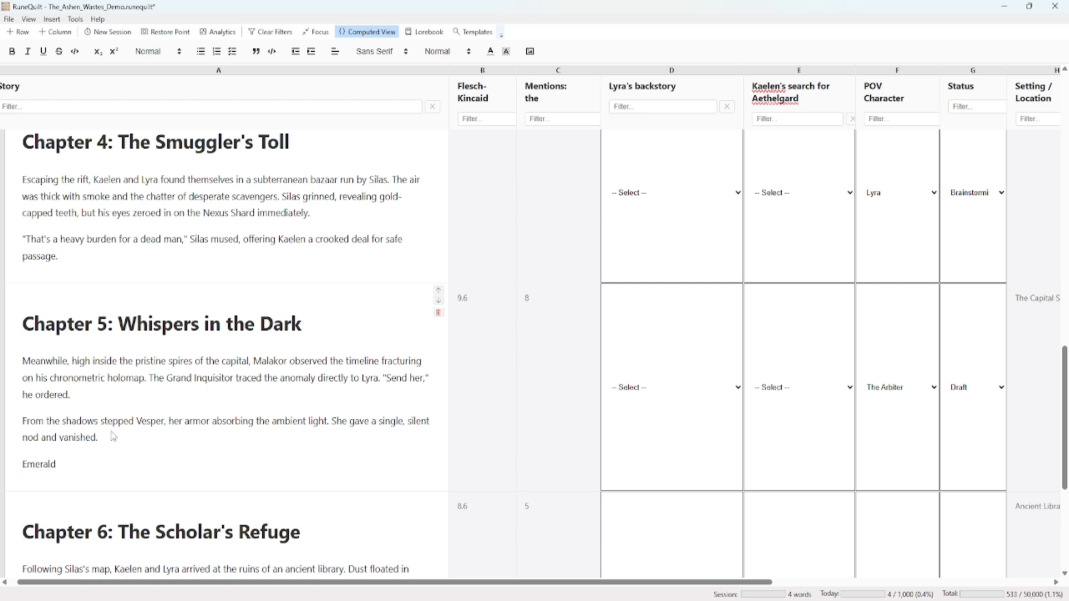
pyautogui.click(361, 38)
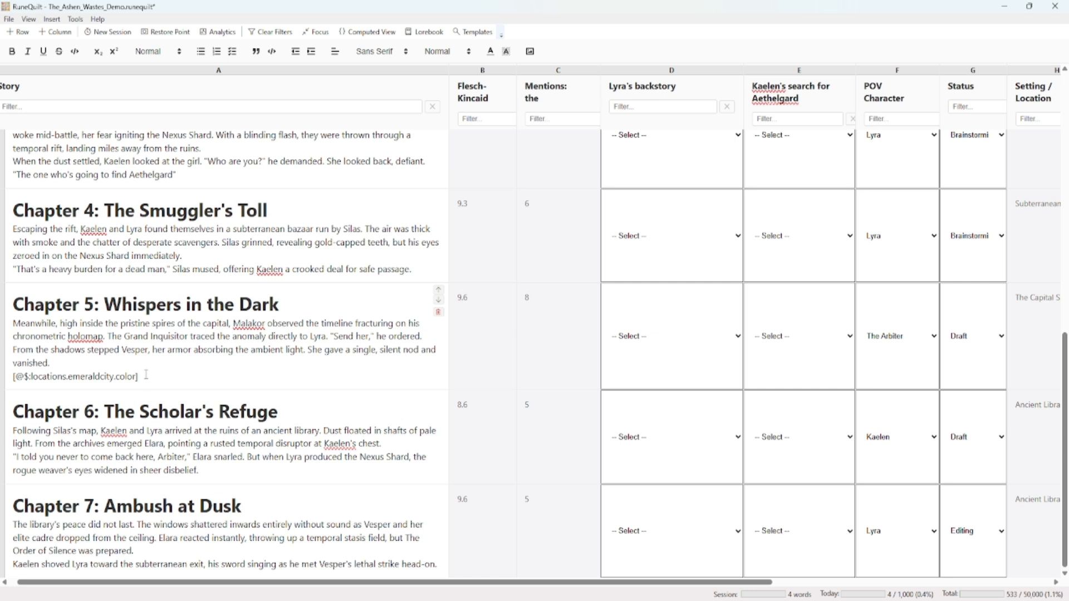
# Look at the available story export formats and review the raw Lorebook reference at the end of Chapter 5
pyautogui.click(9, 19)
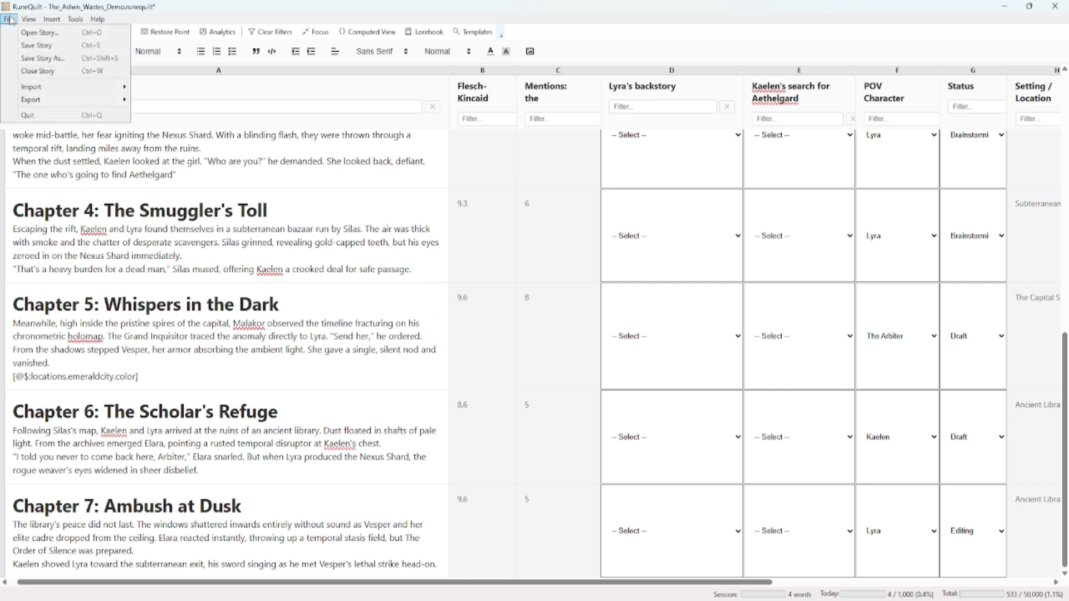
pyautogui.moveTo(60, 102)
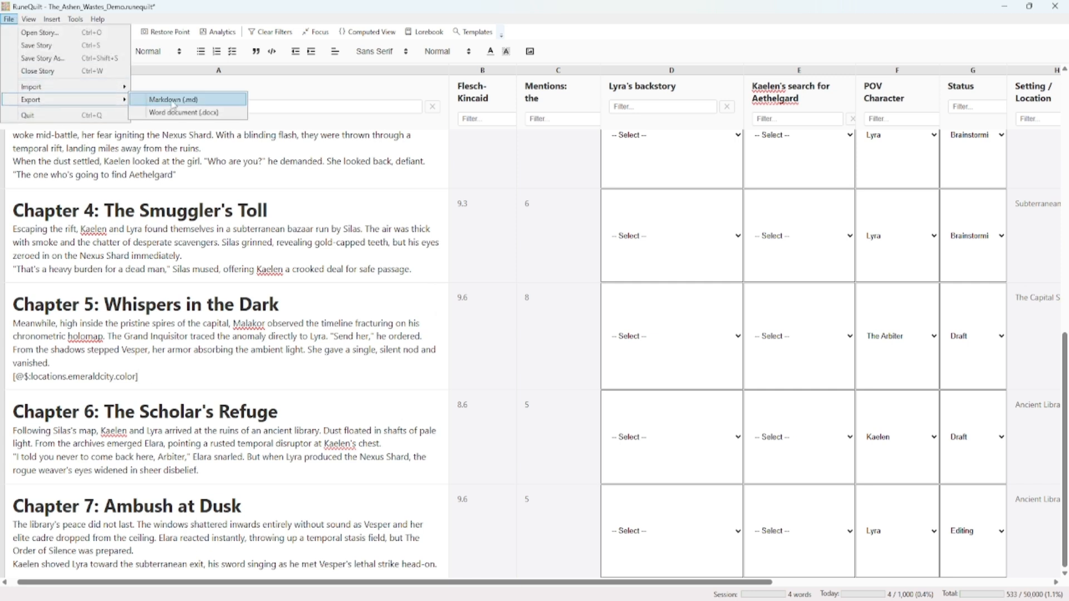
pyautogui.click(155, 377)
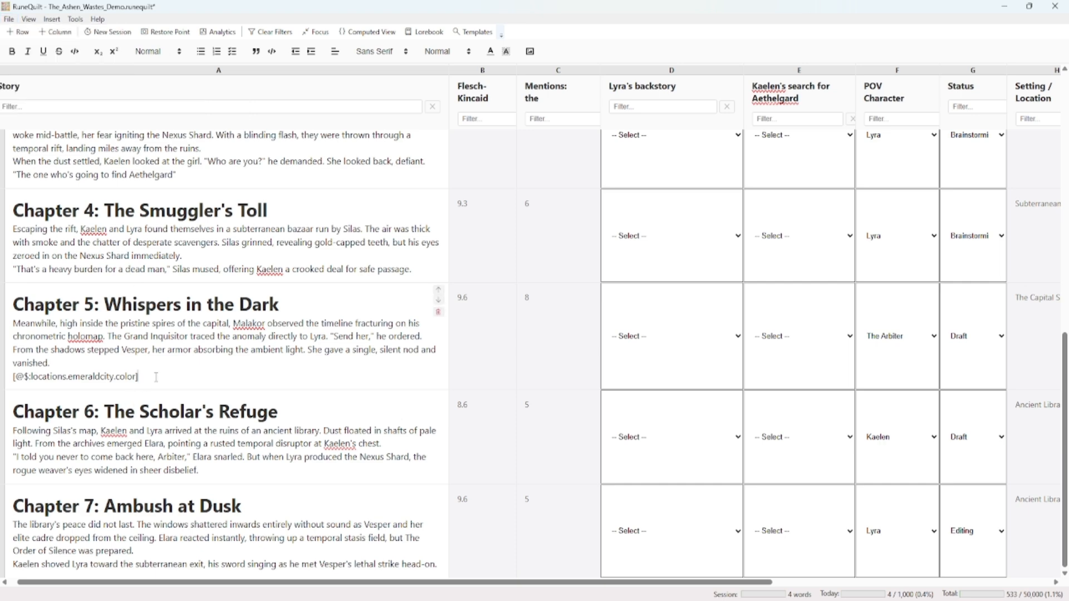
pyautogui.moveTo(152, 376); pyautogui.dragTo(12, 383)
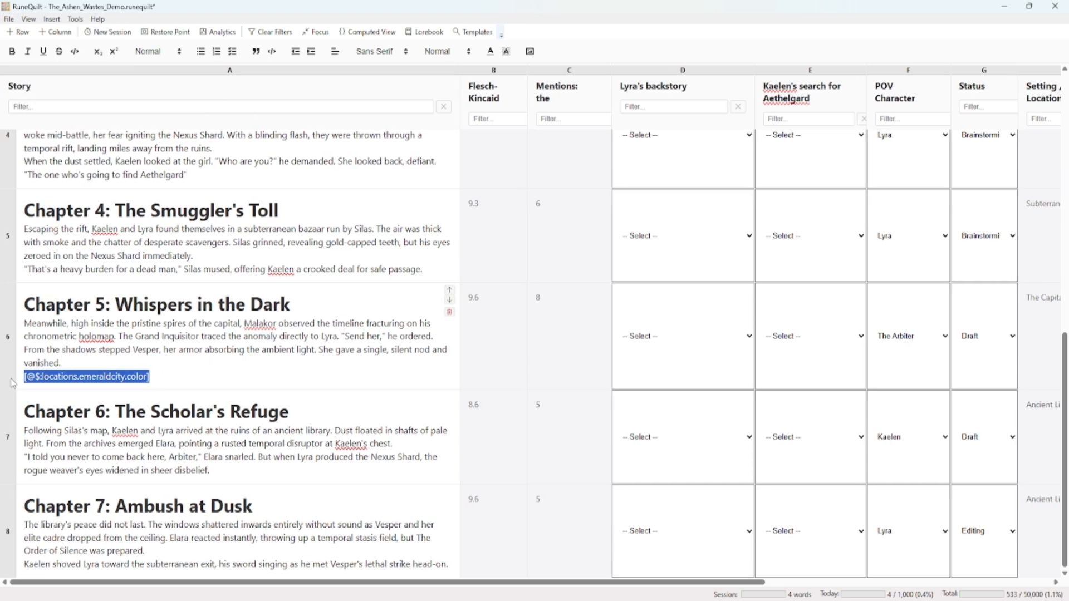
pyautogui.click(30, 377)
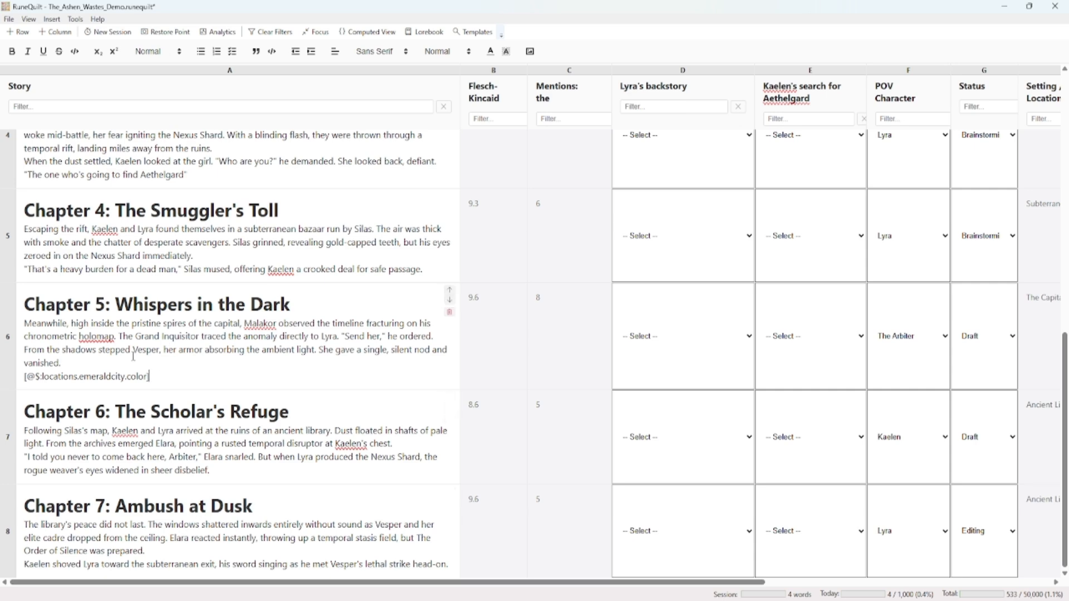
pyautogui.scroll(2, 167, 382)
pyautogui.scroll(3, 169, 379)
pyautogui.scroll(-5, 170, 379)
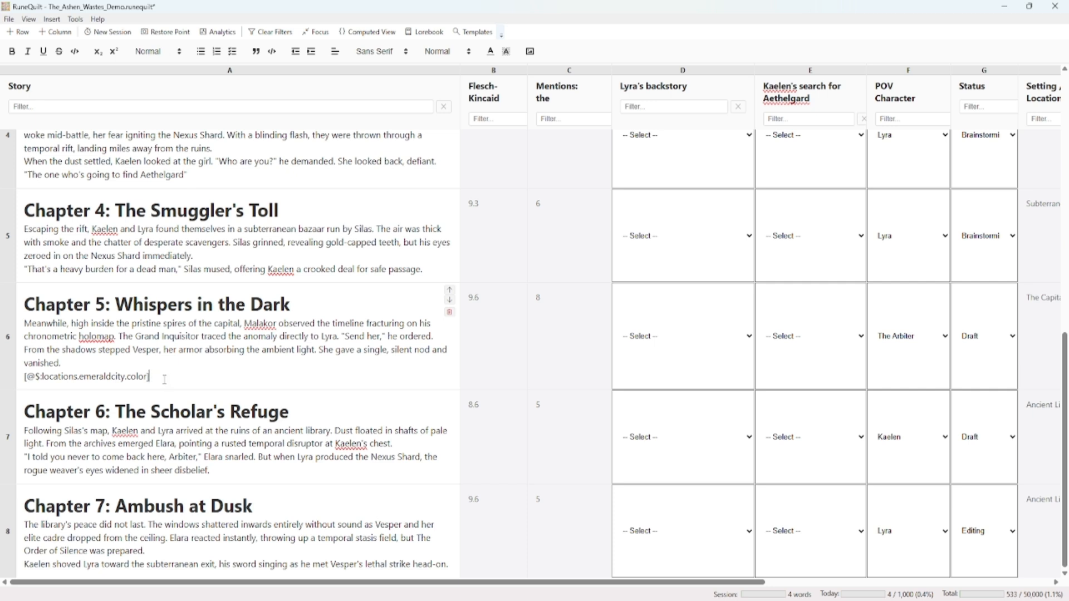
# Add a Favorite Color field with the value Blue to the first character in the Lorebook and apply the changes
pyautogui.click(423, 34)
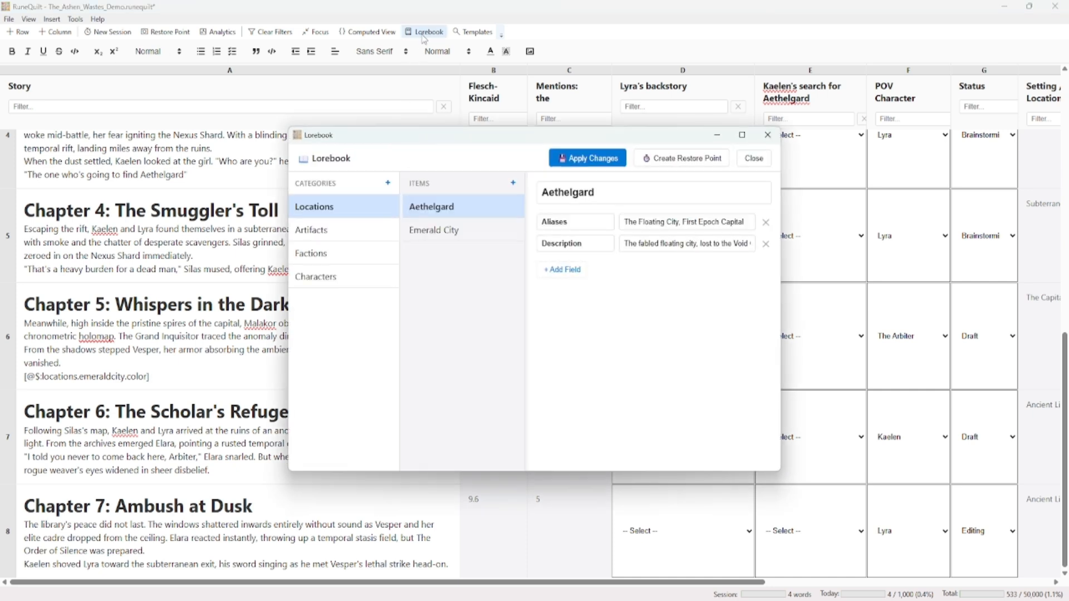
pyautogui.click(334, 277)
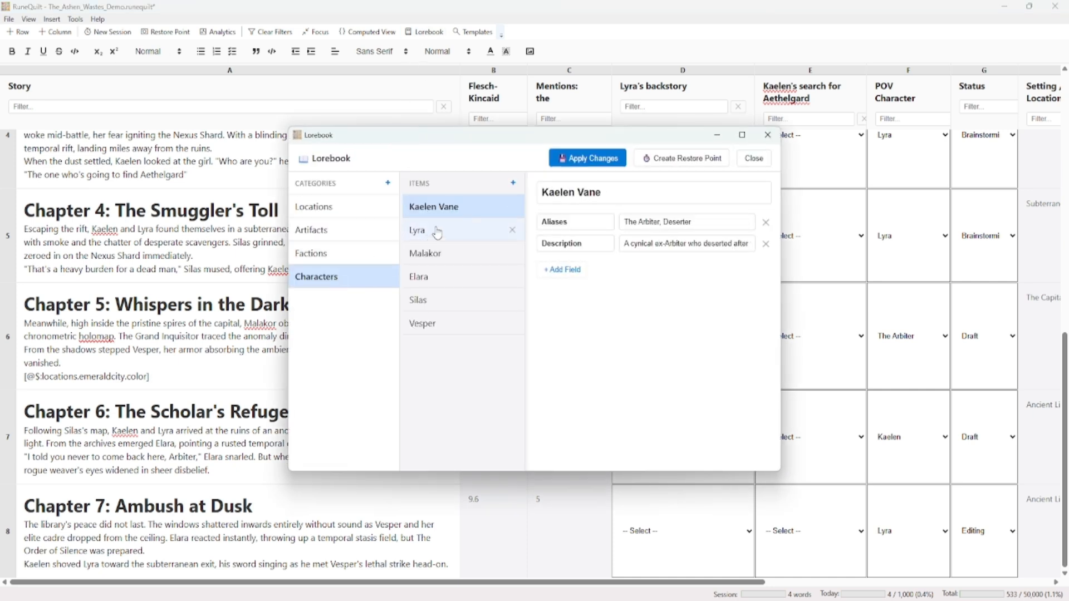
pyautogui.click(564, 270)
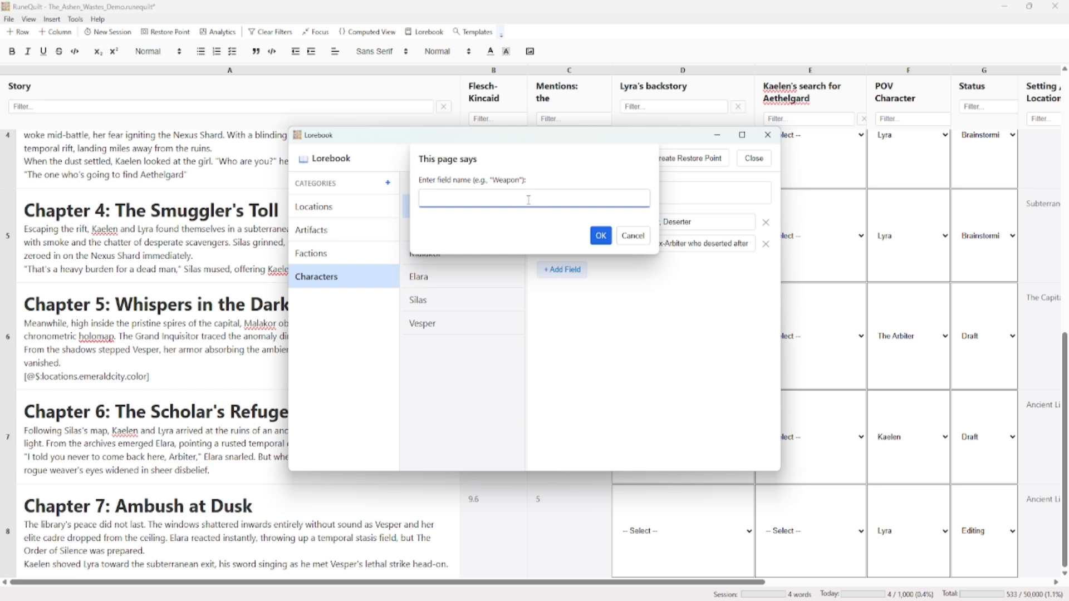
pyautogui.write('Fab')
pyautogui.press('BackSpace')
pyautogui.press('Return')
pyautogui.click(658, 264)
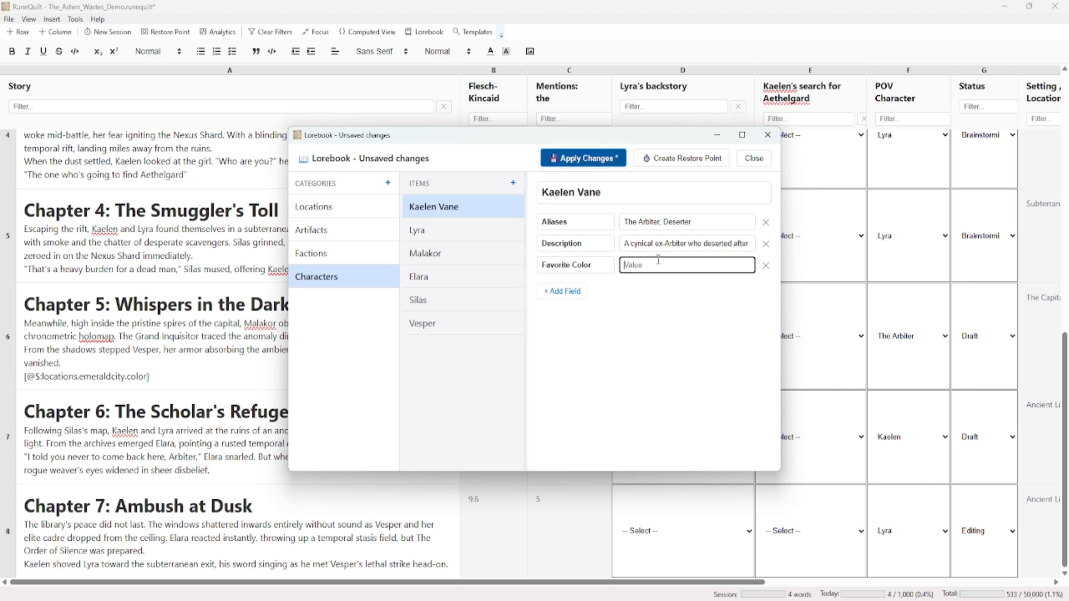
pyautogui.write('Blue')
pyautogui.click(611, 160)
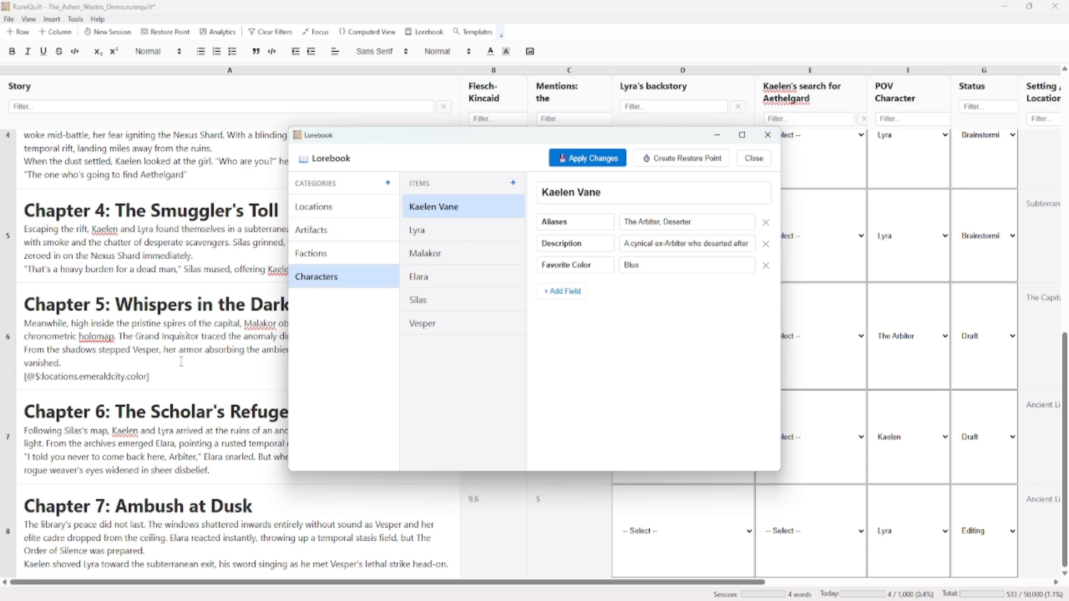
# Change the character's Favorite Color to Green, apply the changes and close the Lorebook
pyautogui.doubleClick(671, 265)
pyautogui.write('Green')
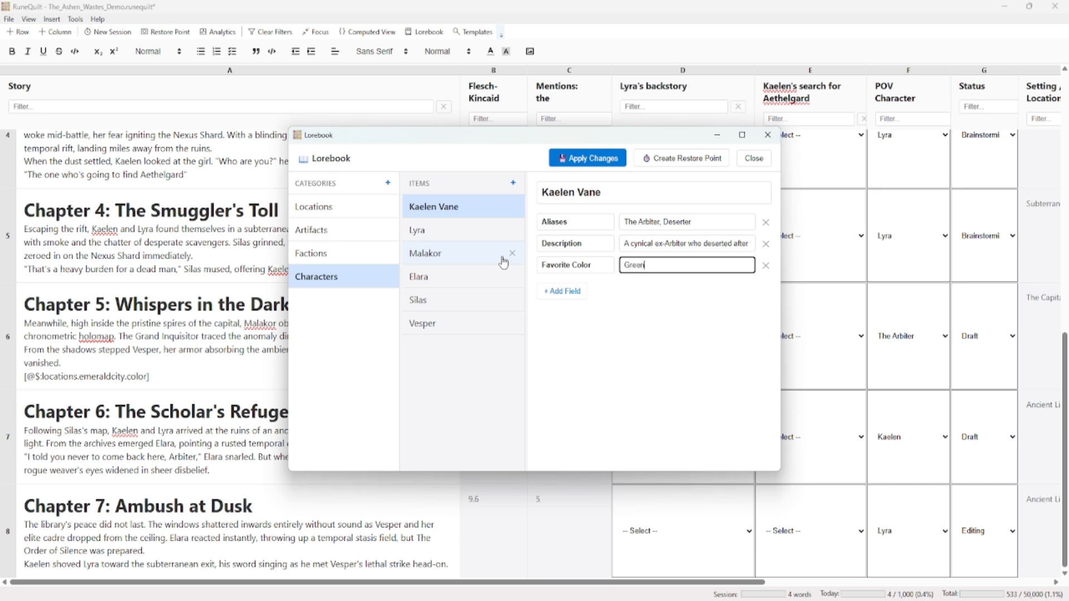
pyautogui.click(589, 159)
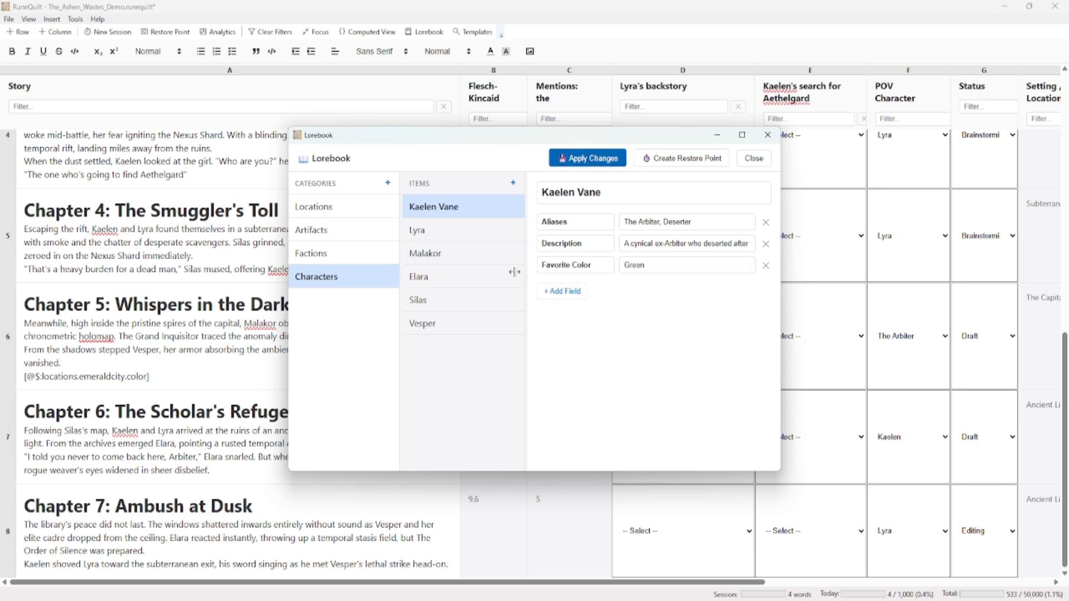
pyautogui.click(264, 377)
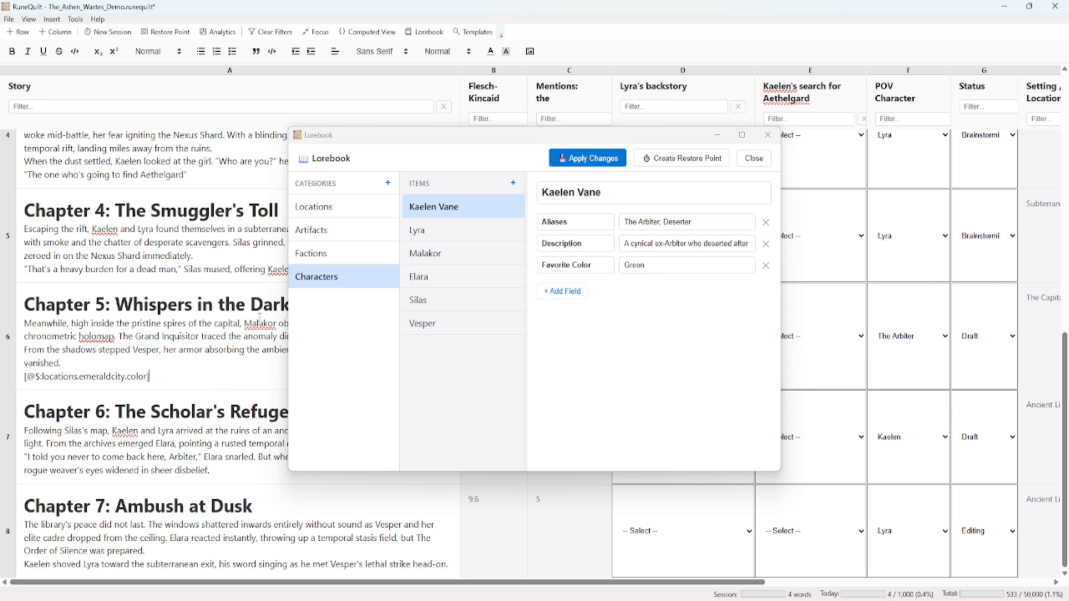
pyautogui.click(402, 311)
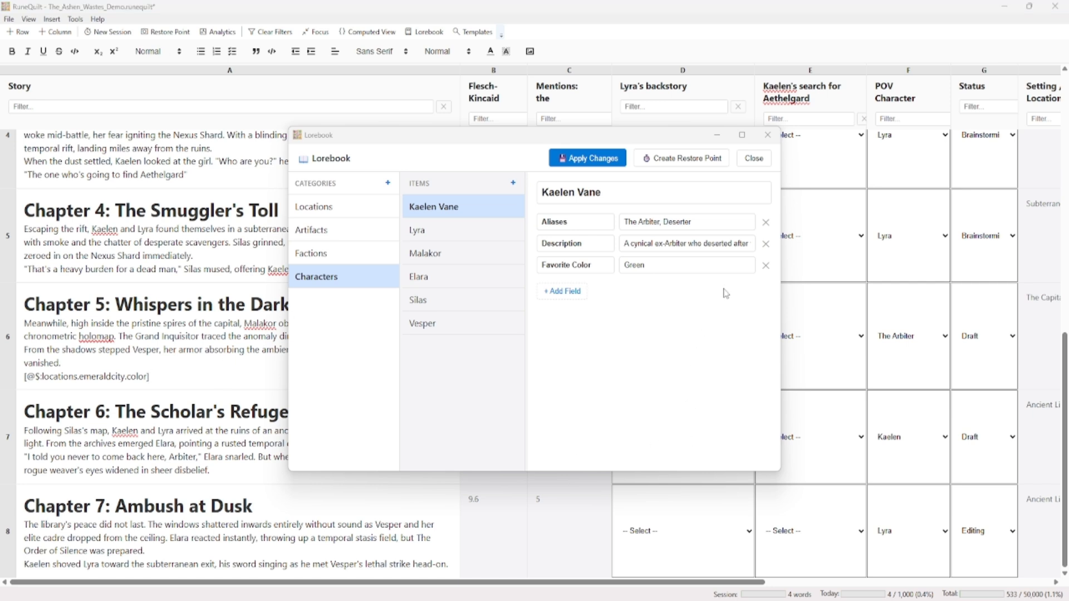
pyautogui.click(755, 158)
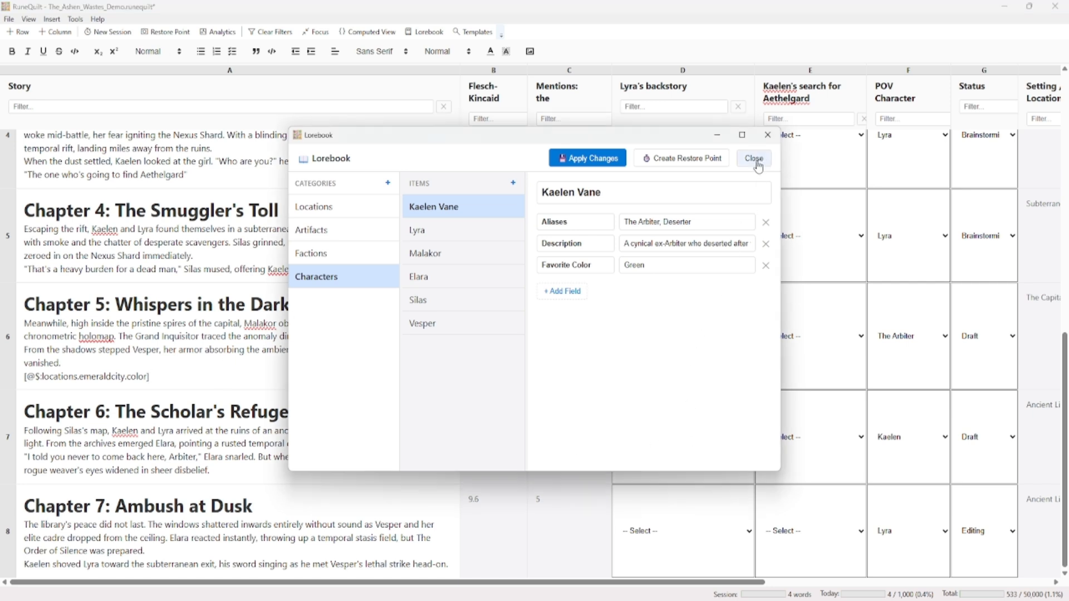
# Look at the list of saved snapshots in the Time Machine without restoring any
pyautogui.click(77, 21)
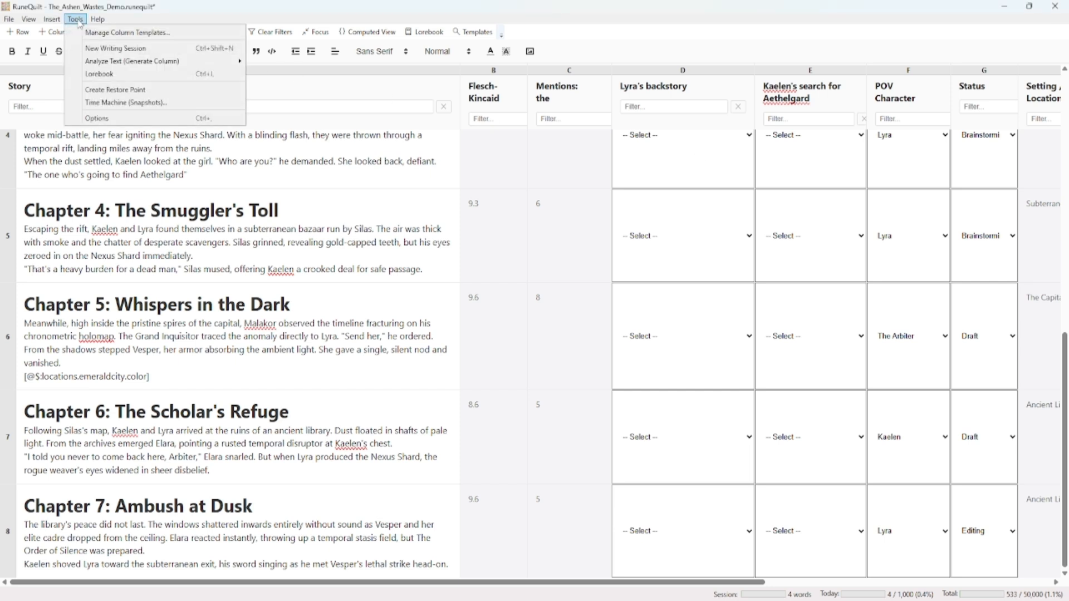
pyautogui.click(114, 103)
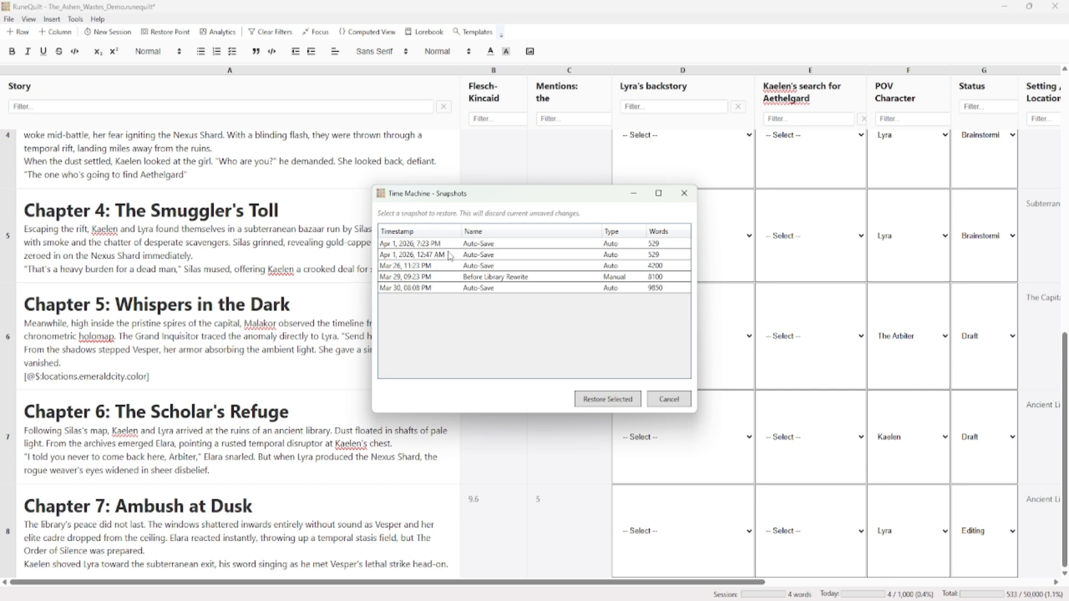
pyautogui.click(671, 400)
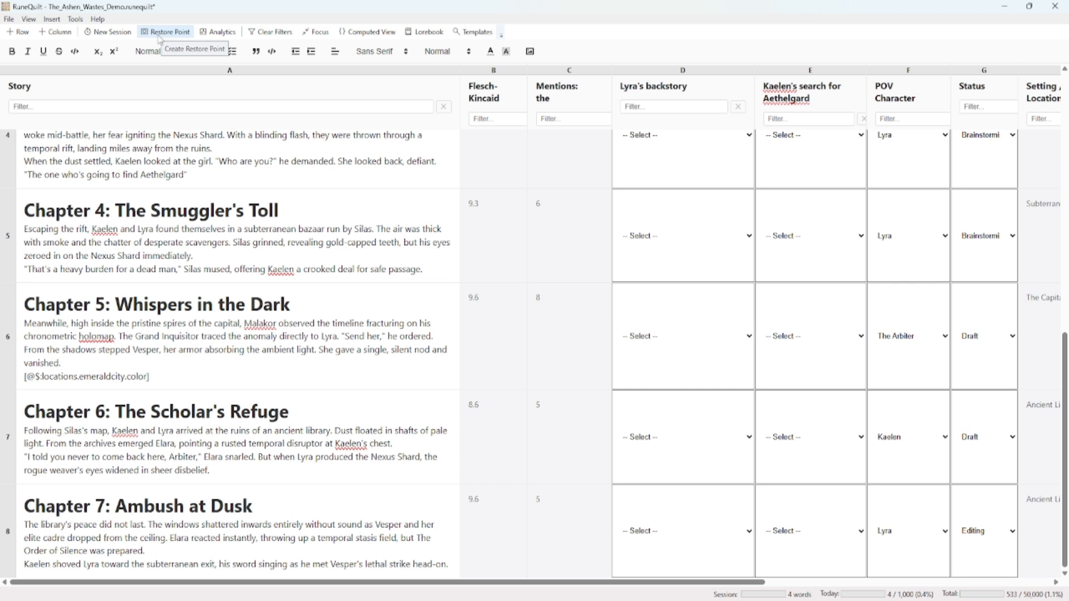
# Create a restore point named Manual Restore Point_20260401_1945
pyautogui.click(77, 21)
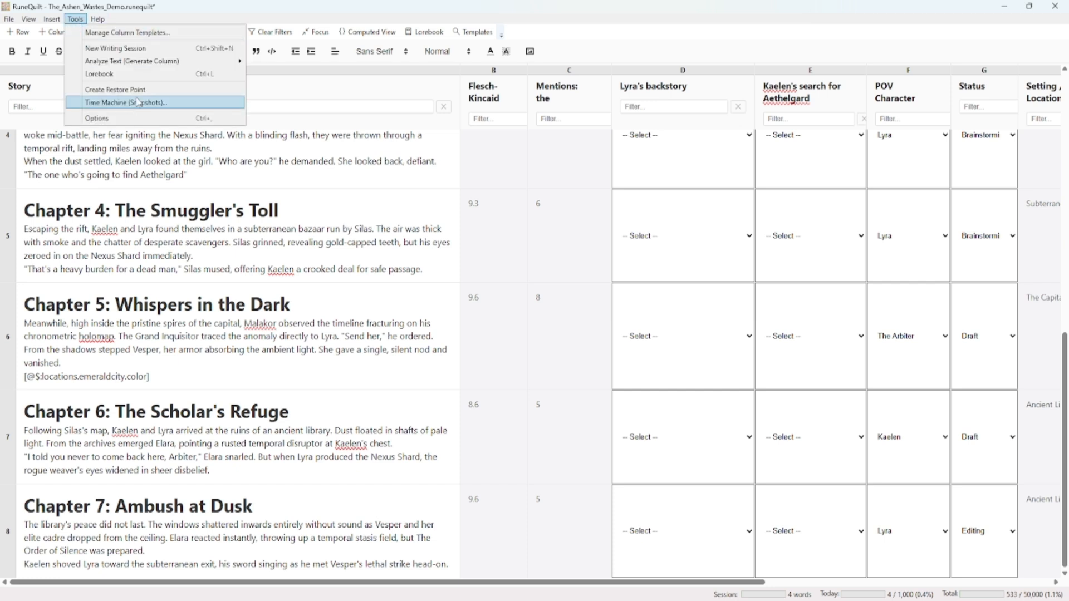
pyautogui.click(140, 90)
pyautogui.click(555, 305)
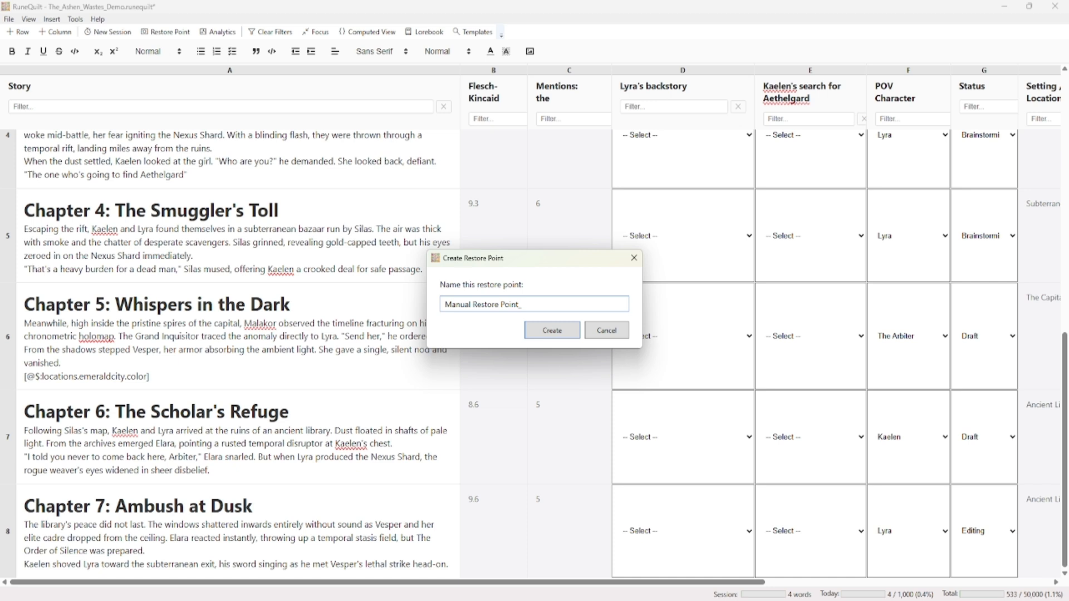
pyautogui.write('_20260401_1945')
pyautogui.press('Return')
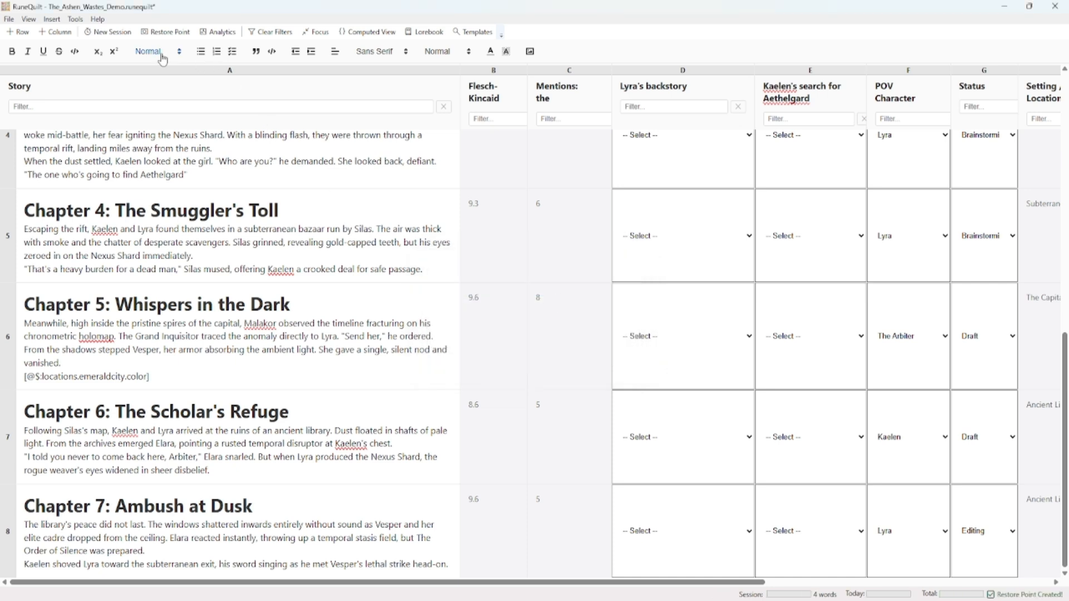
# Restore the Manual Restore Point_20260401_1945 snapshot from the Time Machine and check the reloaded story grid
pyautogui.click(68, 21)
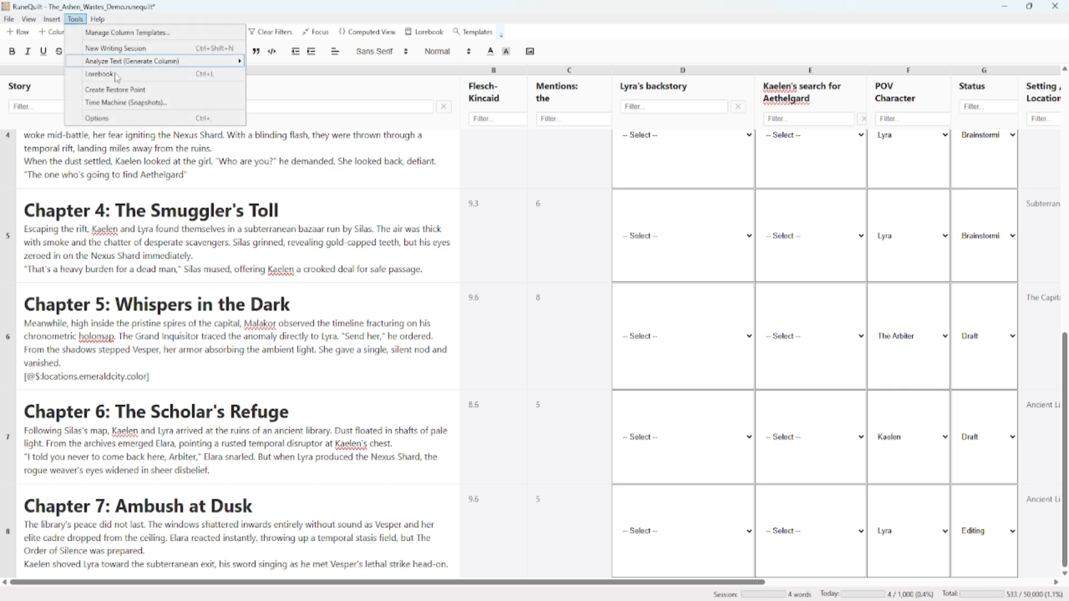
pyautogui.click(136, 112)
pyautogui.click(494, 245)
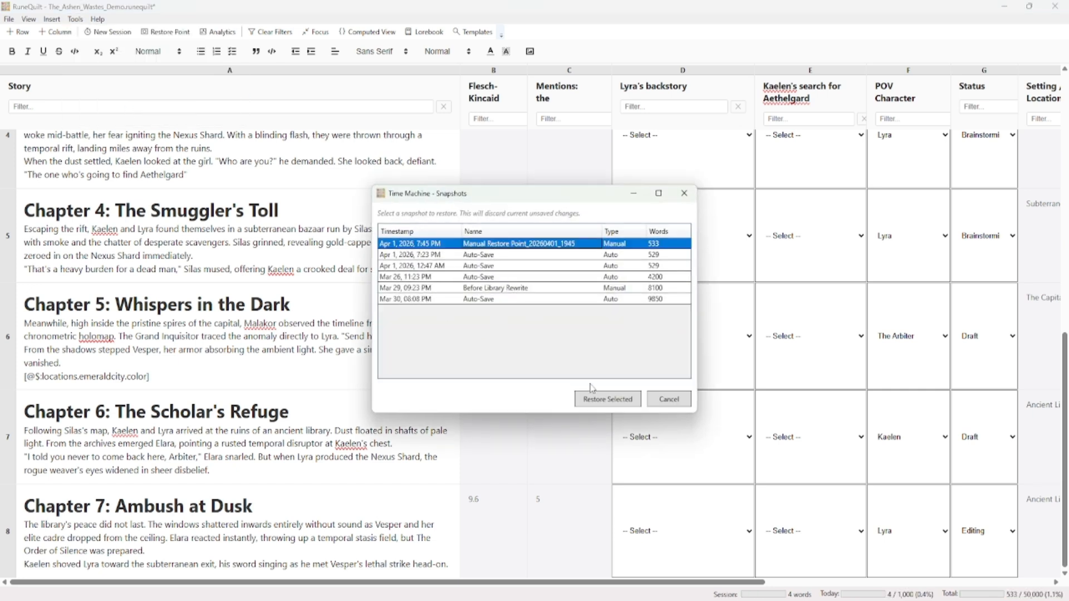
pyautogui.click(600, 401)
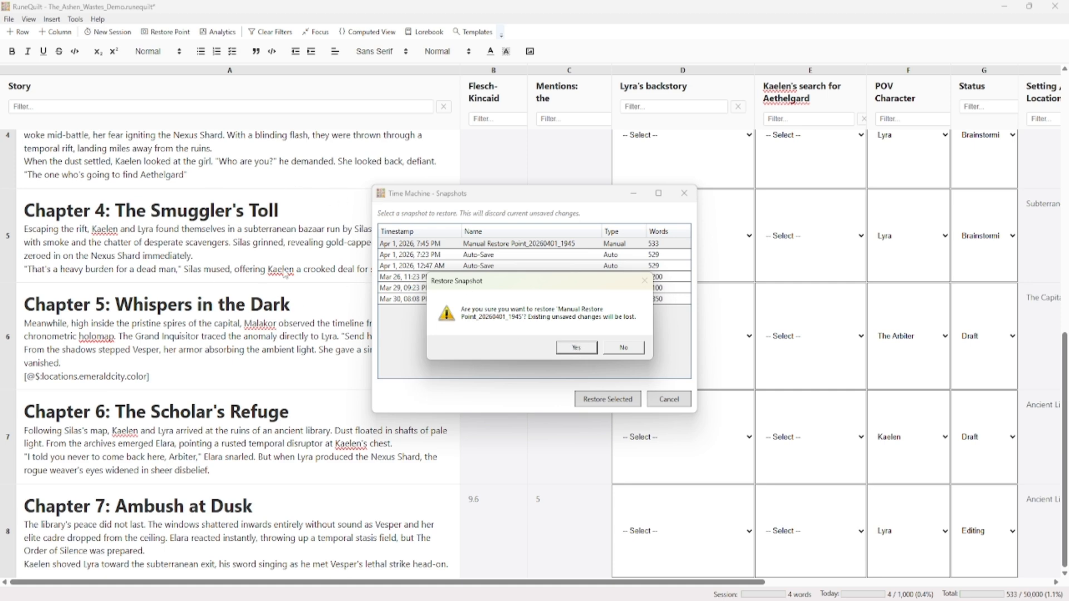
pyautogui.click(576, 348)
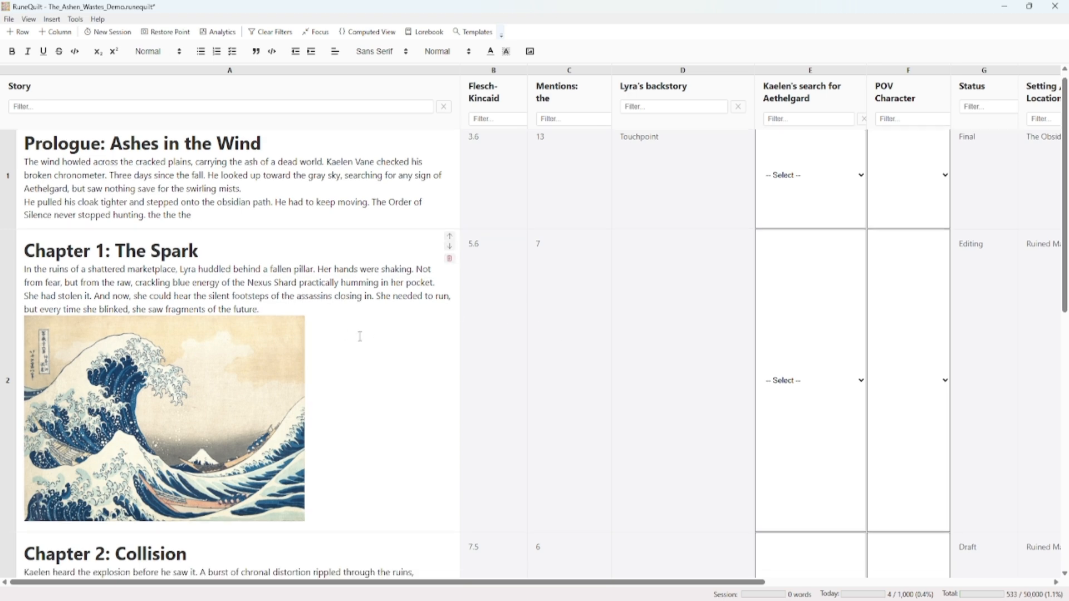
pyautogui.scroll(-4, 360, 336)
pyautogui.scroll(5, 360, 336)
pyautogui.click(392, 224)
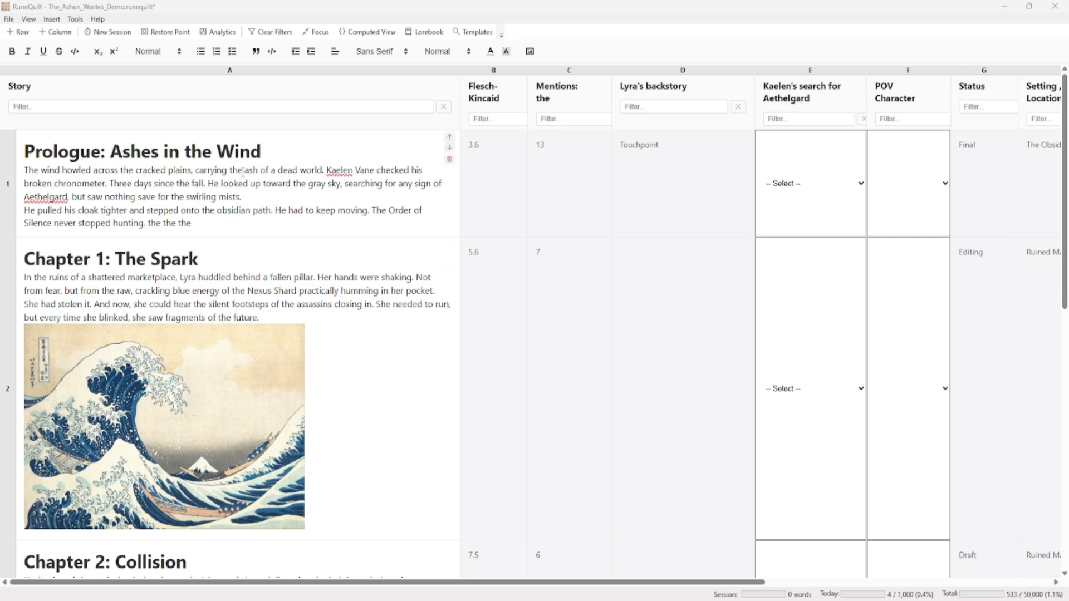
# Enlarge the Quill Toolbar options and remove Inline Code from the toolbar, switching Bold and Underline off and back on
pyautogui.click(75, 20)
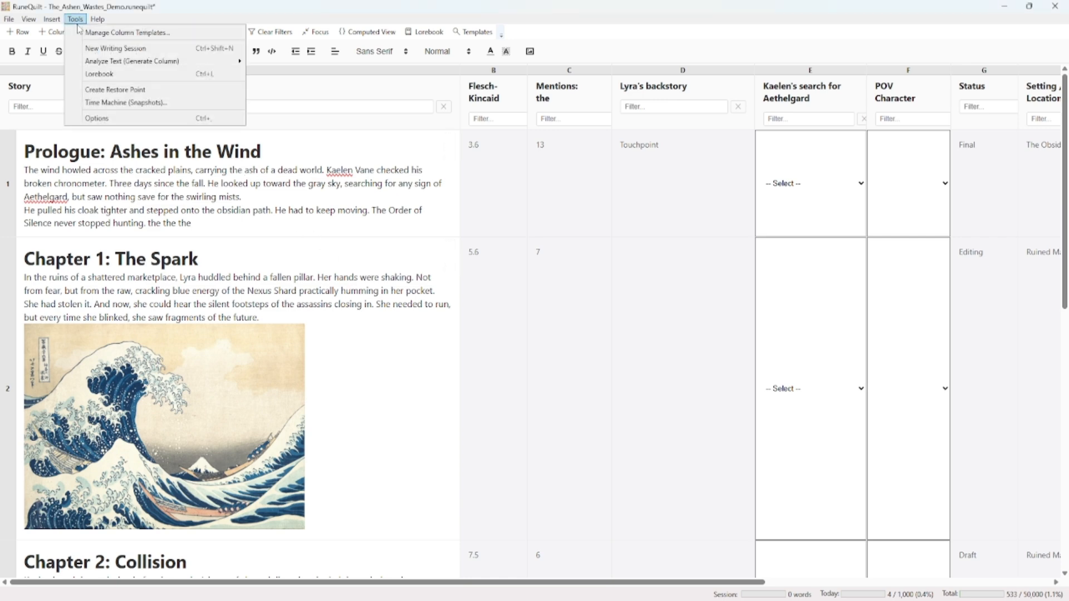
pyautogui.click(106, 118)
pyautogui.moveTo(472, 195); pyautogui.dragTo(341, 189)
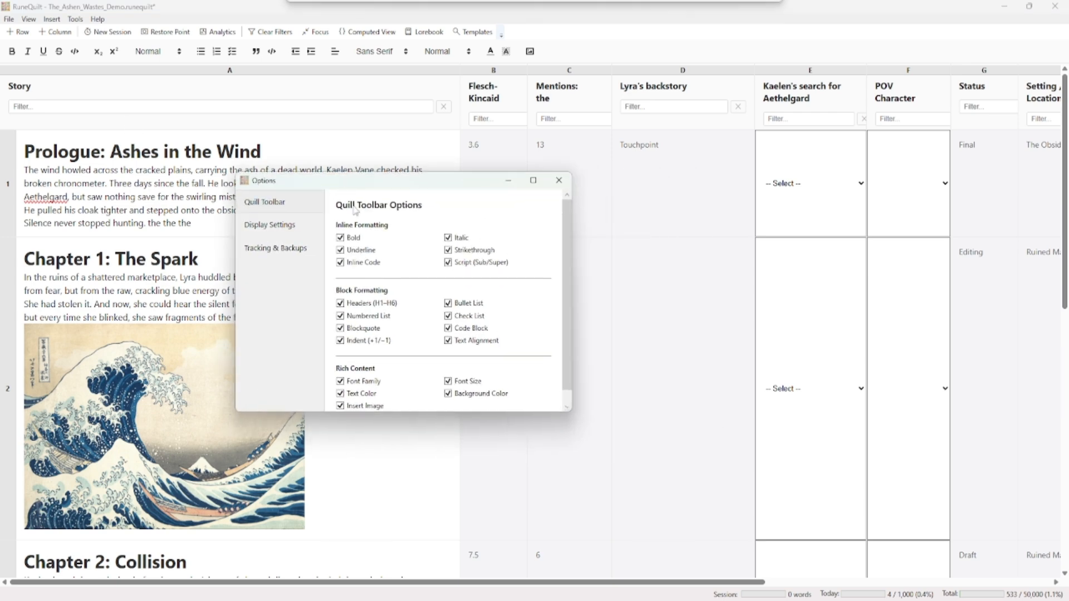
pyautogui.moveTo(572, 413); pyautogui.dragTo(607, 454)
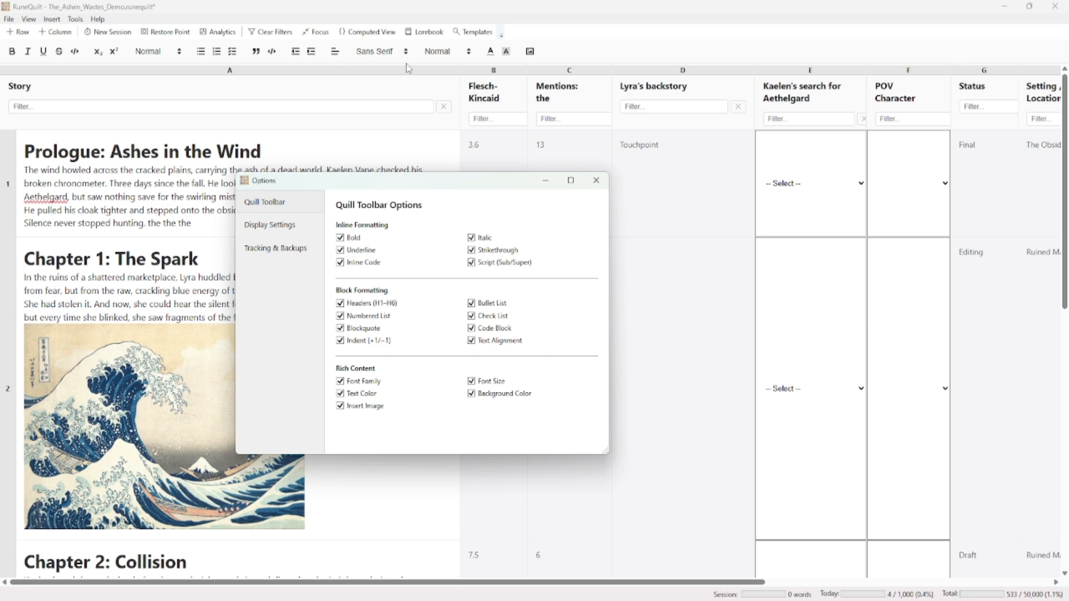
pyautogui.click(341, 238)
pyautogui.click(341, 250)
pyautogui.click(340, 263)
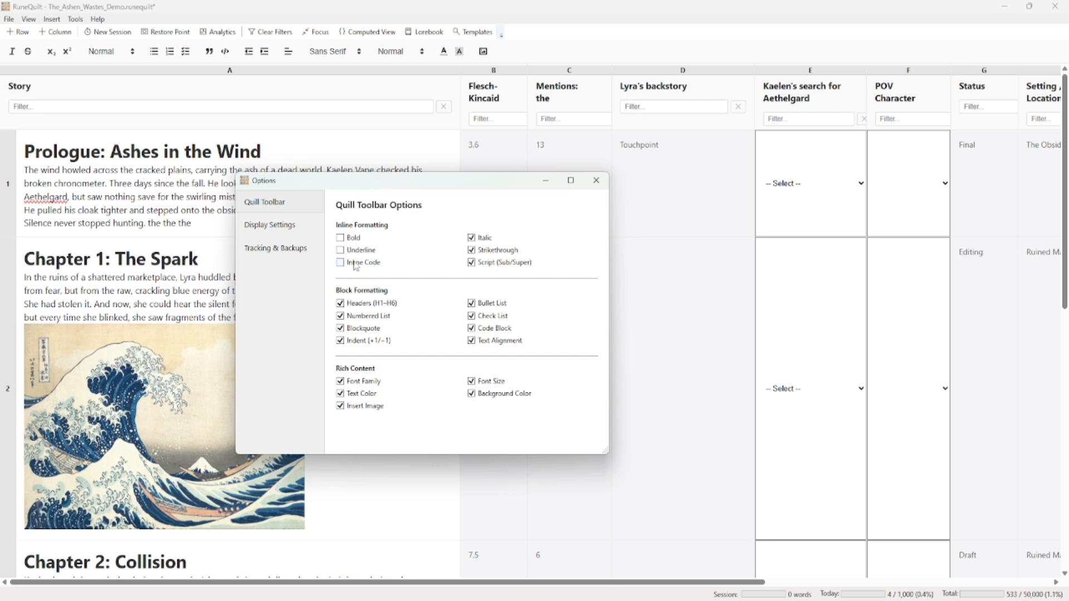
pyautogui.click(340, 250)
pyautogui.click(340, 237)
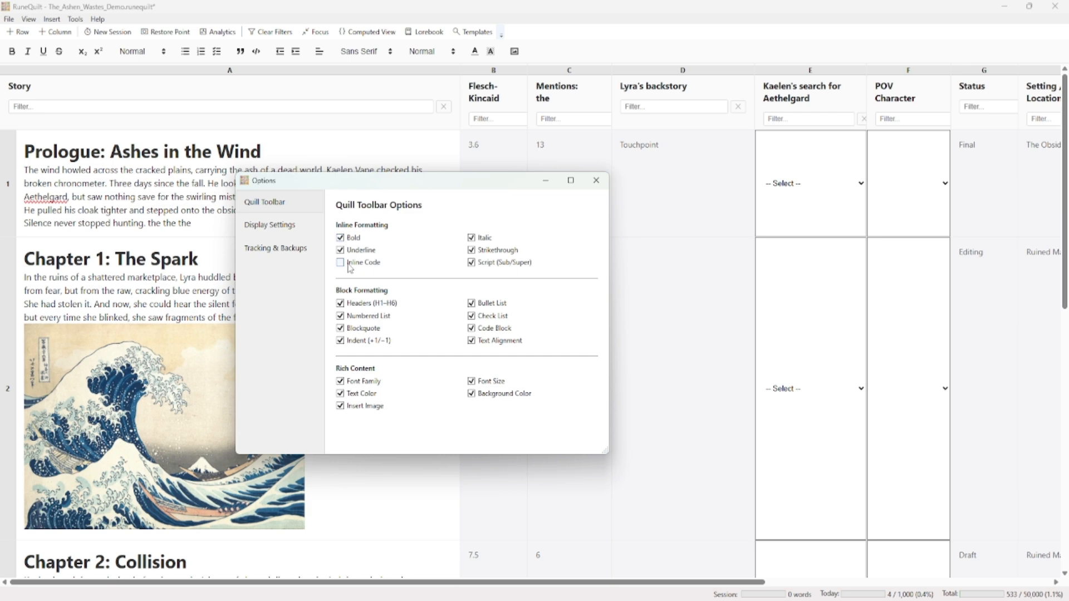
# Remove Headers, Numbered List, Blockquote, Indent, Font Family, Text Color and Insert Image from the Quill toolbar
pyautogui.click(340, 303)
pyautogui.click(340, 316)
pyautogui.click(341, 328)
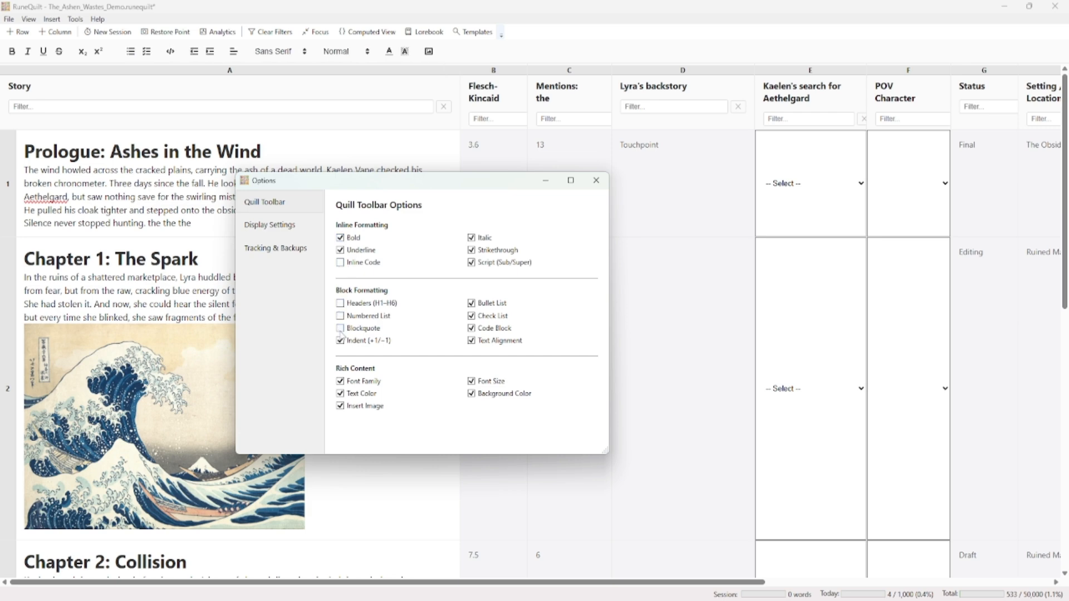
pyautogui.click(340, 341)
pyautogui.click(340, 381)
pyautogui.click(340, 393)
pyautogui.click(341, 406)
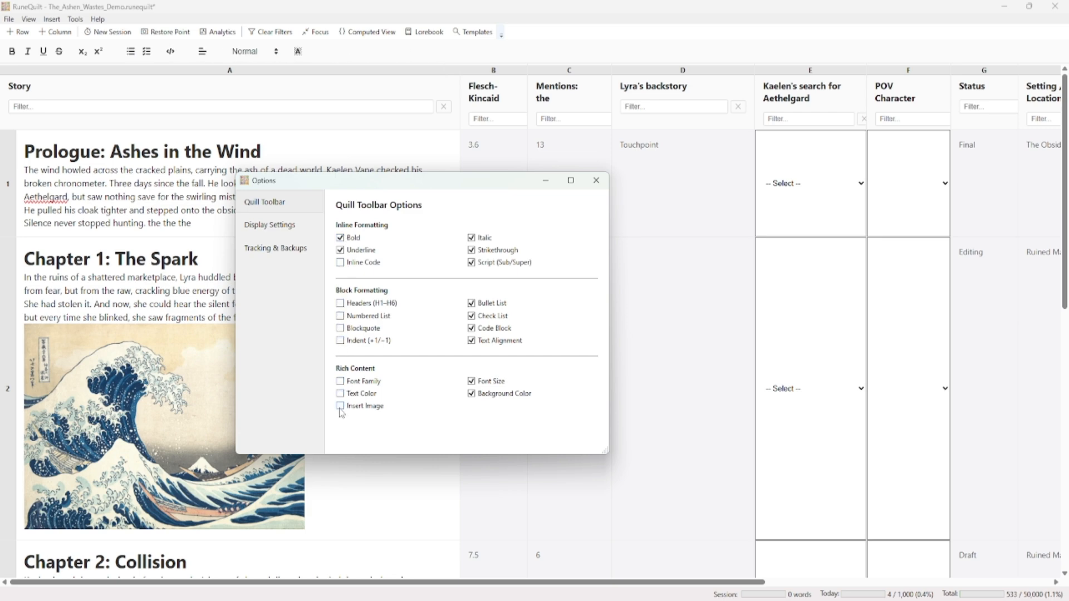
# Remove Background Color, Font Size, Text Alignment, Code Block, Check List, Bullet List, Script, Strikethrough and Italic from the Quill toolbar
pyautogui.click(471, 394)
pyautogui.click(471, 381)
pyautogui.click(471, 341)
pyautogui.click(471, 328)
pyautogui.click(471, 315)
pyautogui.click(472, 303)
pyautogui.click(472, 262)
pyautogui.click(471, 250)
pyautogui.click(471, 238)
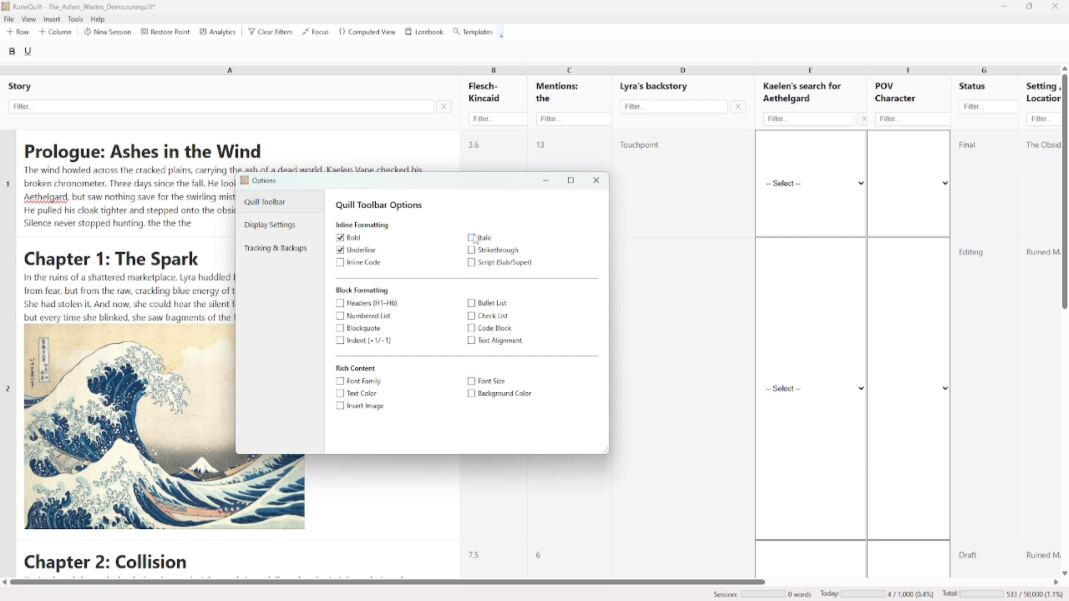
# Add Italic, Strikethrough and Script (Sub/Super) back to the Quill toolbar
pyautogui.click(471, 238)
pyautogui.click(472, 250)
pyautogui.click(471, 262)
# Try out the display settings by switching the single global toolbar off and on, and Dark Mode on and off
pyautogui.click(281, 230)
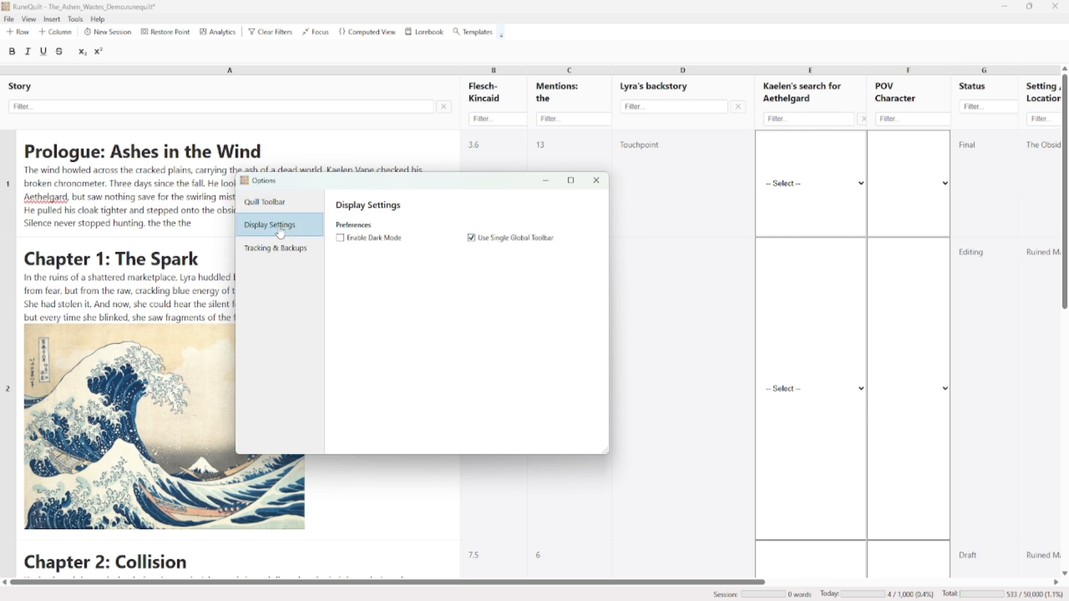
pyautogui.click(471, 238)
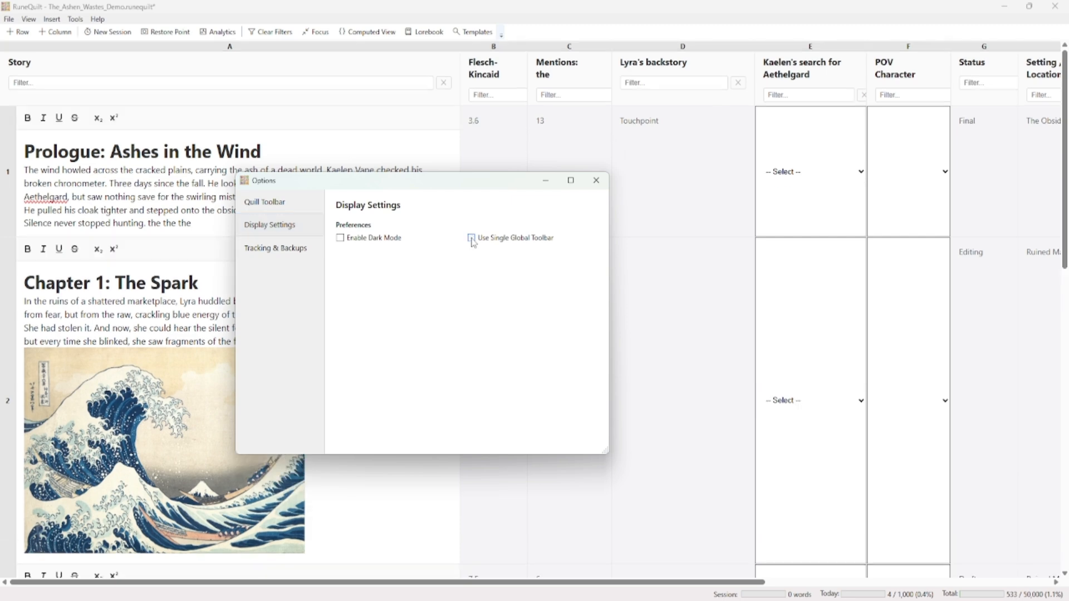
pyautogui.moveTo(442, 181); pyautogui.dragTo(684, 156)
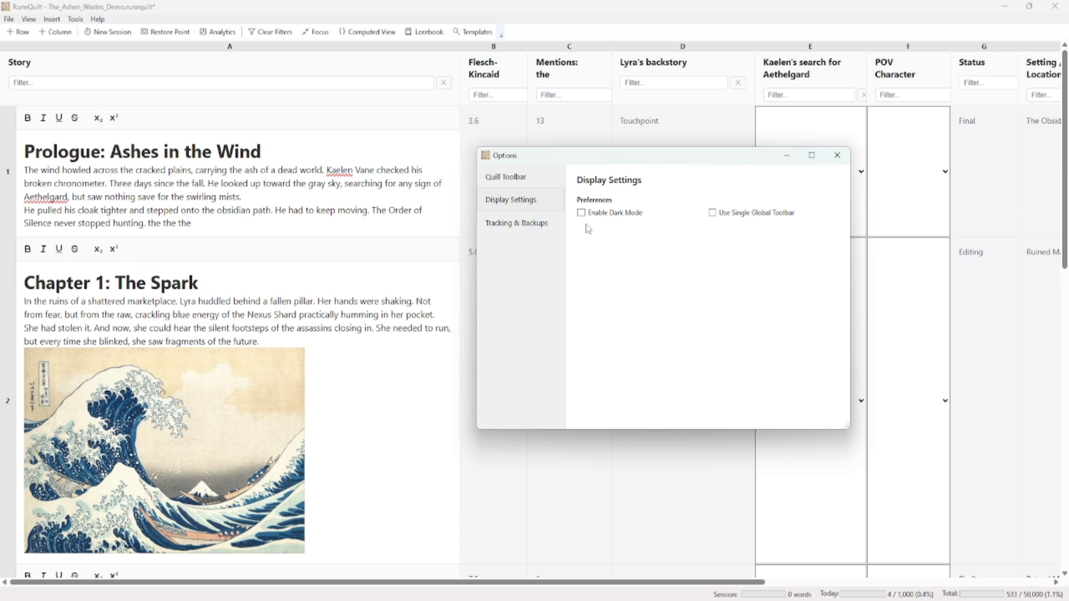
pyautogui.click(713, 214)
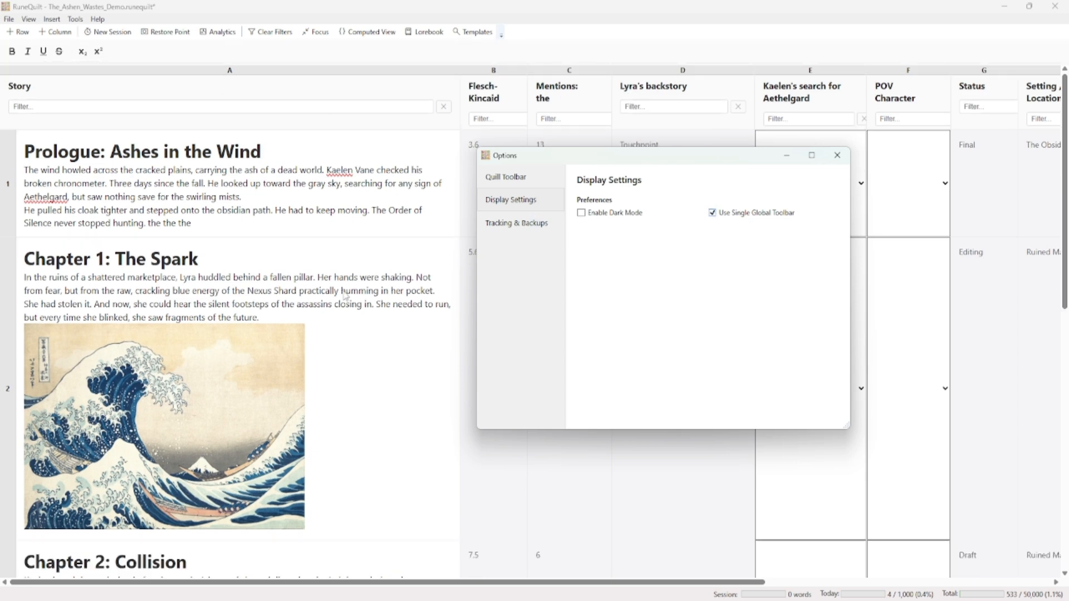
pyautogui.click(581, 214)
pyautogui.click(581, 214)
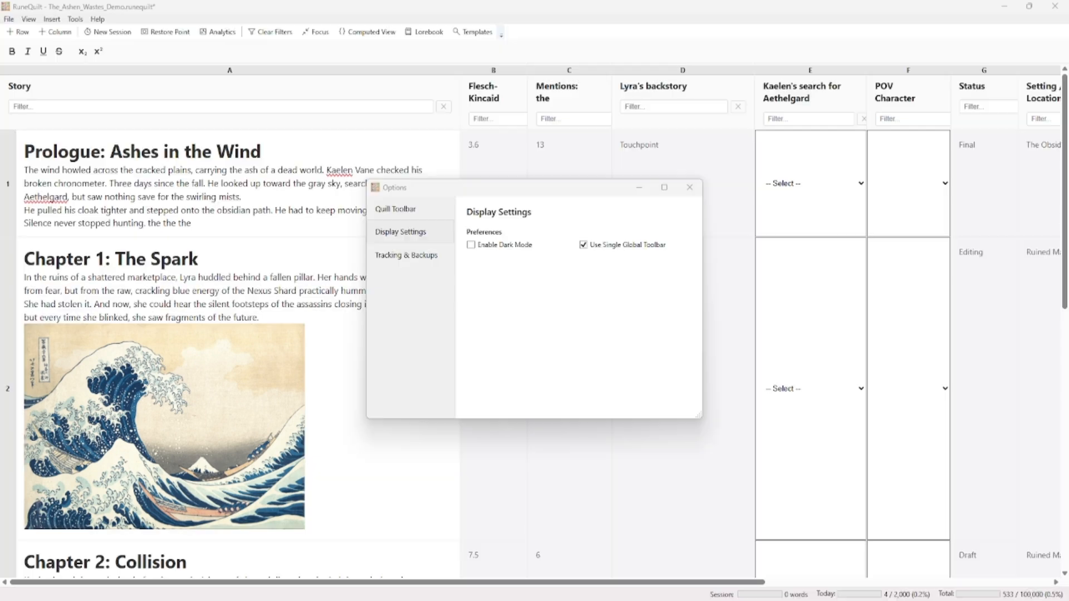
# Set the manuscript goal to 200000 and today's goal to 2500 in the tracking and backup options
pyautogui.click(419, 265)
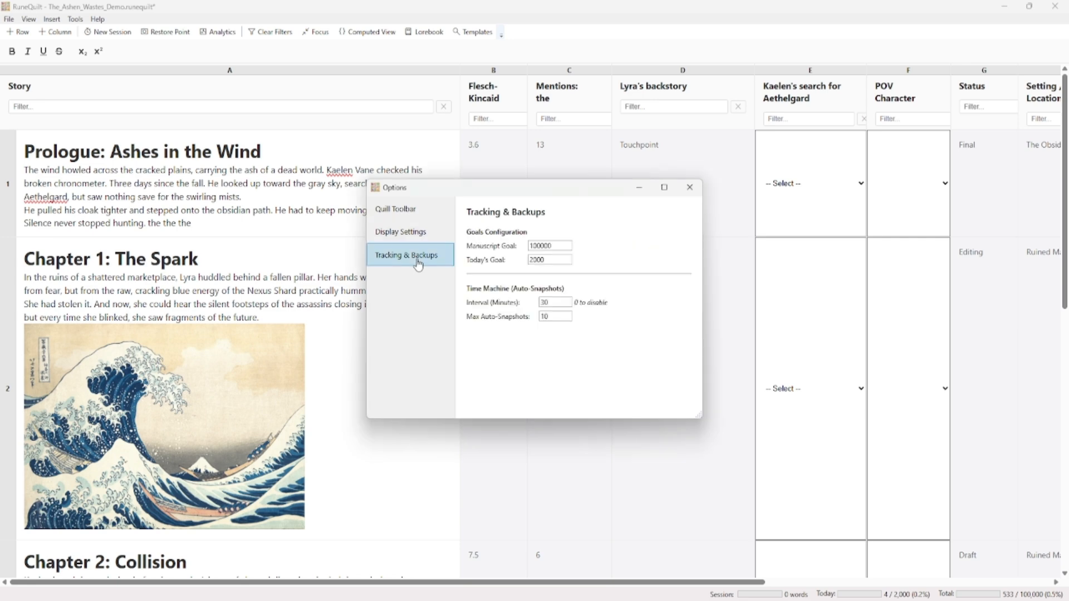
pyautogui.click(554, 247)
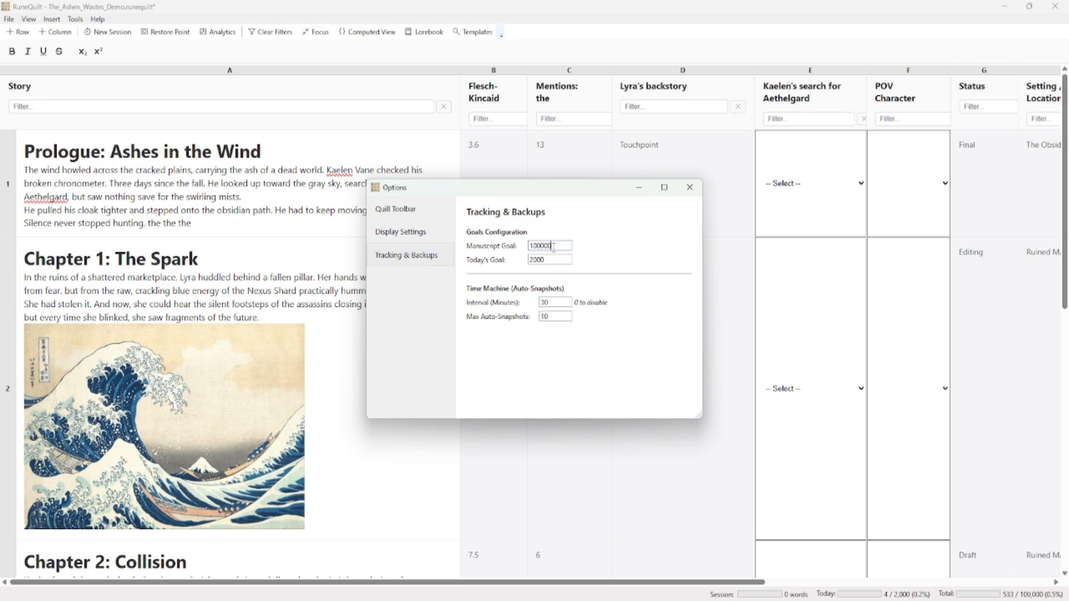
pyautogui.click(538, 246)
pyautogui.write('2')
pyautogui.press('BackSpace')
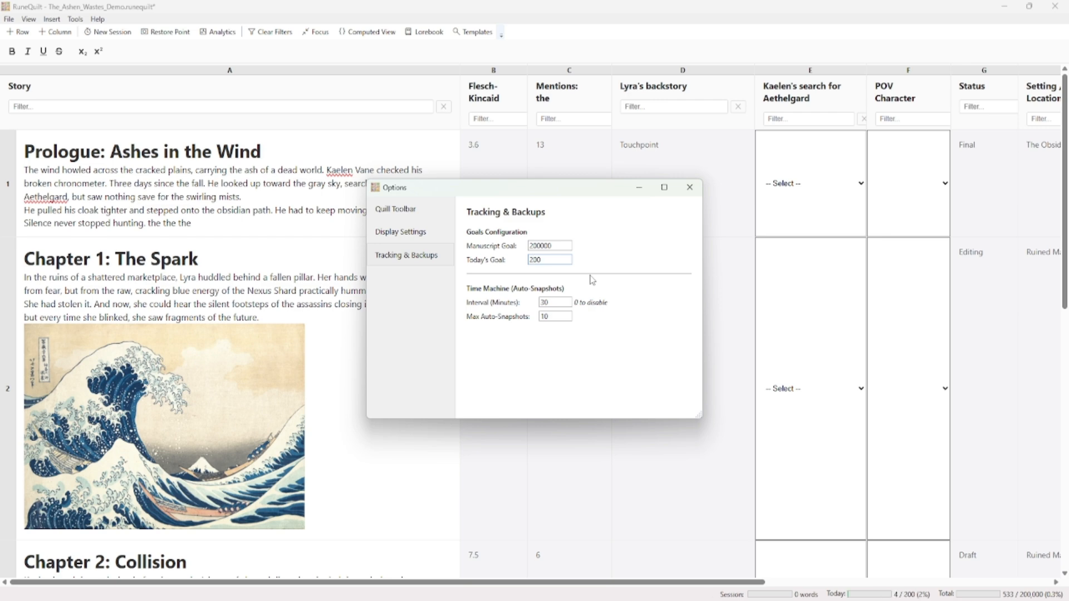
pyautogui.write('5')
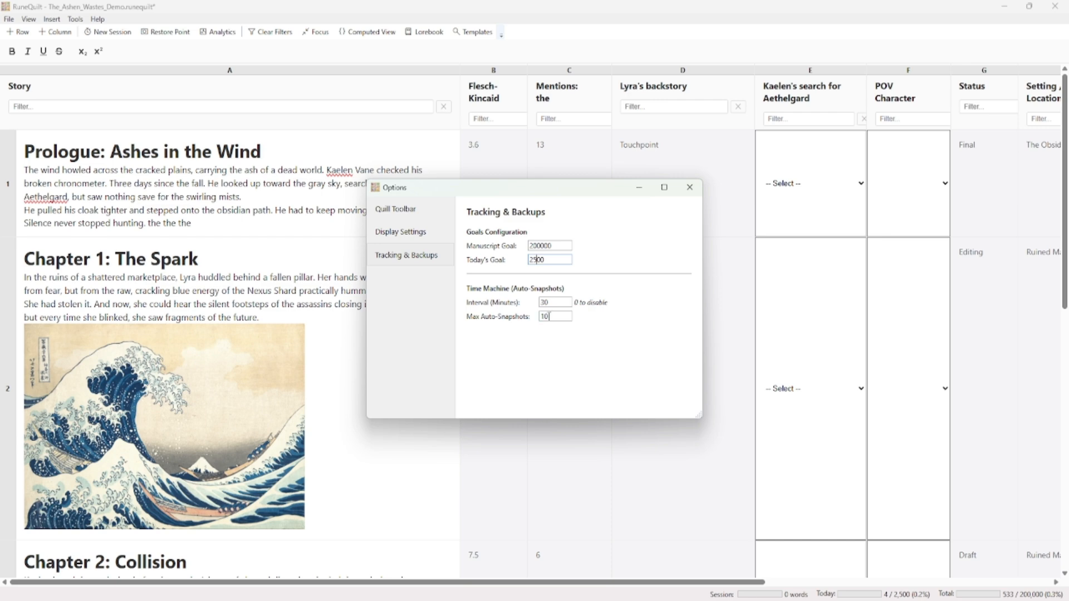
pyautogui.moveTo(554, 302); pyautogui.dragTo(521, 305)
pyautogui.click(555, 319)
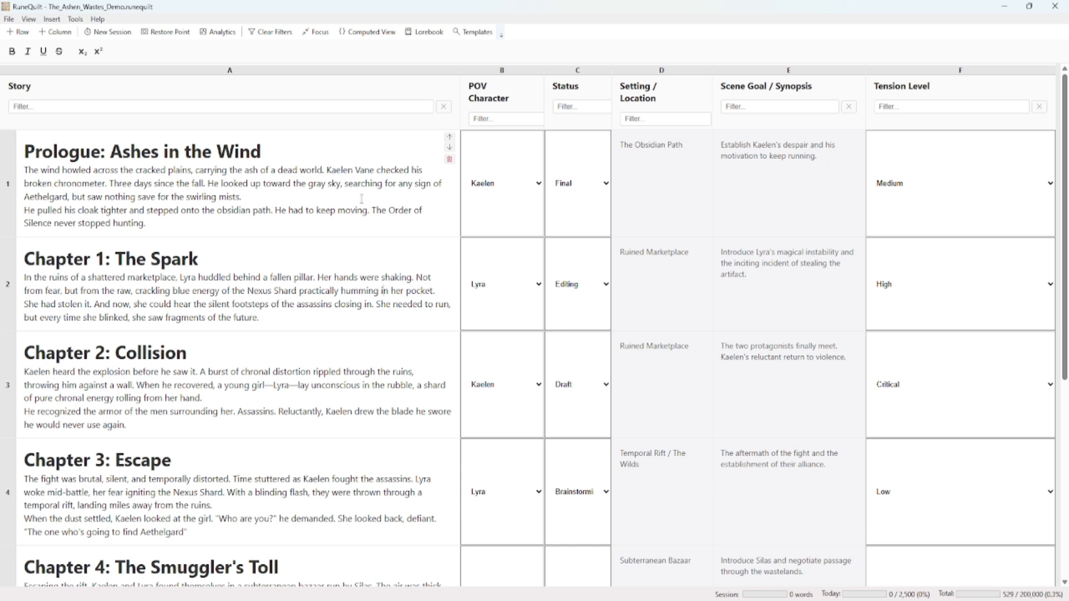
# Swap the Prologue story cell in row 1 with the Chapter 2 story cell in row 3
pyautogui.rightClick(362, 198)
pyautogui.click(395, 247)
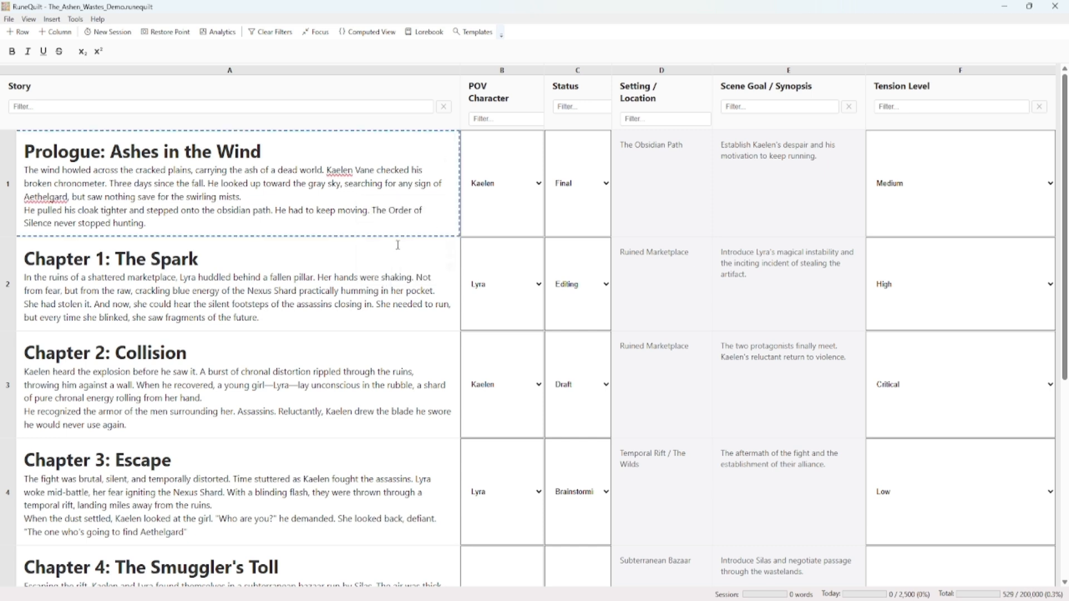
pyautogui.rightClick(340, 355)
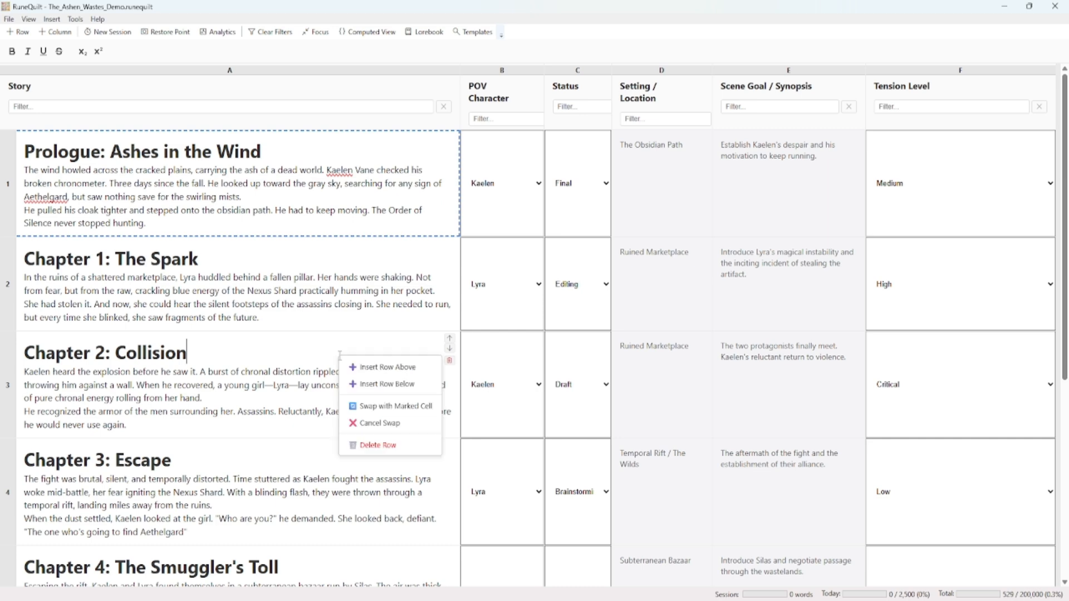
pyautogui.click(389, 408)
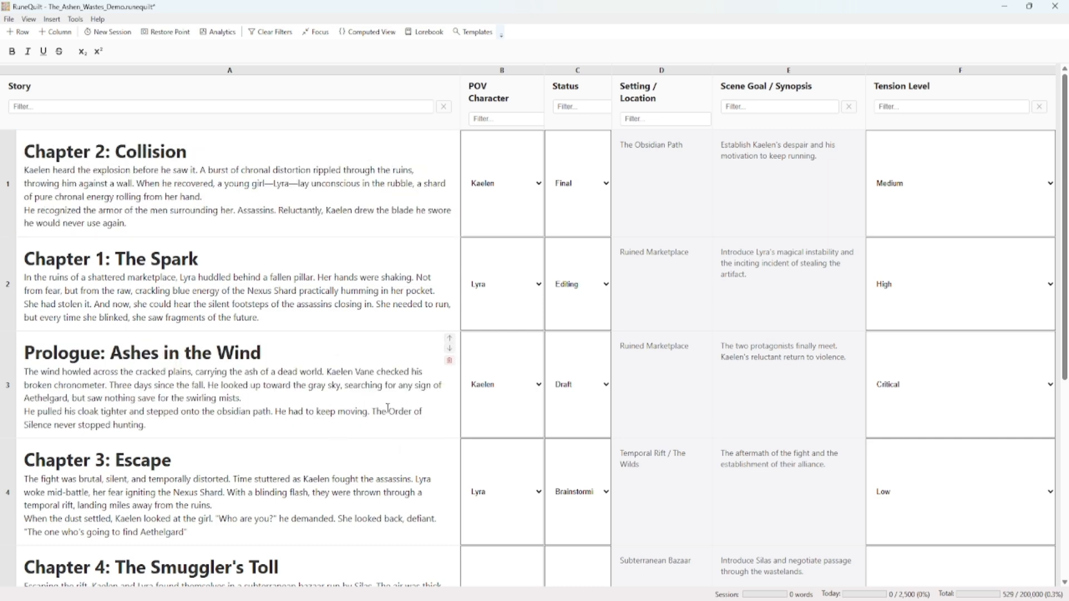
# Swap the Prologue story cell back into row 1, returning the Chapter 2 cell to row 3
pyautogui.rightClick(322, 385)
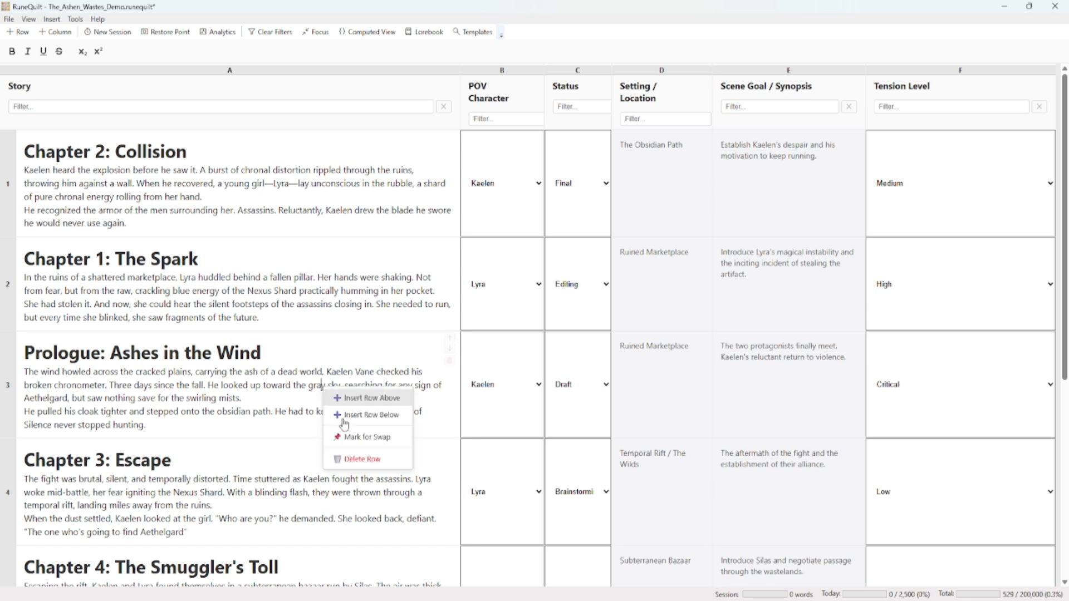
pyautogui.click(363, 436)
pyautogui.rightClick(354, 218)
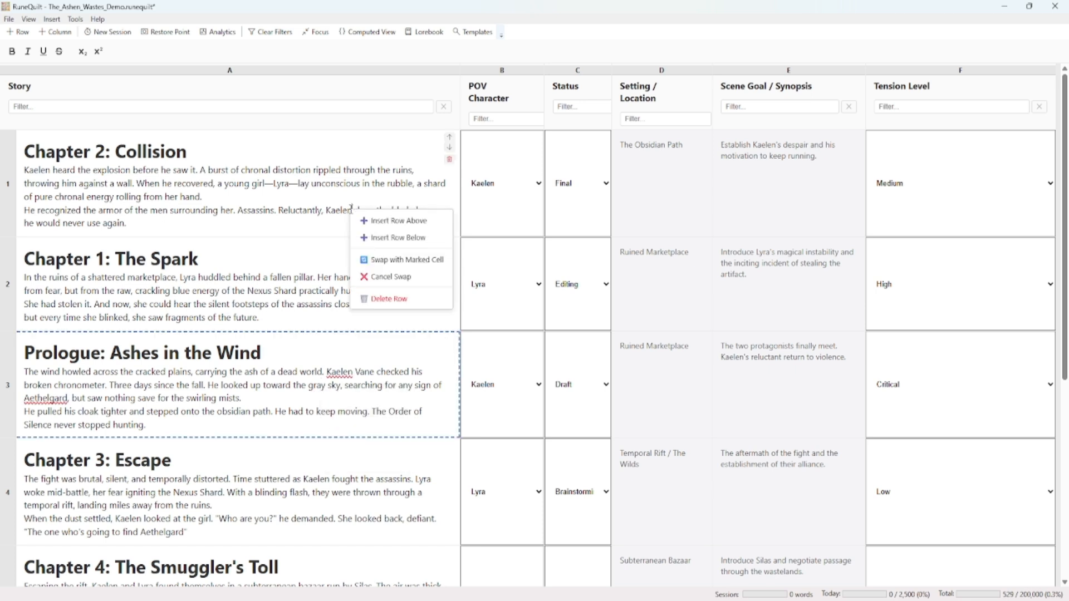
pyautogui.click(385, 258)
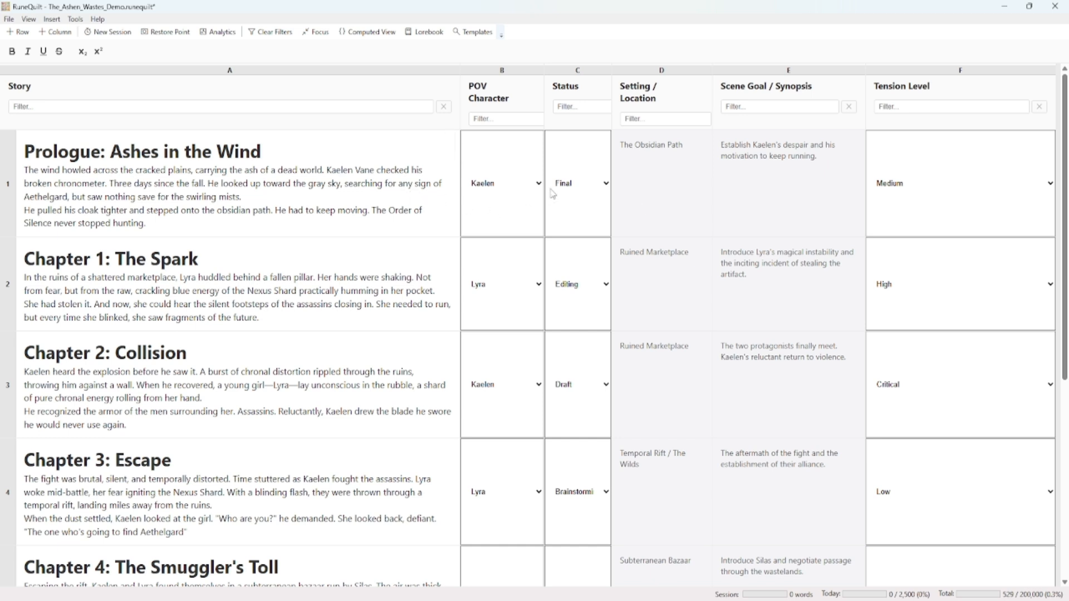
# Try to swap the Prologue story cell with the row 1 POV Character and Setting / Location cells, and cancel the swap
pyautogui.click(656, 198)
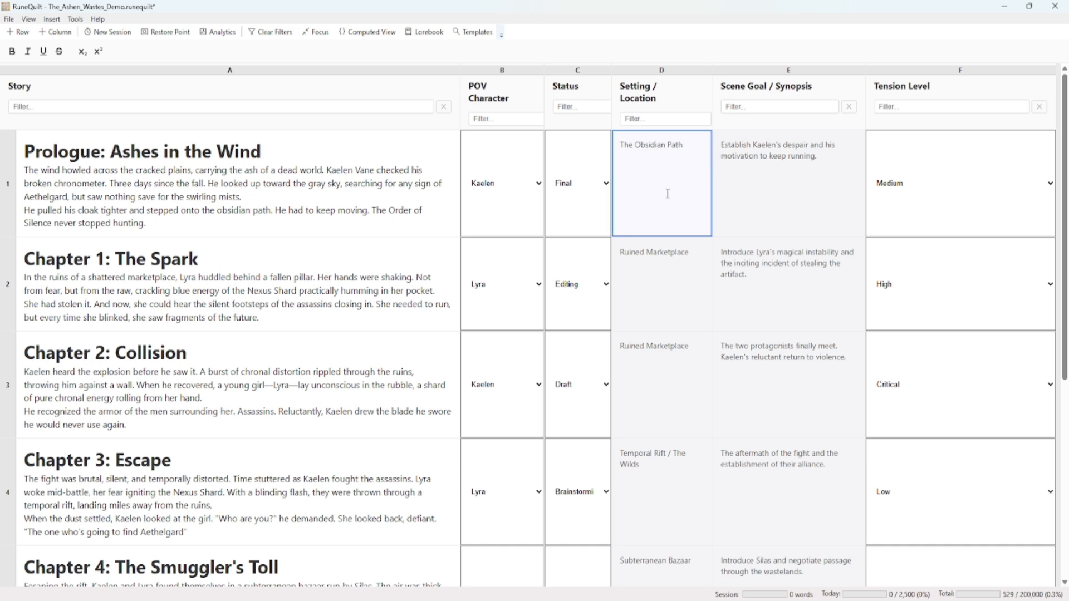
pyautogui.rightClick(394, 185)
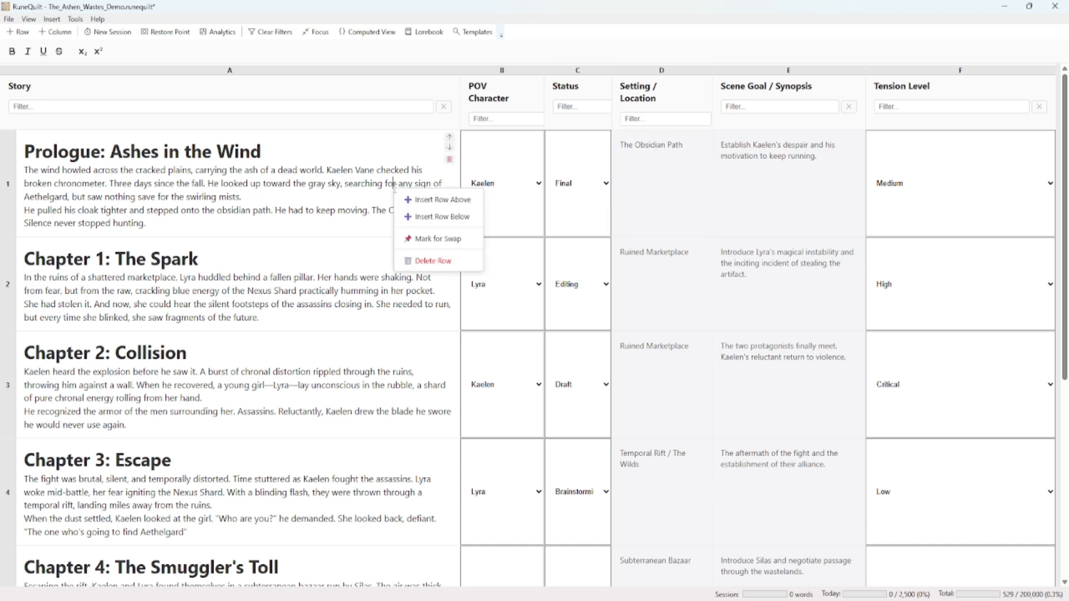
pyautogui.click(430, 239)
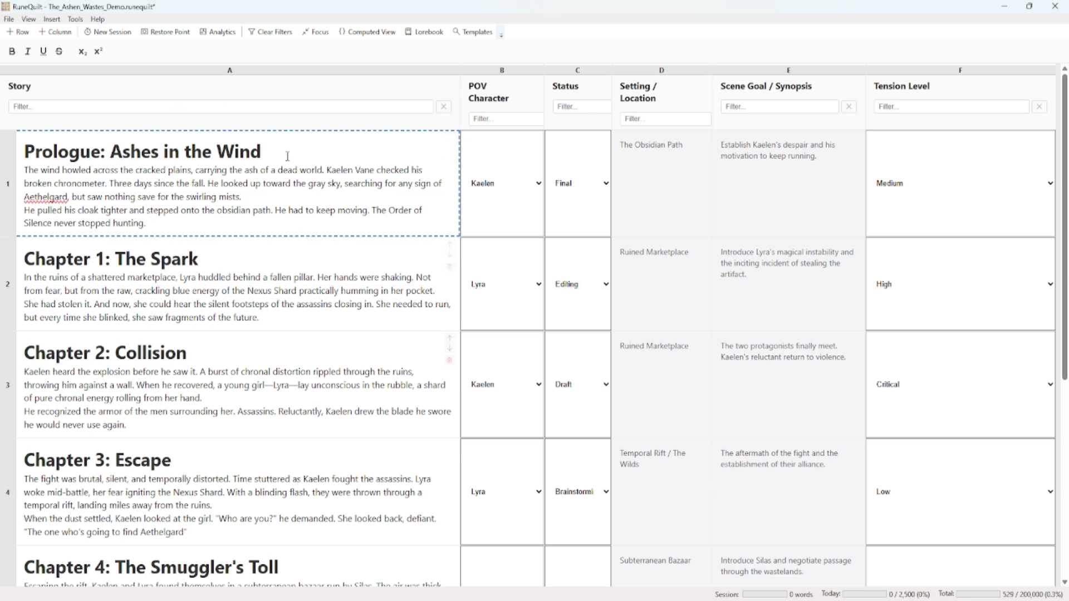
pyautogui.rightClick(513, 184)
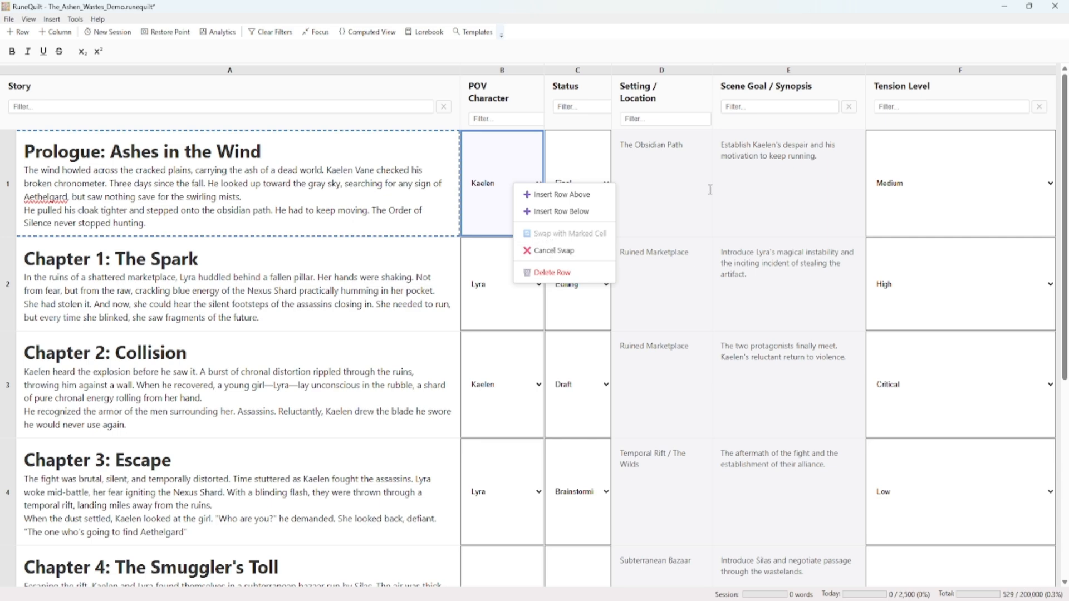
pyautogui.rightClick(674, 145)
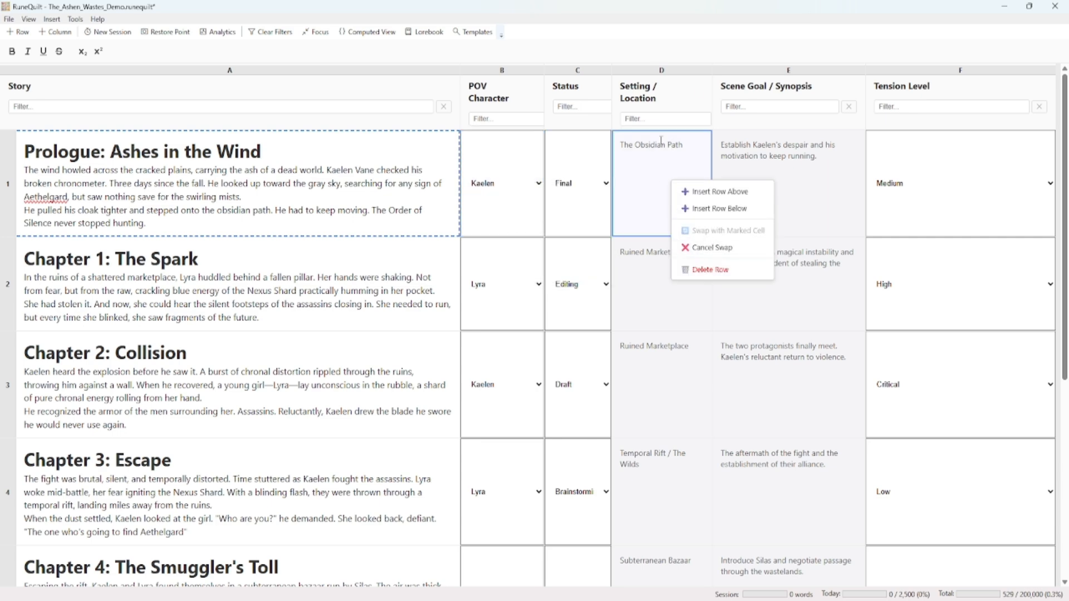
pyautogui.press('Escape')
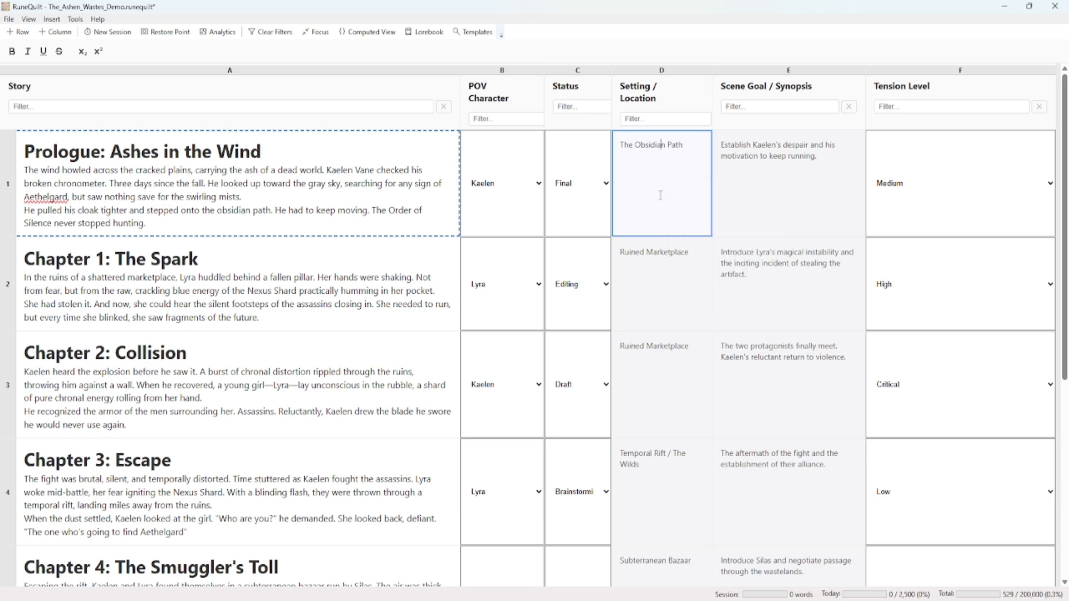
pyautogui.rightClick(492, 174)
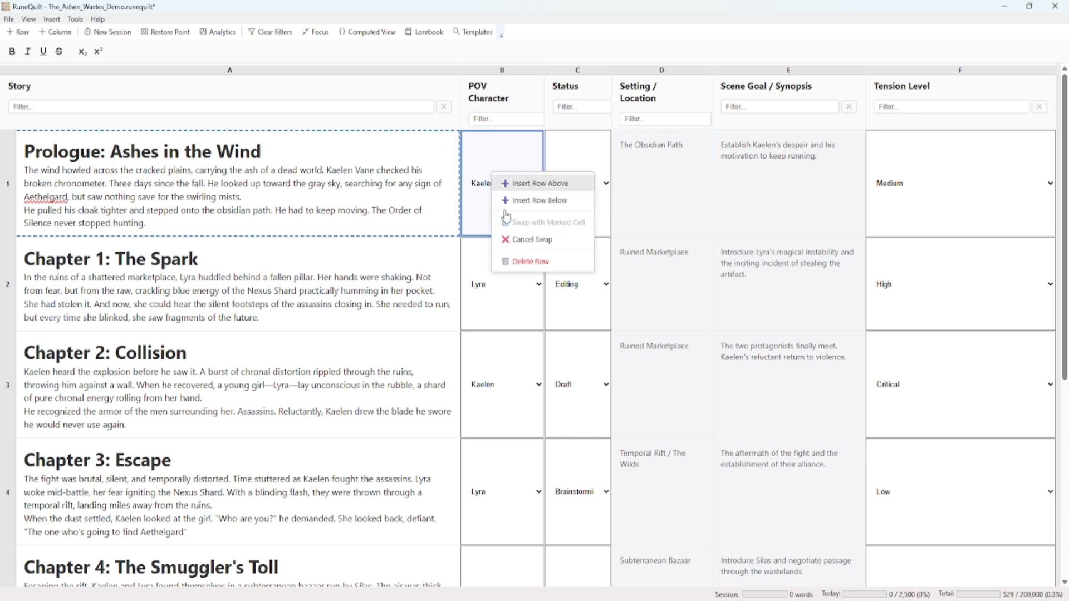
pyautogui.click(528, 241)
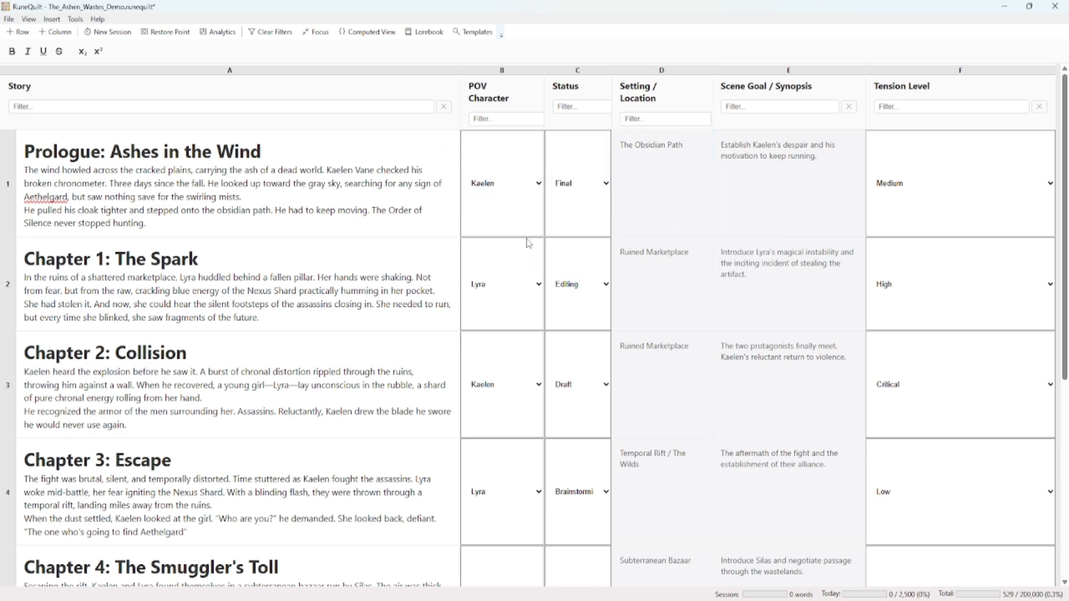
# Swap the POV Character values of the Prologue and Chapter 3 rows
pyautogui.rightClick(505, 186)
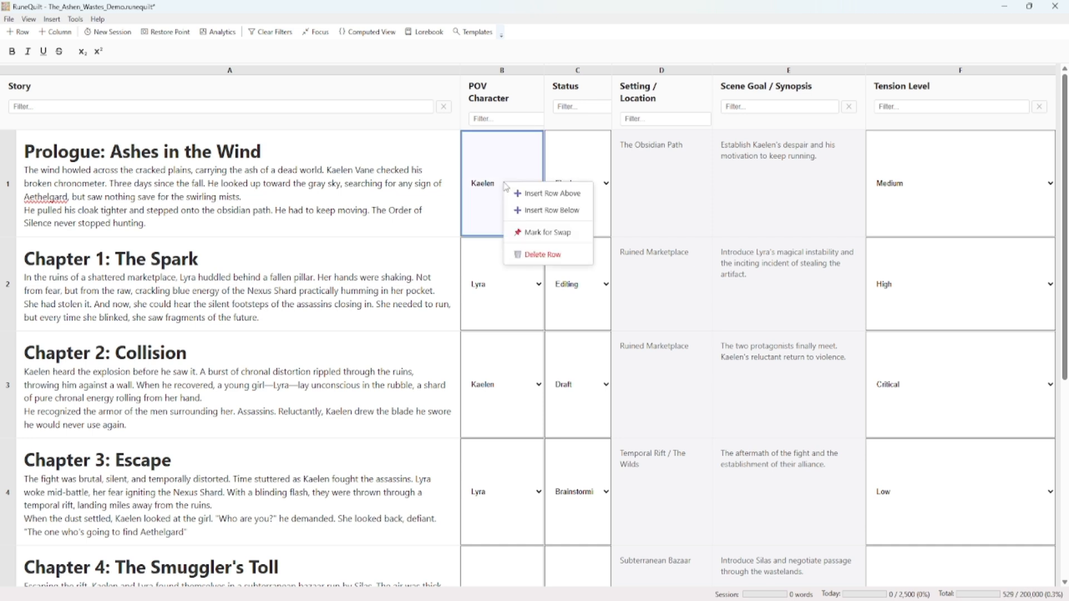
pyautogui.click(532, 230)
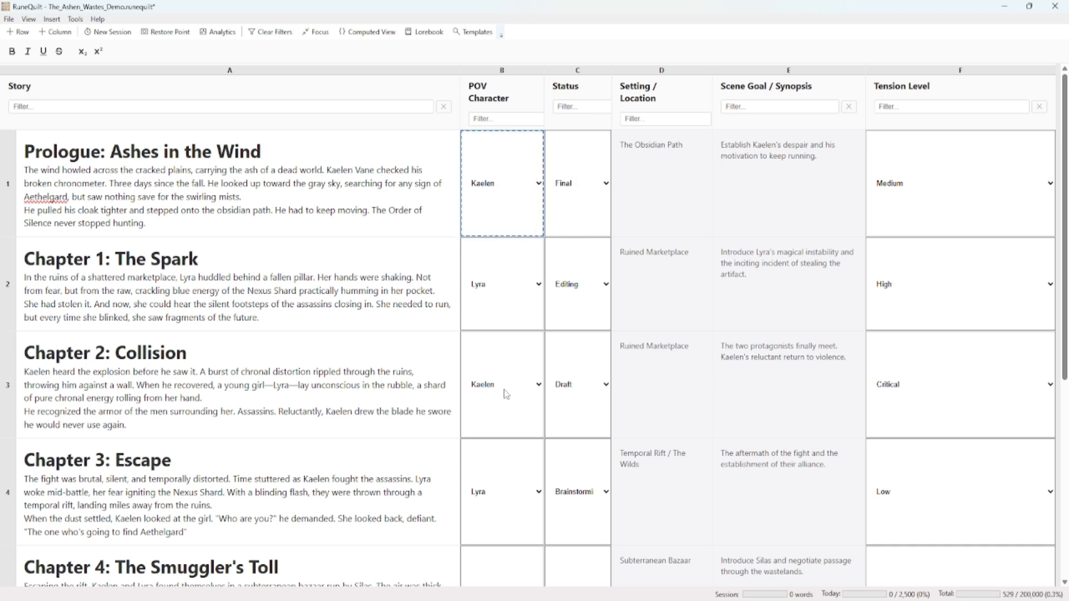
pyautogui.rightClick(509, 480)
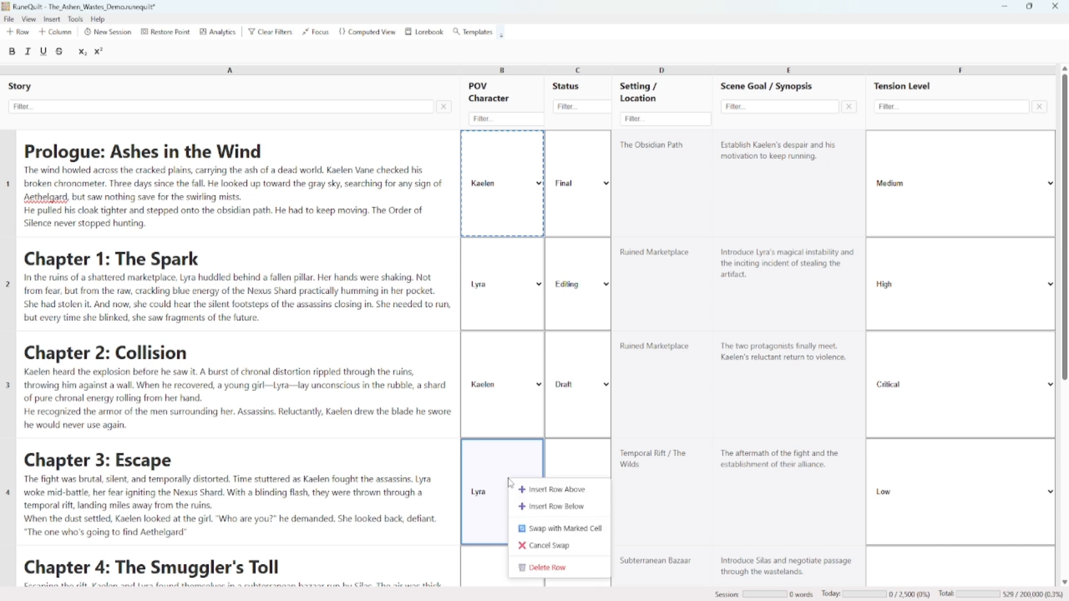
pyautogui.click(540, 530)
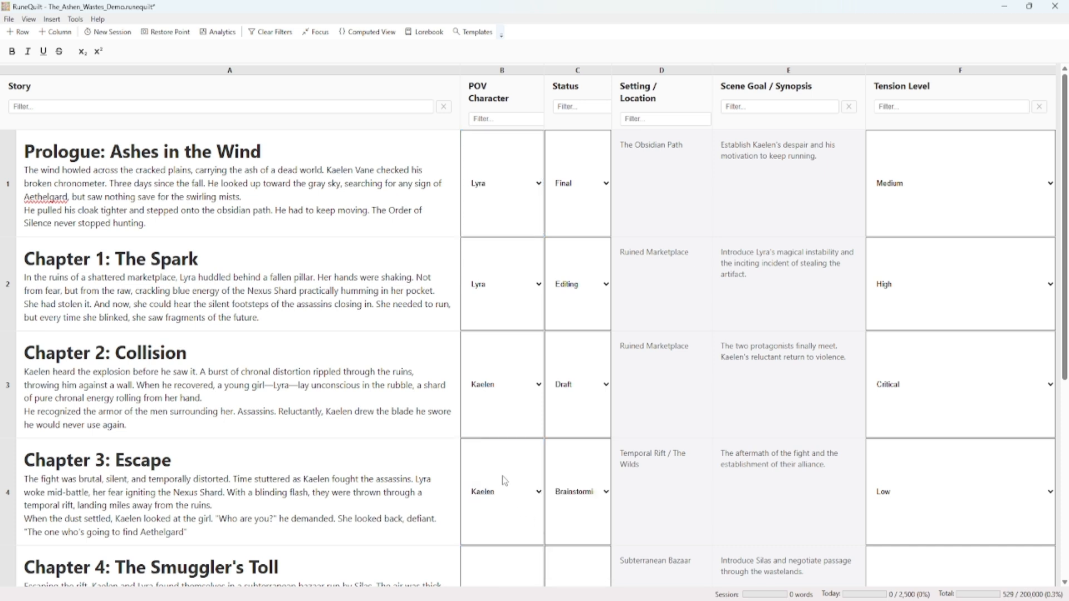
# Try to swap Chapter 2's POV Character cell with its Status cell, and cancel the swap
pyautogui.rightClick(501, 370)
pyautogui.click(543, 418)
pyautogui.rightClick(574, 370)
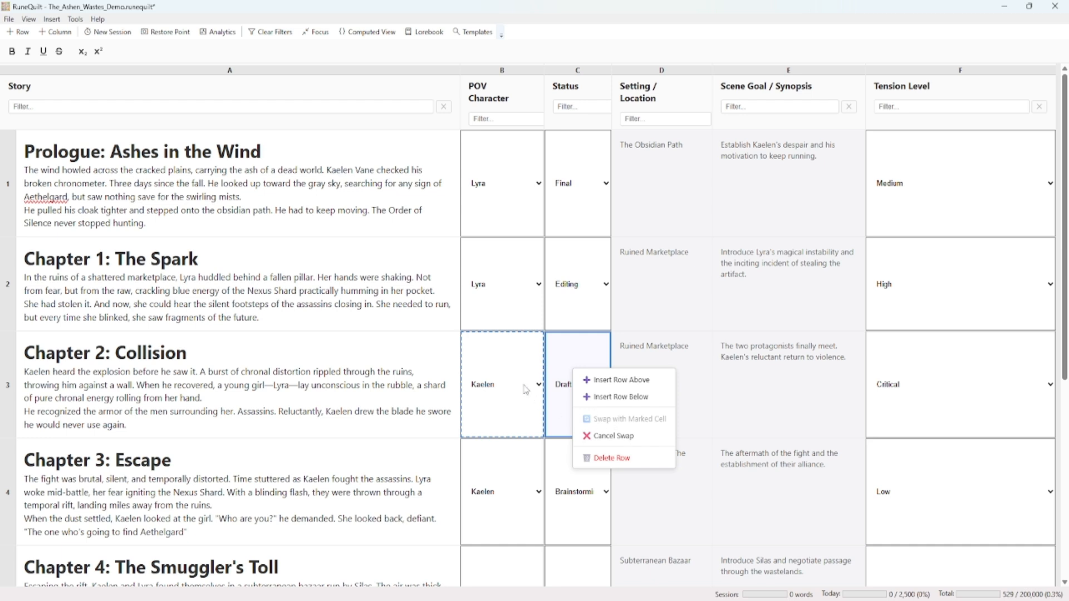
pyautogui.click(612, 438)
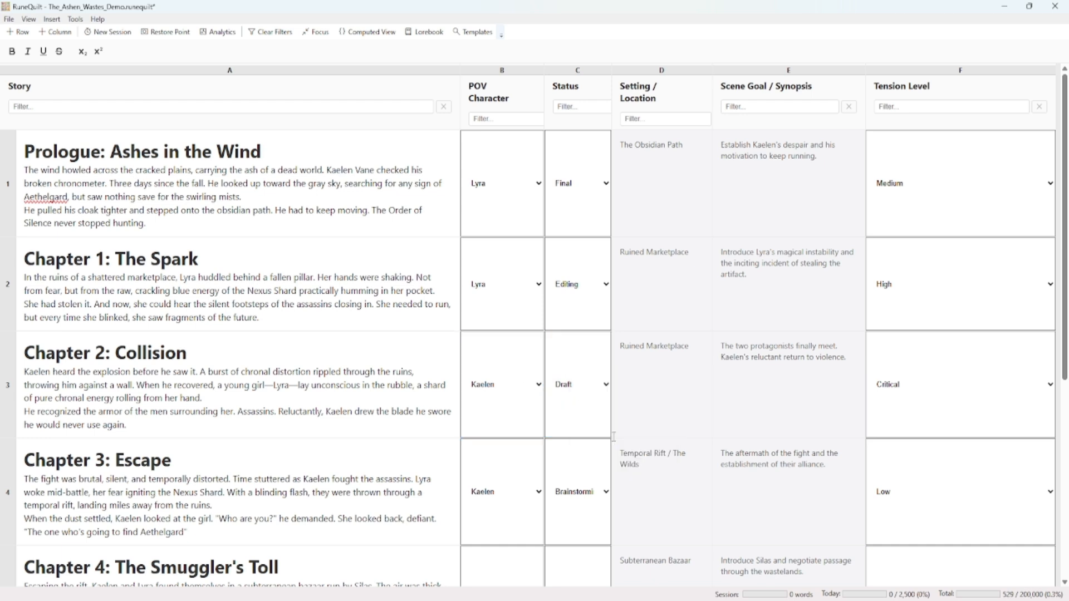
# Check whether Chapter 2's Status cell can swap with a Tension Level cell, and swap it with Chapter 1's Status cell
pyautogui.rightClick(578, 382)
pyautogui.click(614, 427)
pyautogui.rightClick(946, 290)
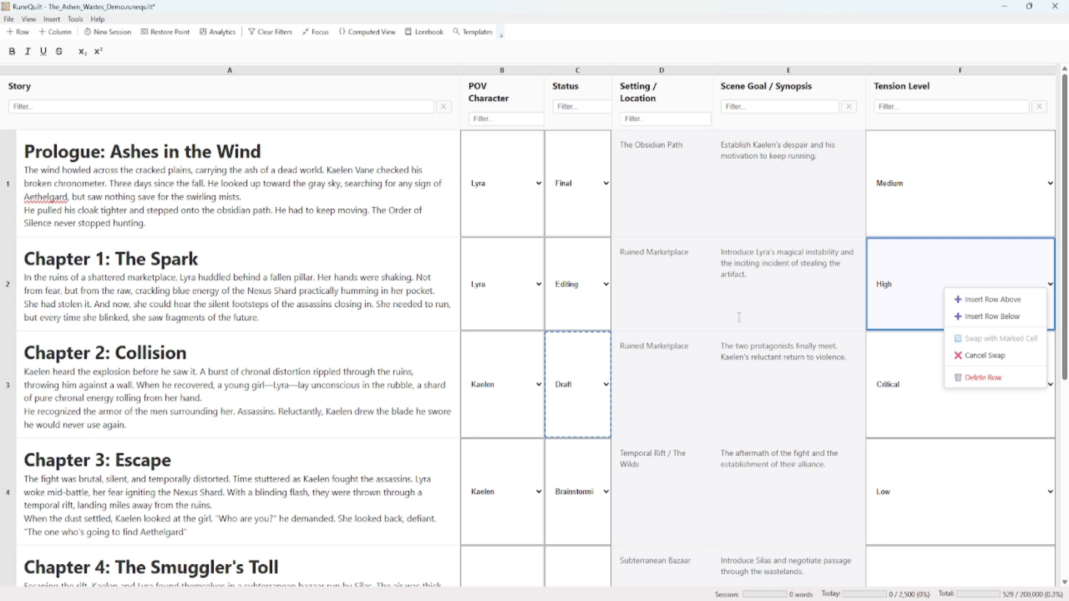
pyautogui.rightClick(575, 277)
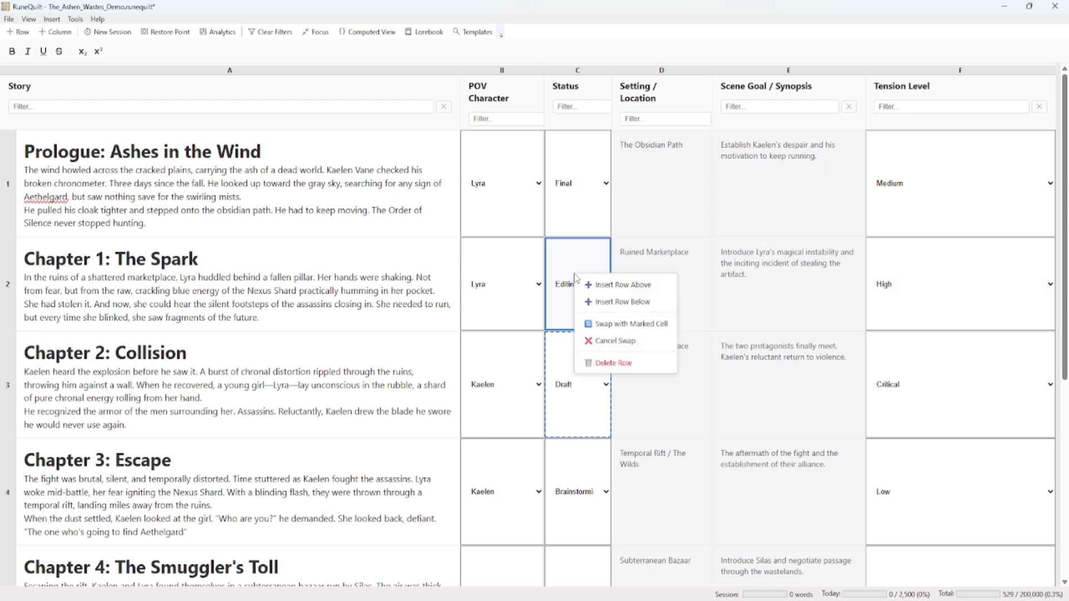
pyautogui.click(610, 327)
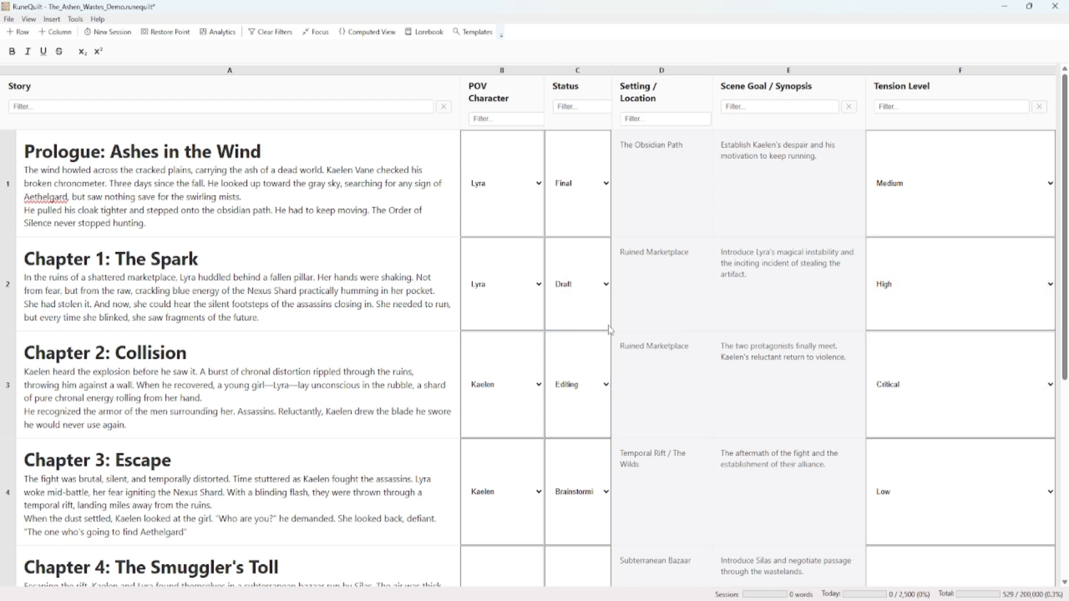
# Swap Chapter 1's Scene Goal / Synopsis text with the Prologue's Setting / Location text
pyautogui.click(784, 286)
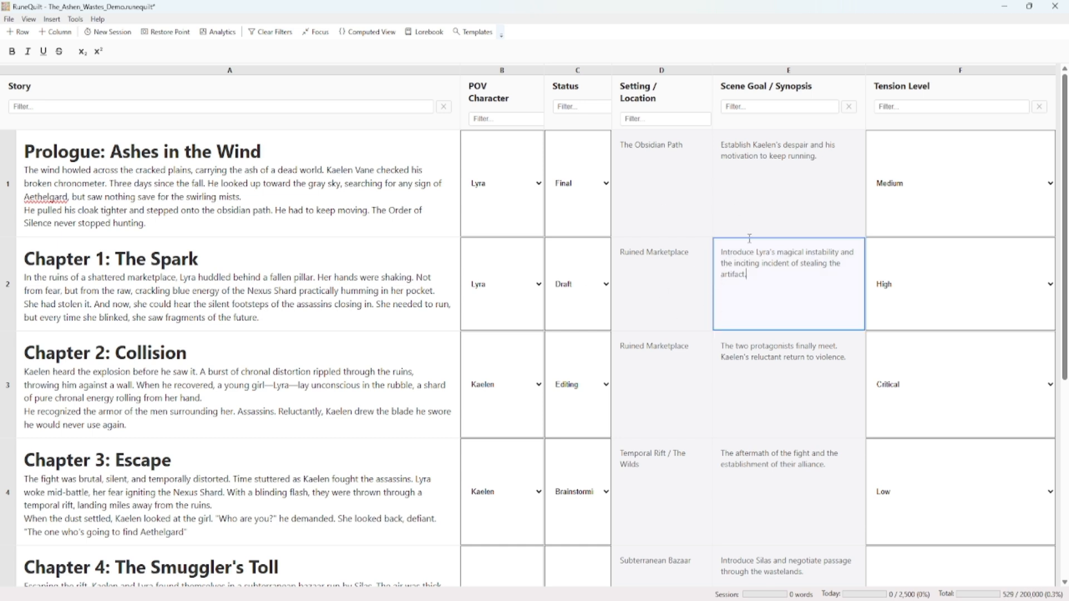
pyautogui.rightClick(767, 281)
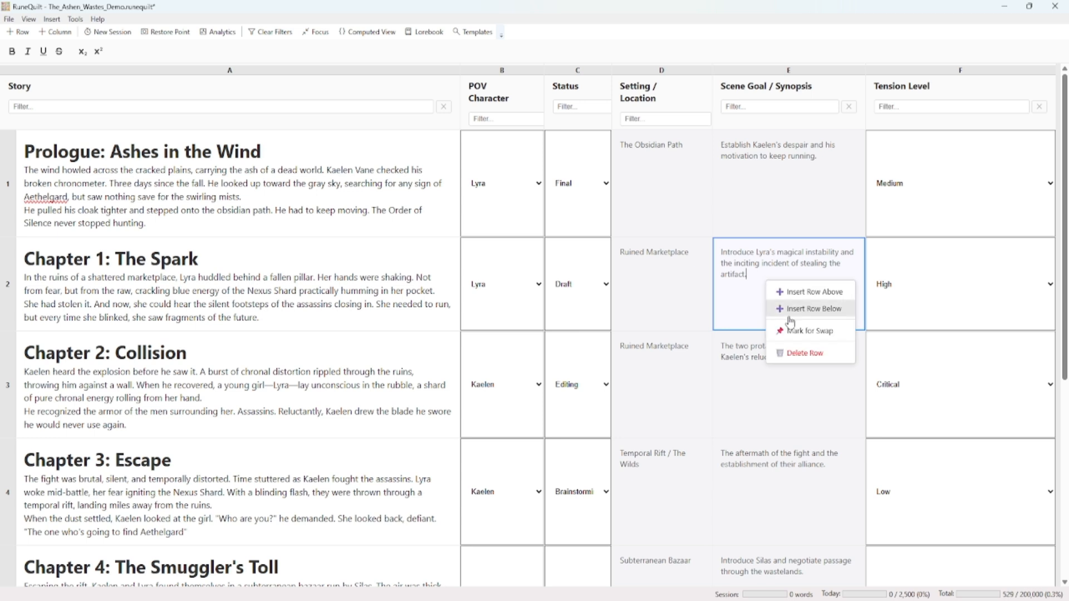
pyautogui.click(798, 332)
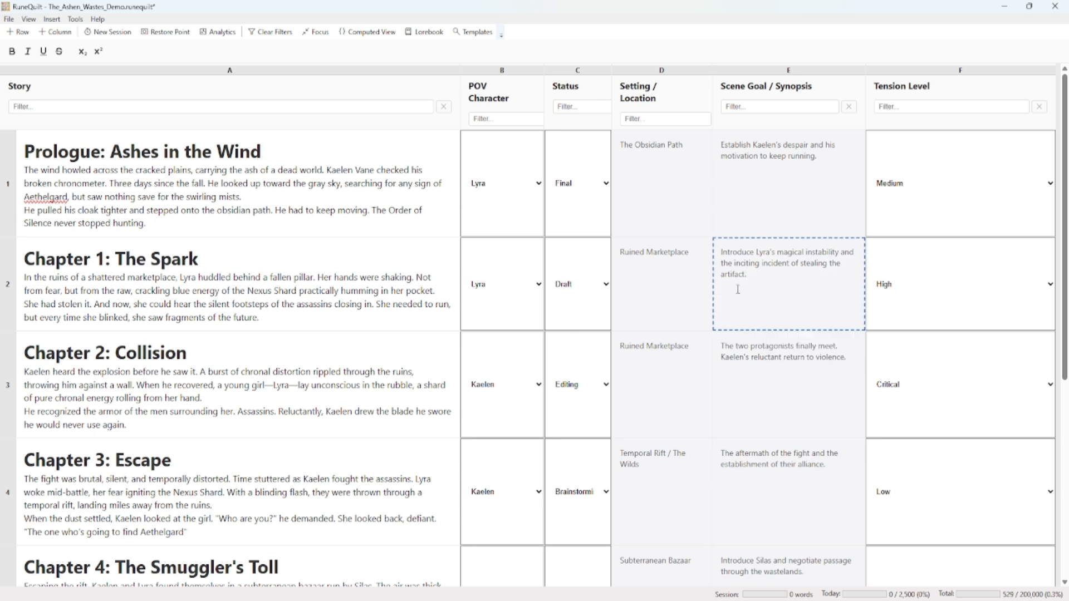
pyautogui.rightClick(660, 182)
pyautogui.click(698, 230)
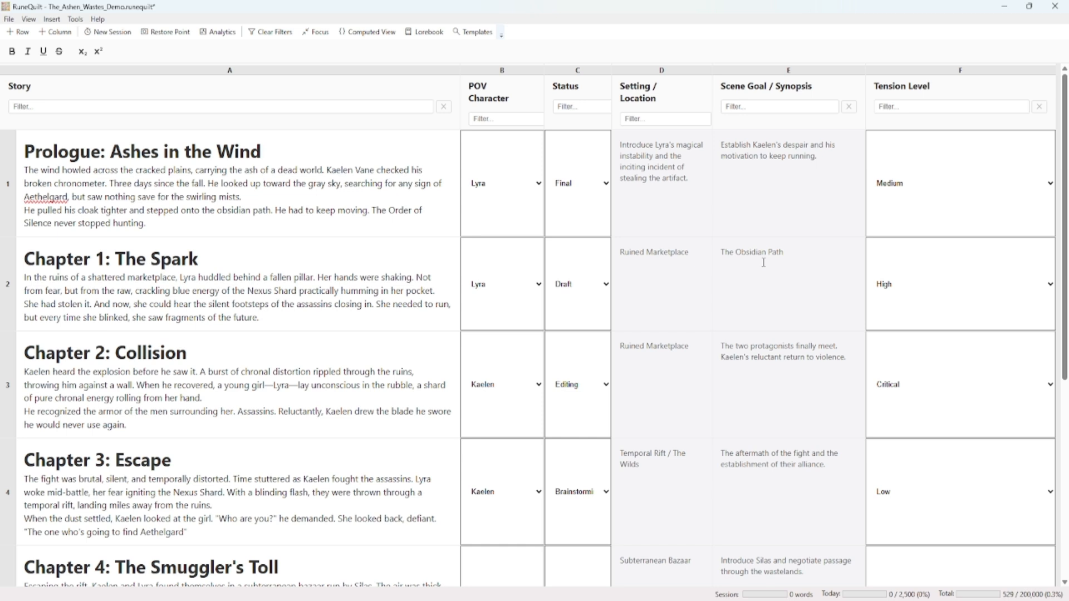
# Swap the Tension Level values of the Chapter 1 and Prologue rows
pyautogui.rightClick(917, 287)
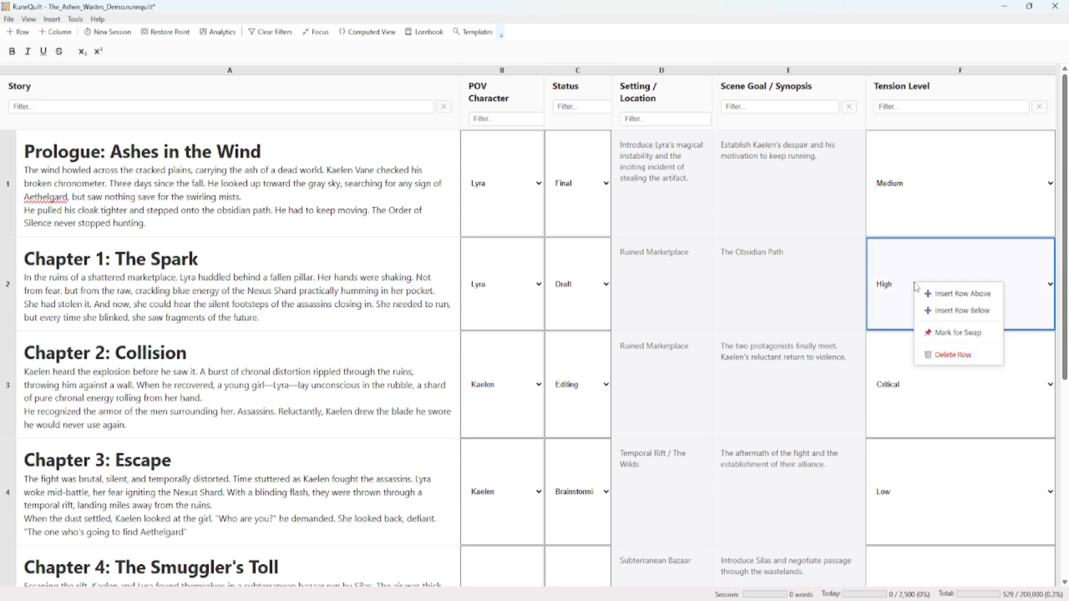
pyautogui.click(944, 331)
pyautogui.rightClick(928, 199)
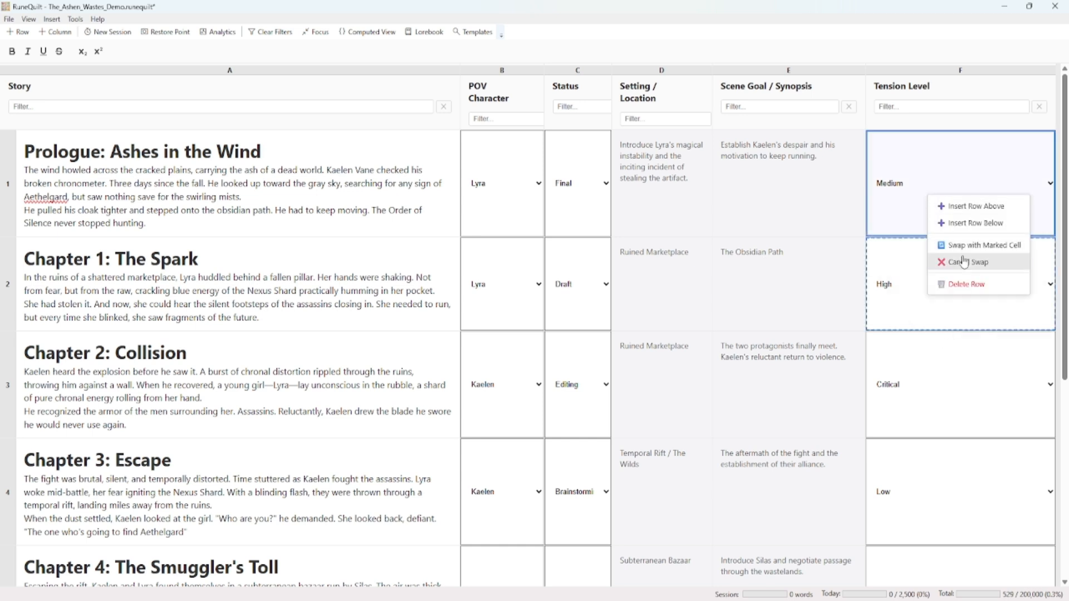
pyautogui.click(950, 244)
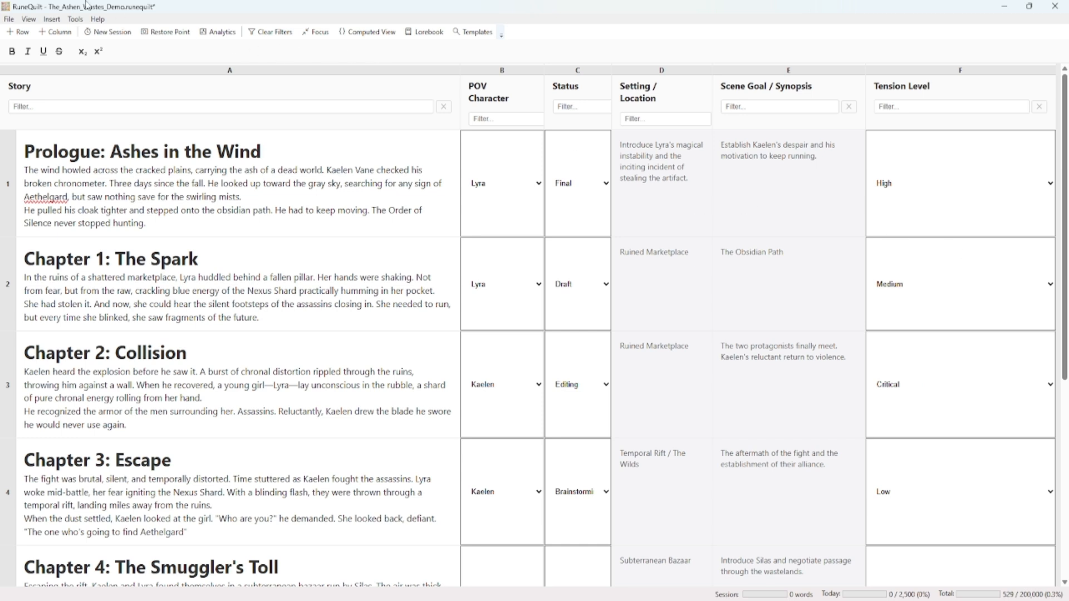
# Open the RuneQuilt documentation, look through its sections from Quick Start to File Format & Offline Support, and close it
pyautogui.click(99, 20)
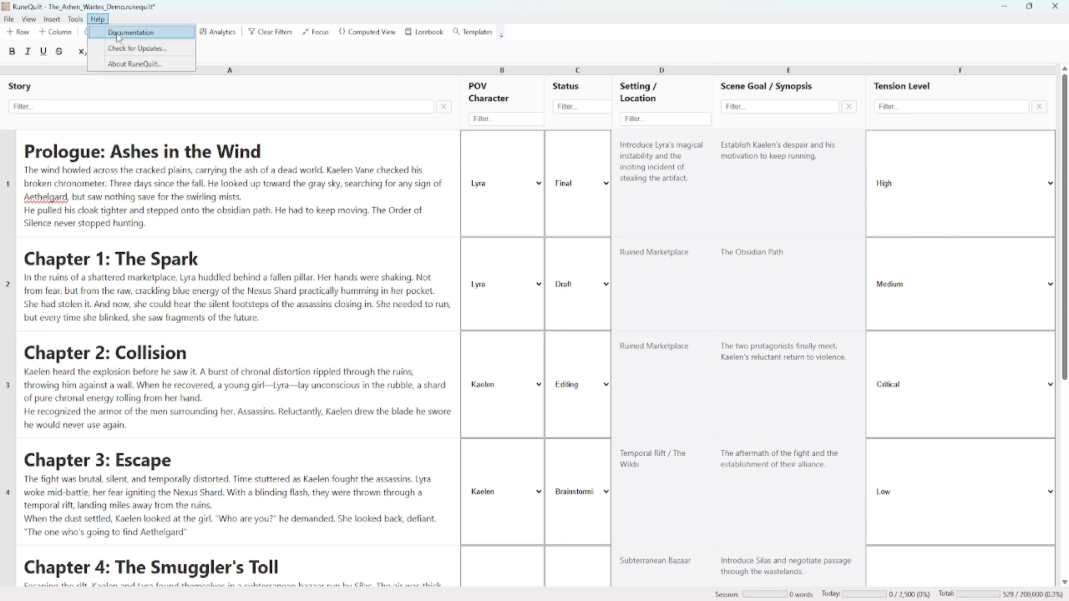
pyautogui.click(118, 34)
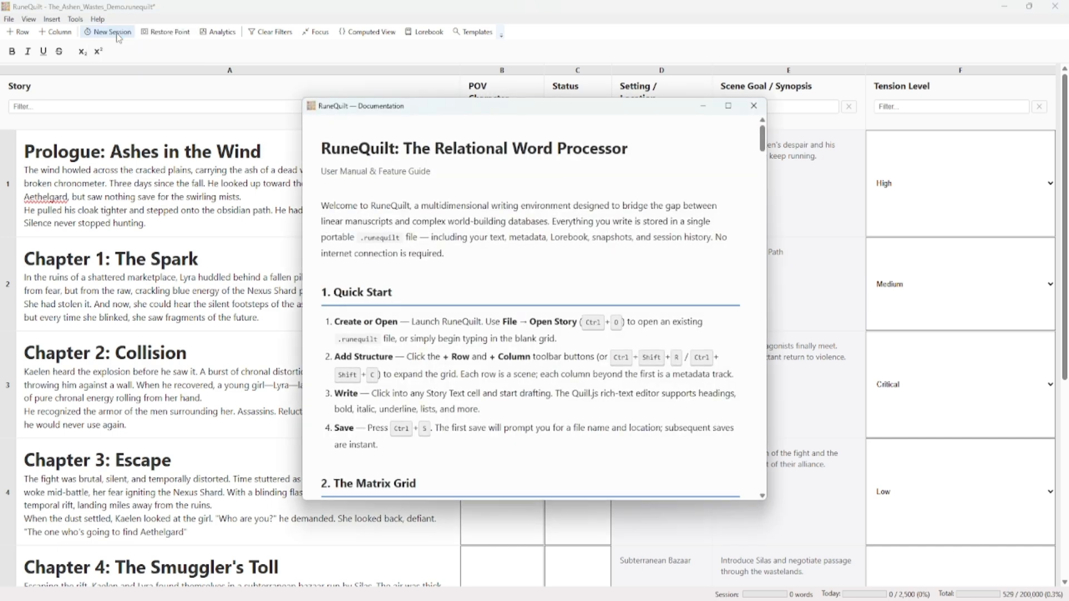
pyautogui.scroll(-12, 488, 216)
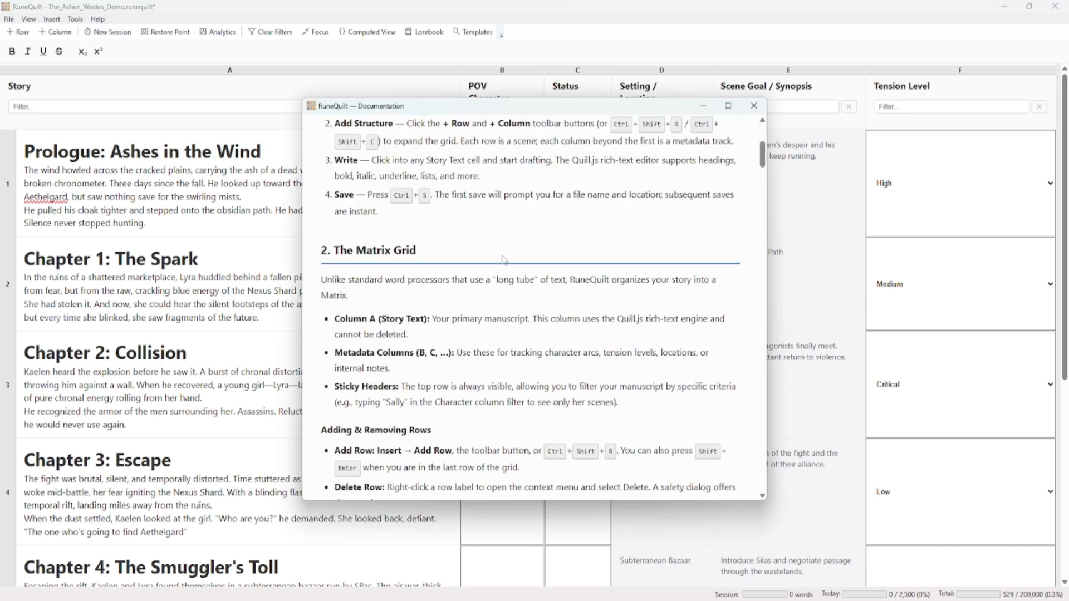
pyautogui.scroll(-12, 511, 253)
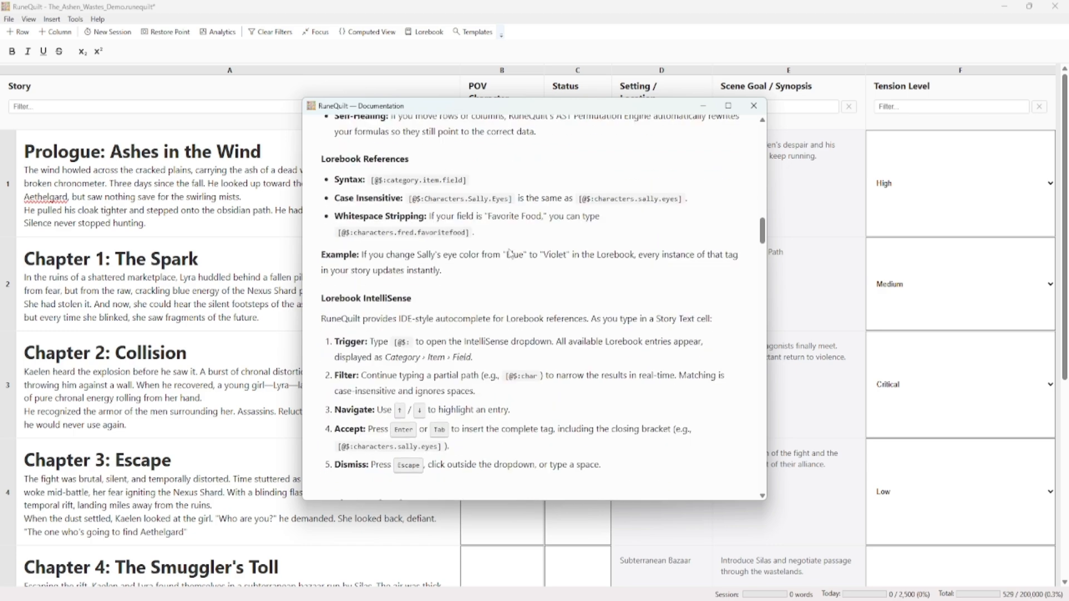
pyautogui.scroll(-12, 511, 254)
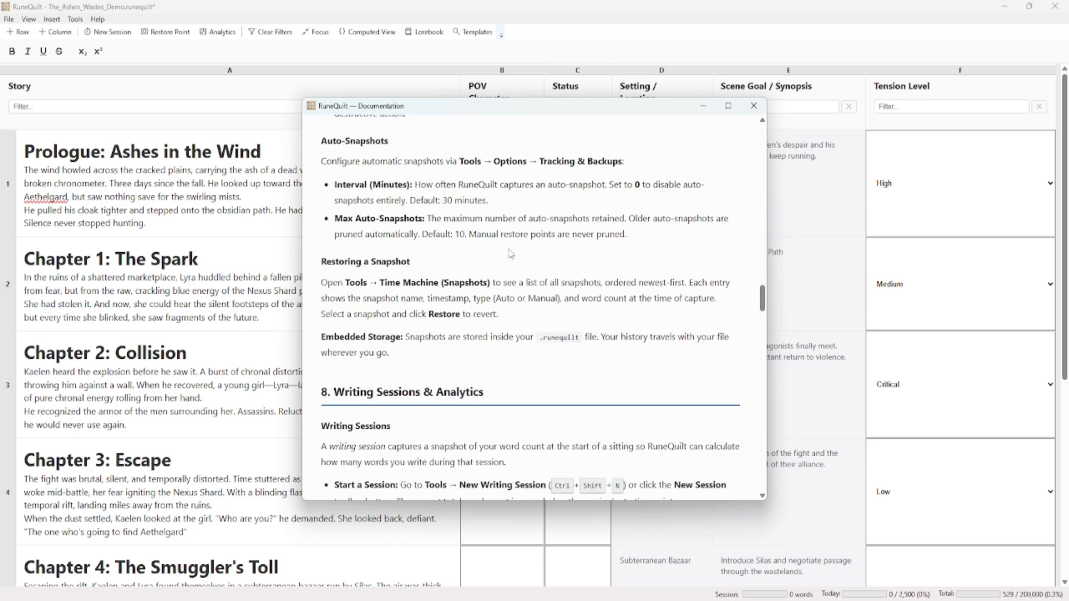
pyautogui.scroll(-12, 511, 254)
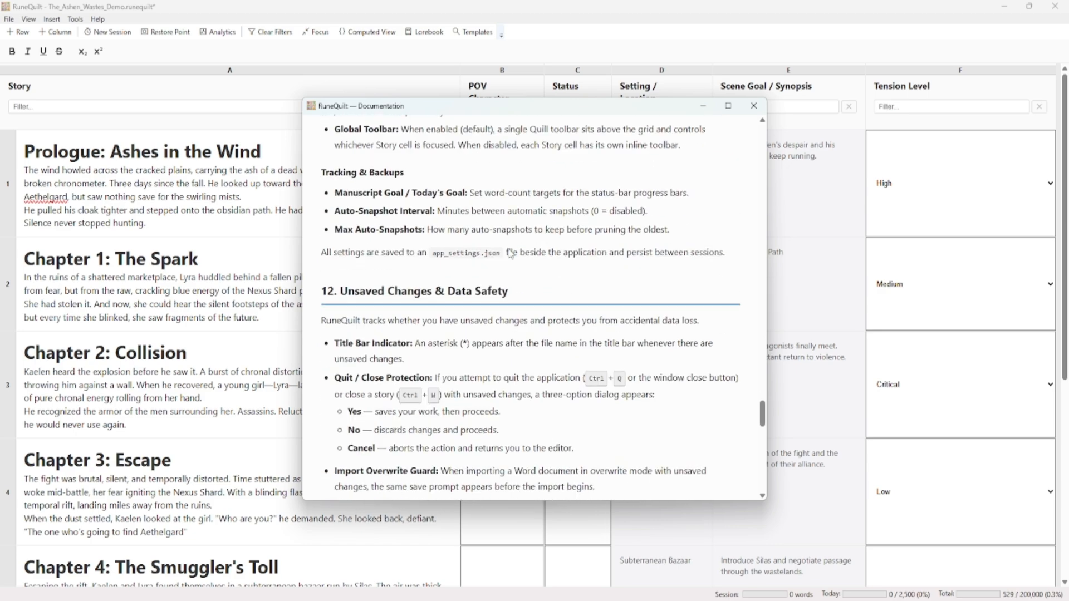
pyautogui.scroll(-3, 494, 370)
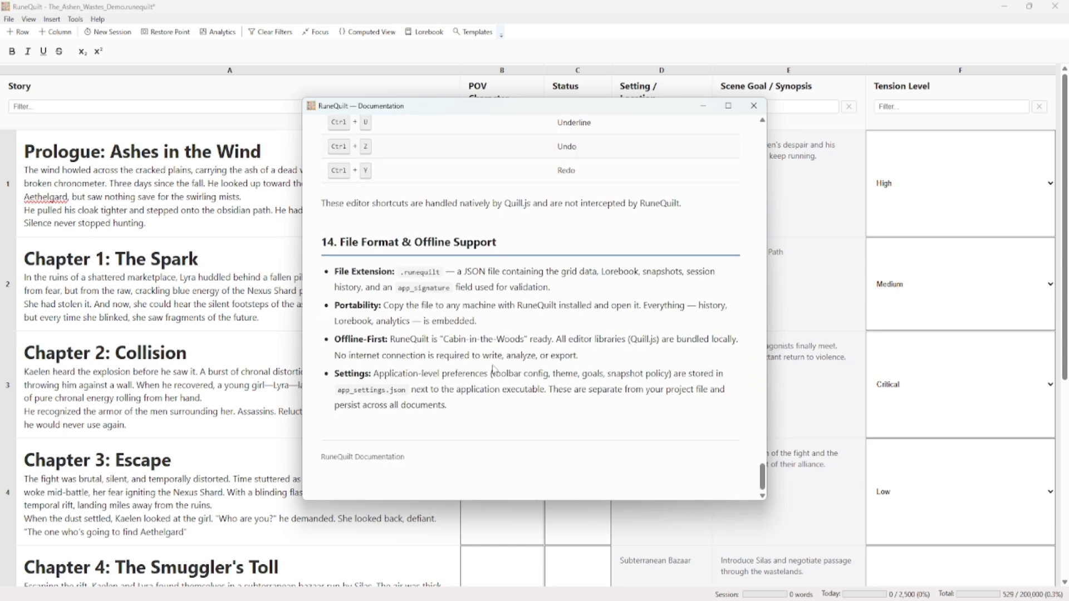
pyautogui.scroll(10, 493, 371)
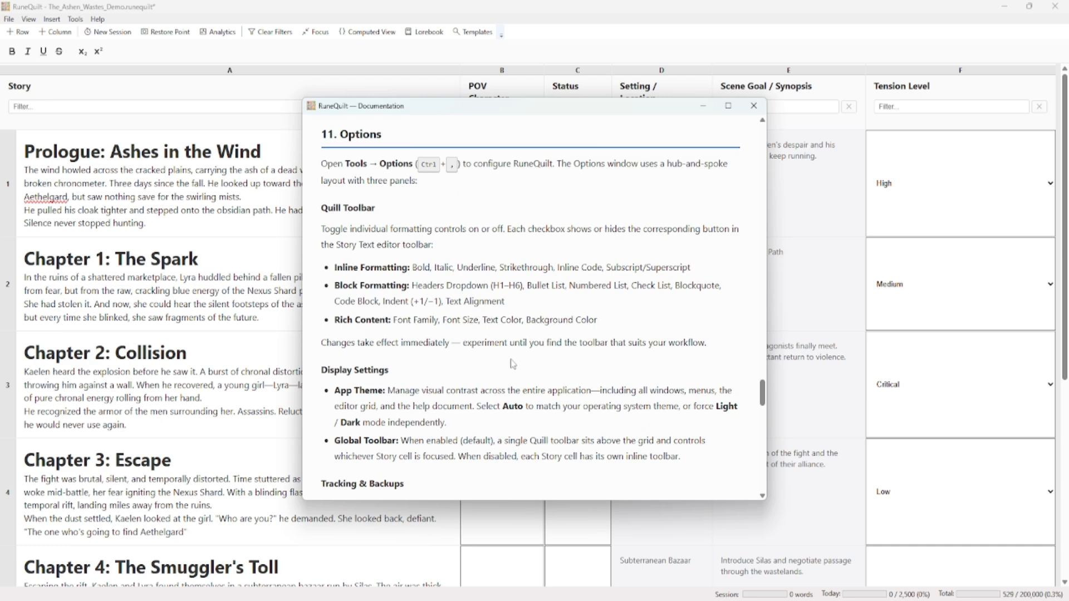
pyautogui.scroll(10, 513, 364)
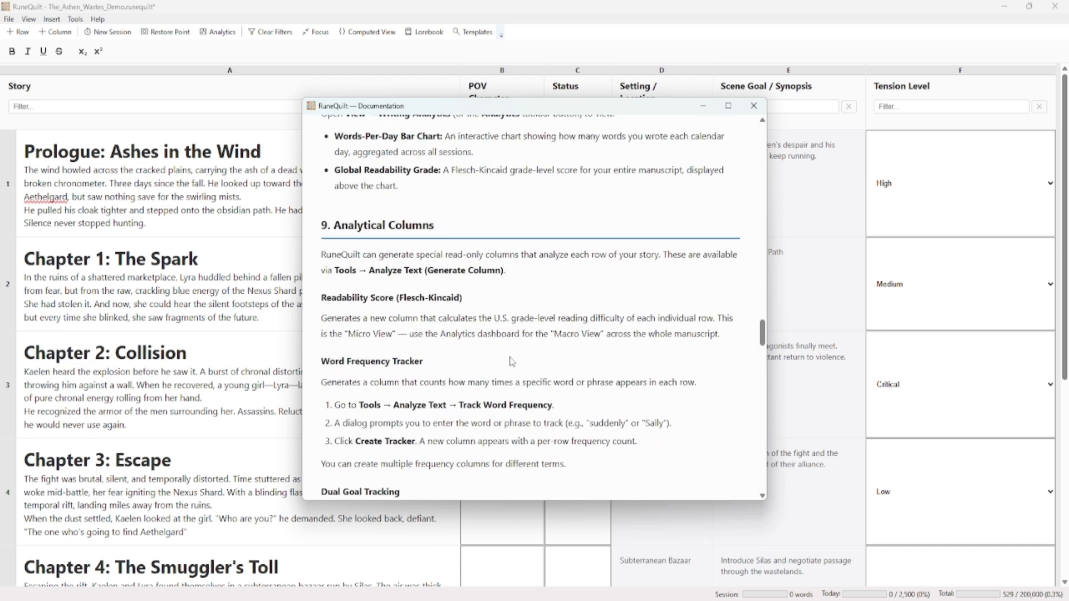
pyautogui.click(754, 106)
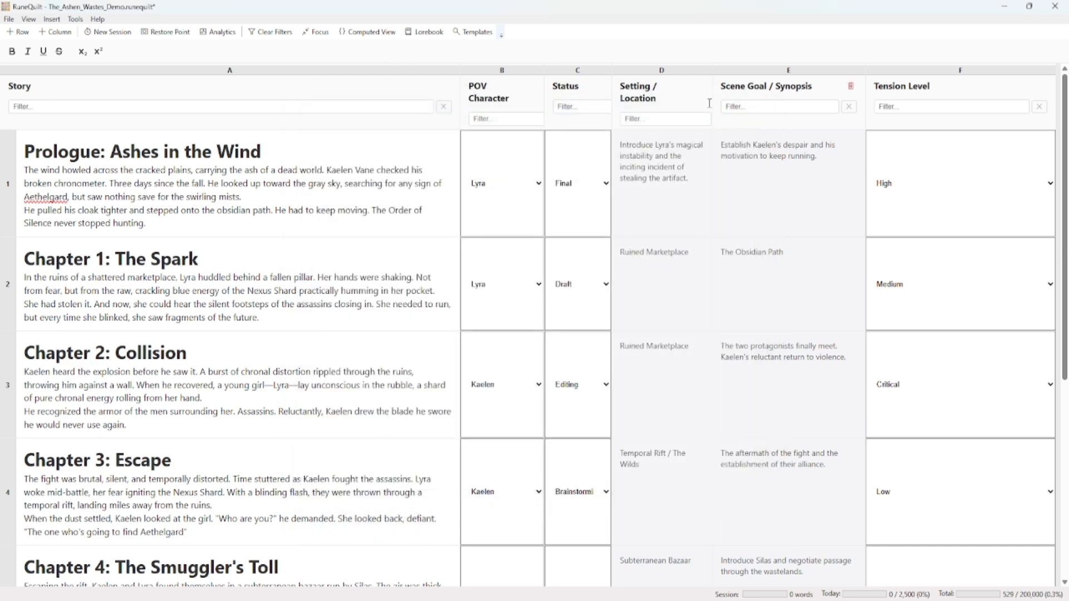
# Check for RuneQuilt program updates and dismiss the resulting notice
pyautogui.click(98, 19)
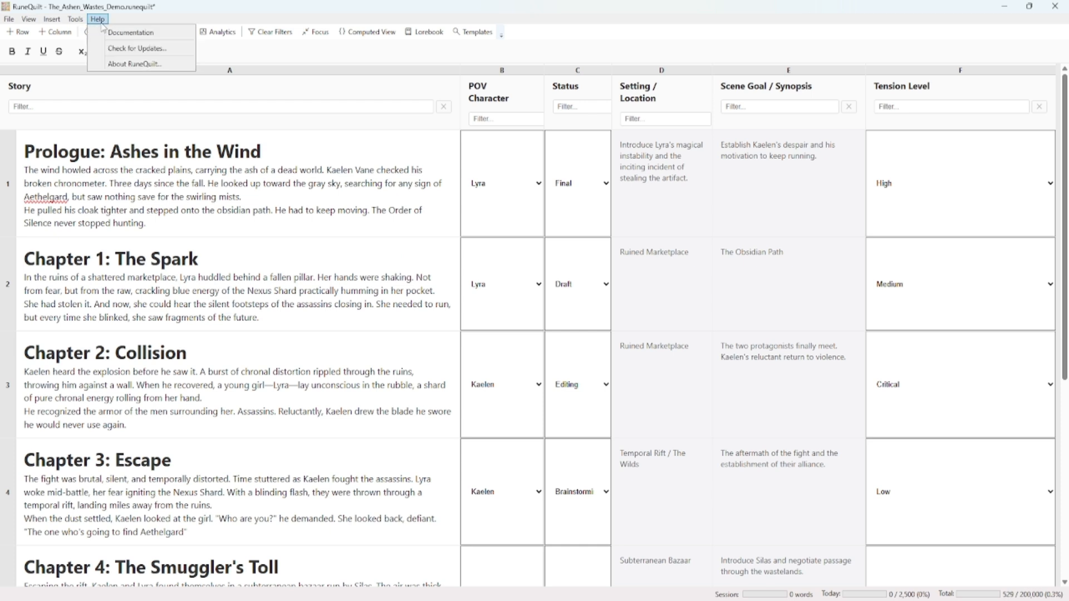
pyautogui.click(130, 48)
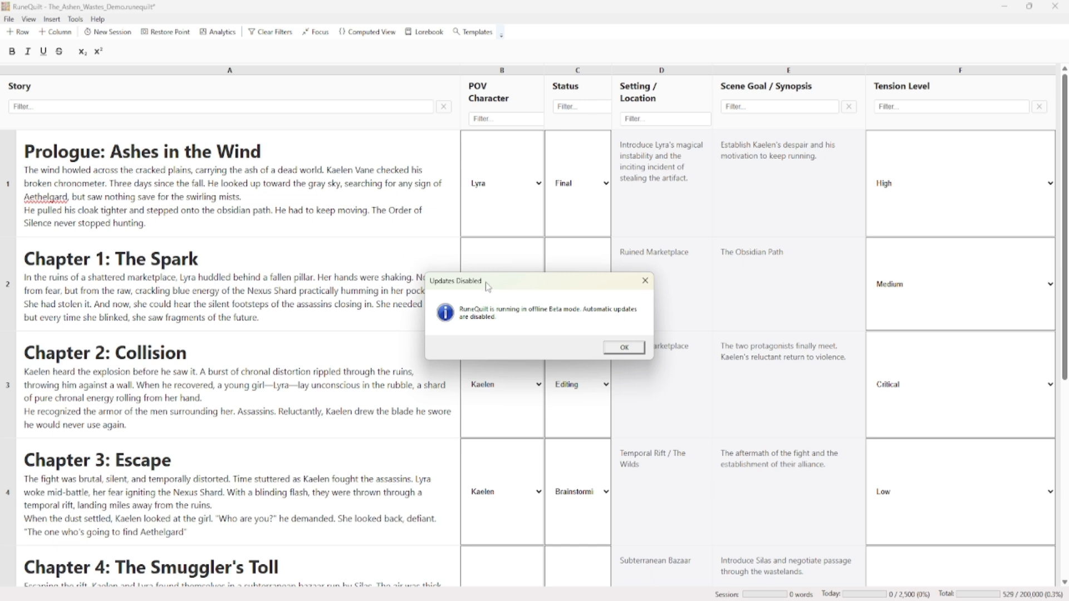
pyautogui.moveTo(485, 282); pyautogui.dragTo(448, 257)
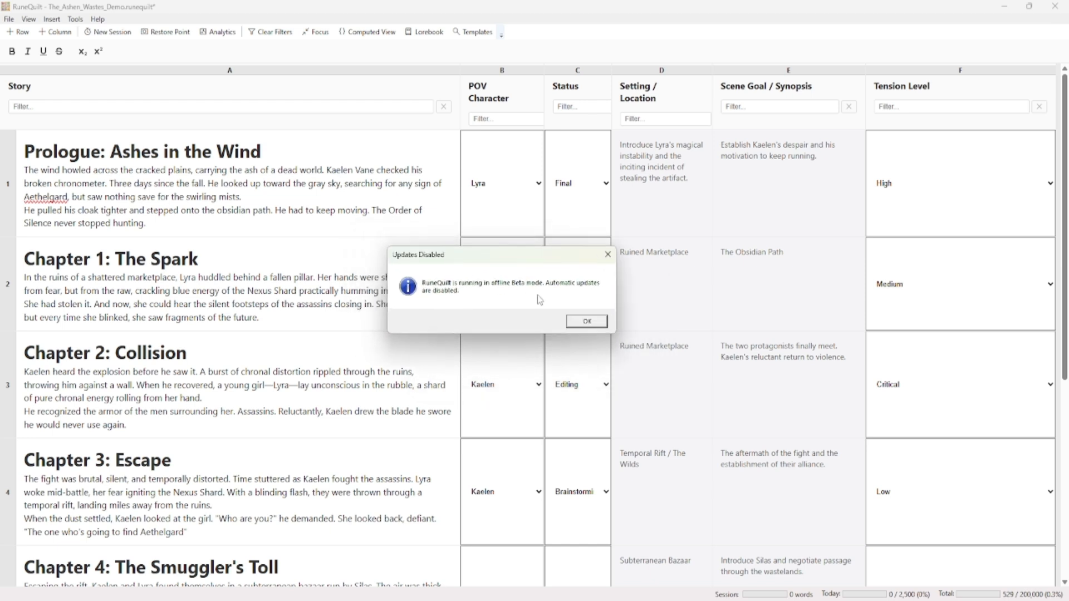
pyautogui.click(586, 321)
# View the RuneQuilt version and copyright information, and close it
pyautogui.click(98, 19)
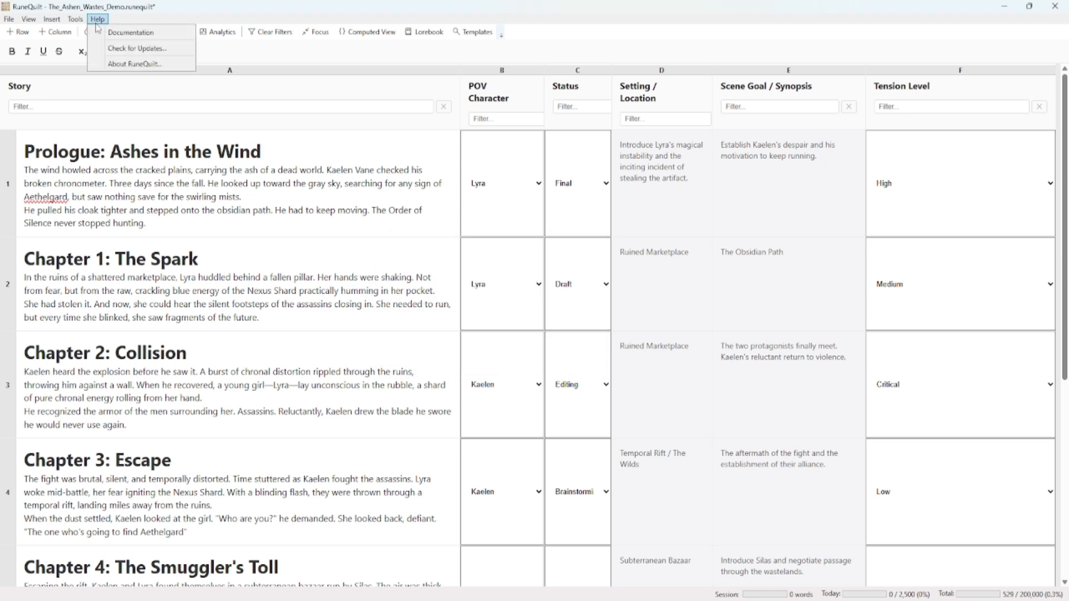
pyautogui.click(136, 62)
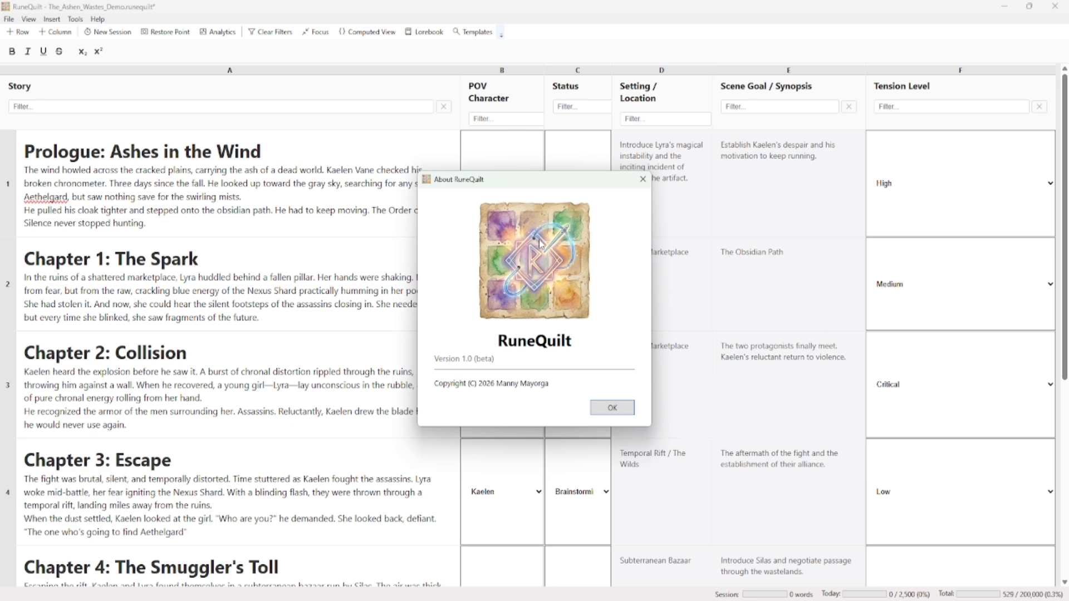
pyautogui.click(613, 409)
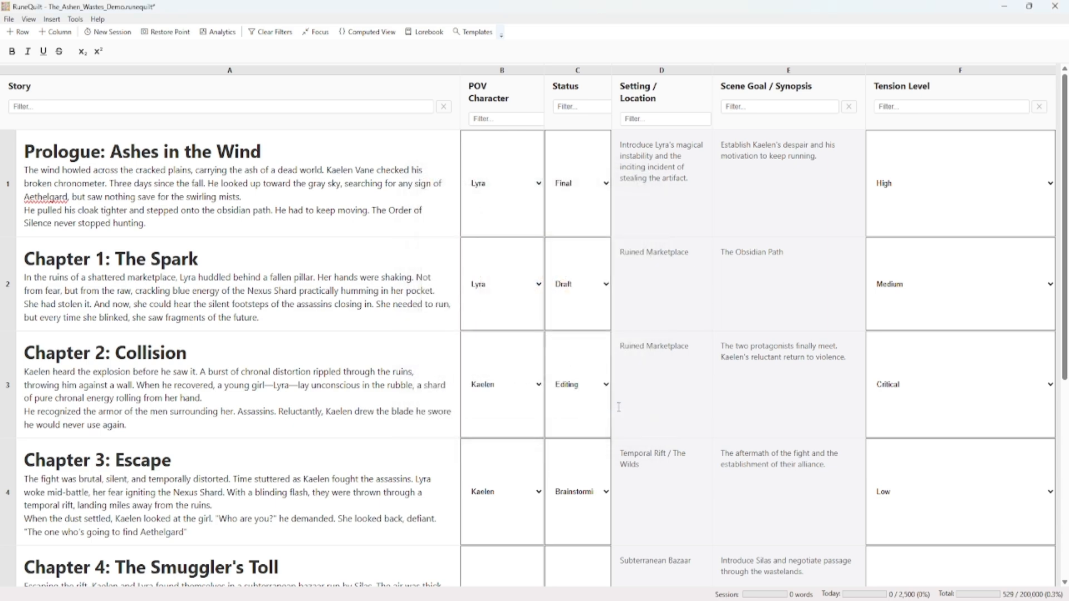